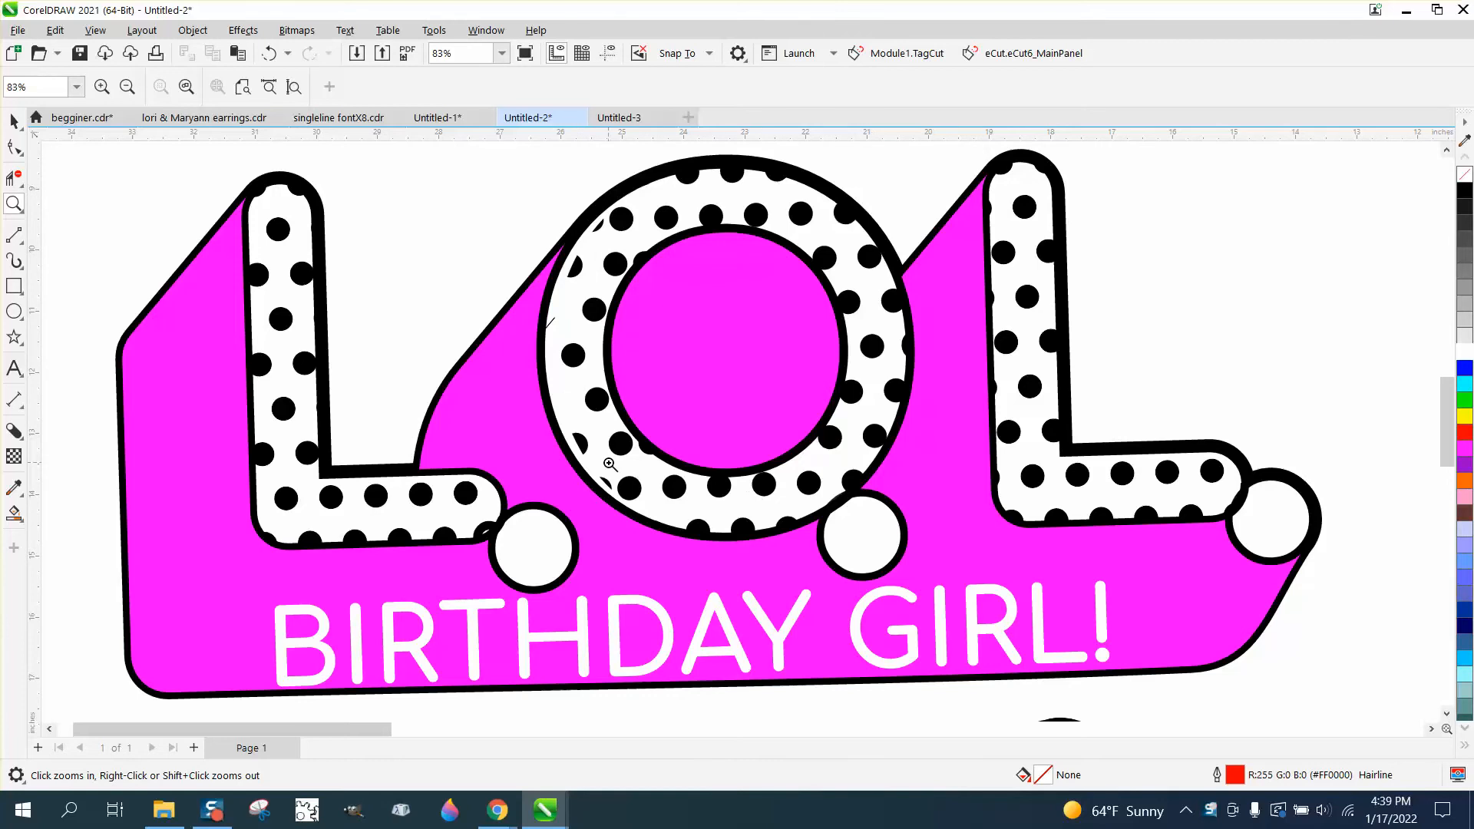
{"action": "scroll", "coordinate": [699, 394], "scroll_direction": "down", "scroll_amount": 2}
{"action": "scroll", "coordinate": [697, 400], "scroll_direction": "down", "scroll_amount": 3}
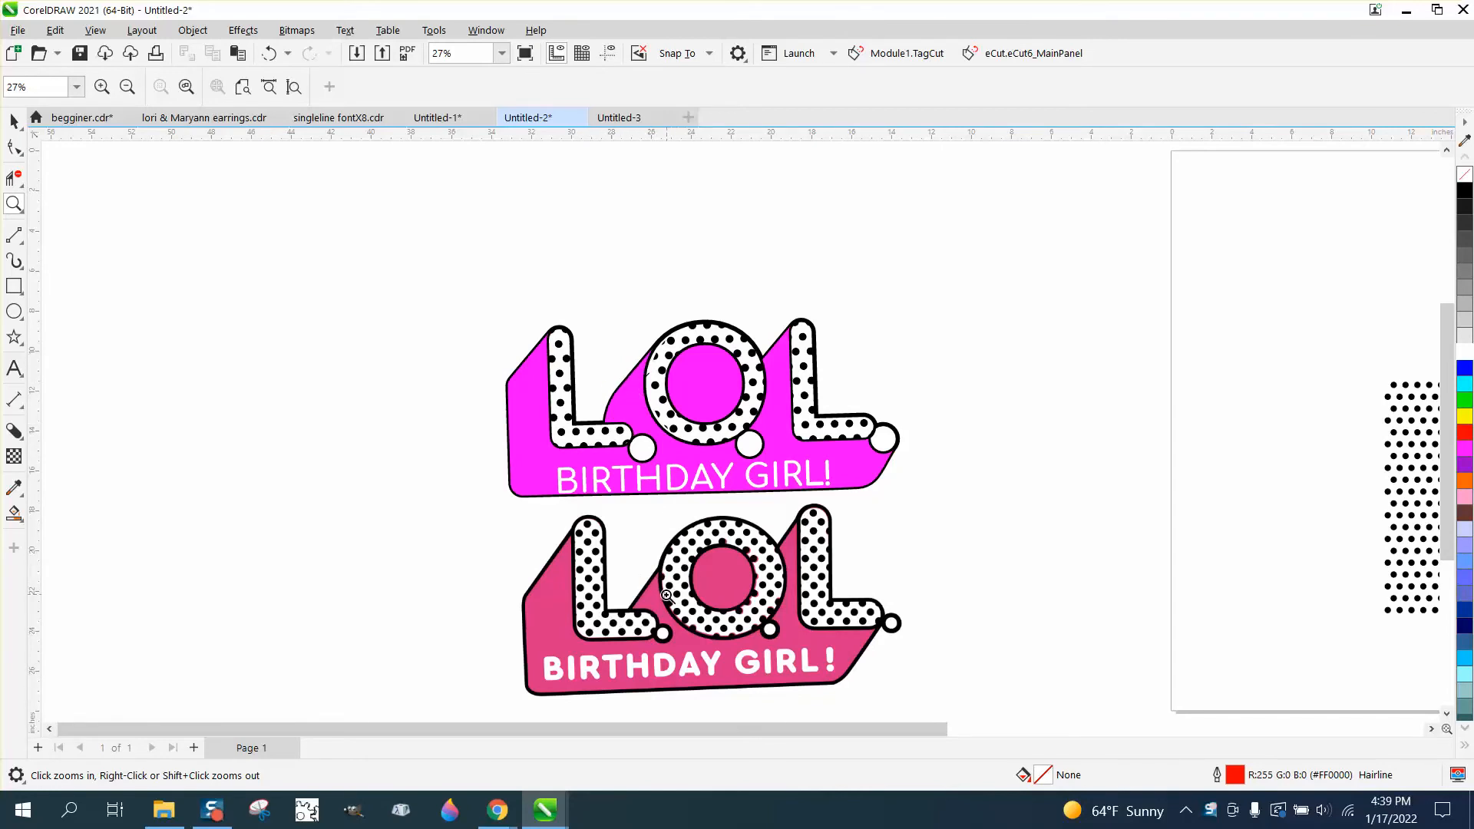
{"action": "scroll", "coordinate": [610, 391], "scroll_direction": "down", "scroll_amount": 2}
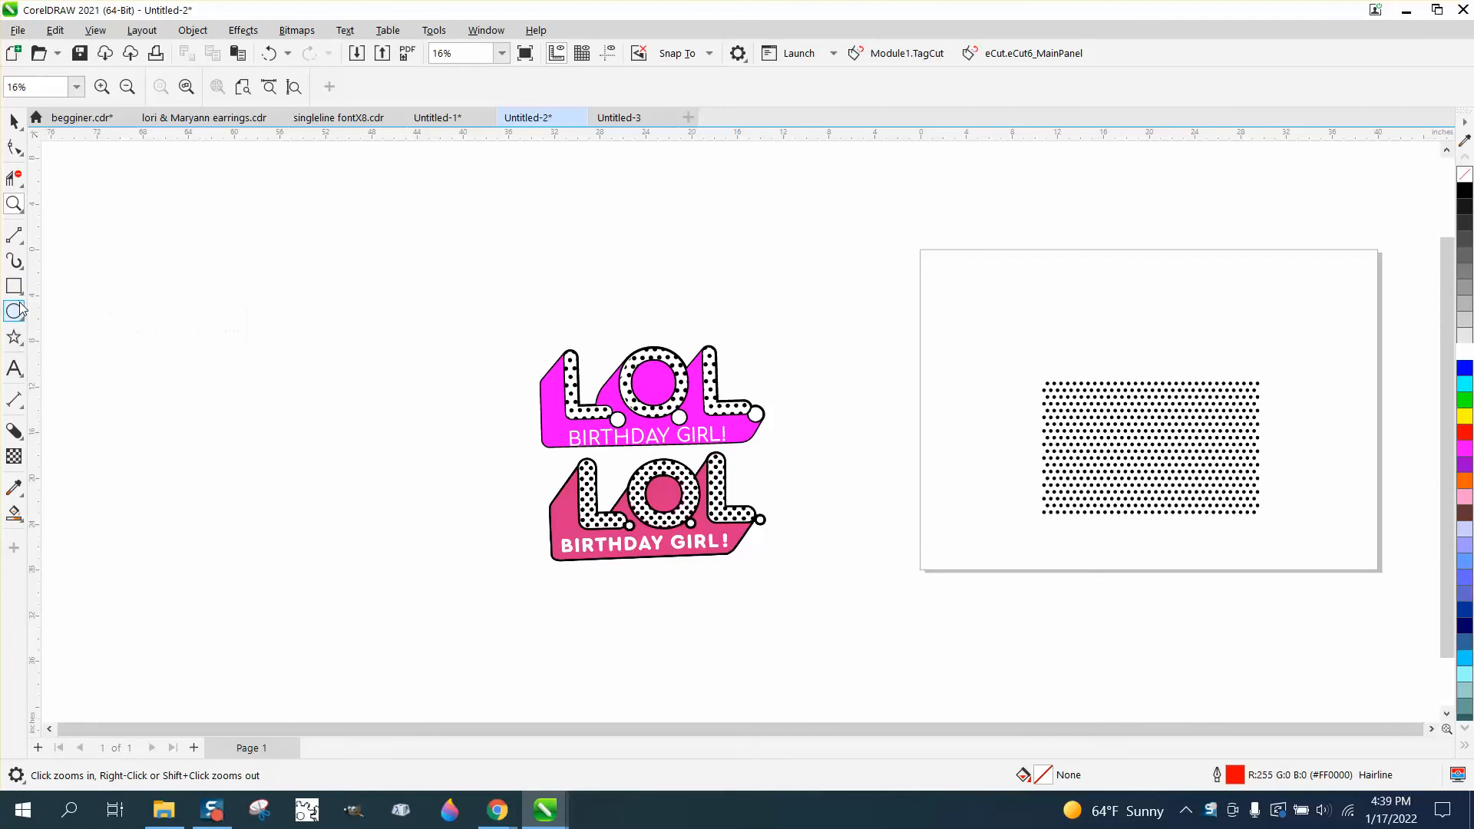
{"action": "left_click", "coordinate": [20, 365]}
{"action": "left_click", "coordinate": [549, 277]}
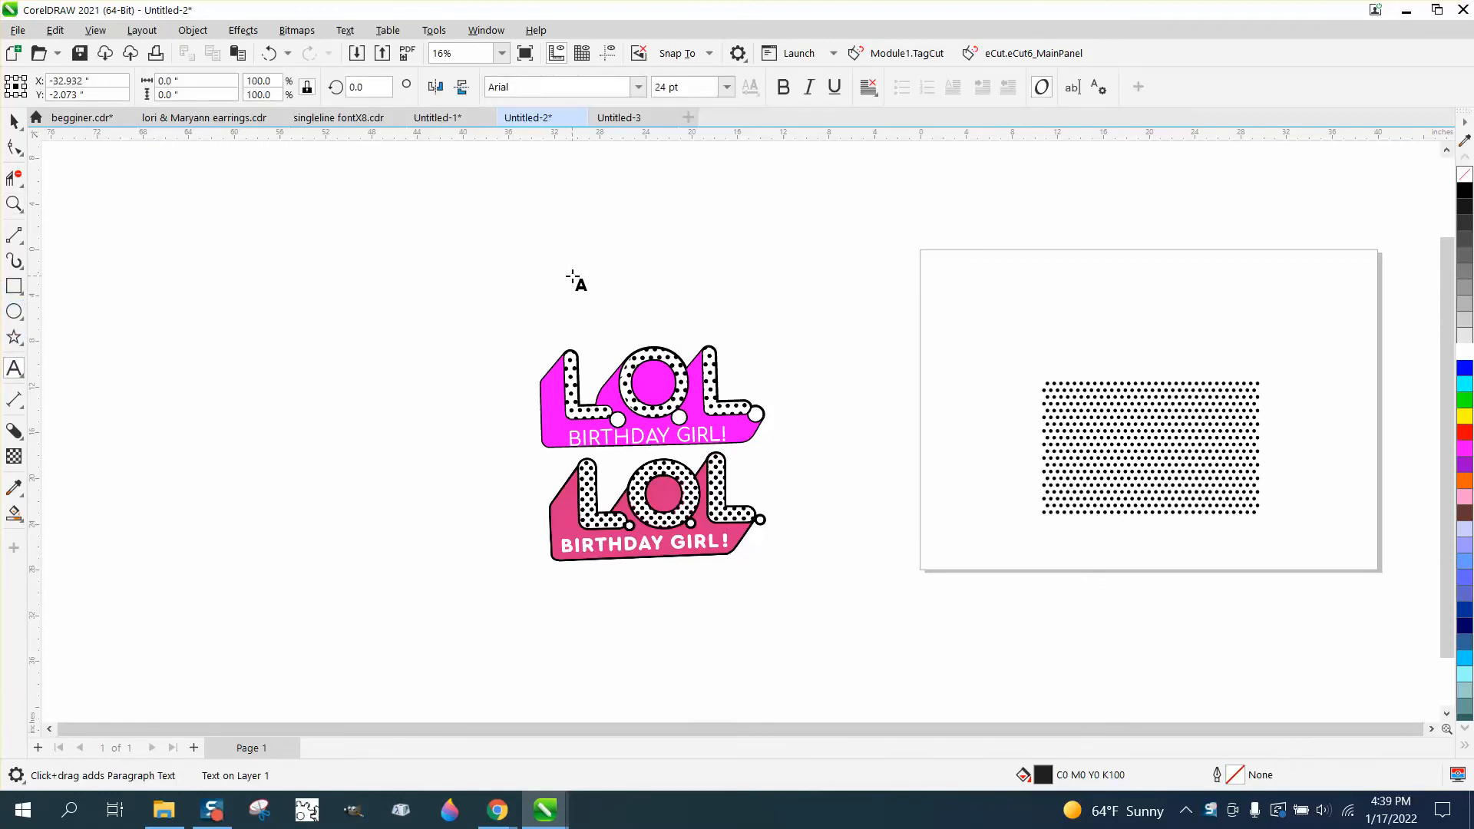
{"action": "left_click", "coordinate": [726, 87]}
{"action": "left_click", "coordinate": [671, 373]}
{"action": "left_click", "coordinate": [14, 121]}
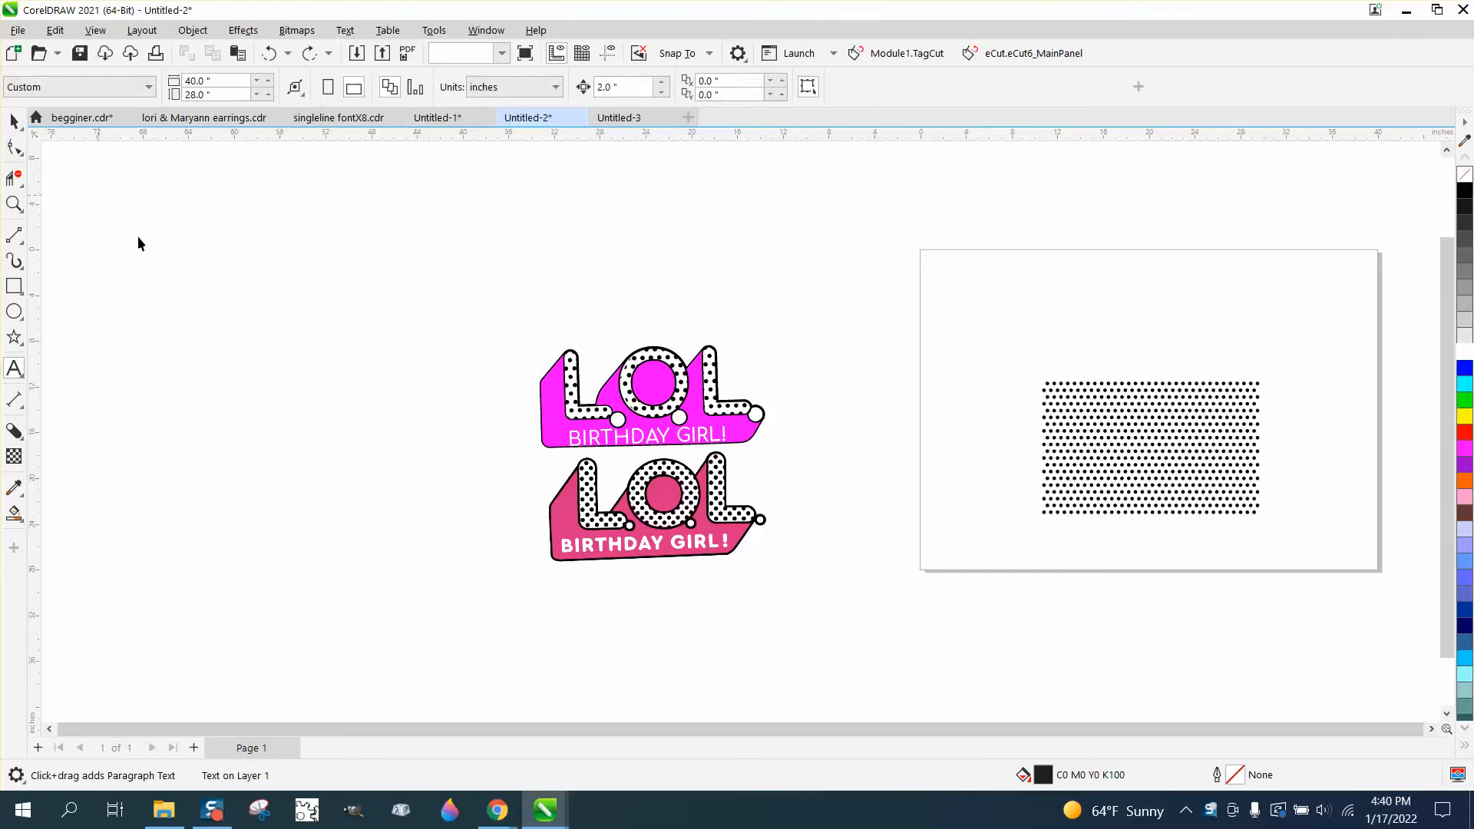
Step: Set the document's default text size to 150 pt for both artistic and paragraph text
{"action": "left_click", "coordinate": [16, 373]}
{"action": "left_click", "coordinate": [725, 91]}
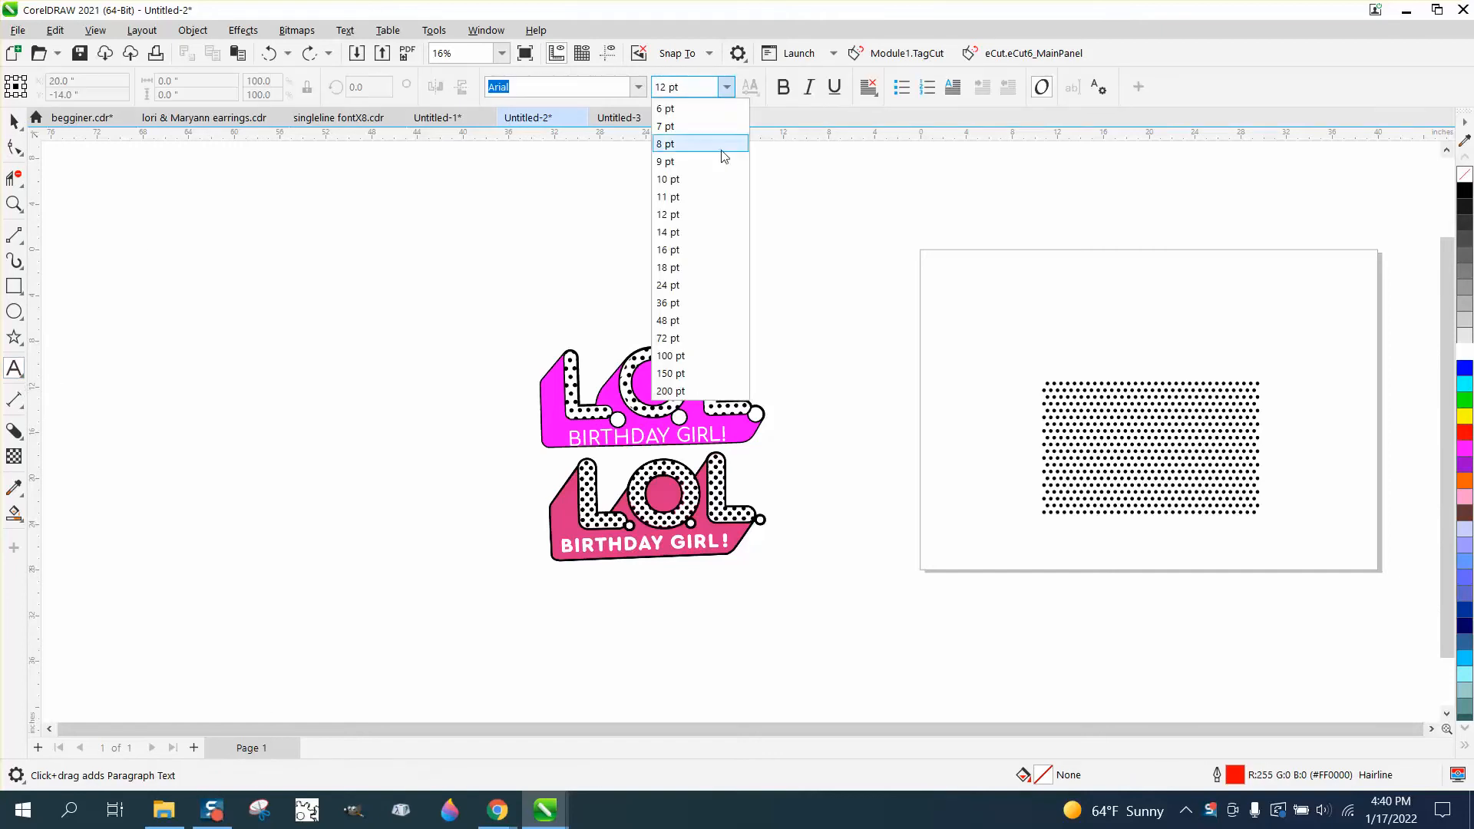
{"action": "left_click", "coordinate": [666, 374]}
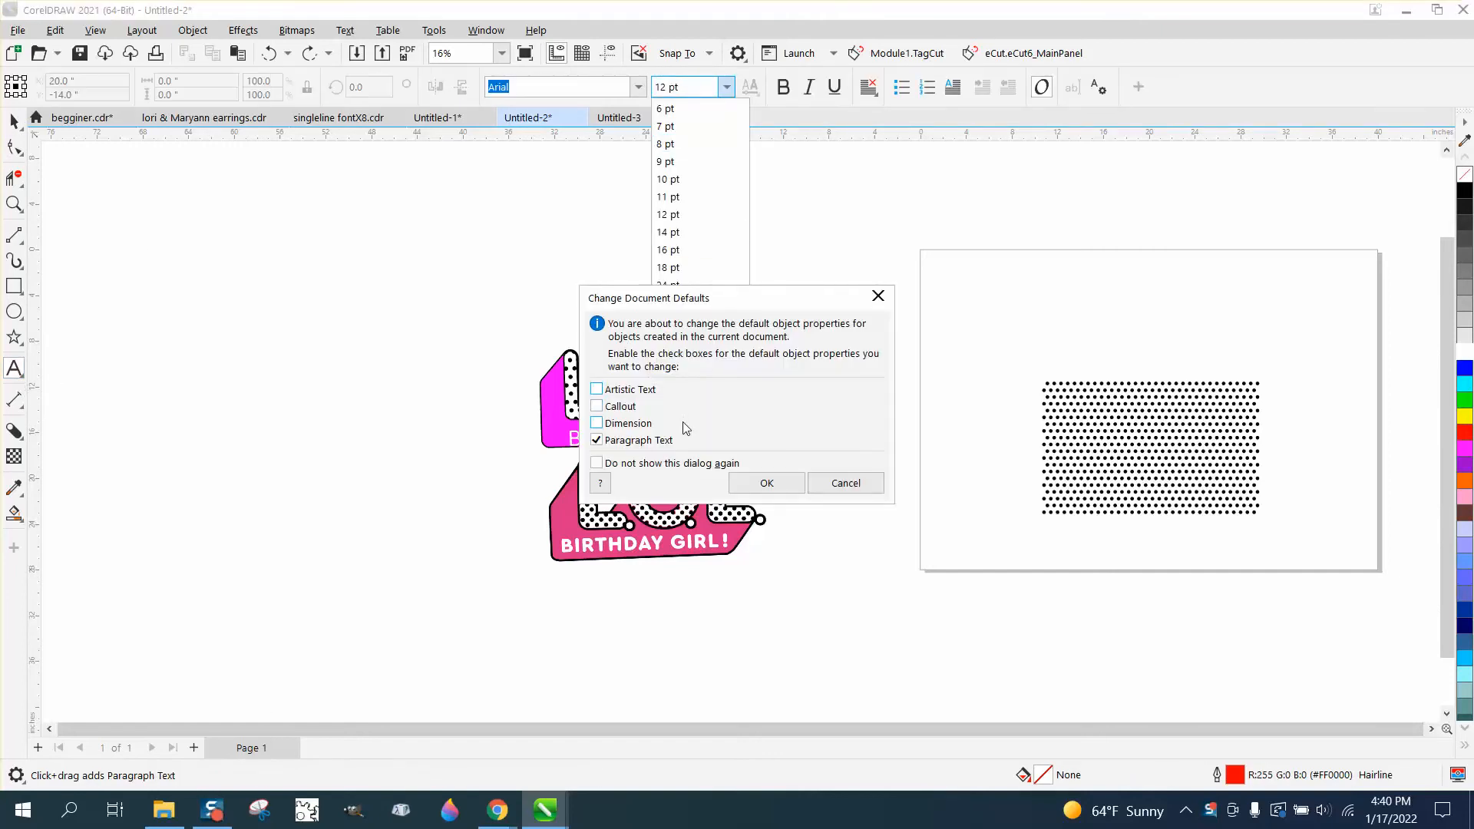
{"action": "left_click", "coordinate": [597, 390]}
{"action": "left_click", "coordinate": [768, 484]}
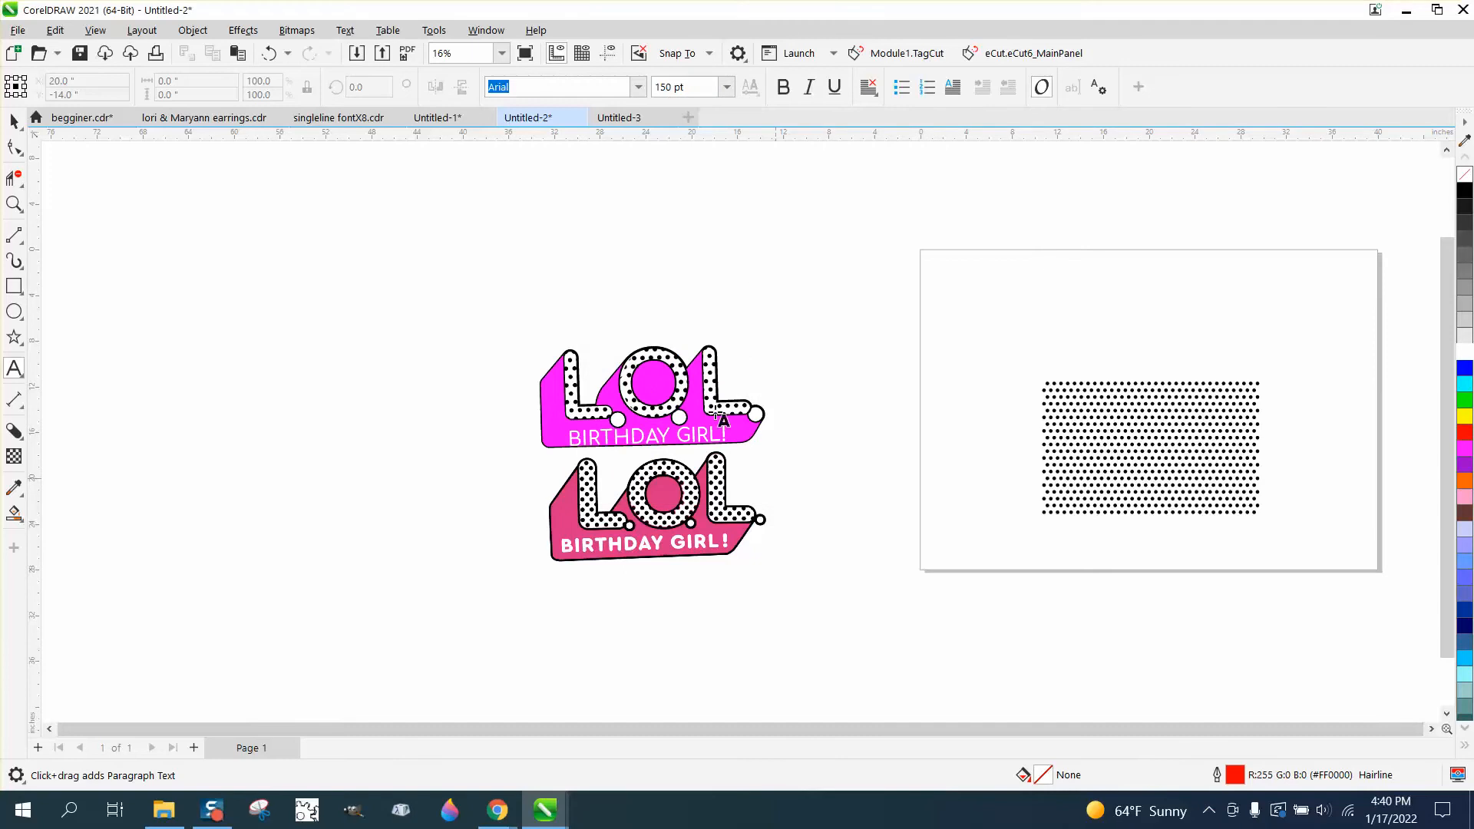
Step: Add the text "L.O.L." above the pink designs and scale it up to about 600 pt
{"action": "left_click", "coordinate": [564, 281]}
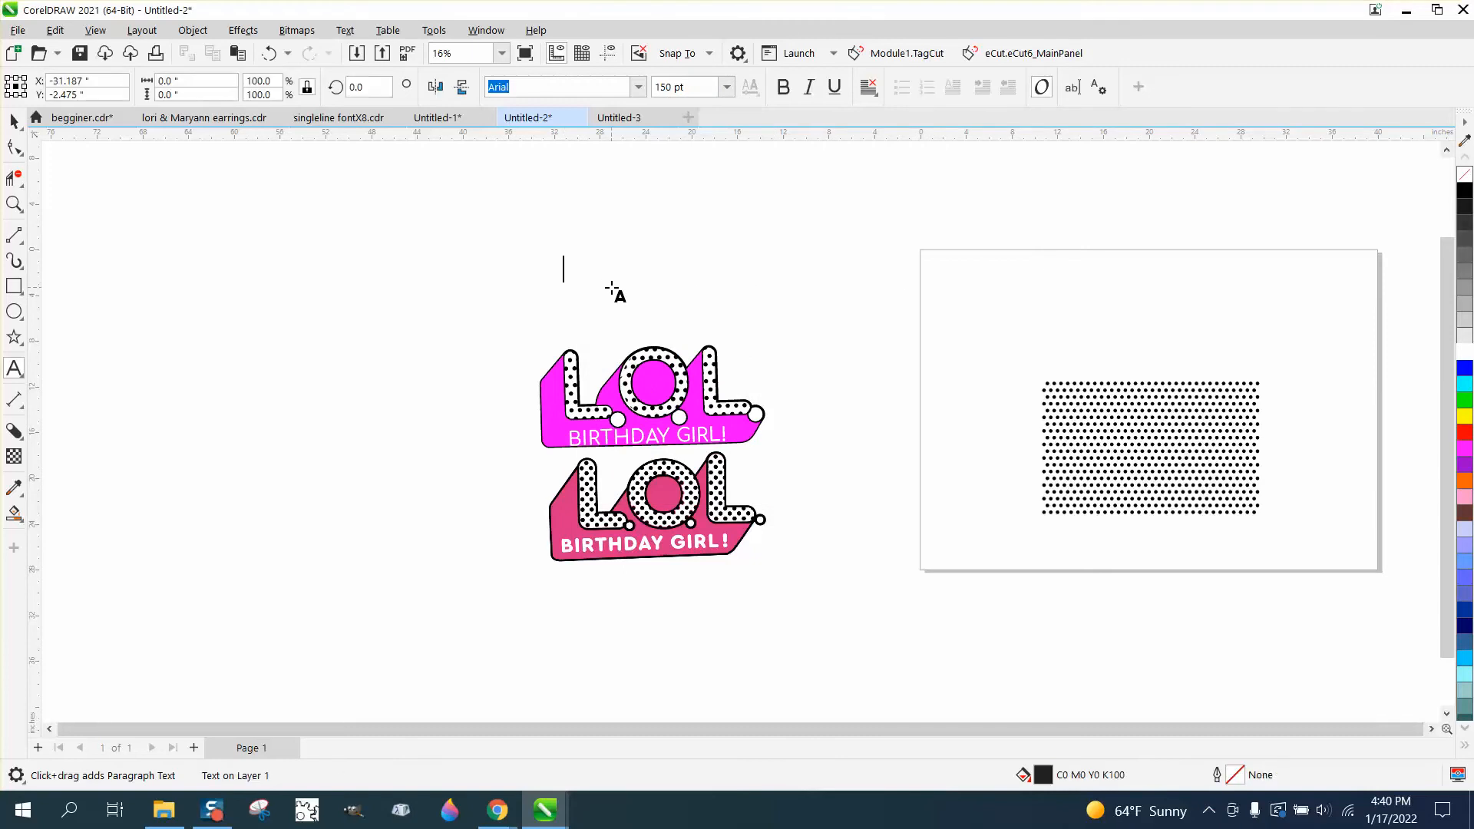
{"action": "type", "text": "L.O.L."}
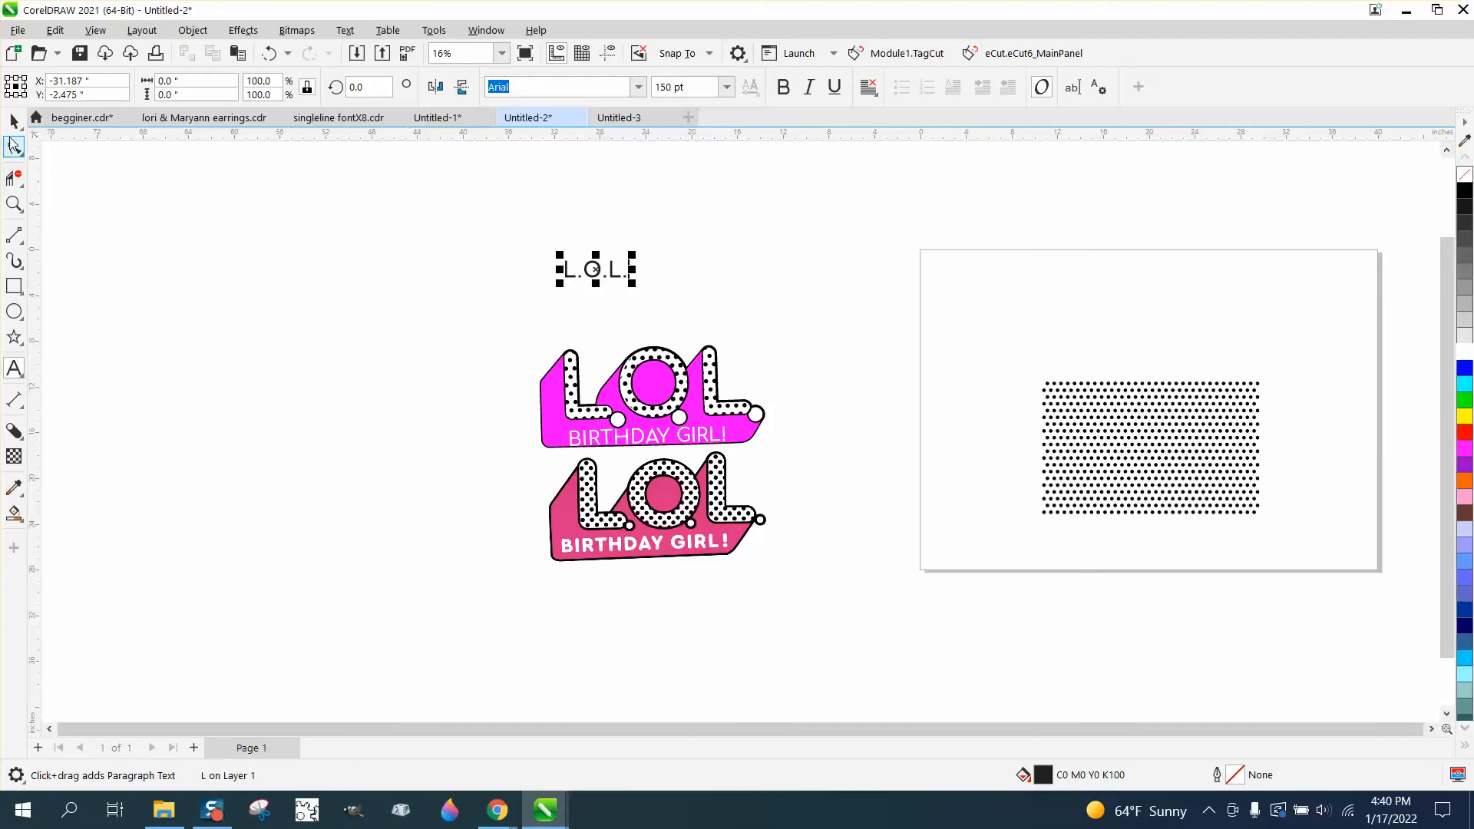
{"action": "left_click", "coordinate": [14, 121]}
{"action": "left_click_drag", "start_coordinate": [632, 254], "coordinate": [816, 201]}
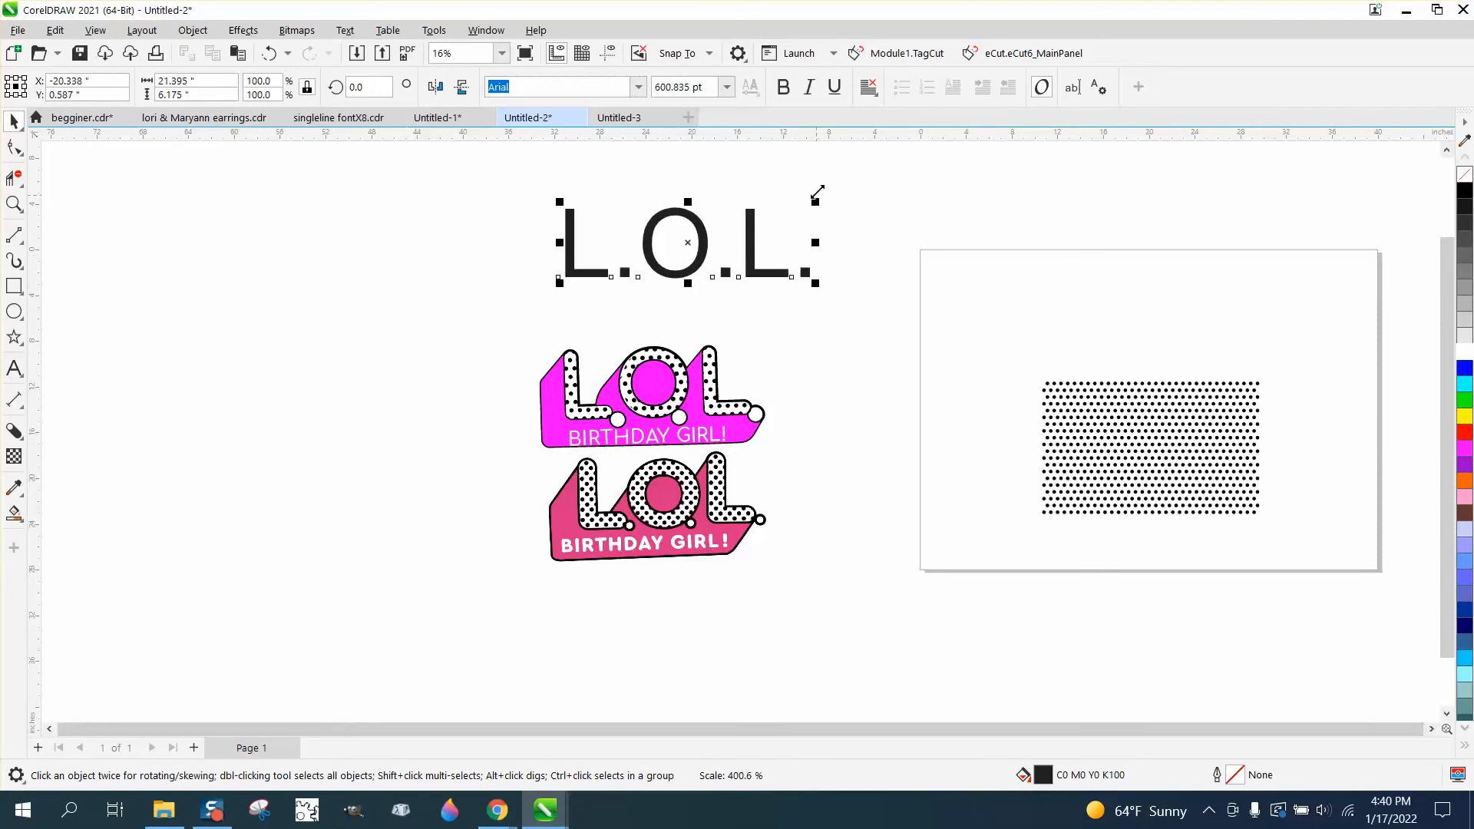
Step: Change the L.O.L. text's font to Comfortaa and shift the text a little to the left above the designs
{"action": "left_click", "coordinate": [638, 87]}
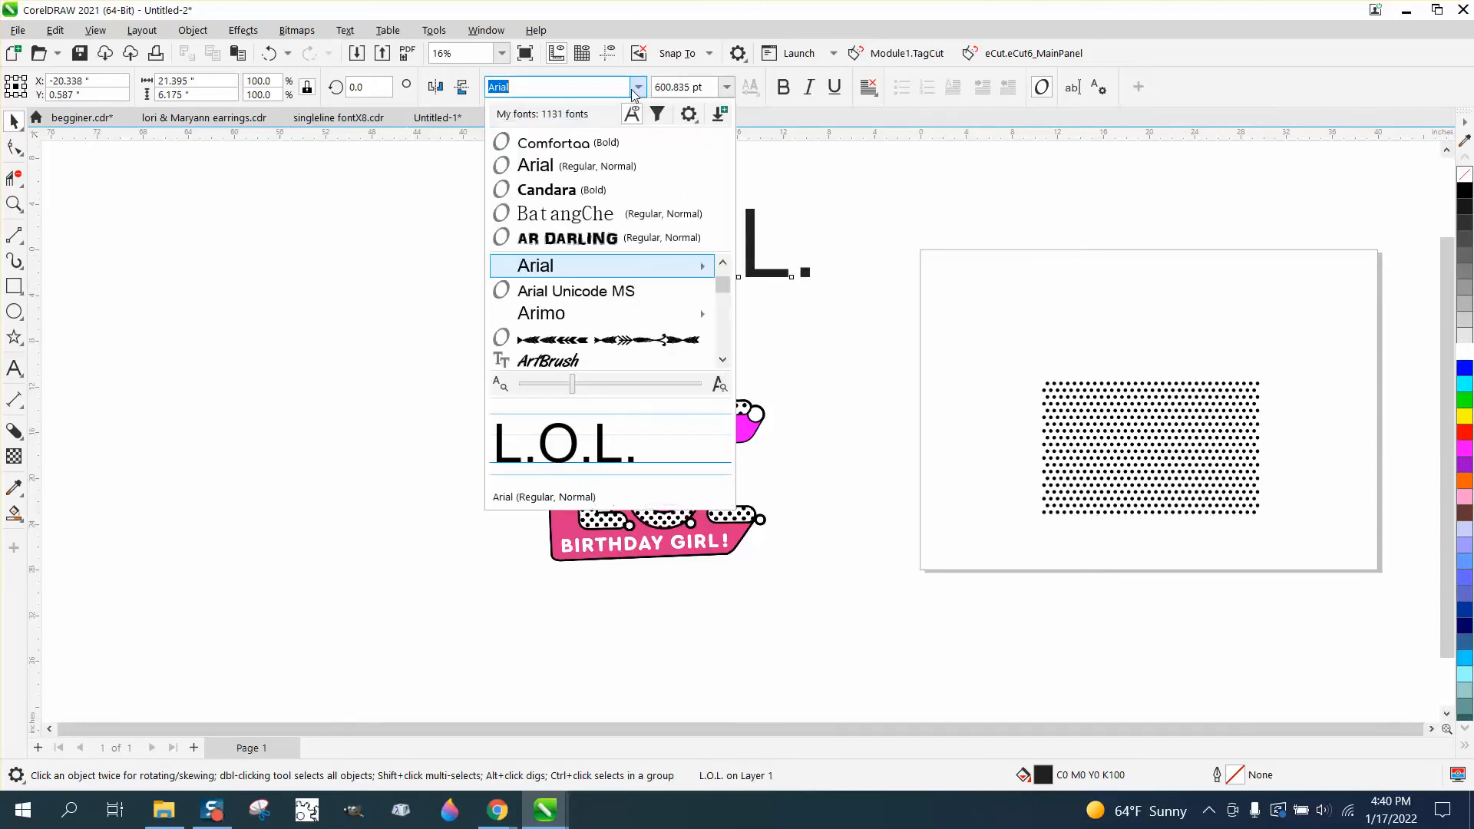
{"action": "left_click", "coordinate": [576, 146]}
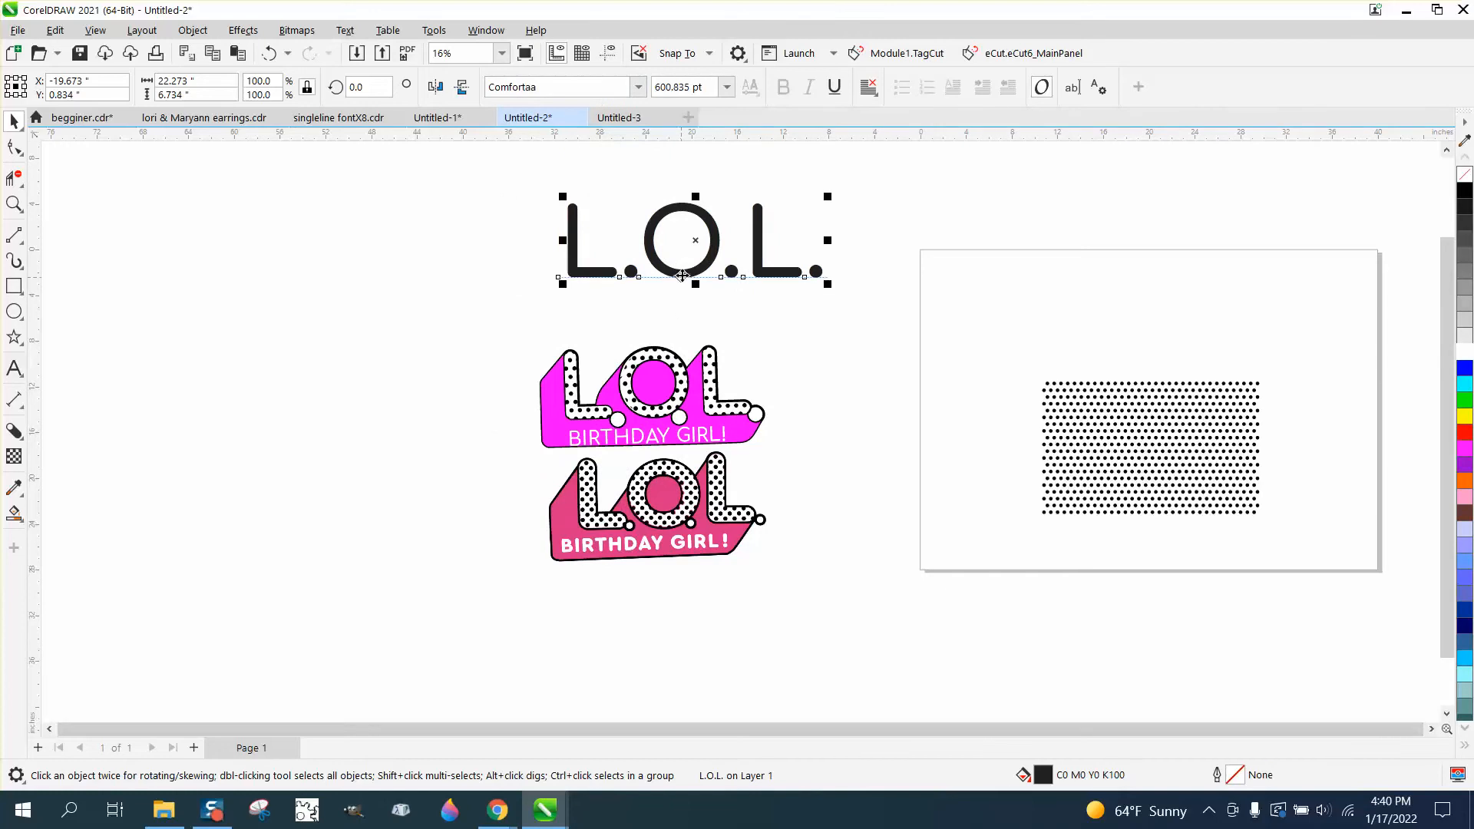
{"action": "left_click_drag", "start_coordinate": [699, 239], "coordinate": [623, 251]}
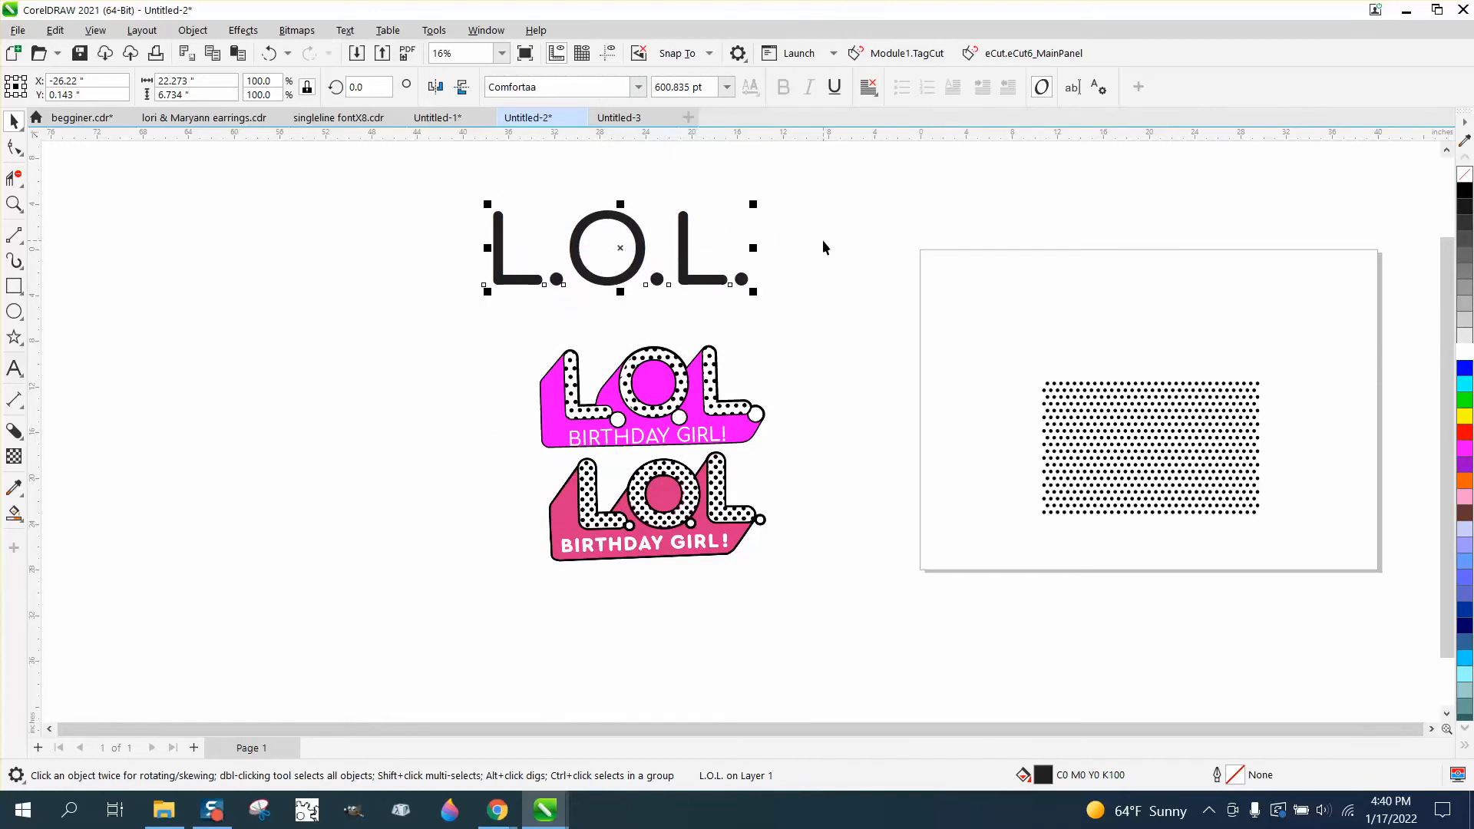
Step: Give the L.O.L. text no fill and a black outline, and break it apart into separate characters
{"action": "left_click", "coordinate": [1465, 175]}
{"action": "right_click", "coordinate": [1465, 191]}
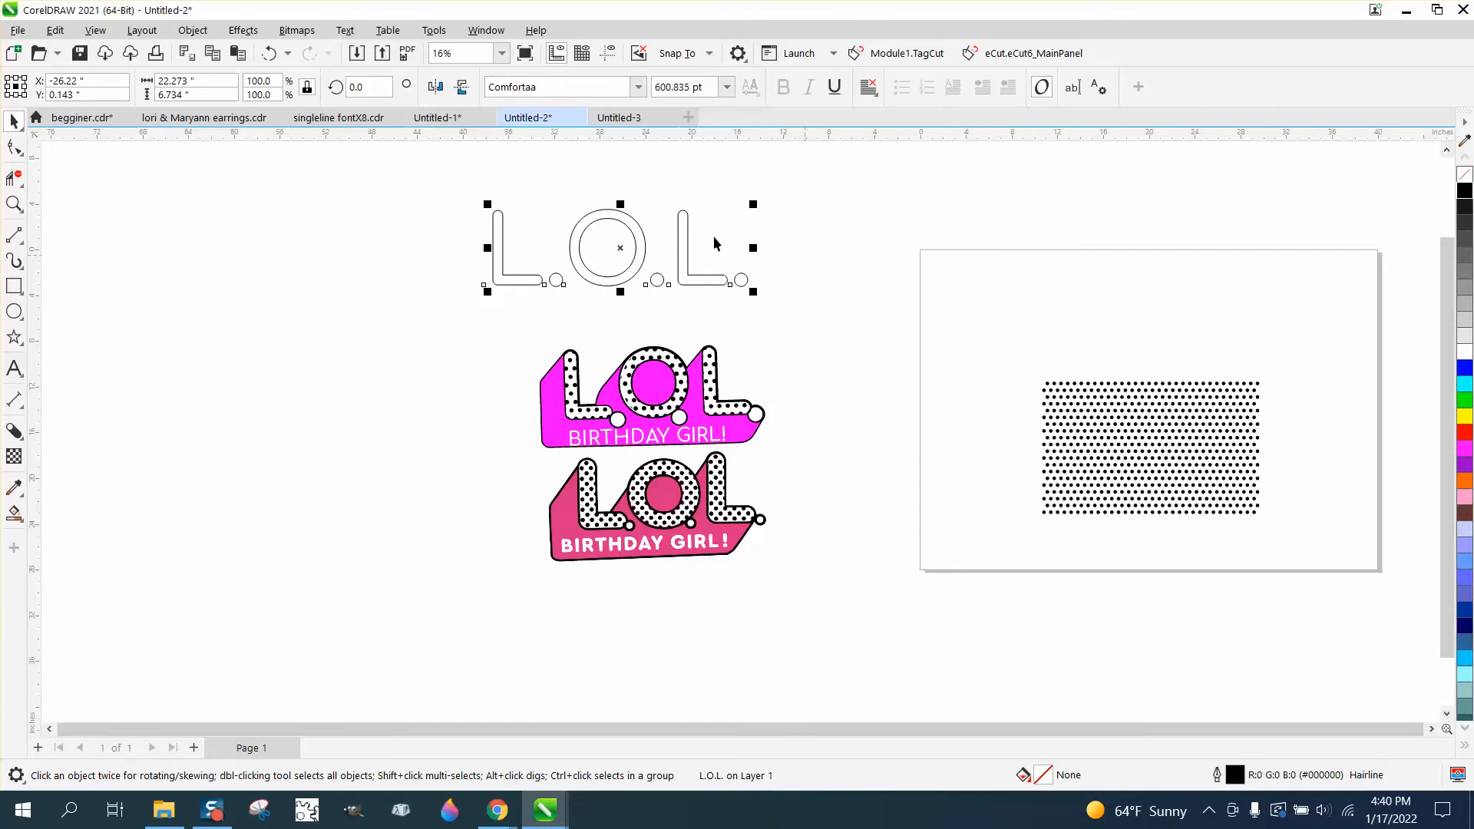
{"action": "left_click", "coordinate": [205, 32]}
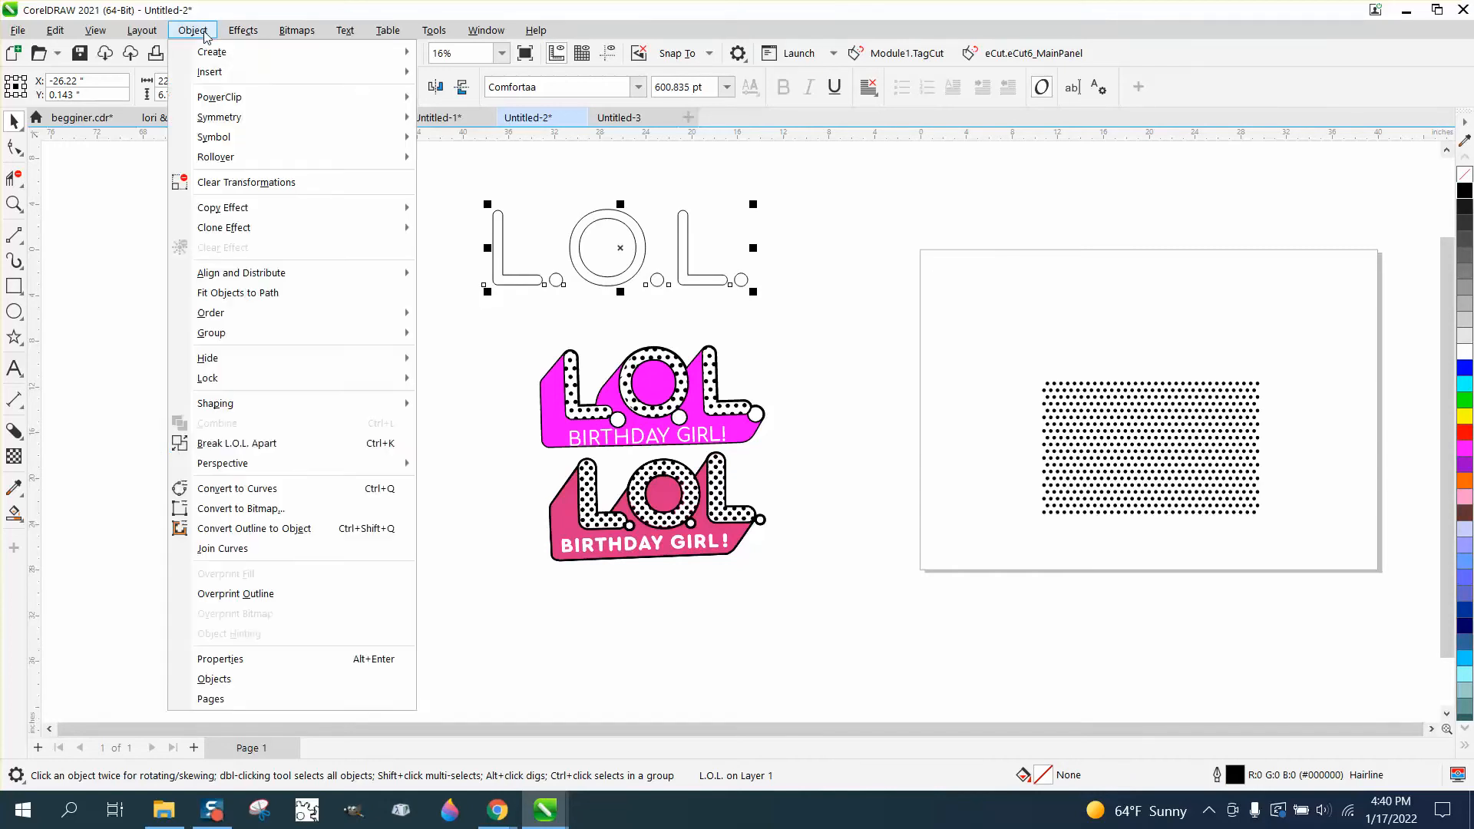
{"action": "left_click", "coordinate": [230, 444]}
{"action": "left_click", "coordinate": [289, 347]}
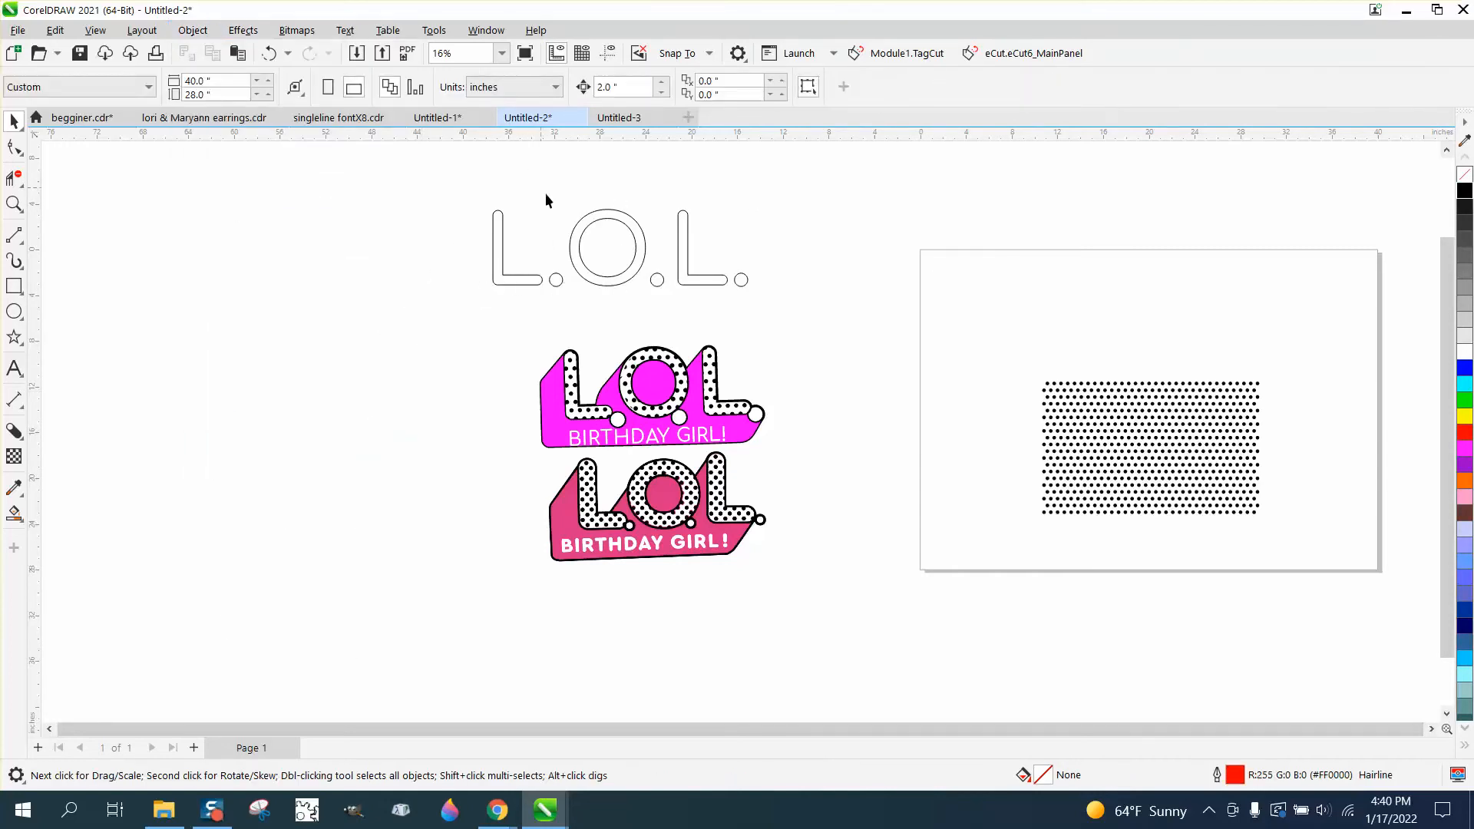
Step: Move the three periods down 4 inches, clear of the letters
{"action": "left_click_drag", "start_coordinate": [529, 245], "coordinate": [756, 292]}
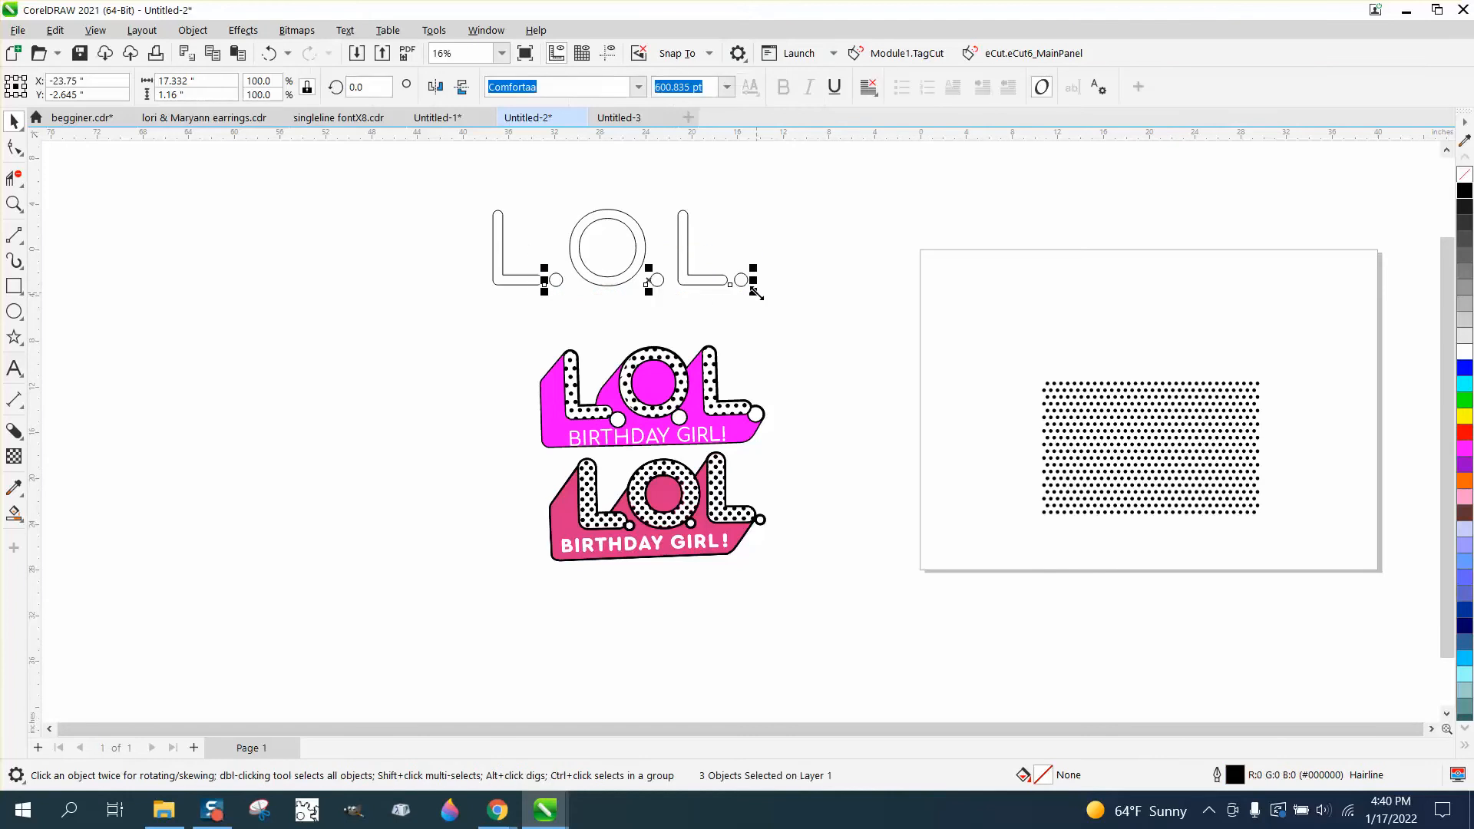
{"action": "key", "text": "Down"}
{"action": "key", "text": "Down"}
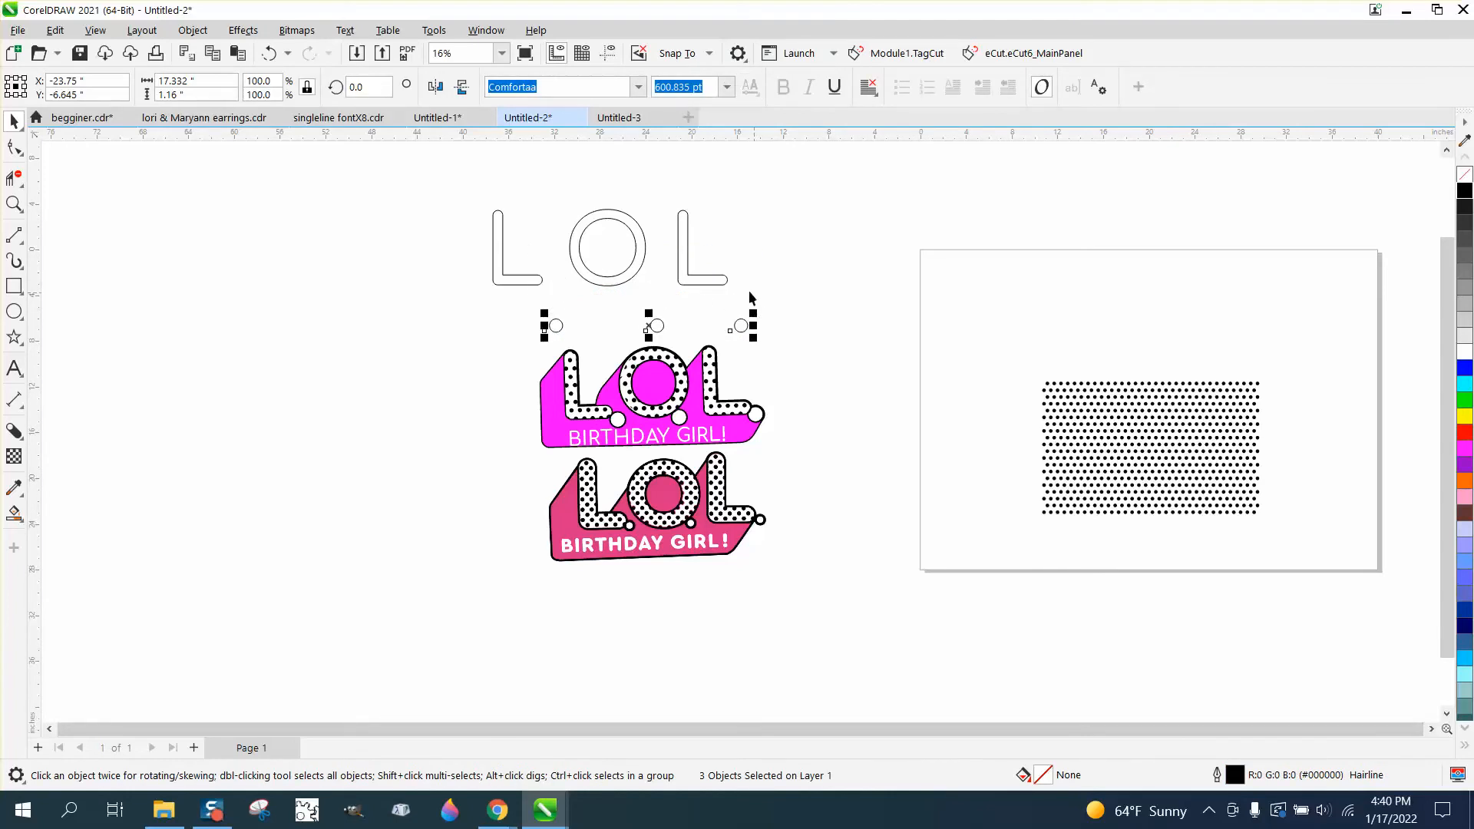
Step: Group the three outlined letters L, O and L without the periods
{"action": "left_click_drag", "start_coordinate": [437, 198], "coordinate": [736, 295]}
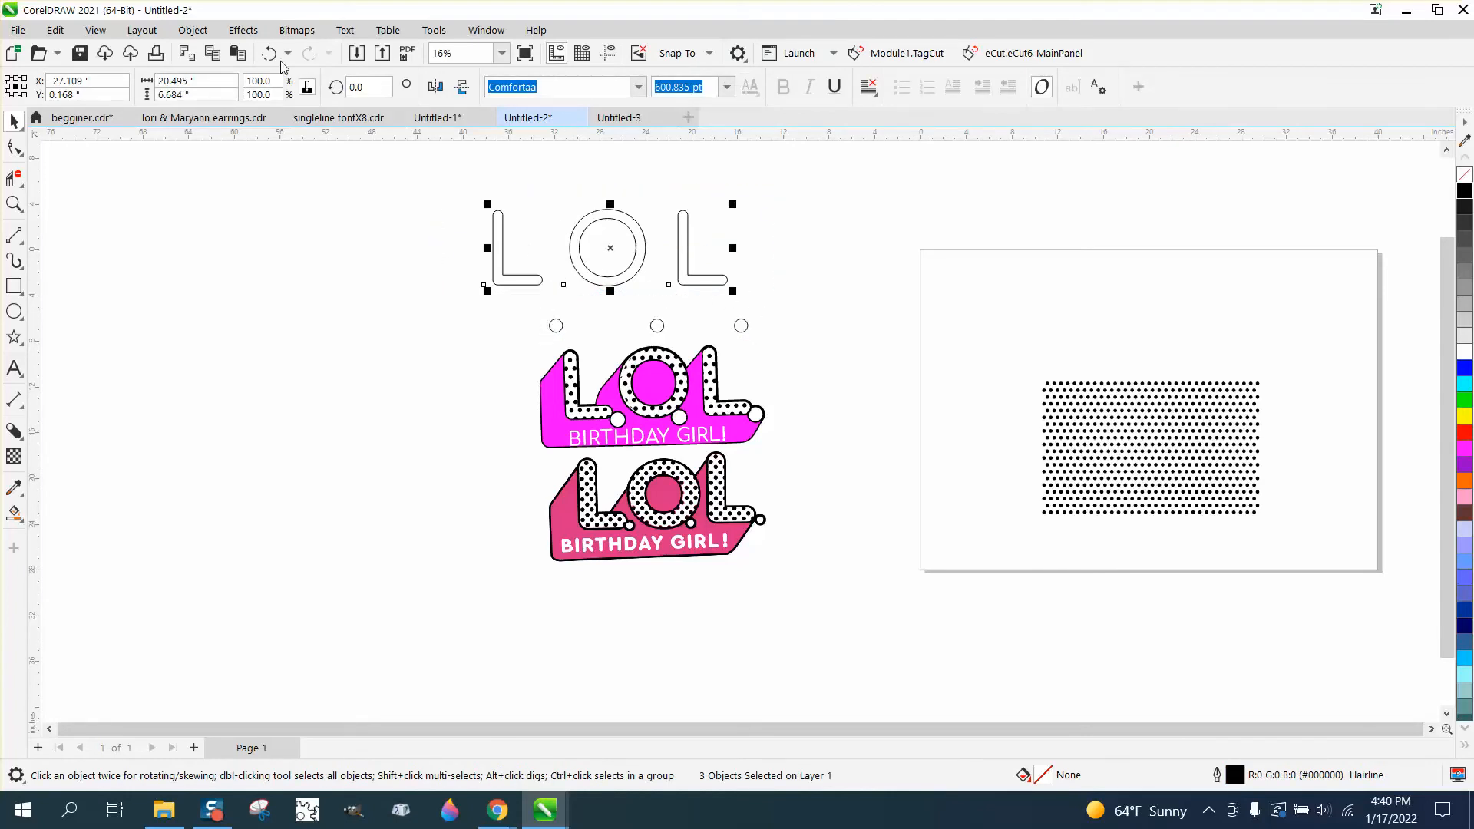
{"action": "left_click", "coordinate": [193, 30]}
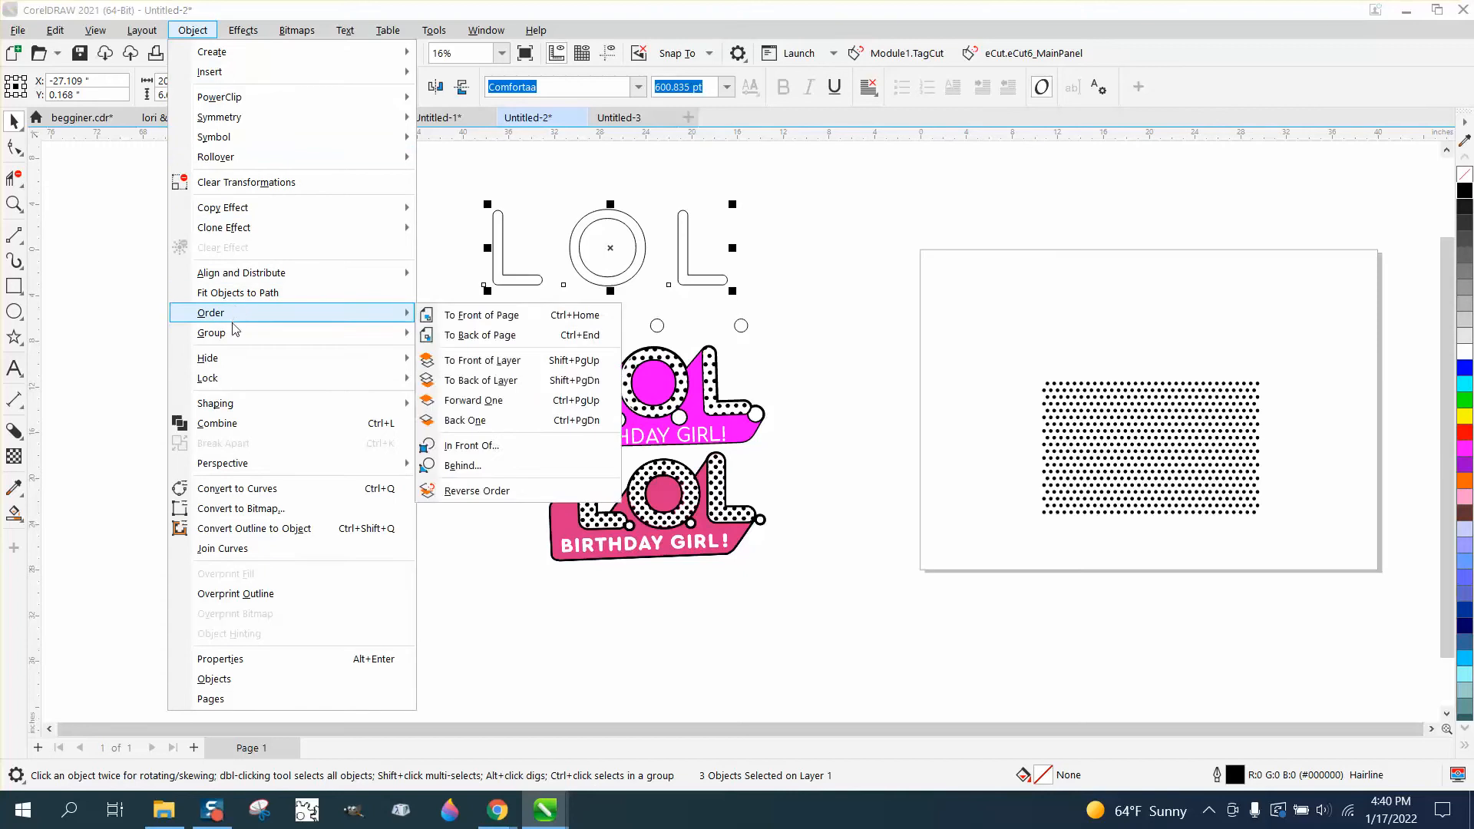
{"action": "mouse_move", "coordinate": [234, 331]}
{"action": "left_click", "coordinate": [436, 333]}
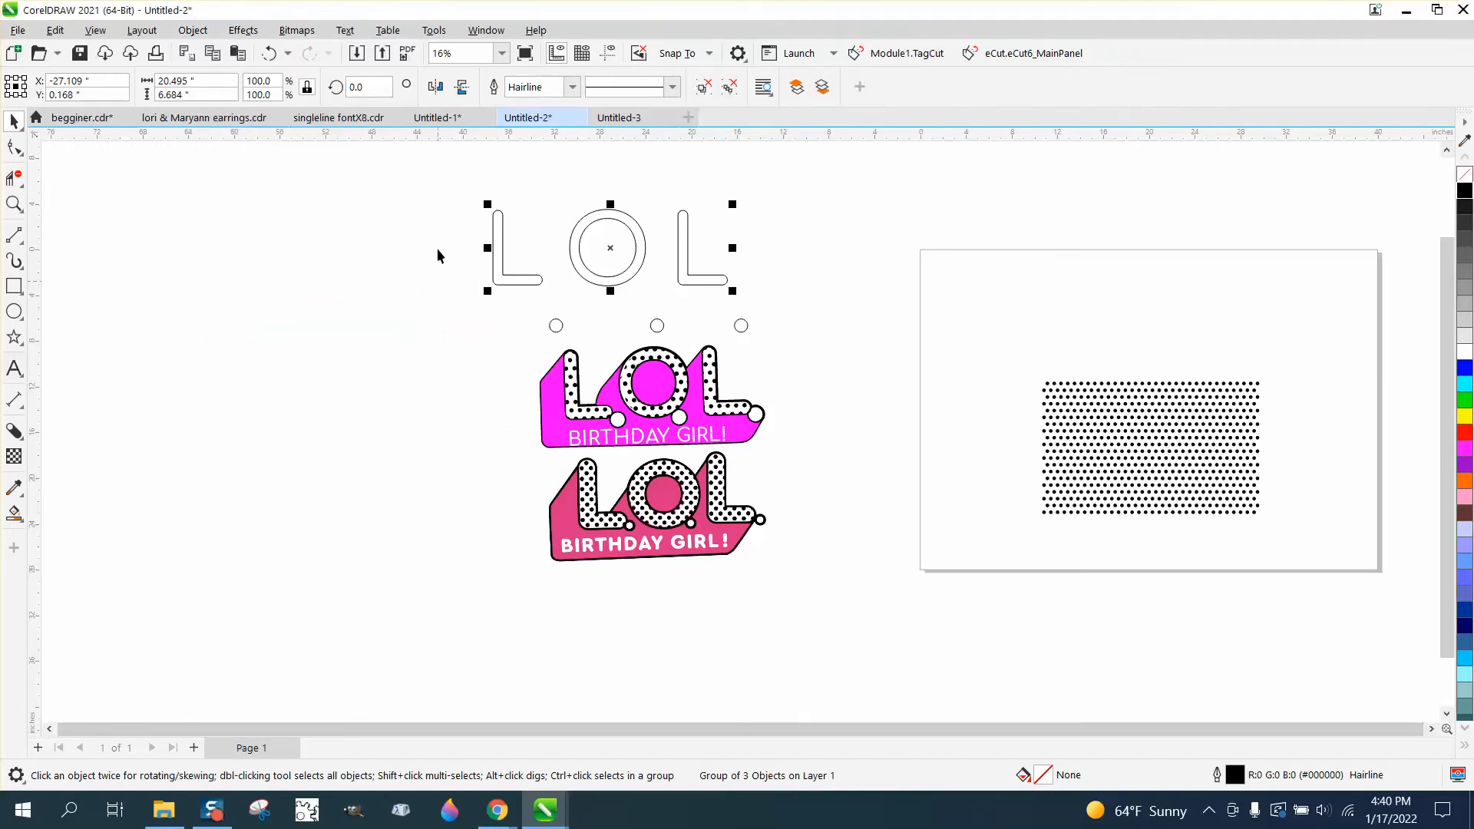
Step: Apply an outside contour with 1 step and a 0.5 inch offset to the grouped letters
{"action": "left_click", "coordinate": [244, 30]}
{"action": "left_click", "coordinate": [292, 438]}
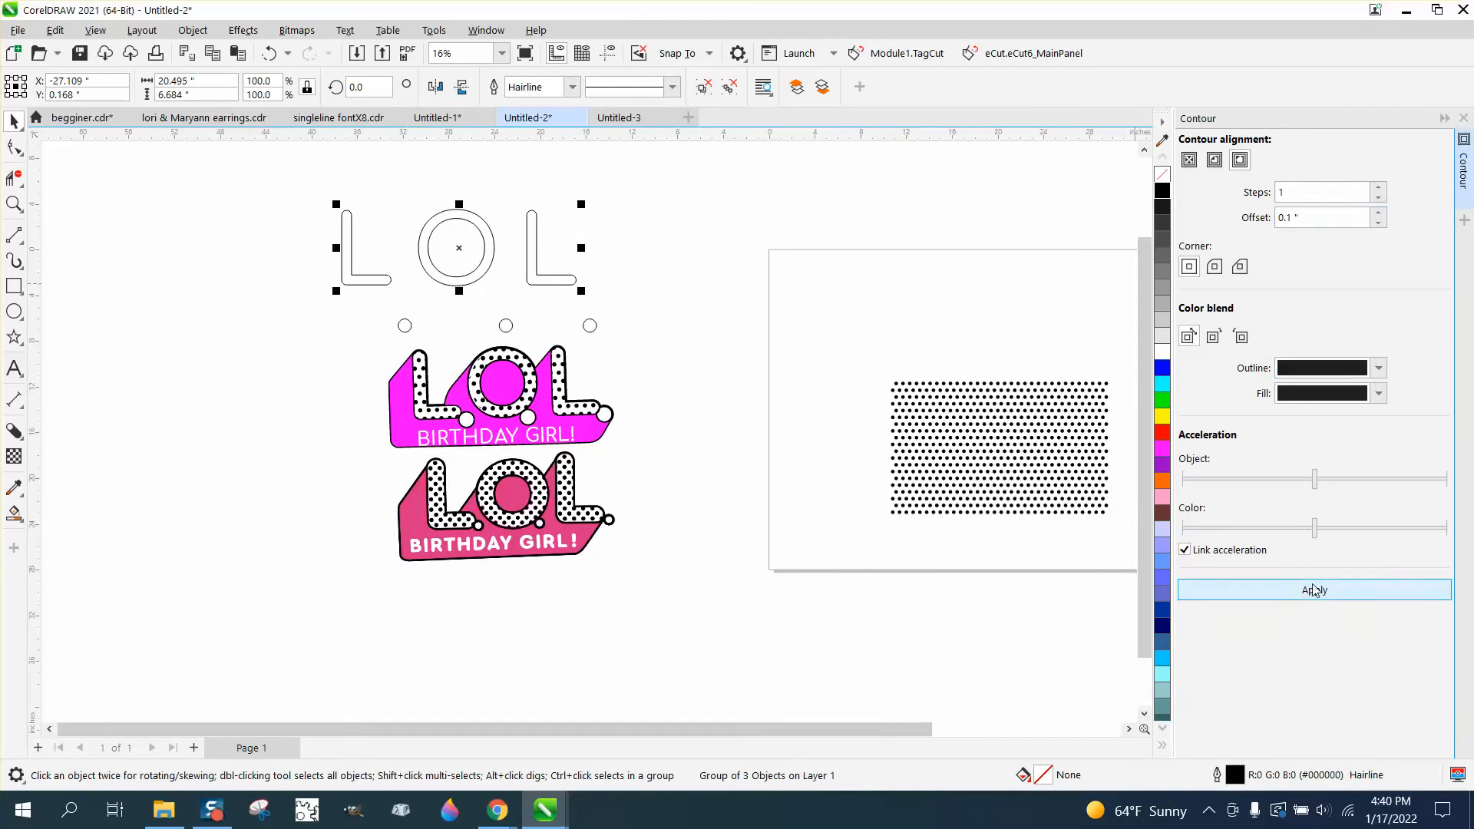
{"action": "left_click", "coordinate": [1318, 596]}
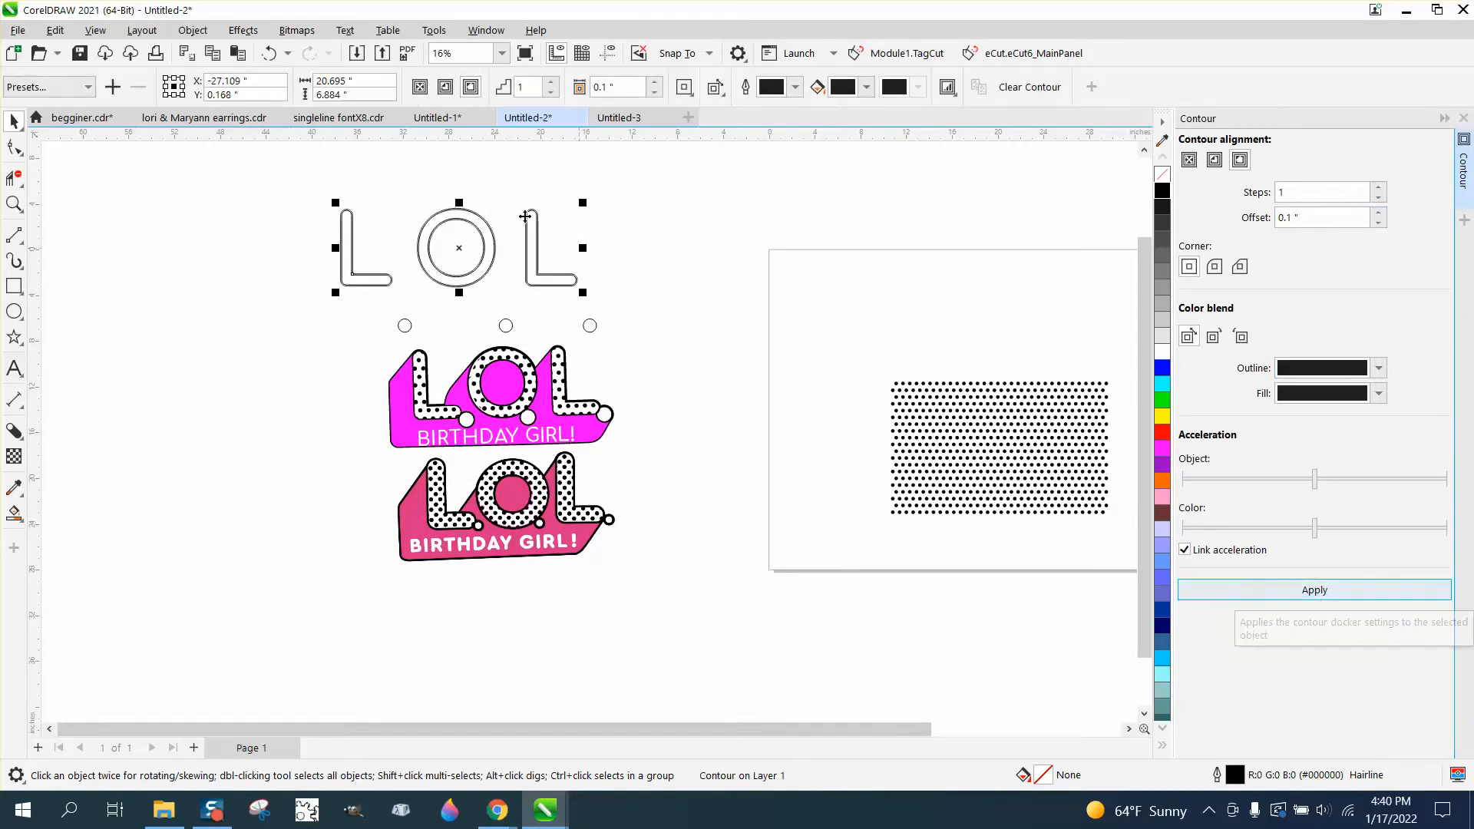
{"action": "left_click", "coordinate": [271, 55]}
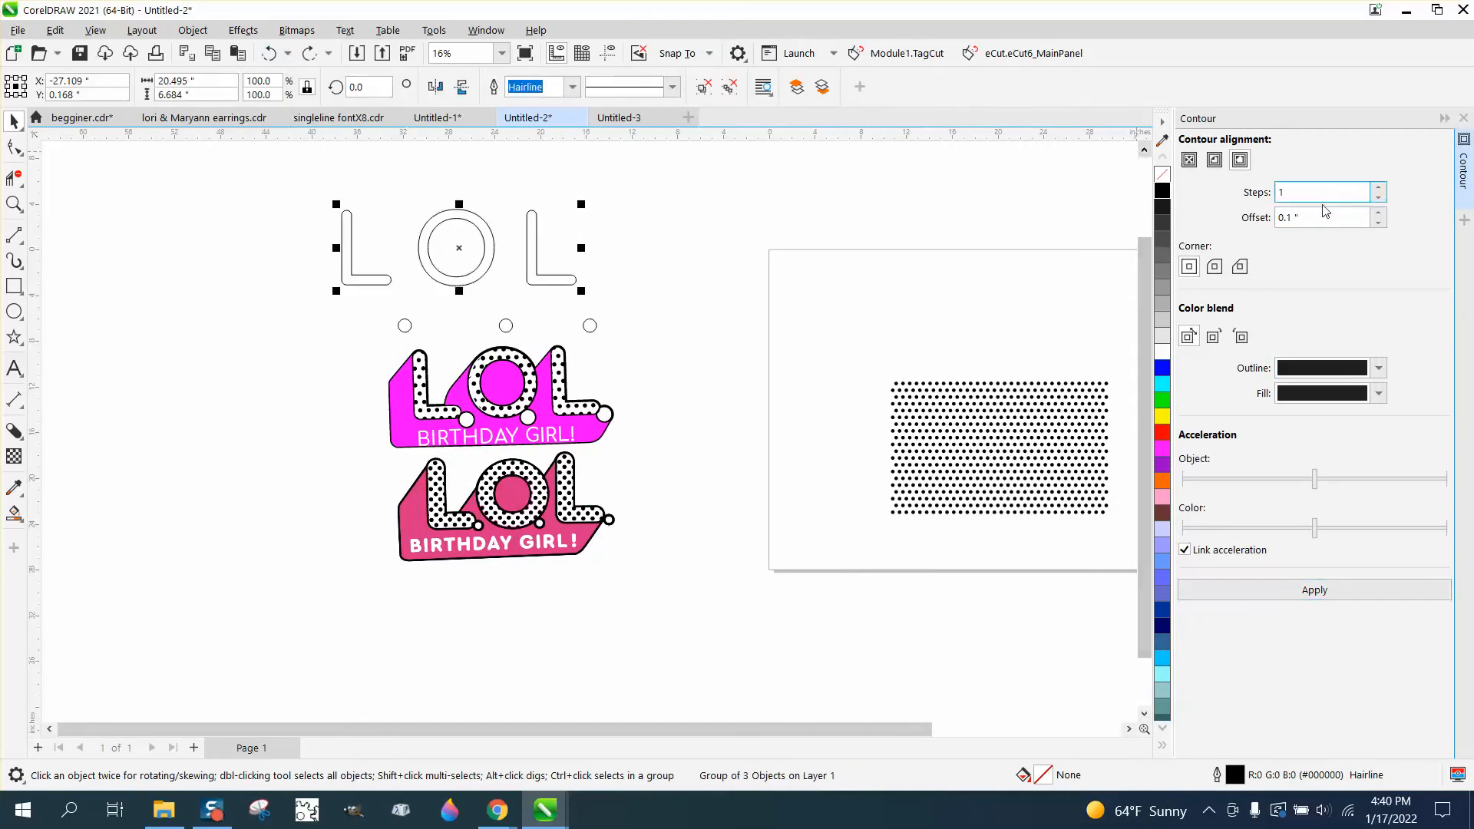
{"action": "left_click_drag", "start_coordinate": [1302, 218], "coordinate": [1250, 230]}
{"action": "type", "text": ".5"}
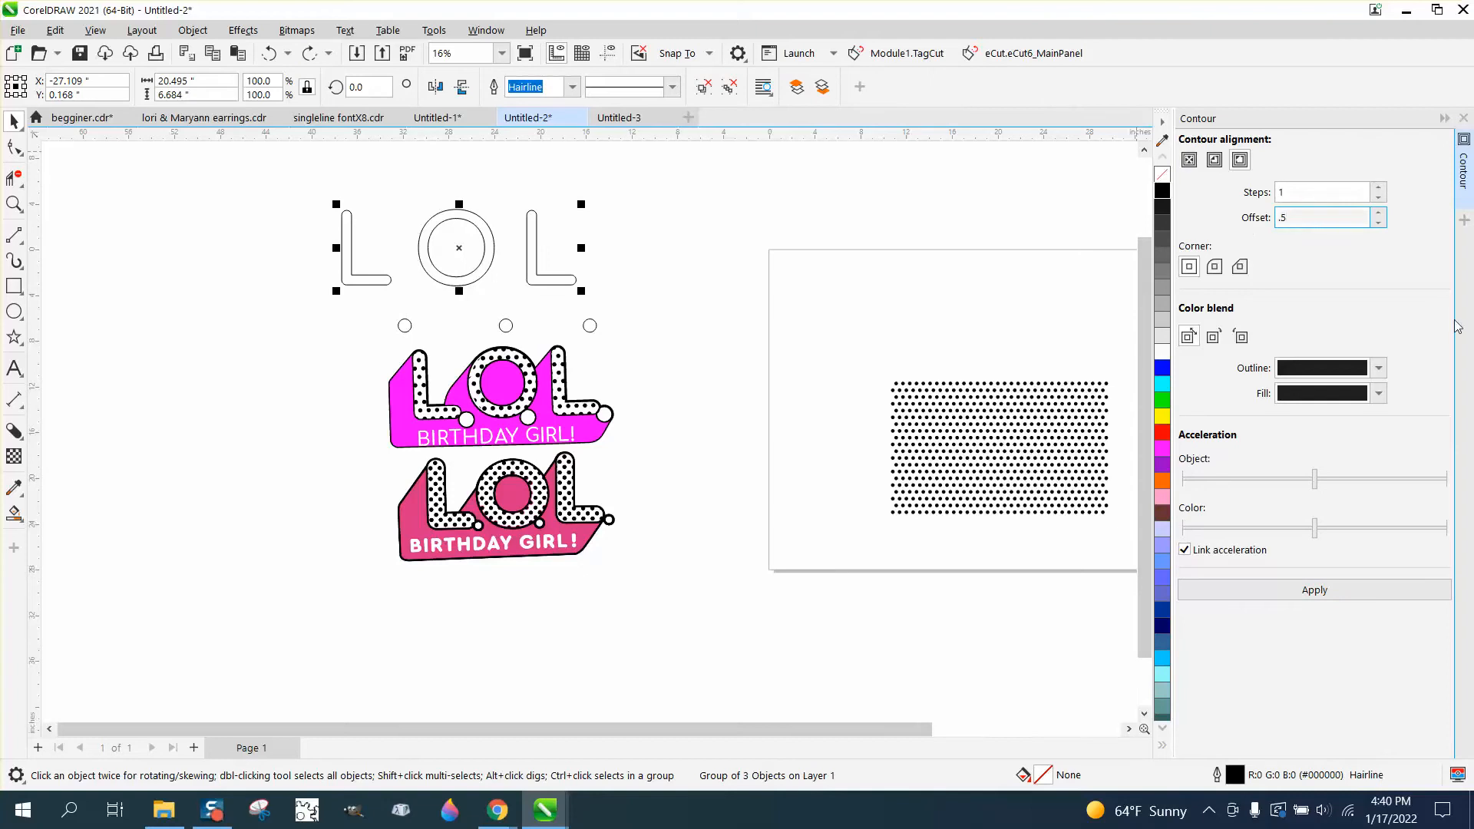
{"action": "left_click", "coordinate": [1340, 598]}
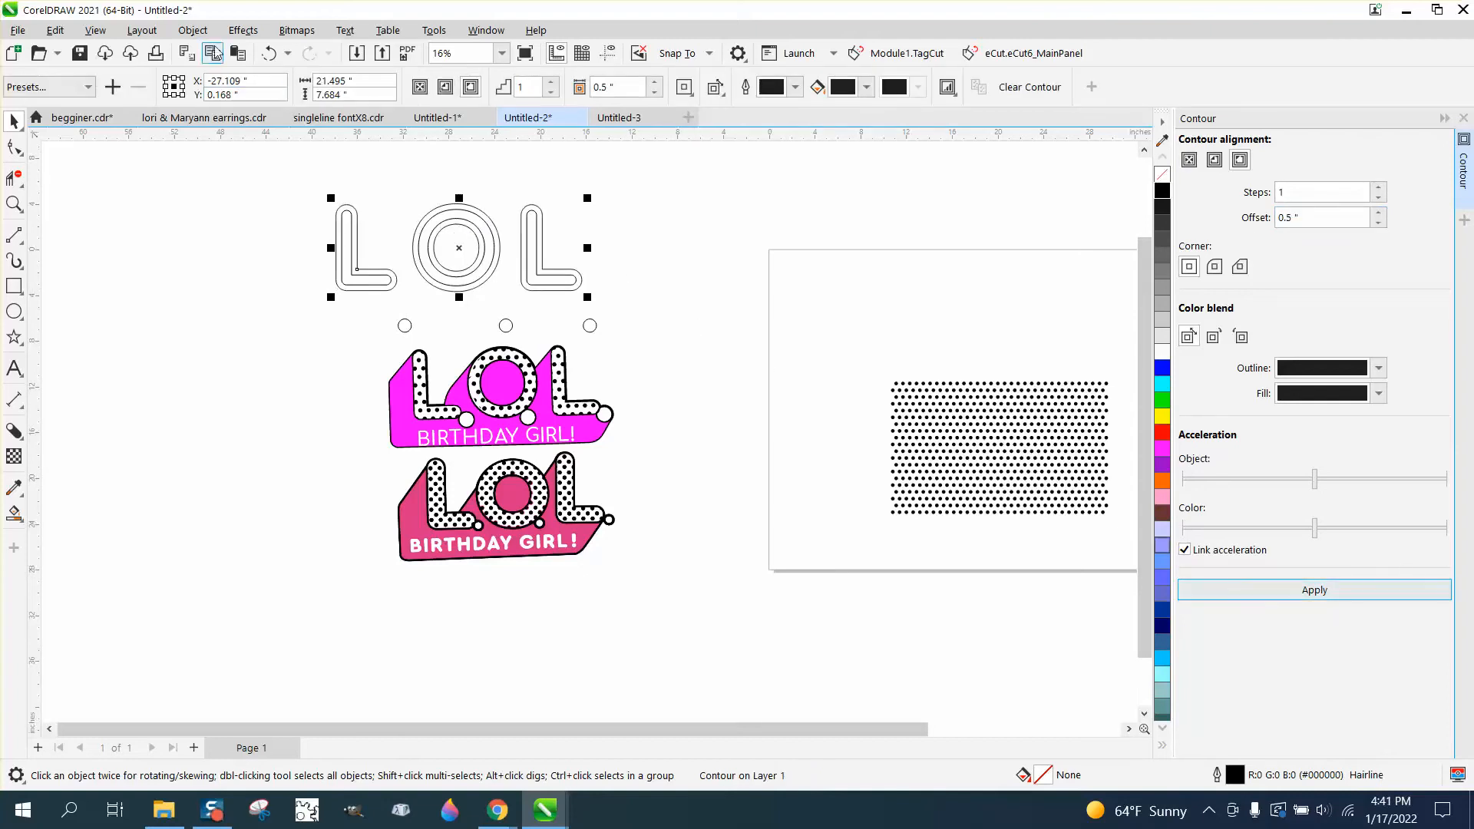
Step: Break the contour apart and move the original thin letters left until they are clear of the thicker contour letters
{"action": "left_click", "coordinate": [192, 29]}
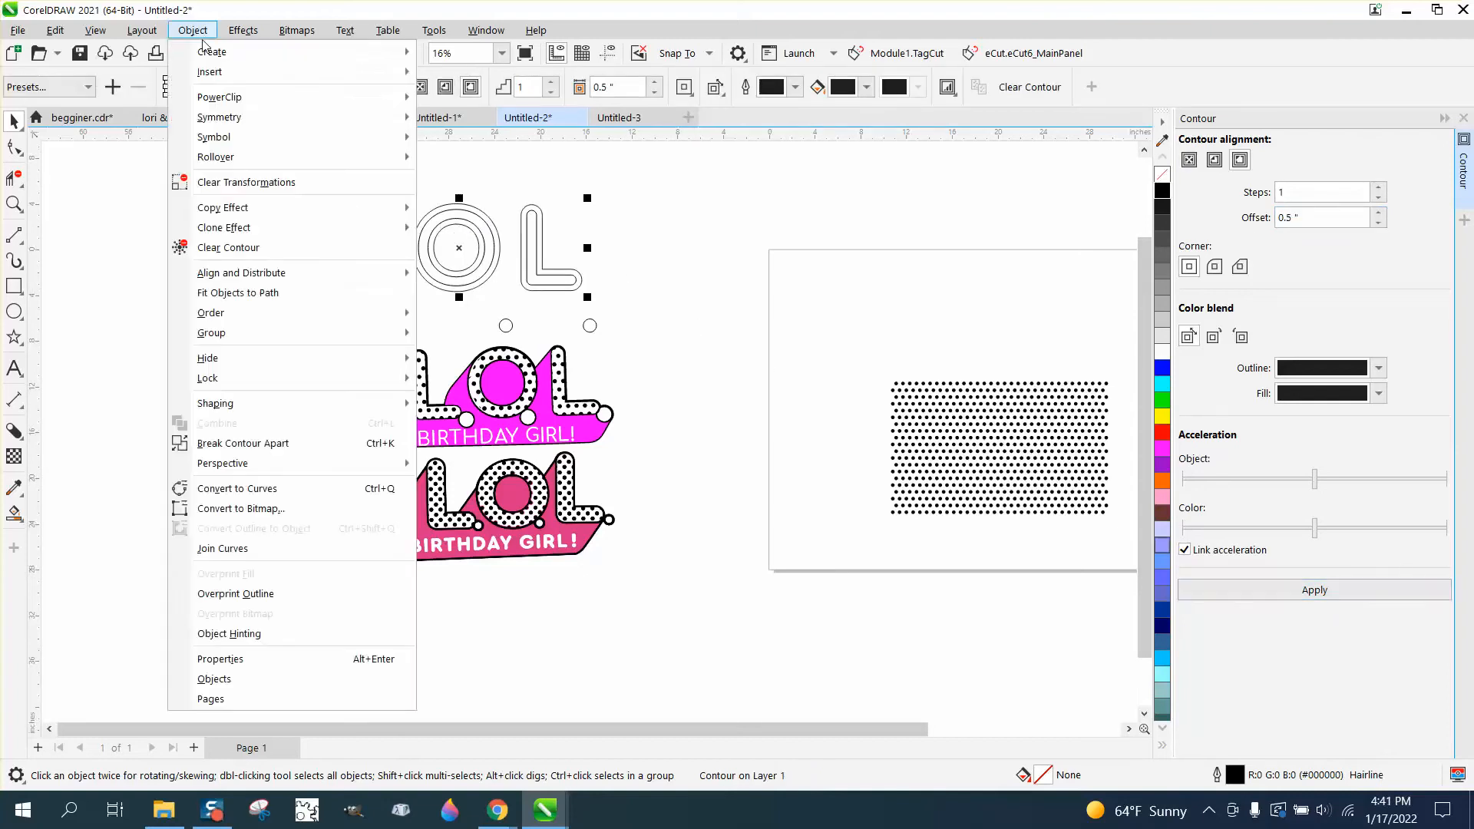
{"action": "left_click", "coordinate": [278, 444]}
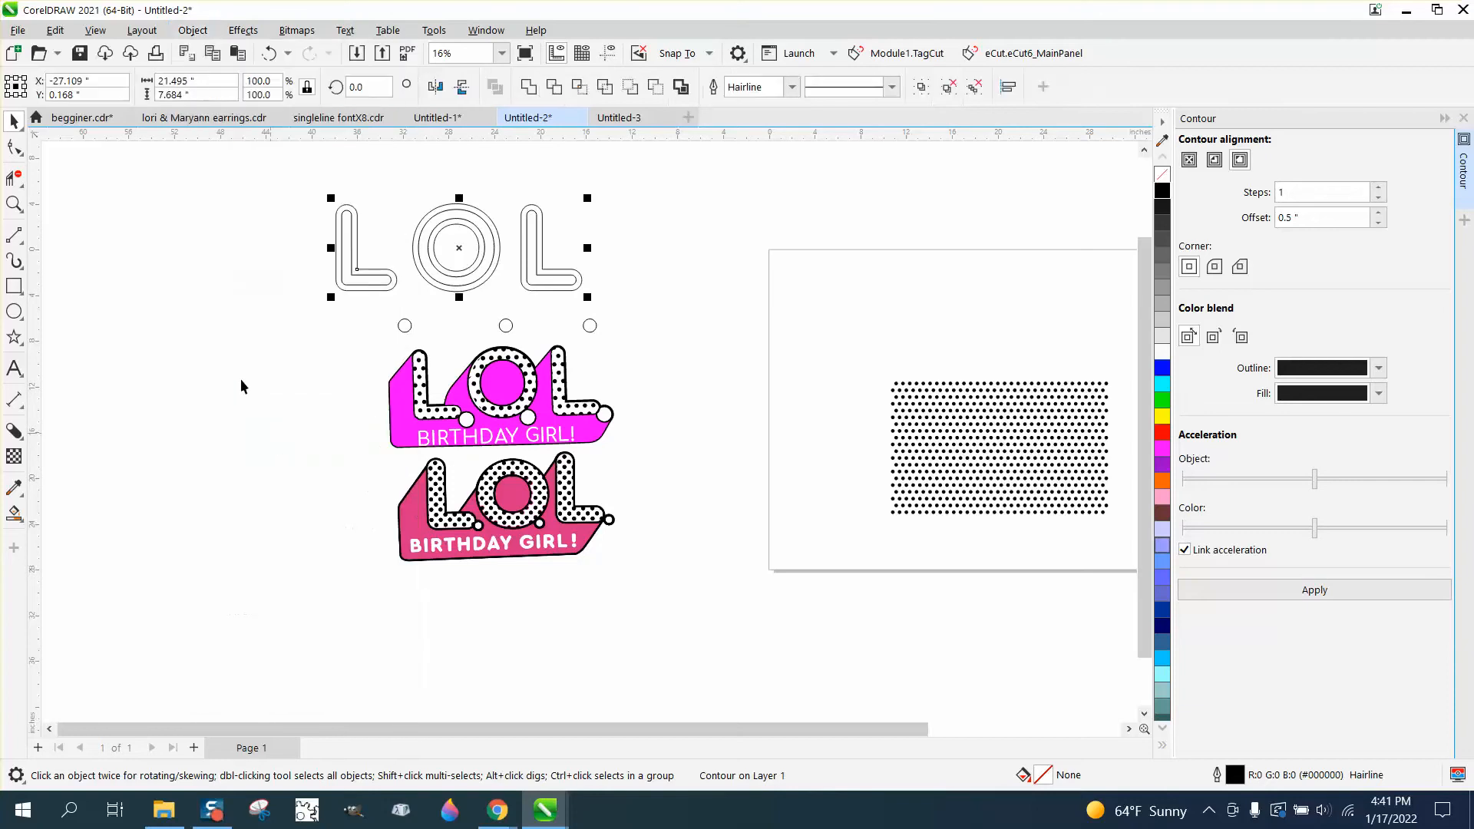
{"action": "left_click", "coordinate": [371, 285]}
{"action": "key", "text": "shift+Left"}
{"action": "key", "text": "shift+Left"}
{"action": "key", "text": "shift+Left"}
{"action": "key", "text": "shift+Left"}
{"action": "key", "text": "shift+Left"}
{"action": "key", "text": "shift+Left"}
{"action": "key", "text": "shift+Left"}
{"action": "key", "text": "shift+Left"}
{"action": "key", "text": "shift+Left"}
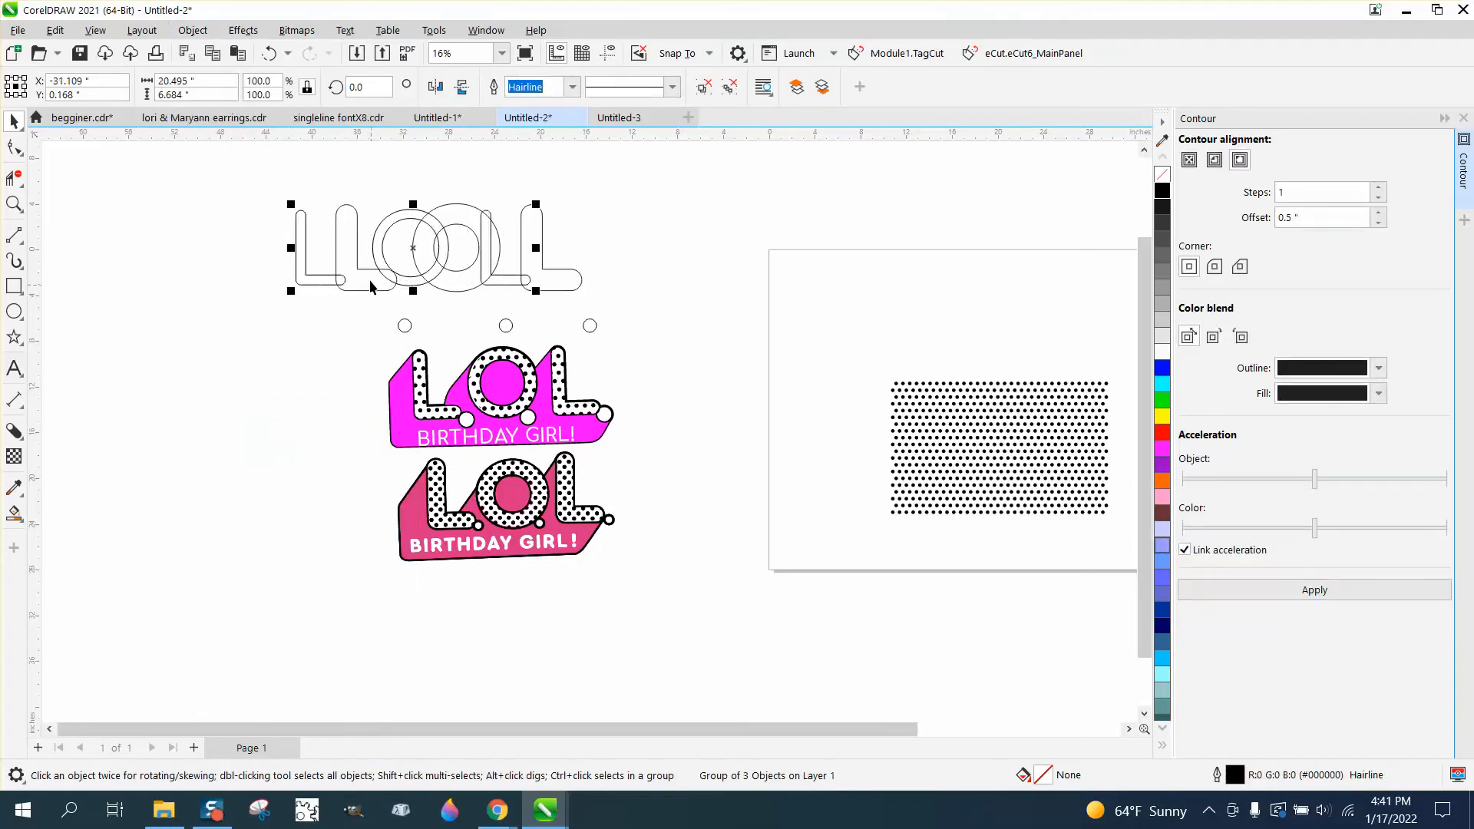
{"action": "key", "text": "shift+Left"}
{"action": "key", "text": "shift+Left"}
{"action": "key", "text": "shift+Left"}
{"action": "key", "text": "shift+Left"}
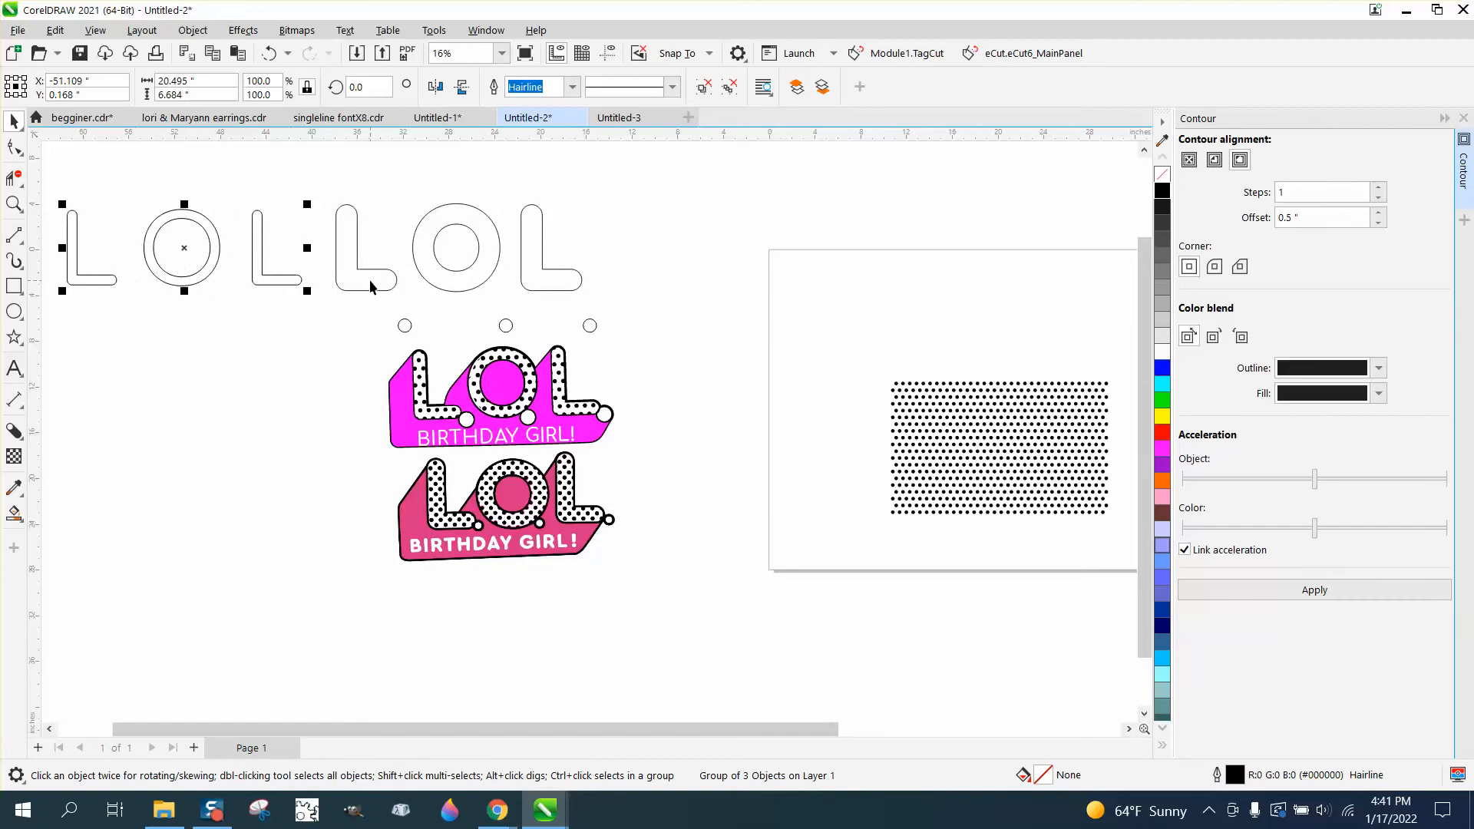
Step: Move the three periods back up 4 inches beside the thick contour letters
{"action": "left_click_drag", "start_coordinate": [379, 307], "coordinate": [425, 327]}
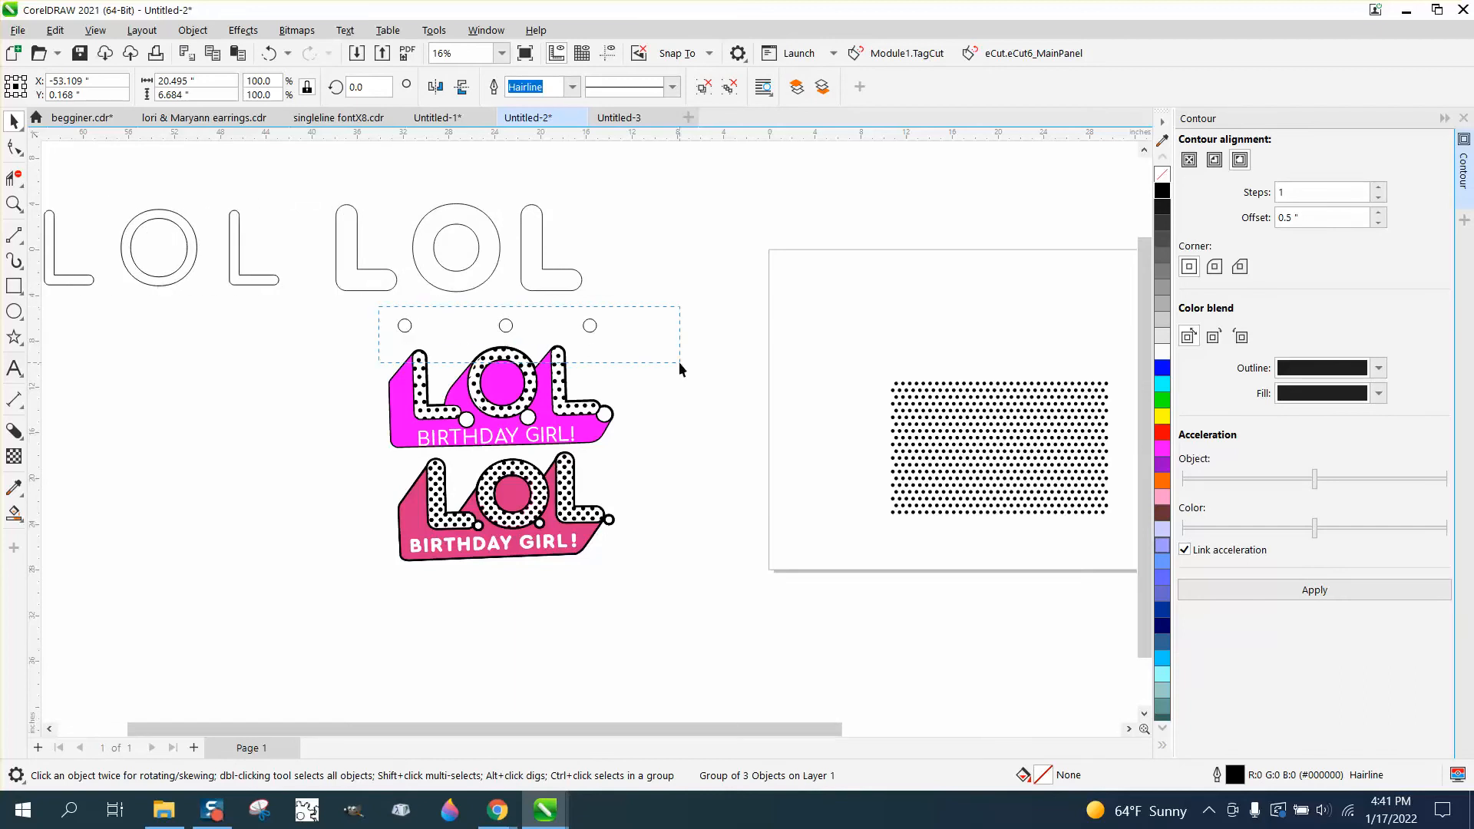
{"action": "left_click_drag", "start_coordinate": [680, 370], "coordinate": [670, 361]}
{"action": "key", "text": "shift+Up"}
{"action": "key", "text": "shift+Up"}
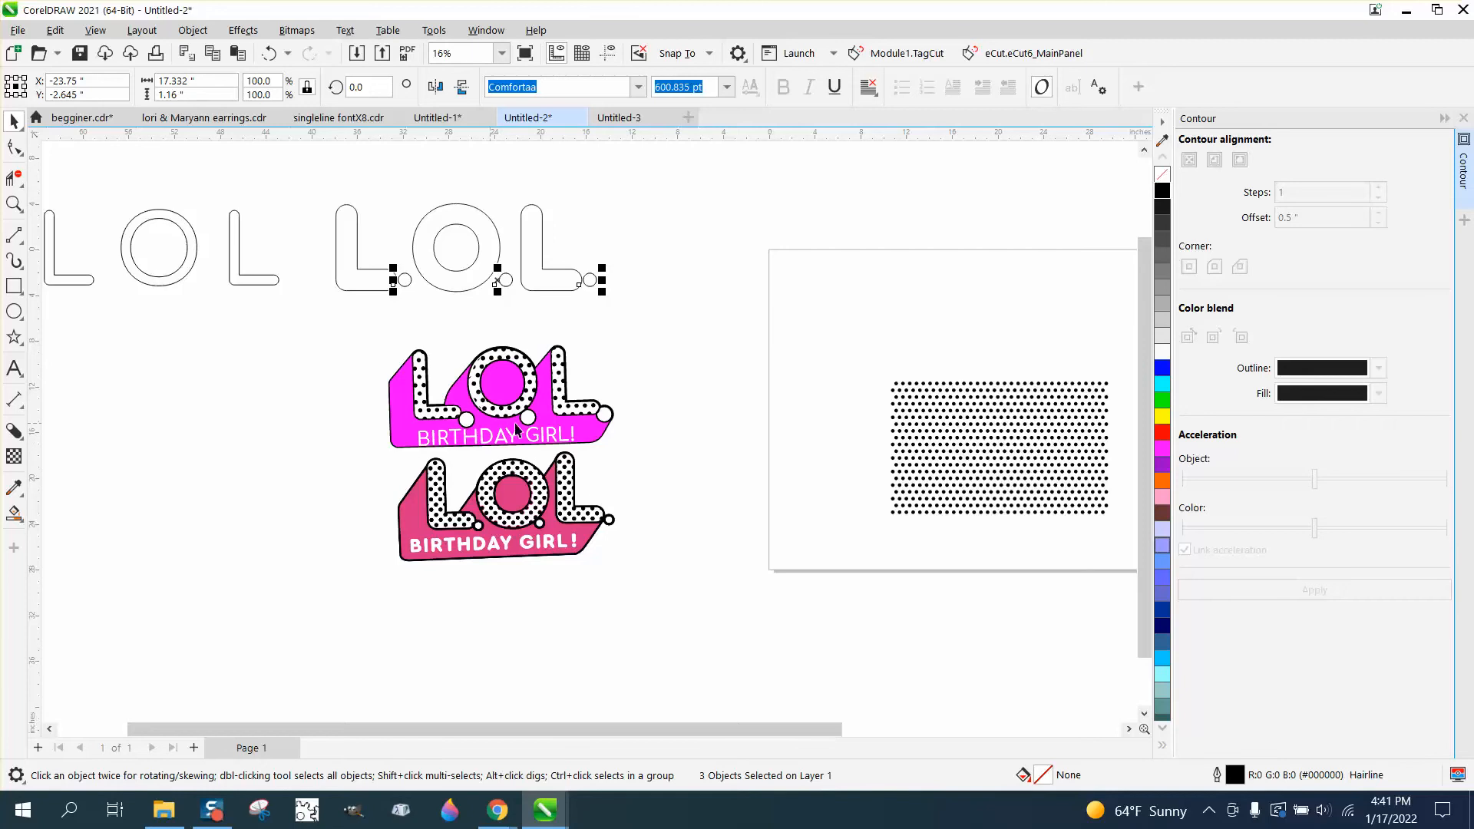
Step: Set the outline width of the thick L.O.L. letters and their periods to 24 pt
{"action": "left_click", "coordinate": [14, 203]}
{"action": "left_click_drag", "start_coordinate": [384, 422], "coordinate": [710, 568]}
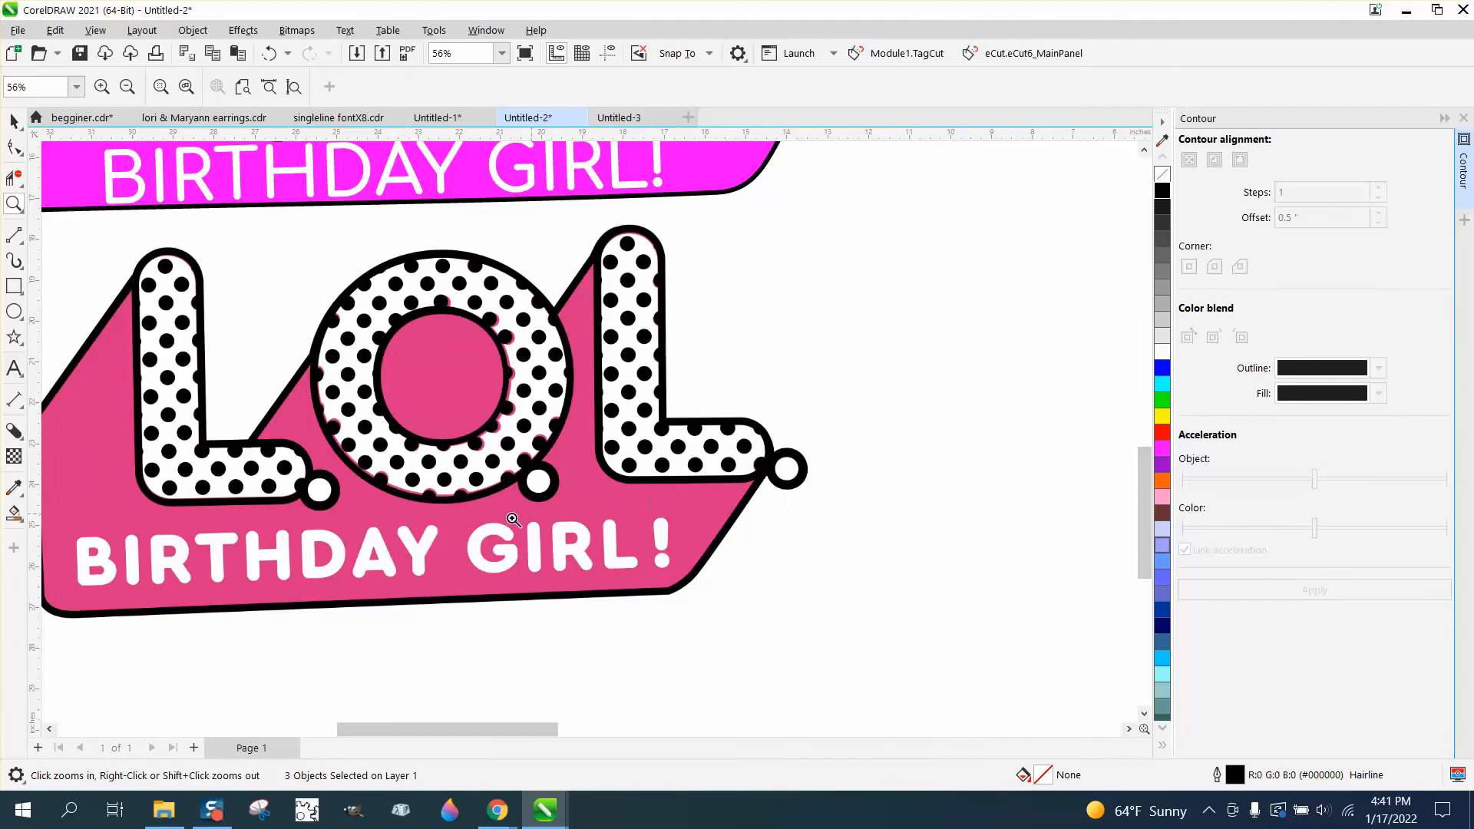
{"action": "scroll", "coordinate": [513, 520], "scroll_direction": "down", "scroll_amount": 4}
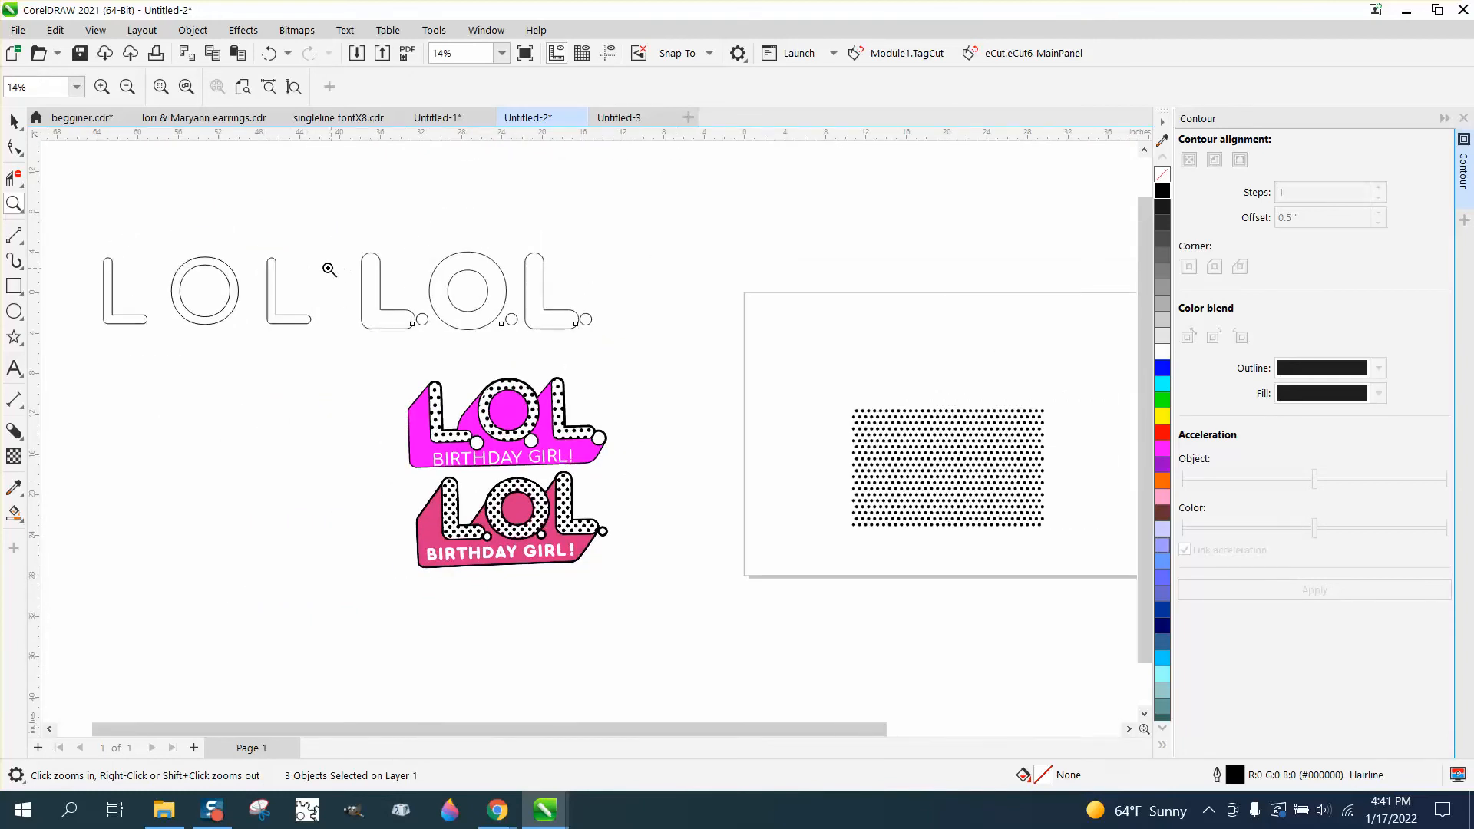
{"action": "left_click", "coordinate": [14, 121]}
{"action": "left_click_drag", "start_coordinate": [355, 229], "coordinate": [670, 358]}
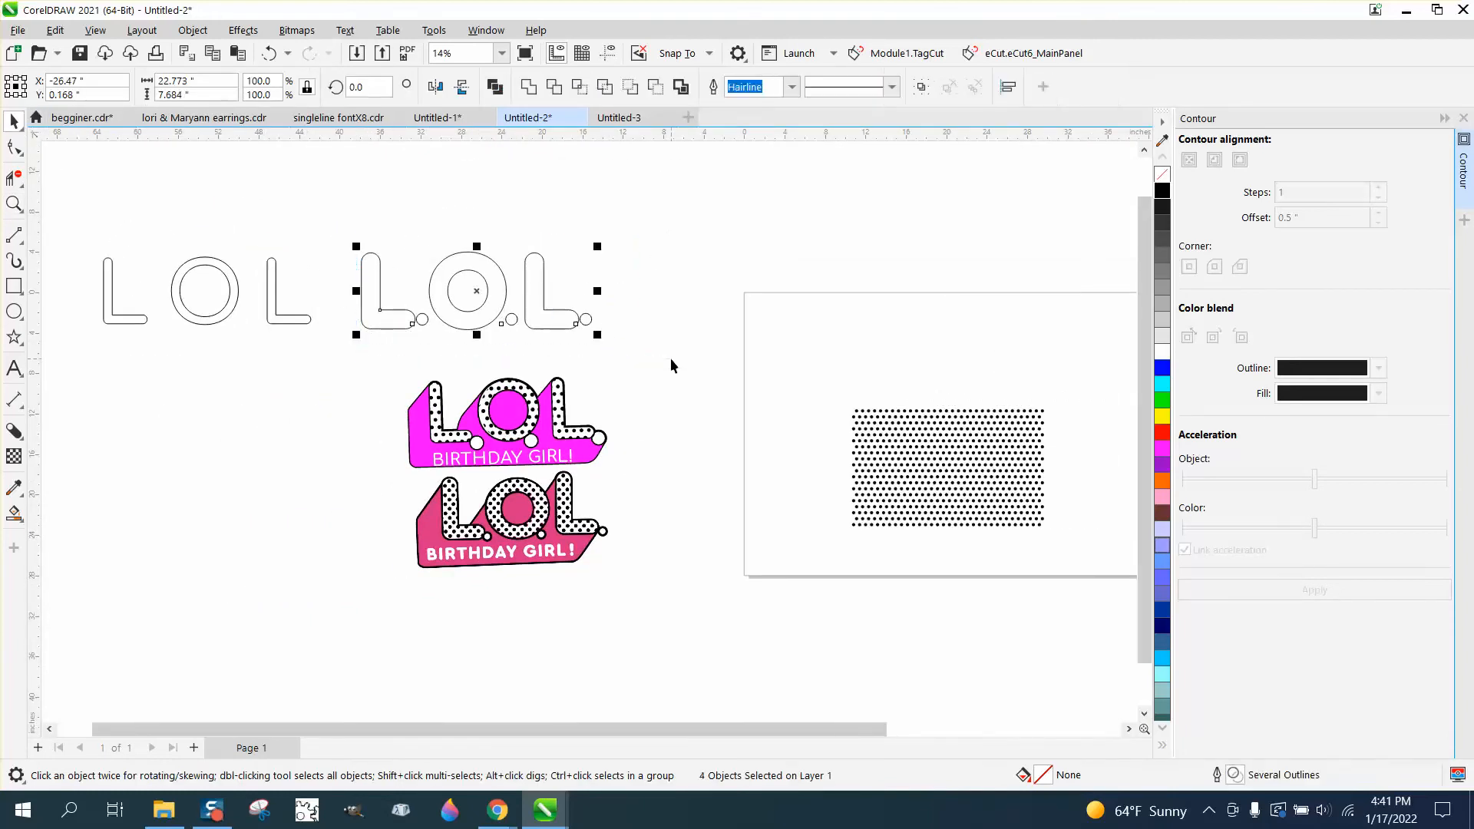
{"action": "left_click", "coordinate": [791, 90]}
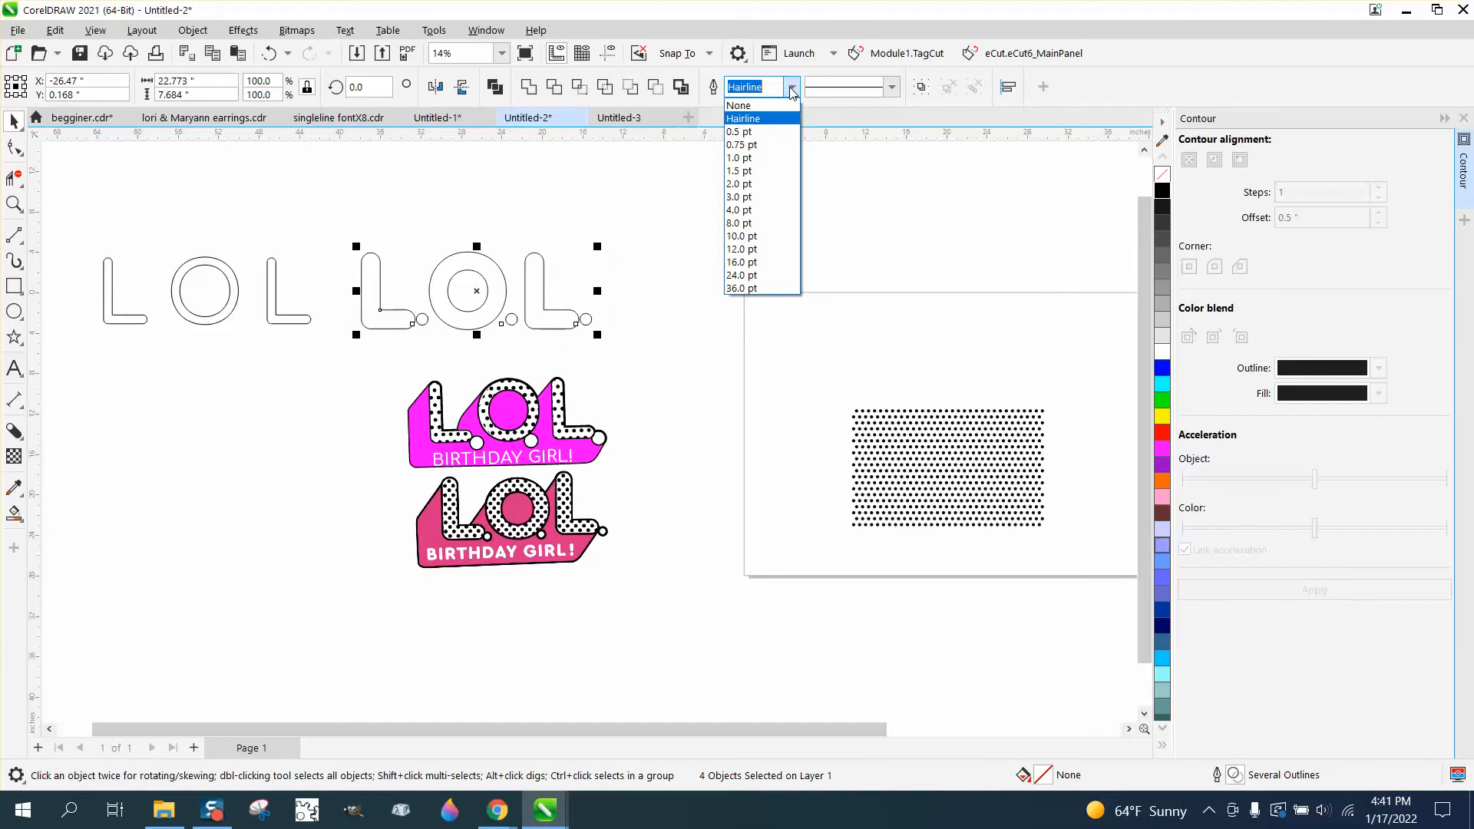
{"action": "left_click", "coordinate": [760, 238]}
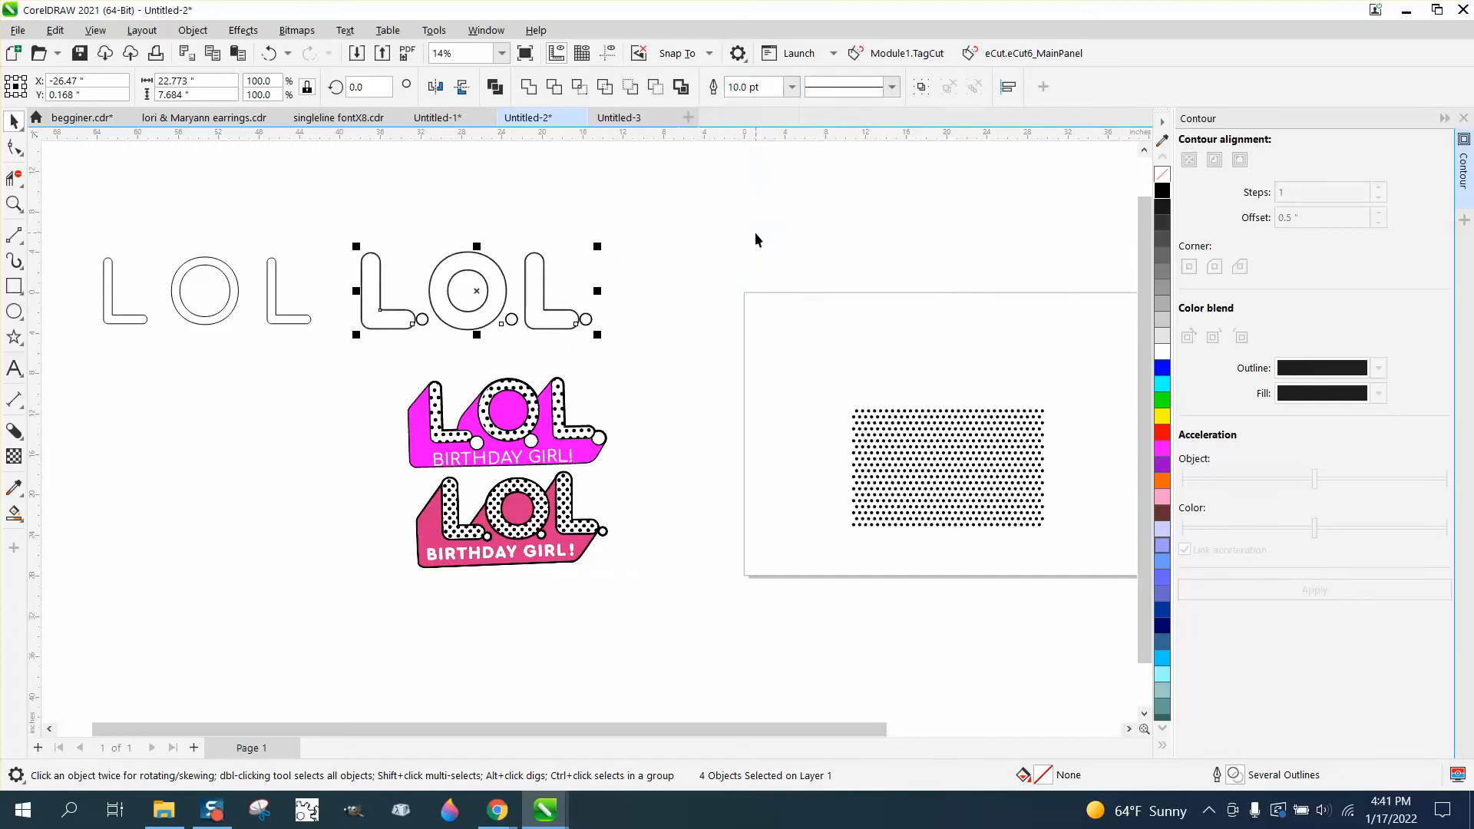
{"action": "left_click", "coordinate": [793, 90]}
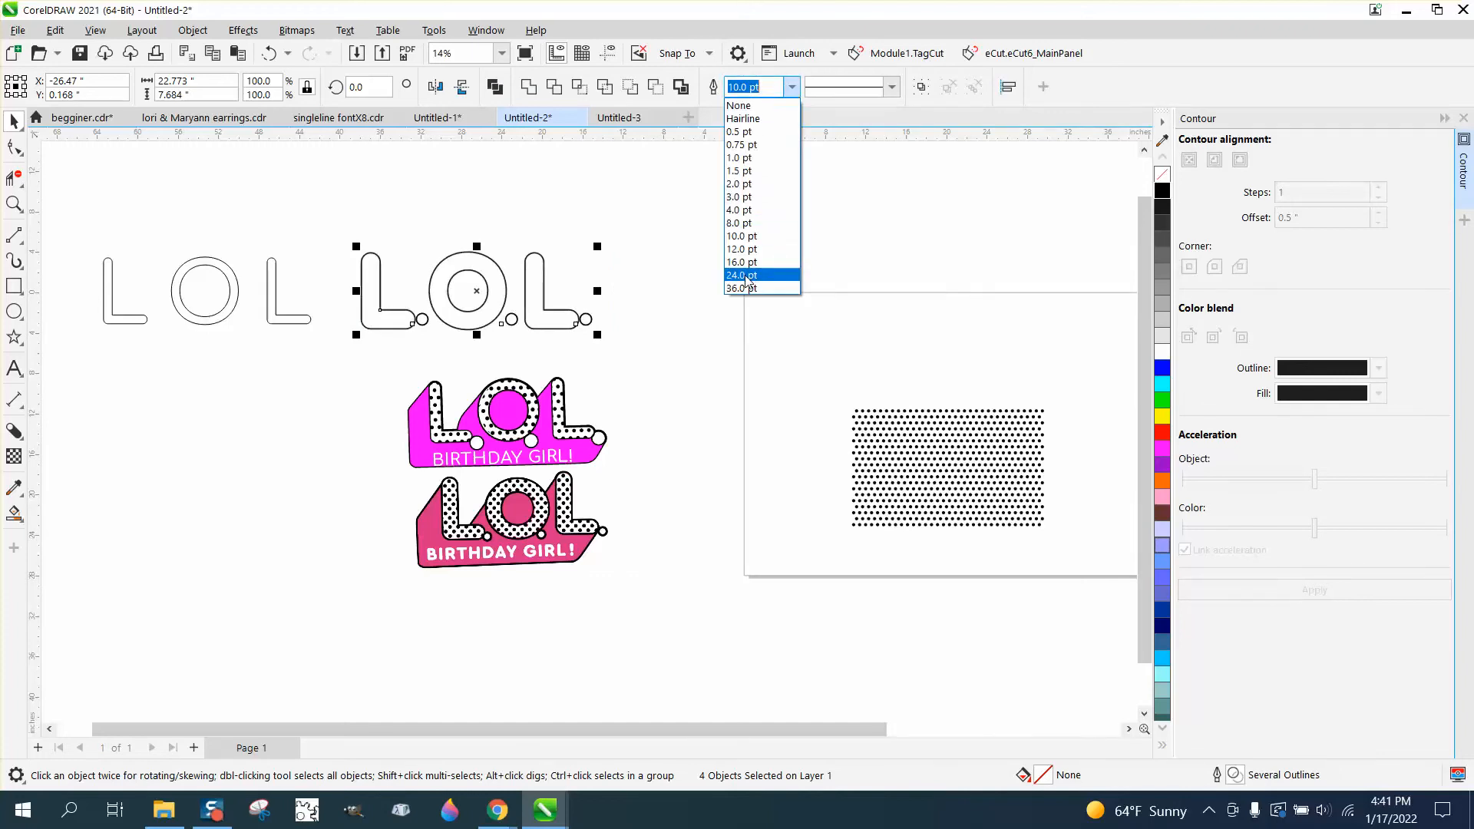
{"action": "left_click", "coordinate": [745, 276]}
{"action": "left_click", "coordinate": [692, 267]}
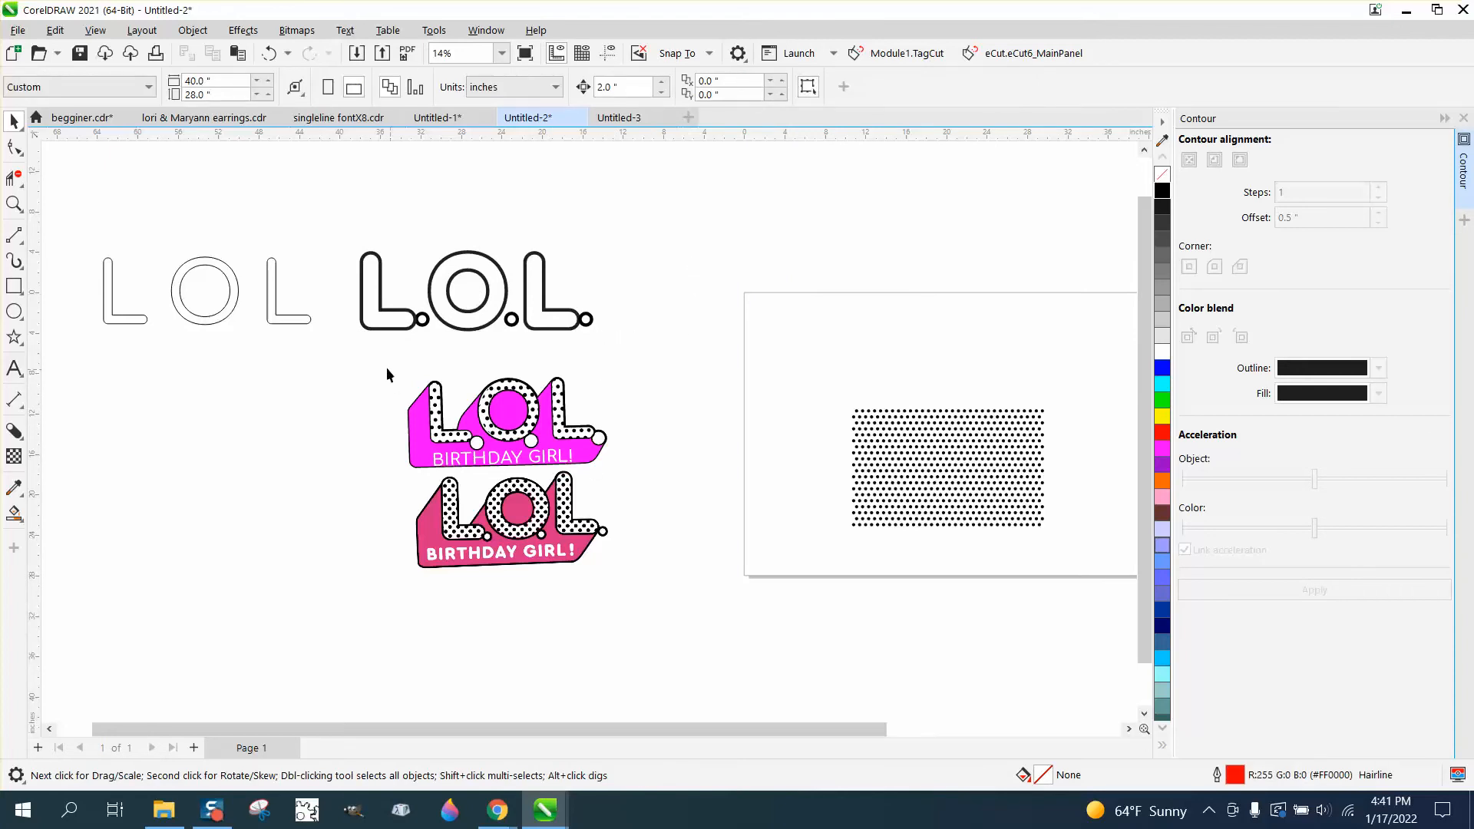
Step: Move the magenta design above the page and the pink reference image directly below the thin L O L letters
{"action": "left_click_drag", "start_coordinate": [538, 434], "coordinate": [918, 202]}
{"action": "left_click_drag", "start_coordinate": [385, 451], "coordinate": [667, 591]}
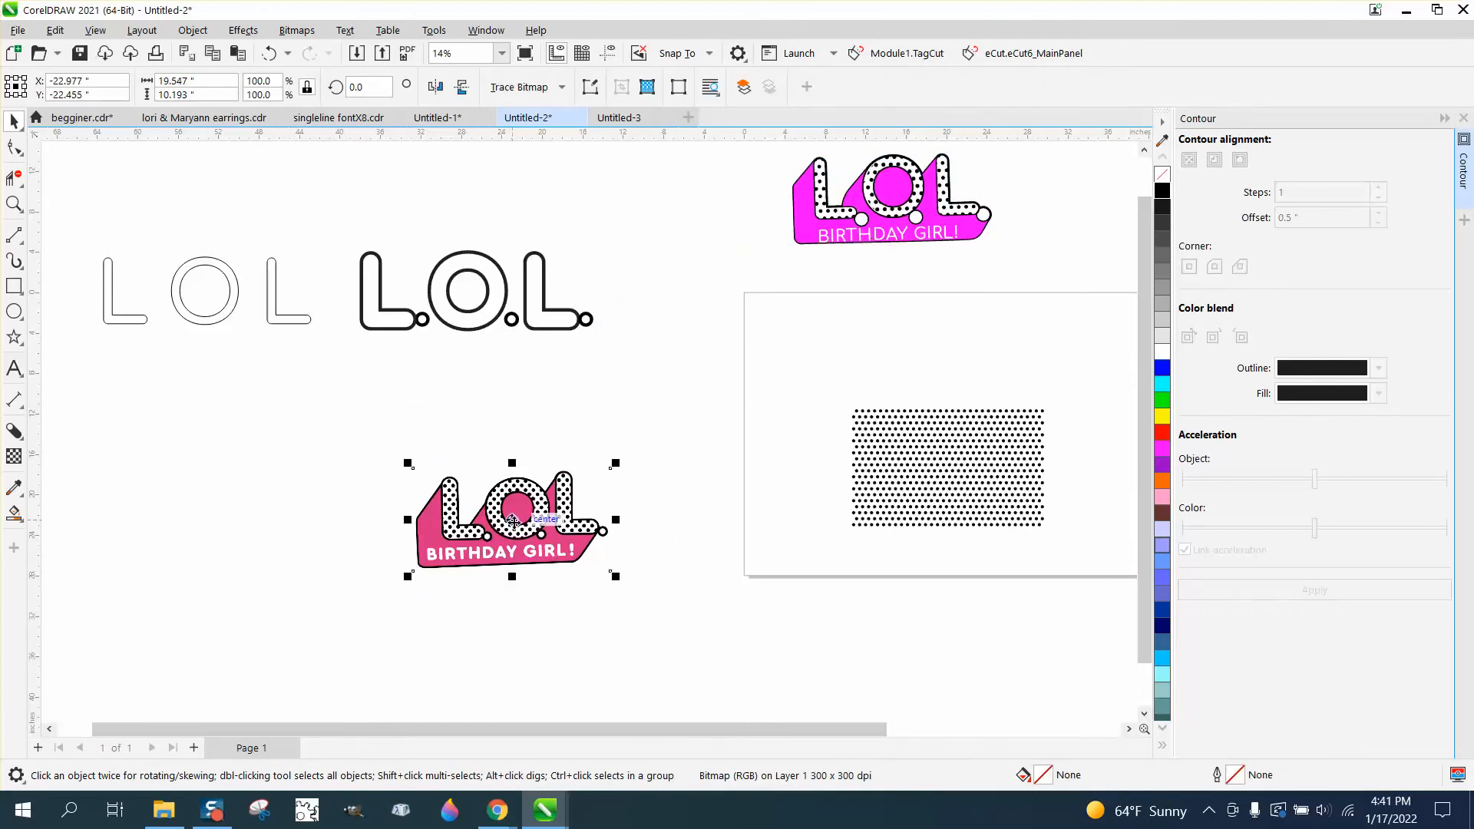
{"action": "left_click_drag", "start_coordinate": [500, 506], "coordinate": [461, 406]}
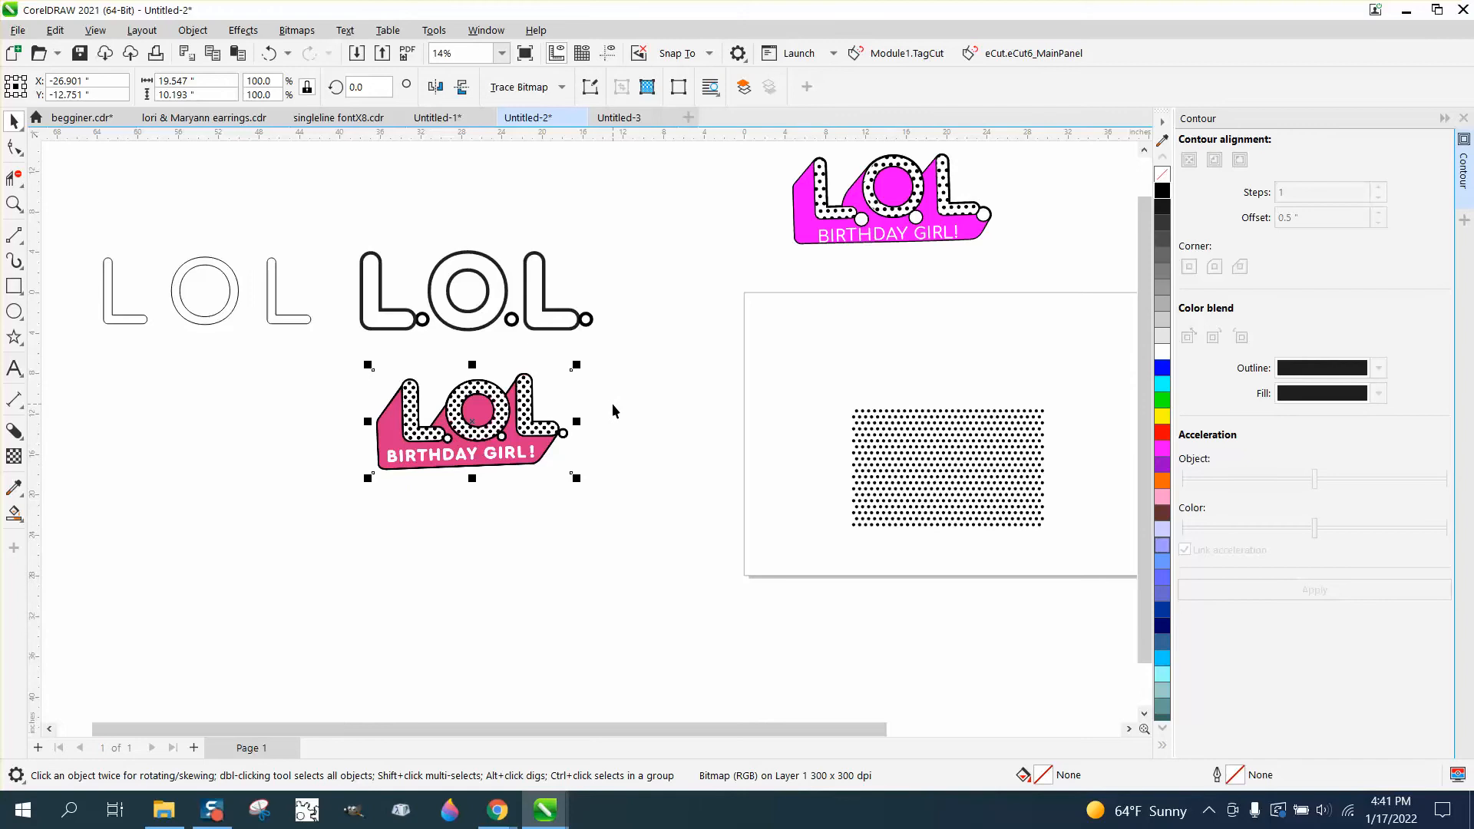
{"action": "scroll", "coordinate": [616, 396], "scroll_direction": "down", "scroll_amount": 1}
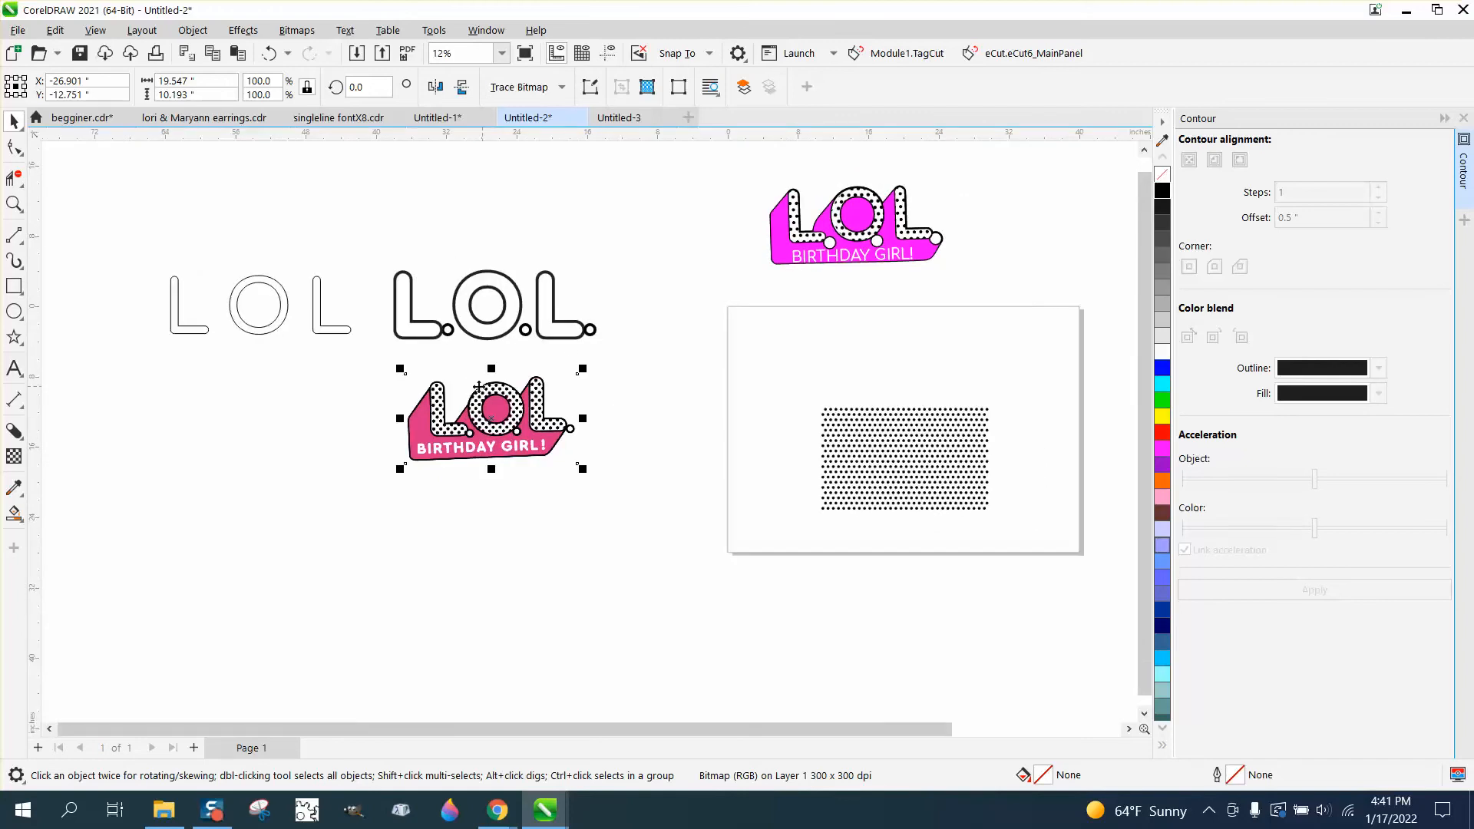
{"action": "left_click_drag", "start_coordinate": [479, 388], "coordinate": [265, 396]}
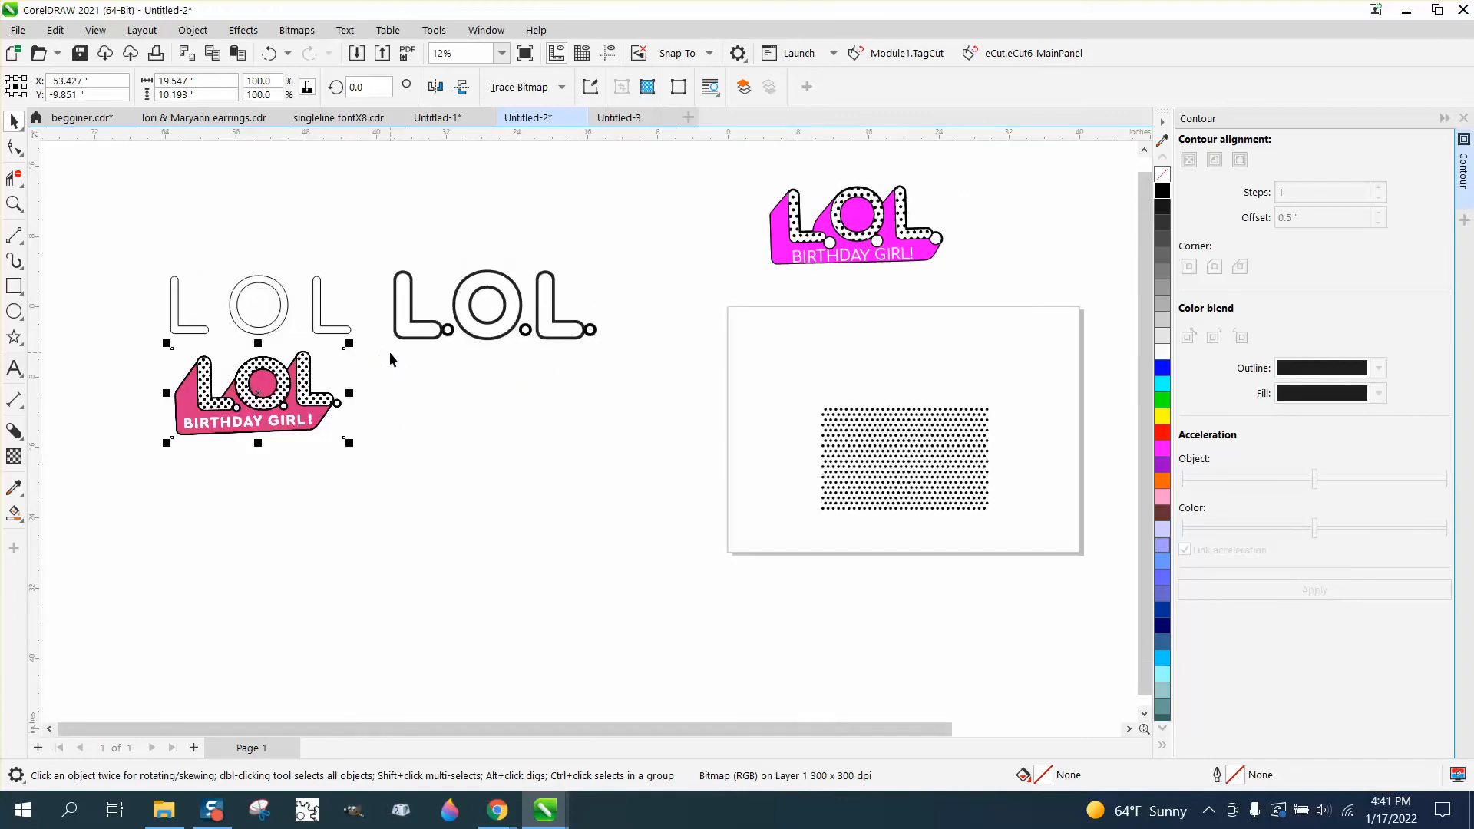
Step: Move the thick letters down clear of the periods and lay the dot pattern over them, enlarged to about 23 inches wide
{"action": "left_click", "coordinate": [419, 336]}
{"action": "left_click_drag", "start_coordinate": [419, 336], "coordinate": [419, 529]}
{"action": "left_click_drag", "start_coordinate": [357, 418], "coordinate": [632, 563]}
{"action": "left_click_drag", "start_coordinate": [875, 470], "coordinate": [442, 502]}
{"action": "left_click_drag", "start_coordinate": [552, 550], "coordinate": [653, 576]}
{"action": "left_click_drag", "start_coordinate": [541, 467], "coordinate": [546, 468]}
Step: Intersect the dot pattern with the thick L O L letters and move the resulting dots down out of the pattern
{"action": "left_click", "coordinate": [14, 203]}
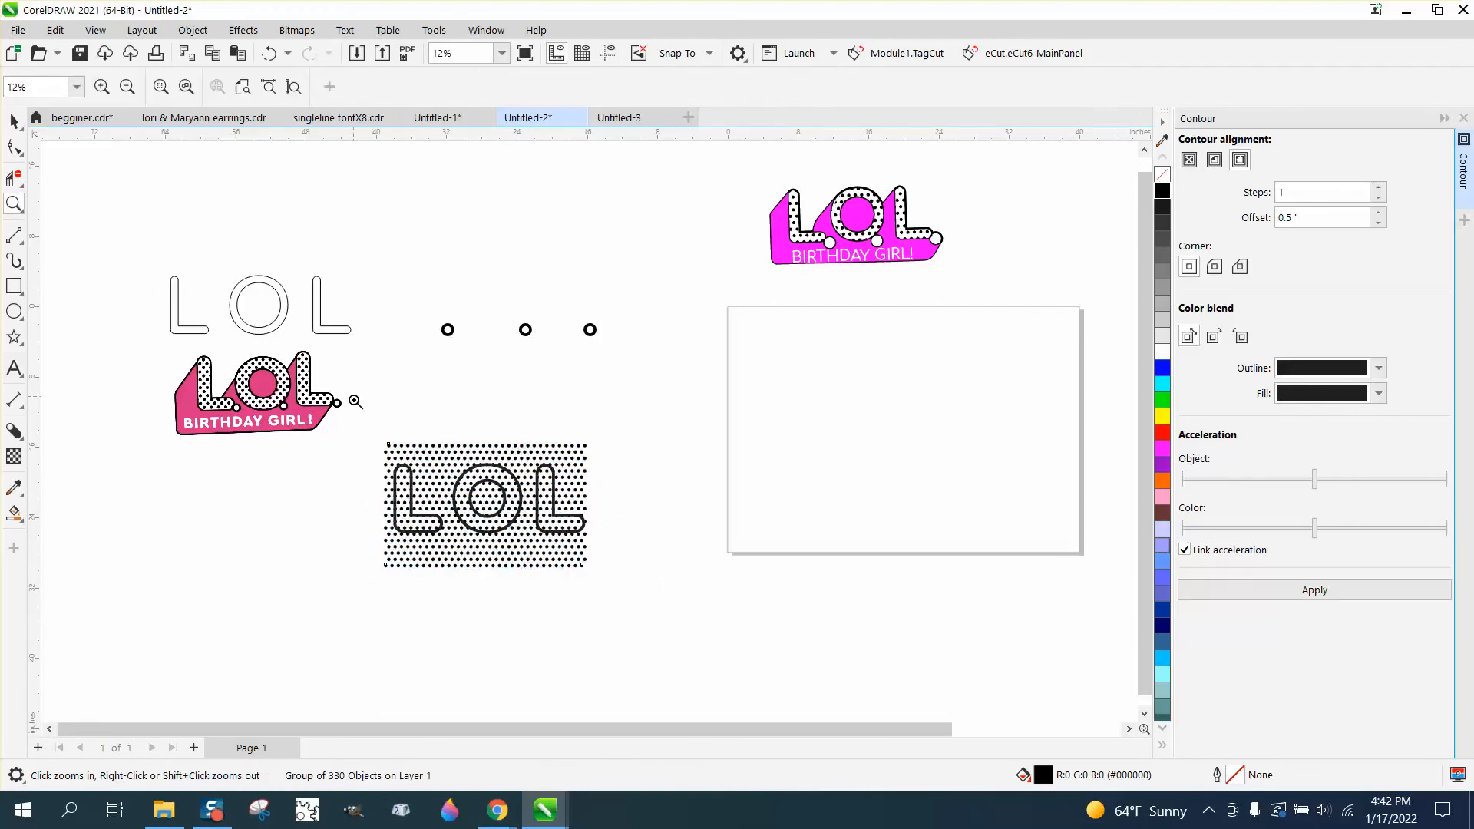
{"action": "left_click_drag", "start_coordinate": [355, 402], "coordinate": [622, 586]}
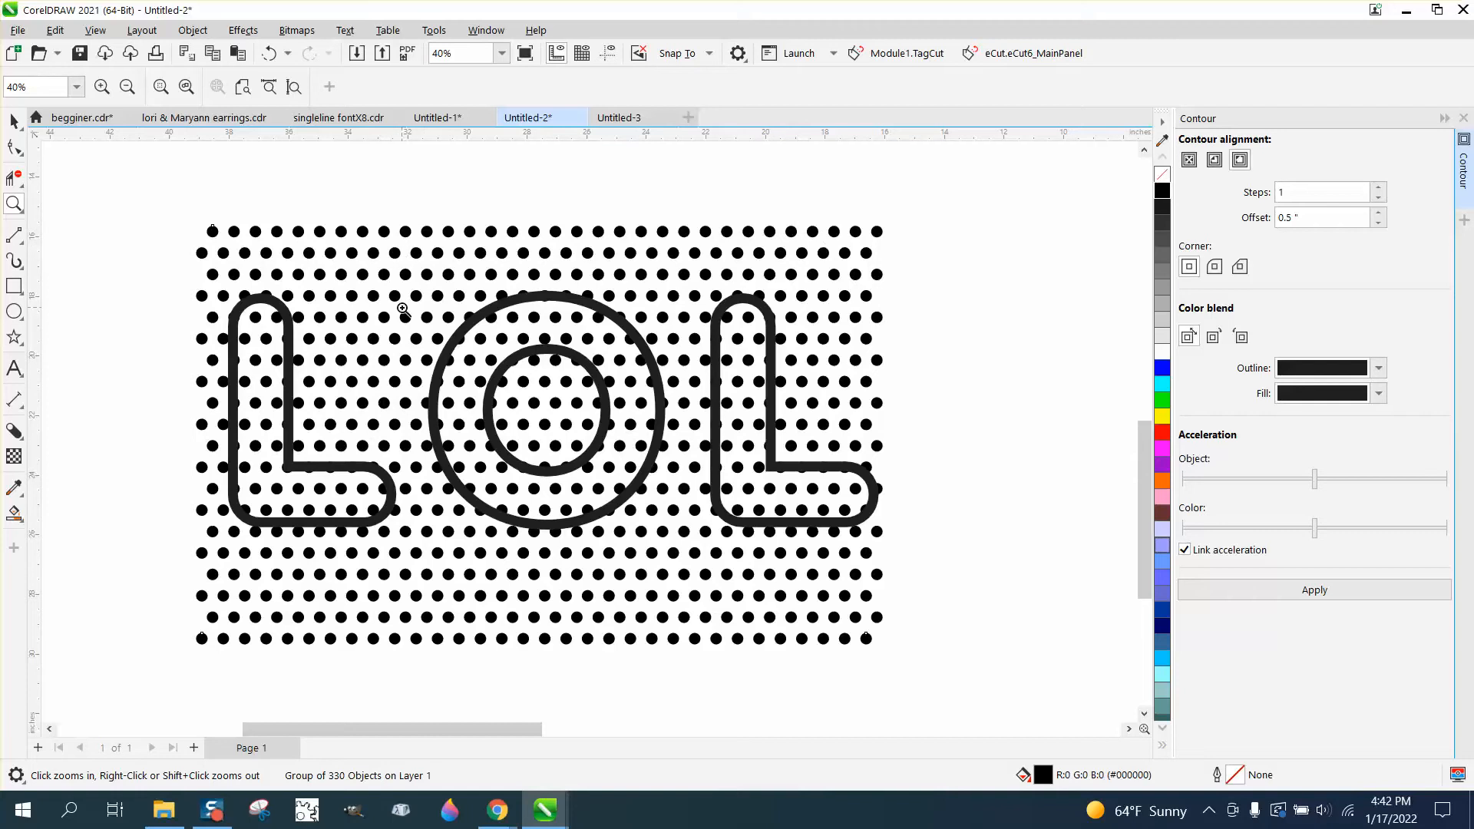
{"action": "scroll", "coordinate": [428, 272], "scroll_direction": "down", "scroll_amount": 5}
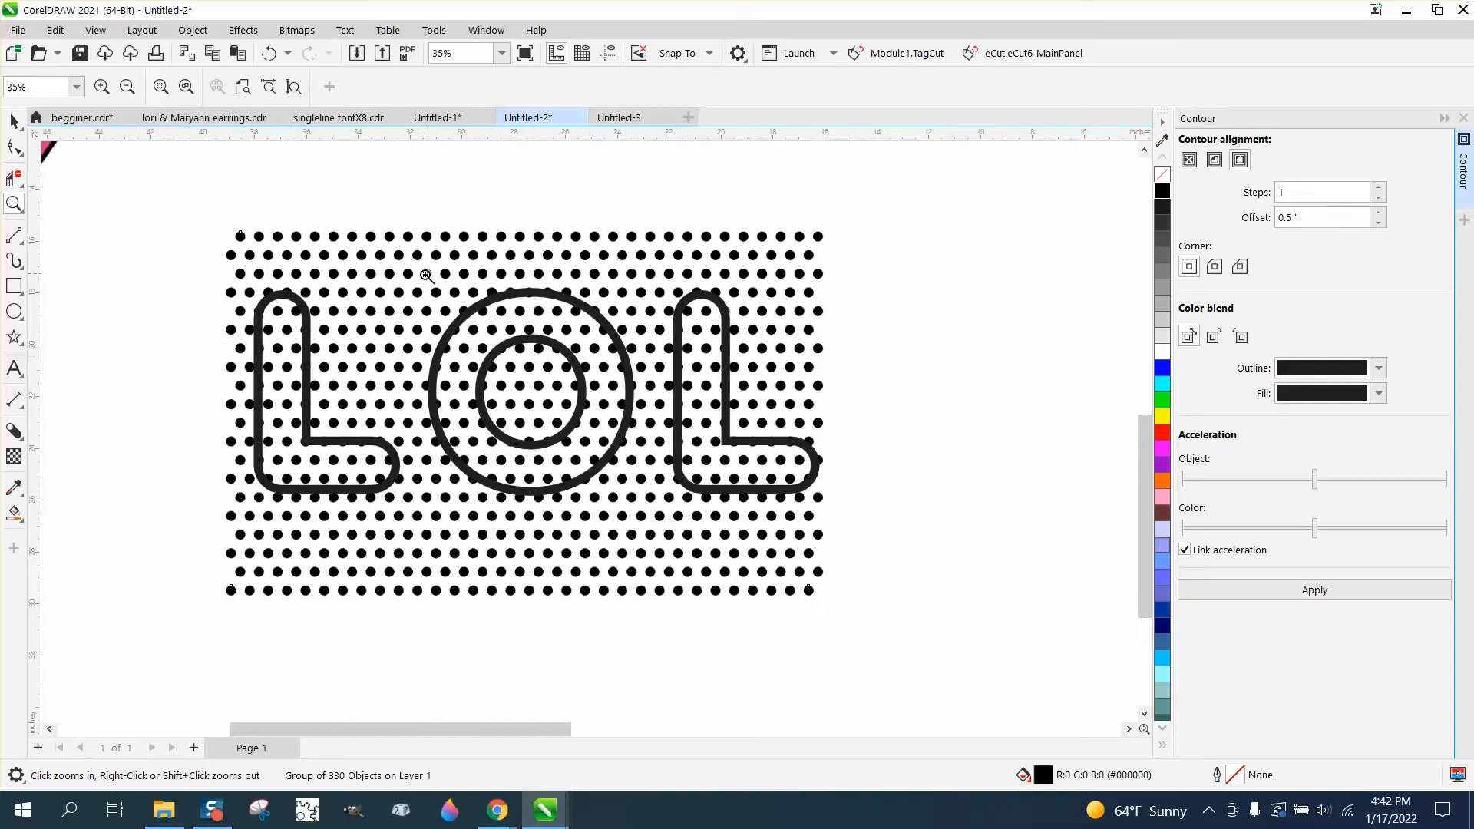
{"action": "scroll", "coordinate": [431, 279], "scroll_direction": "down", "scroll_amount": 1}
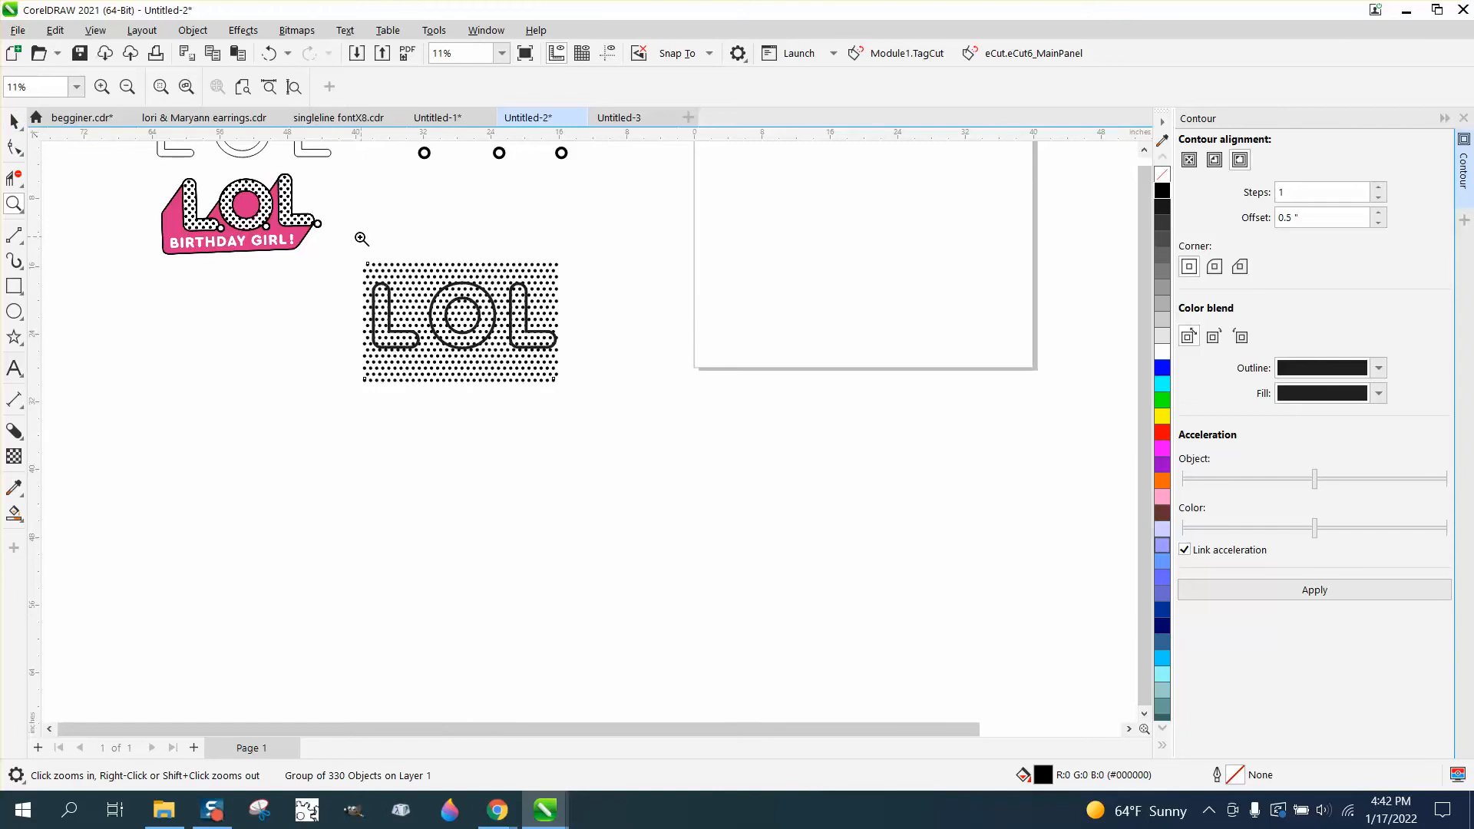
{"action": "left_click", "coordinate": [14, 122]}
{"action": "left_click_drag", "start_coordinate": [341, 250], "coordinate": [602, 408]}
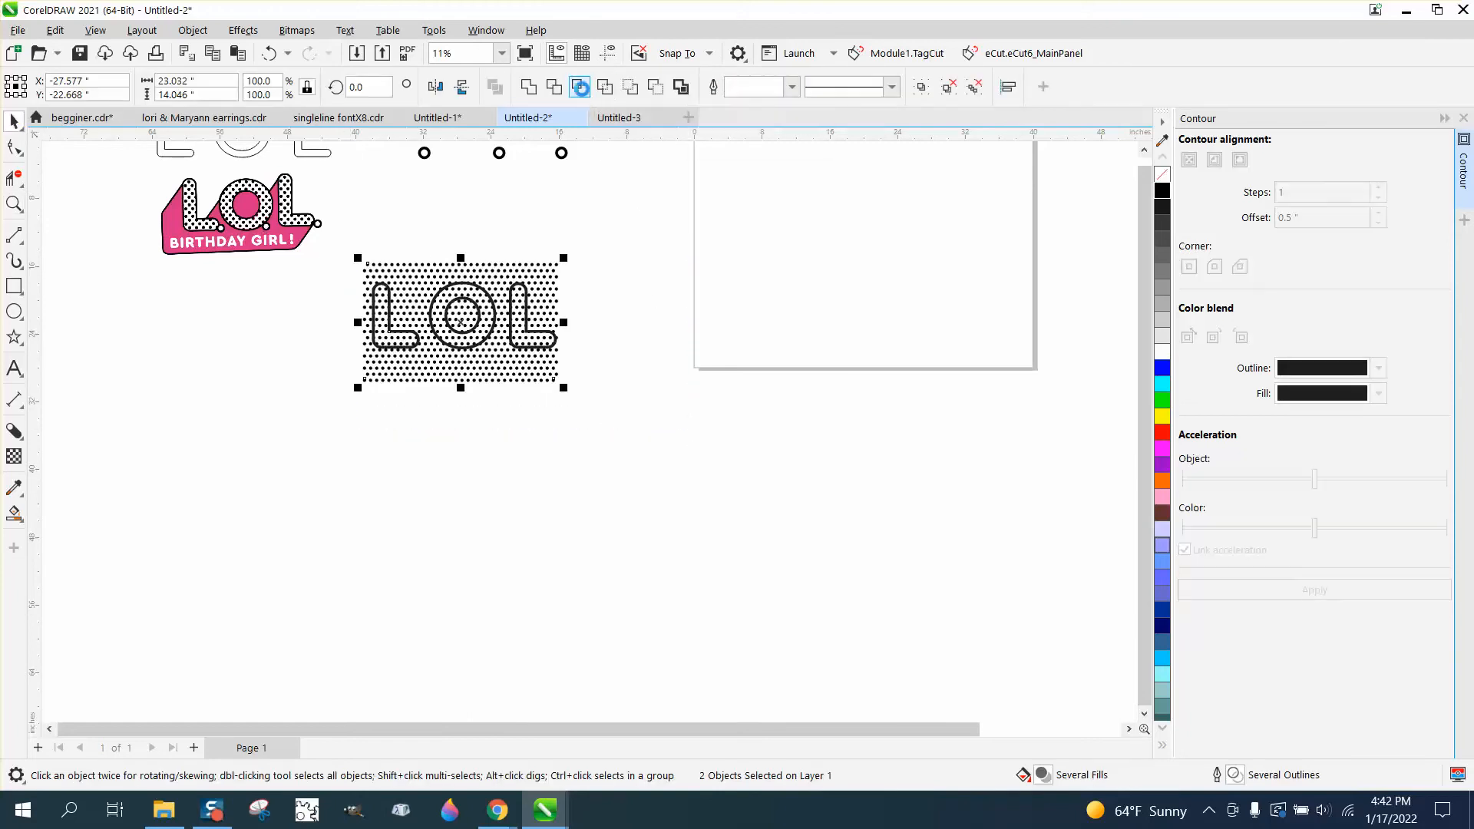
{"action": "left_click", "coordinate": [607, 89]}
{"action": "key", "text": "Down"}
{"action": "key", "text": "Down"}
{"action": "key", "text": "Down"}
{"action": "key", "text": "Down"}
{"action": "key", "text": "Down"}
{"action": "key", "text": "Down"}
{"action": "key", "text": "Down"}
{"action": "key", "text": "Down"}
{"action": "key", "text": "Down"}
{"action": "key", "text": "Down"}
{"action": "key", "text": "Down"}
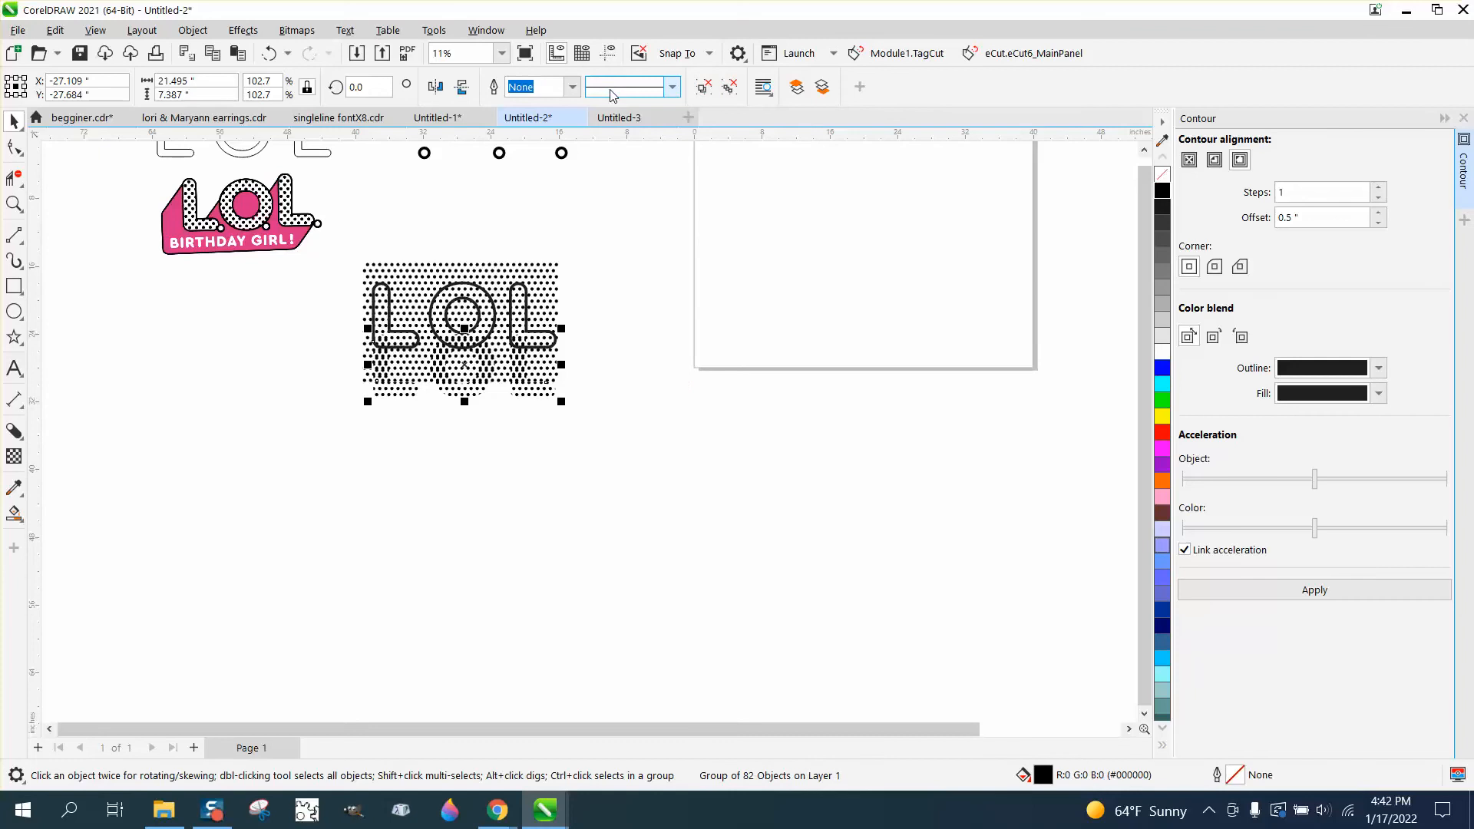
Step: Move the thick L O L outline down until it lines up with the letter-shaped dots
{"action": "left_click", "coordinate": [551, 337]}
{"action": "key", "text": "Down"}
{"action": "key", "text": "Down"}
{"action": "key", "text": "Down"}
{"action": "key", "text": "Down"}
{"action": "key", "text": "Down"}
{"action": "key", "text": "Down"}
{"action": "key", "text": "Down"}
{"action": "key", "text": "Down"}
{"action": "key", "text": "Down"}
{"action": "key", "text": "Down"}
{"action": "key", "text": "Down"}
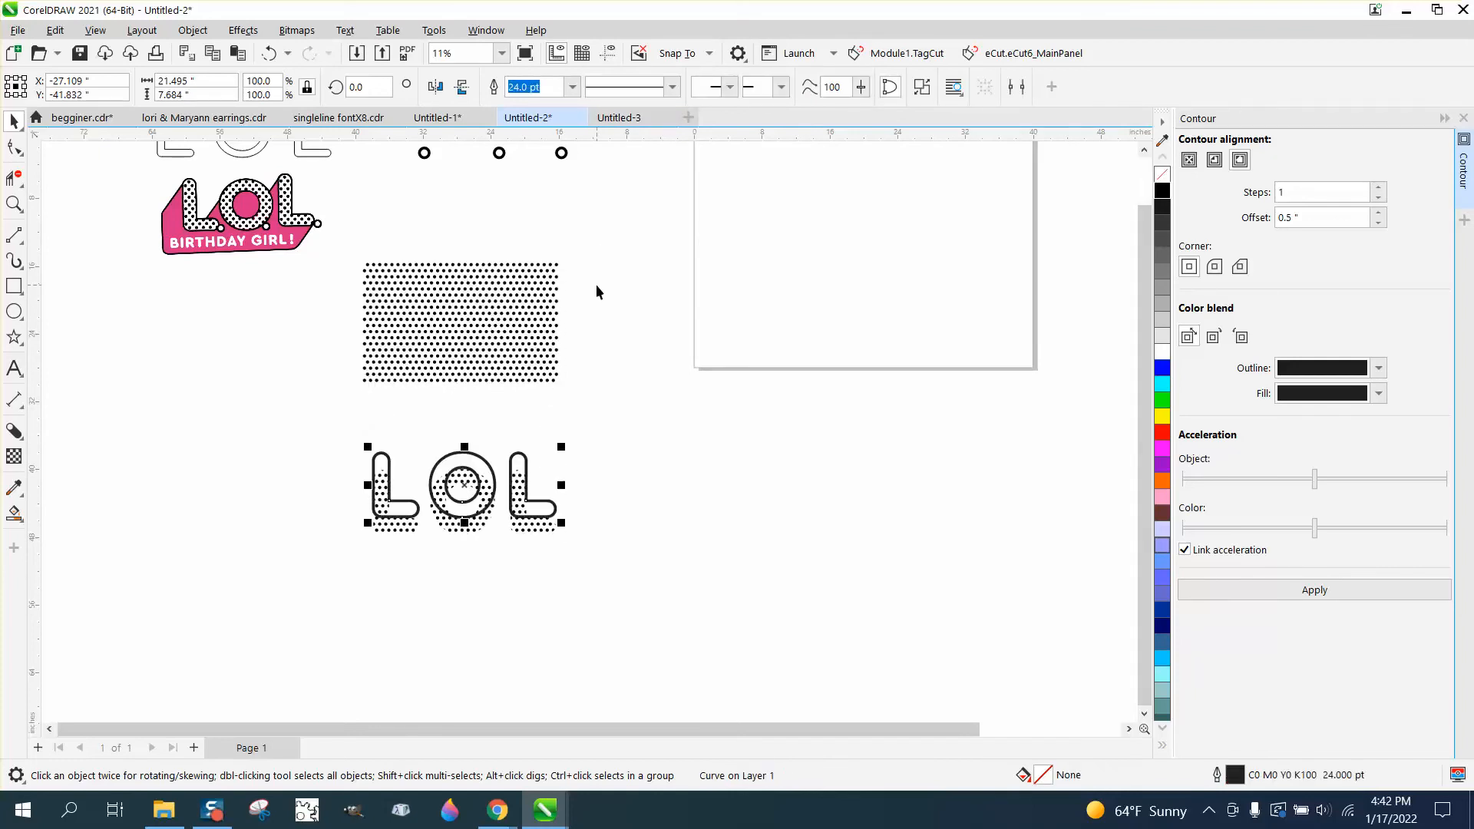
{"action": "key", "text": "Down"}
Step: Move the outlined letters and their dots together up 44 inches, back beside the three periods
{"action": "left_click_drag", "start_coordinate": [358, 420], "coordinate": [676, 596]}
{"action": "scroll", "coordinate": [671, 599], "scroll_direction": "down", "scroll_amount": 1}
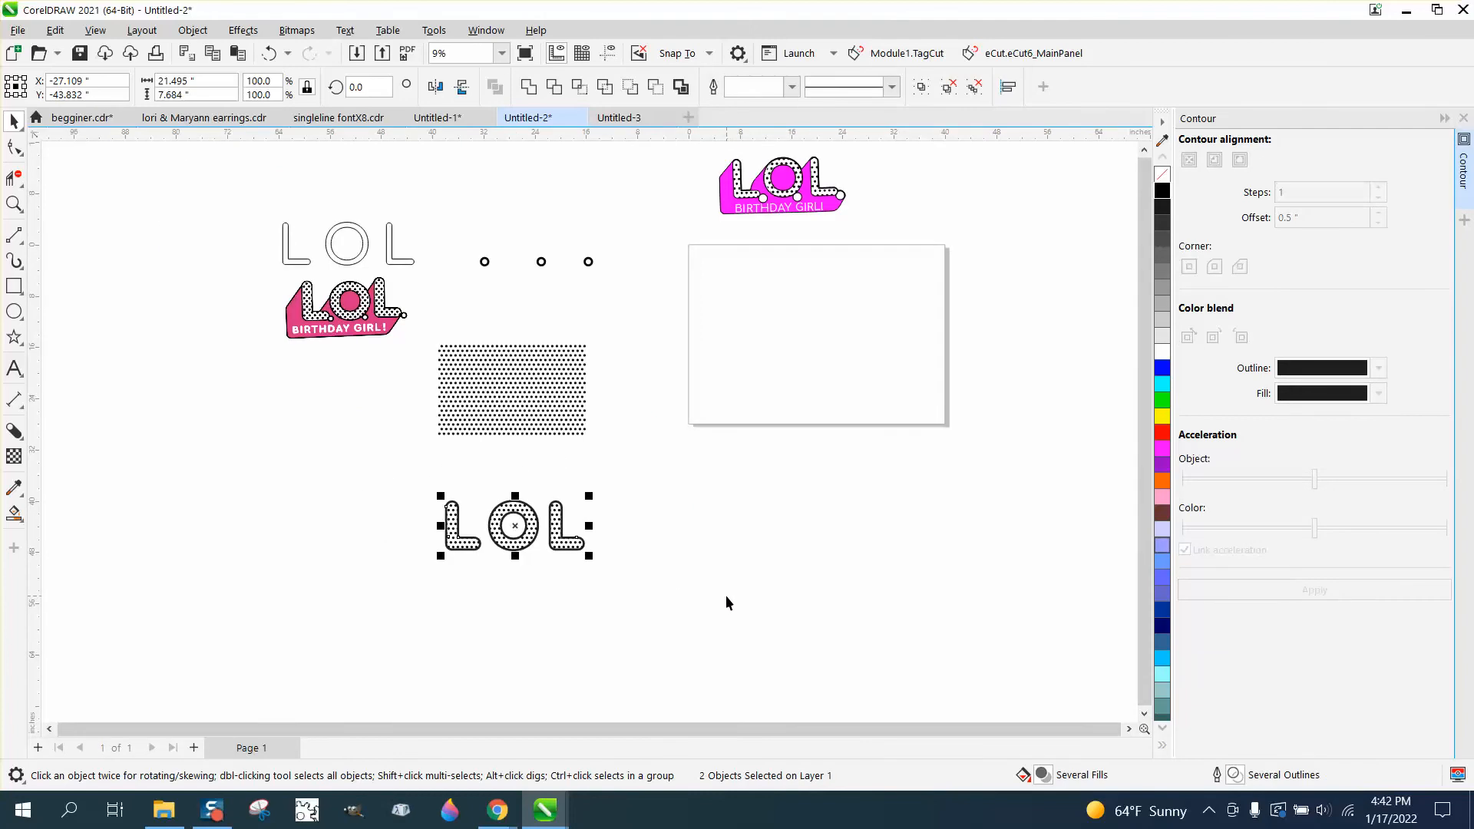
{"action": "key", "text": "Up"}
{"action": "key", "text": "Up"}
{"action": "key", "text": "Up"}
{"action": "key", "text": "Up"}
{"action": "key", "text": "Up"}
{"action": "key", "text": "Up"}
{"action": "key", "text": "Up"}
{"action": "key", "text": "Up"}
{"action": "key", "text": "Up"}
{"action": "key", "text": "Up"}
{"action": "key", "text": "Up"}
{"action": "key", "text": "Up"}
{"action": "key", "text": "Up"}
{"action": "key", "text": "Up"}
{"action": "key", "text": "Up"}
{"action": "key", "text": "Up"}
{"action": "key", "text": "Up"}
{"action": "key", "text": "Up"}
{"action": "key", "text": "Up"}
{"action": "key", "text": "Up"}
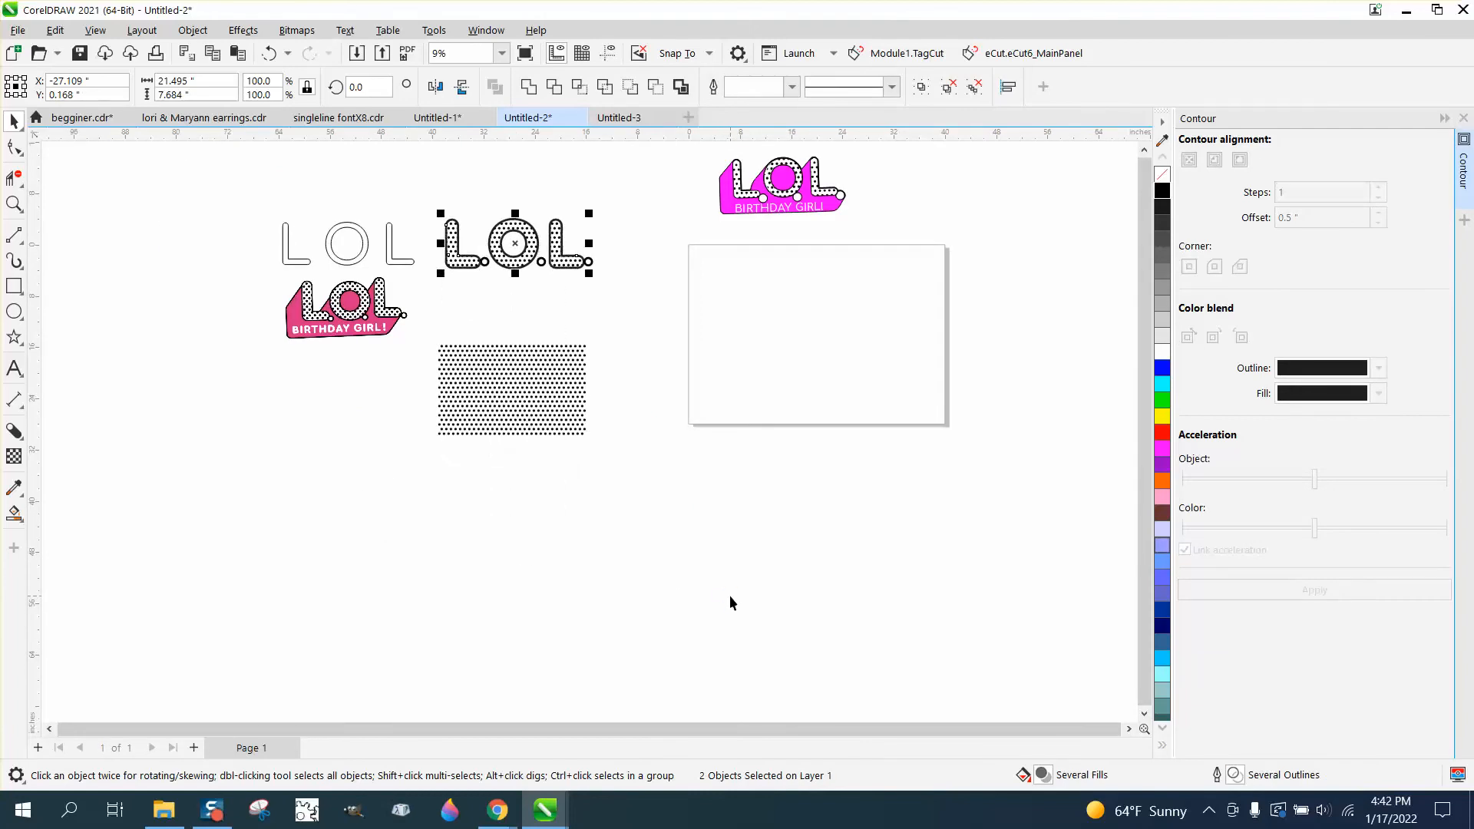
Step: Move the rectangular dot pattern from below the dotted lettering to the empty area above it
{"action": "left_click", "coordinate": [13, 203]}
{"action": "left_click_drag", "start_coordinate": [440, 199], "coordinate": [683, 309]}
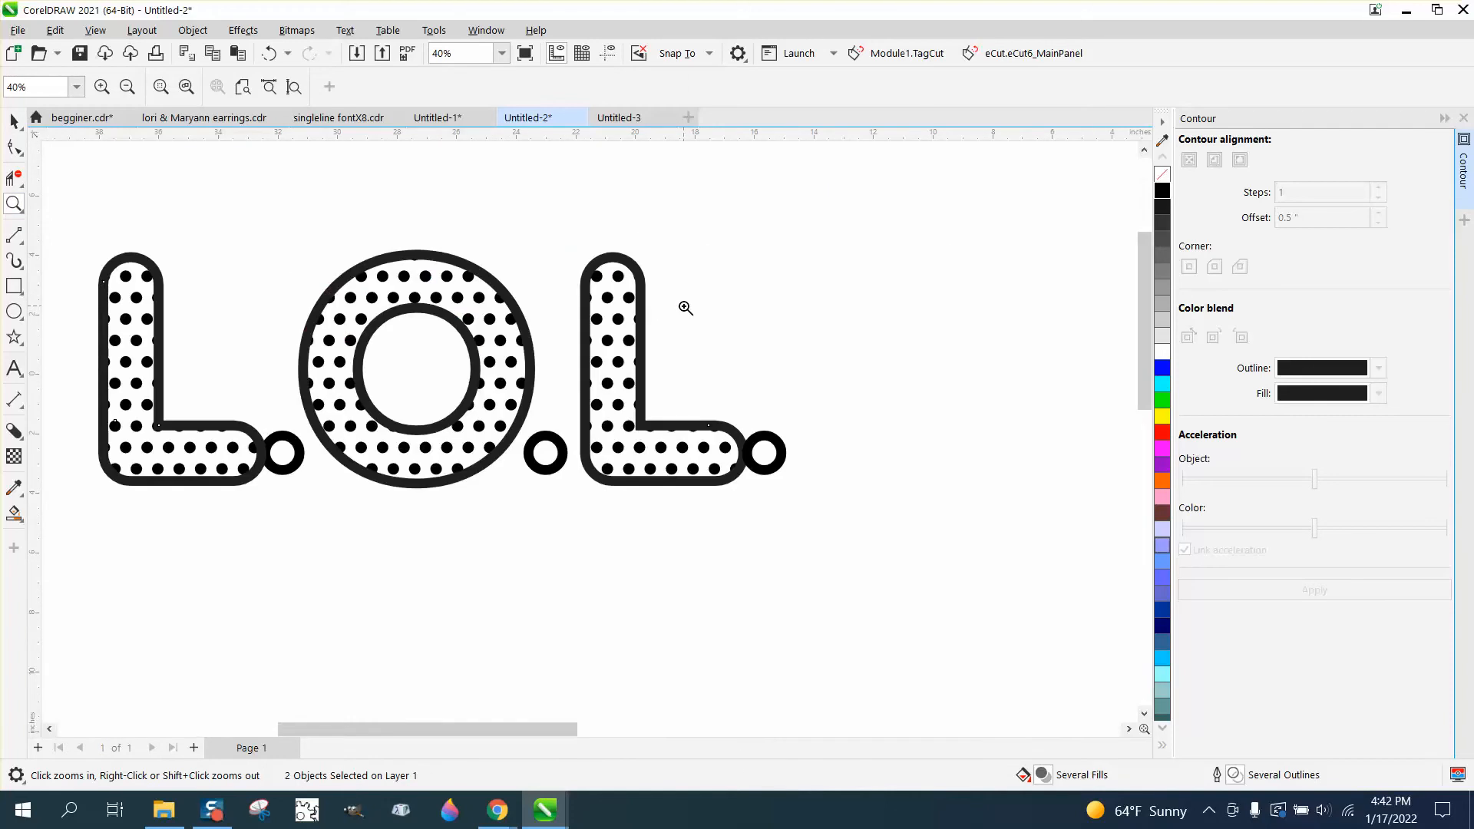
{"action": "scroll", "coordinate": [685, 308], "scroll_direction": "down", "scroll_amount": 4}
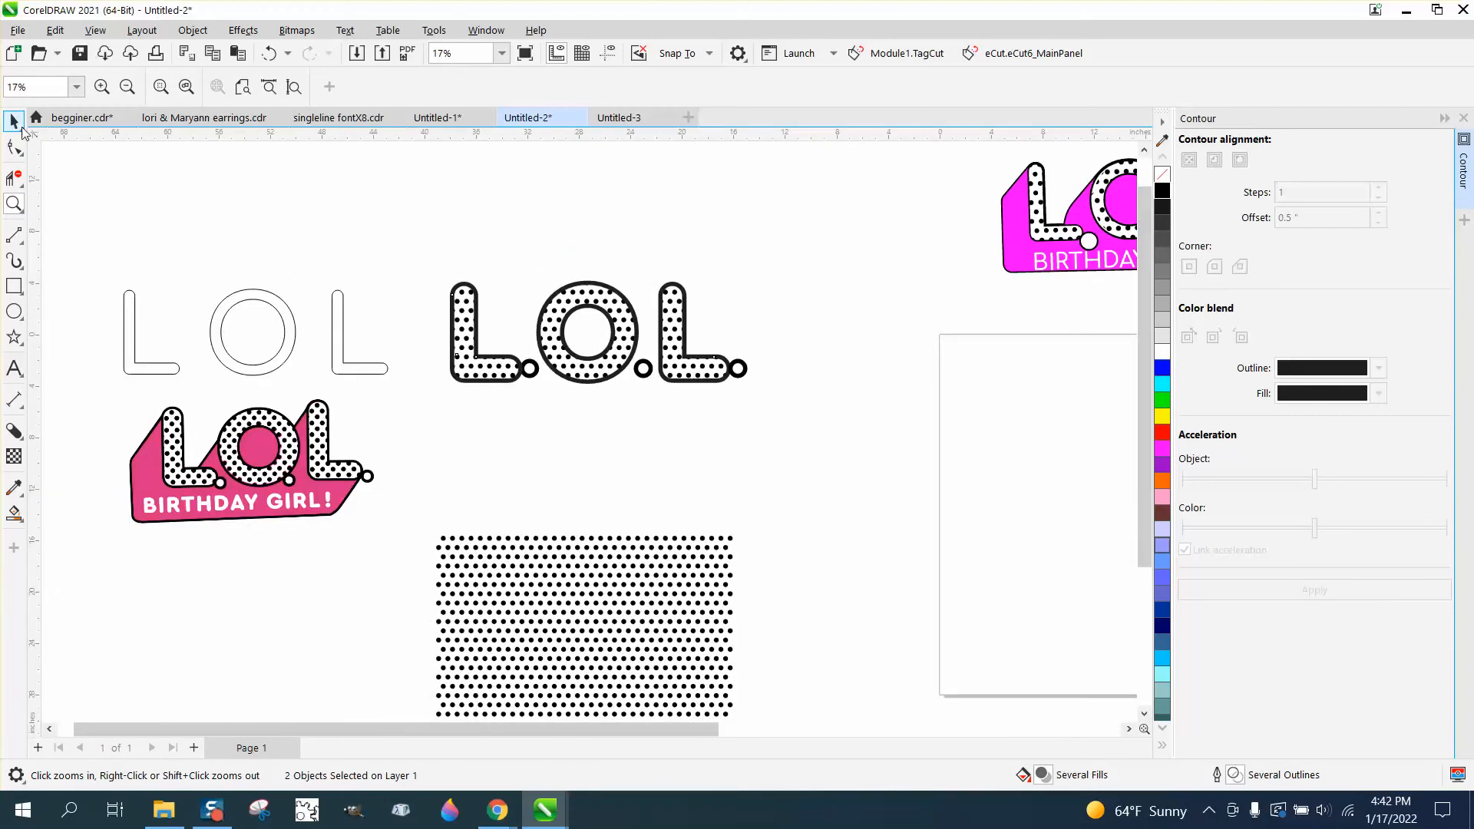
{"action": "left_click", "coordinate": [17, 124]}
{"action": "left_click_drag", "start_coordinate": [606, 560], "coordinate": [1166, 552]}
{"action": "scroll", "coordinate": [724, 552], "scroll_direction": "down", "scroll_amount": 2}
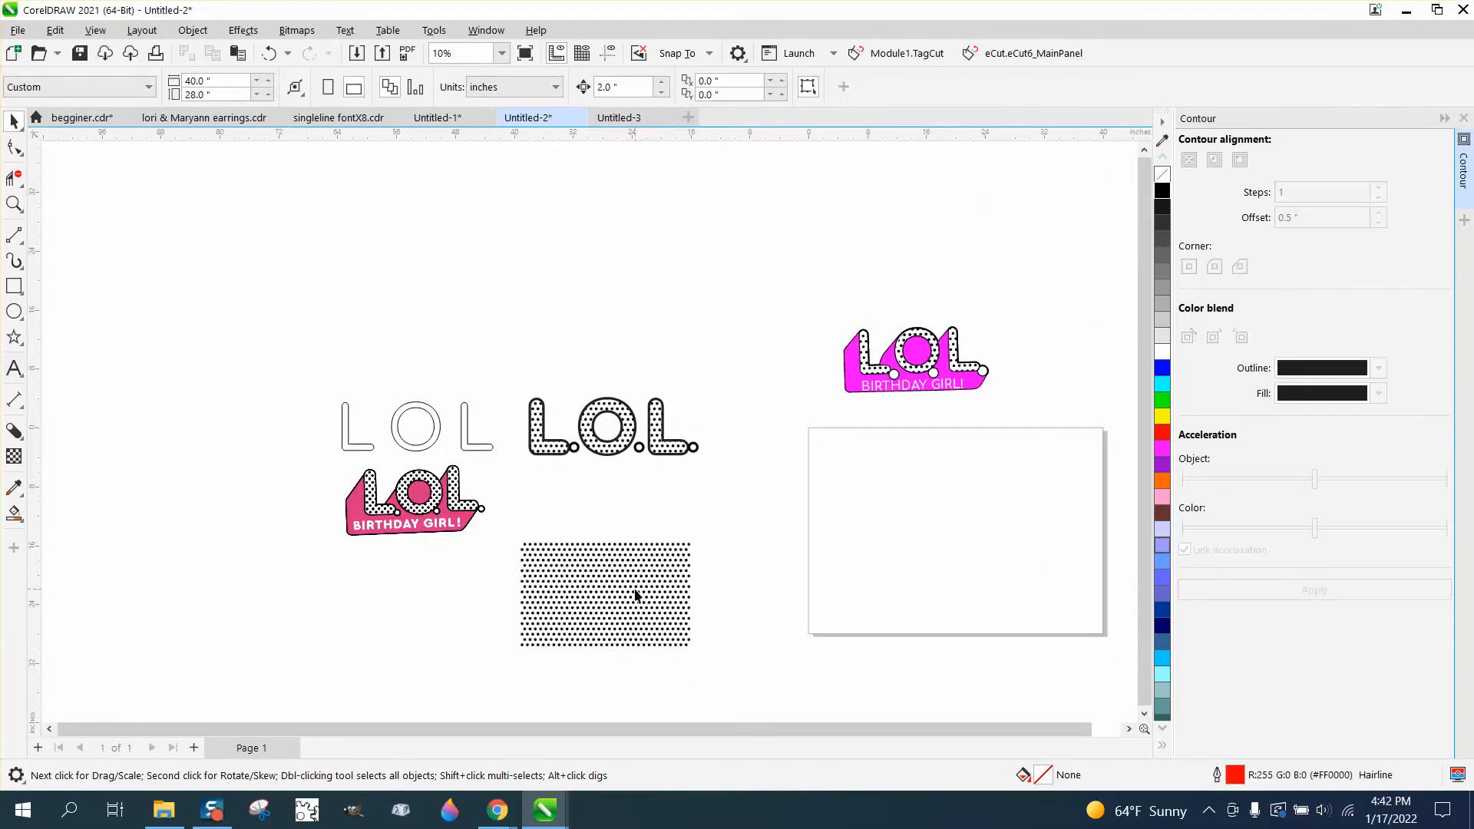
{"action": "left_click_drag", "start_coordinate": [635, 594], "coordinate": [776, 227]}
Step: Move the complete dotted L.O.L. lettering with its periods up into the empty area above the thin letters
{"action": "left_click_drag", "start_coordinate": [508, 369], "coordinate": [625, 452]}
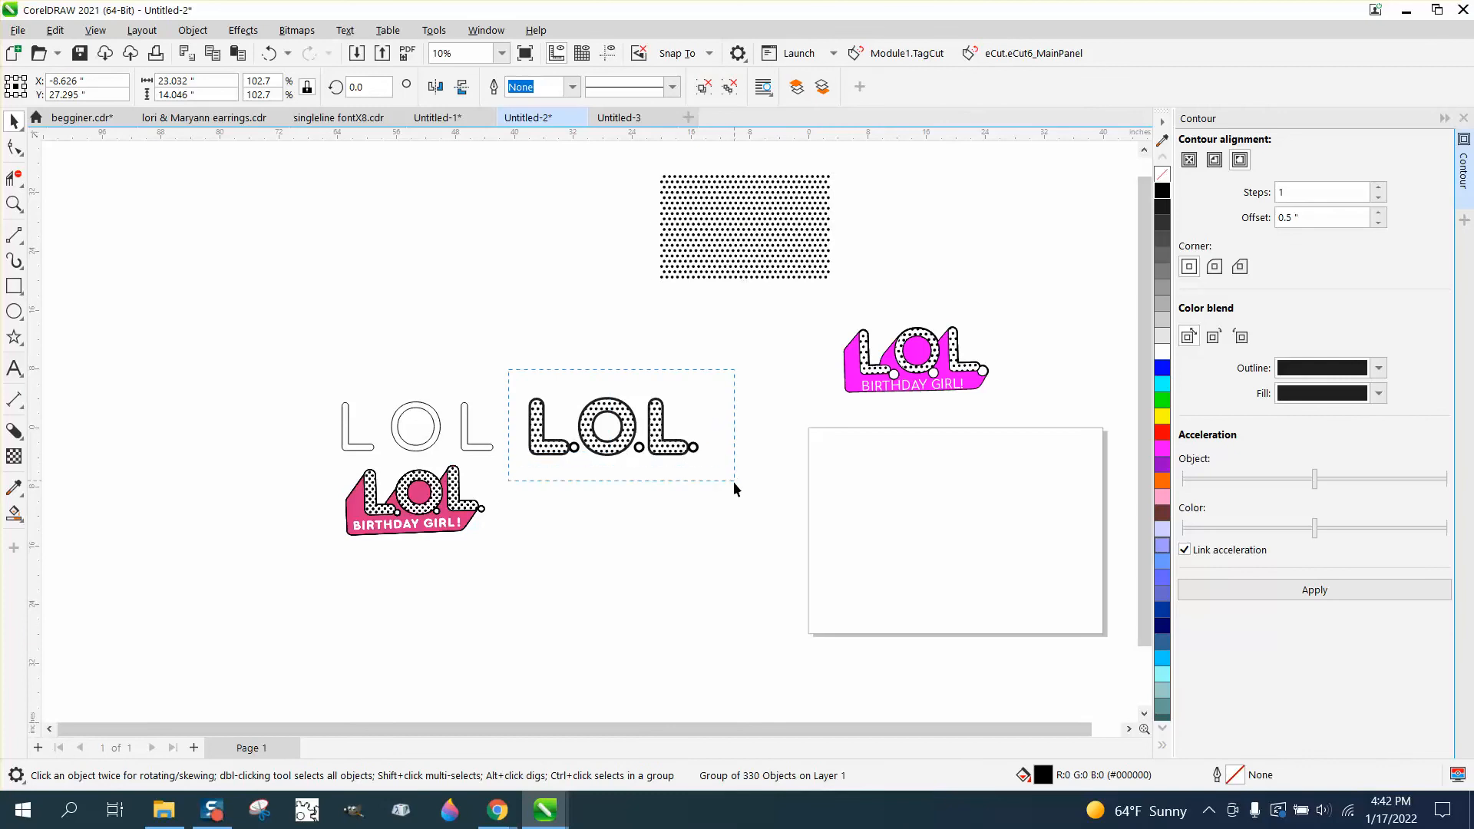
{"action": "left_click_drag", "start_coordinate": [734, 481], "coordinate": [734, 481]}
{"action": "left_click_drag", "start_coordinate": [615, 427], "coordinate": [295, 288]}
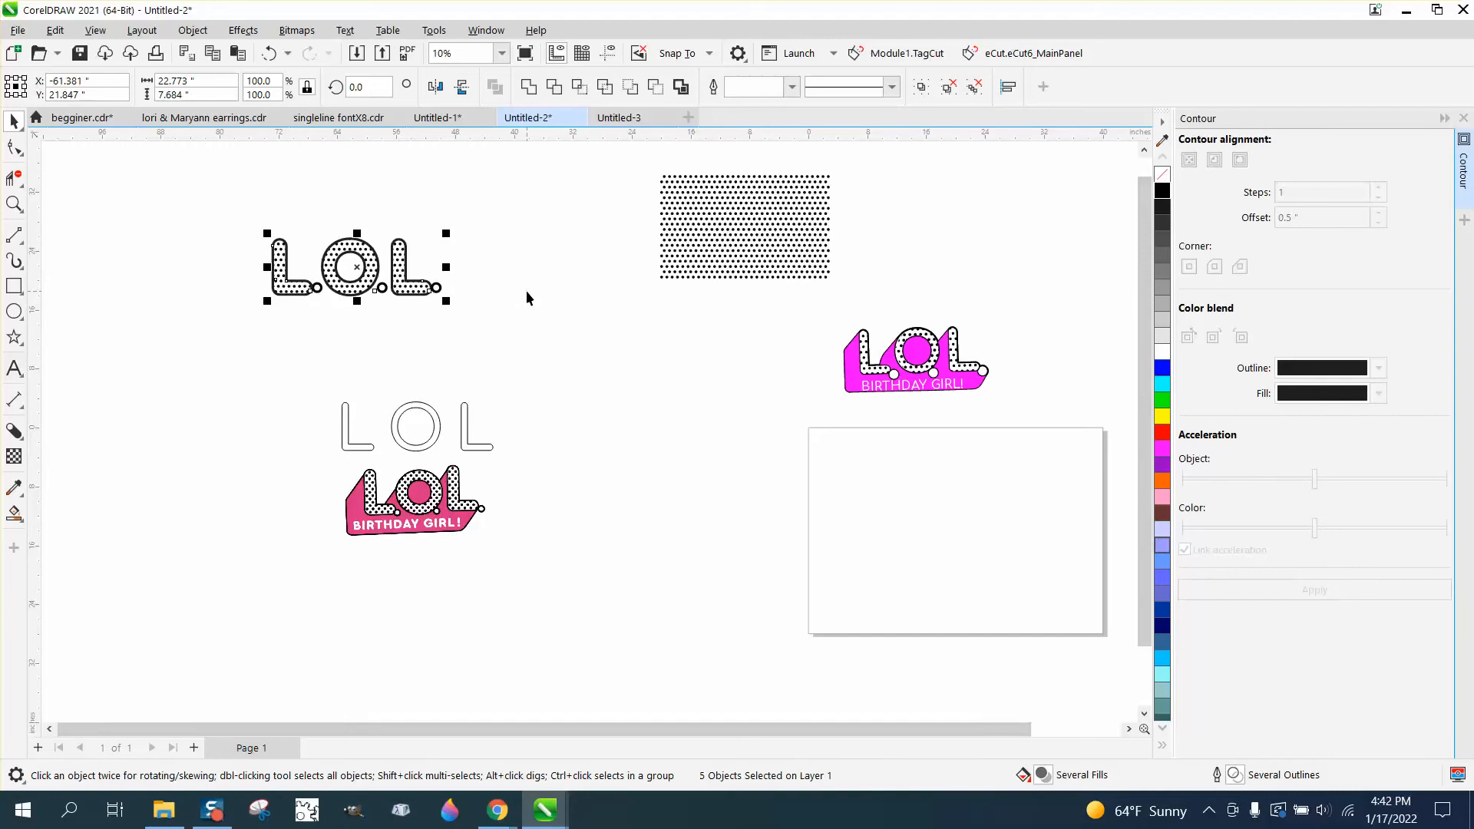
Step: Duplicate the dotted L.O.L. lettering, place the copy clear to the right of the original, and shift the dot pattern farther right
{"action": "key", "text": "ctrl+d"}
{"action": "key", "text": "Right"}
{"action": "key", "text": "Right"}
{"action": "key", "text": "Right"}
{"action": "key", "text": "Right"}
{"action": "key", "text": "Right"}
{"action": "key", "text": "Right"}
{"action": "key", "text": "Right"}
{"action": "key", "text": "Right"}
{"action": "key", "text": "Right"}
{"action": "key", "text": "Right"}
{"action": "key", "text": "Right"}
{"action": "key", "text": "Right"}
{"action": "key", "text": "Right"}
{"action": "key", "text": "Right"}
{"action": "key", "text": "Right"}
{"action": "key", "text": "Right"}
{"action": "key", "text": "Right"}
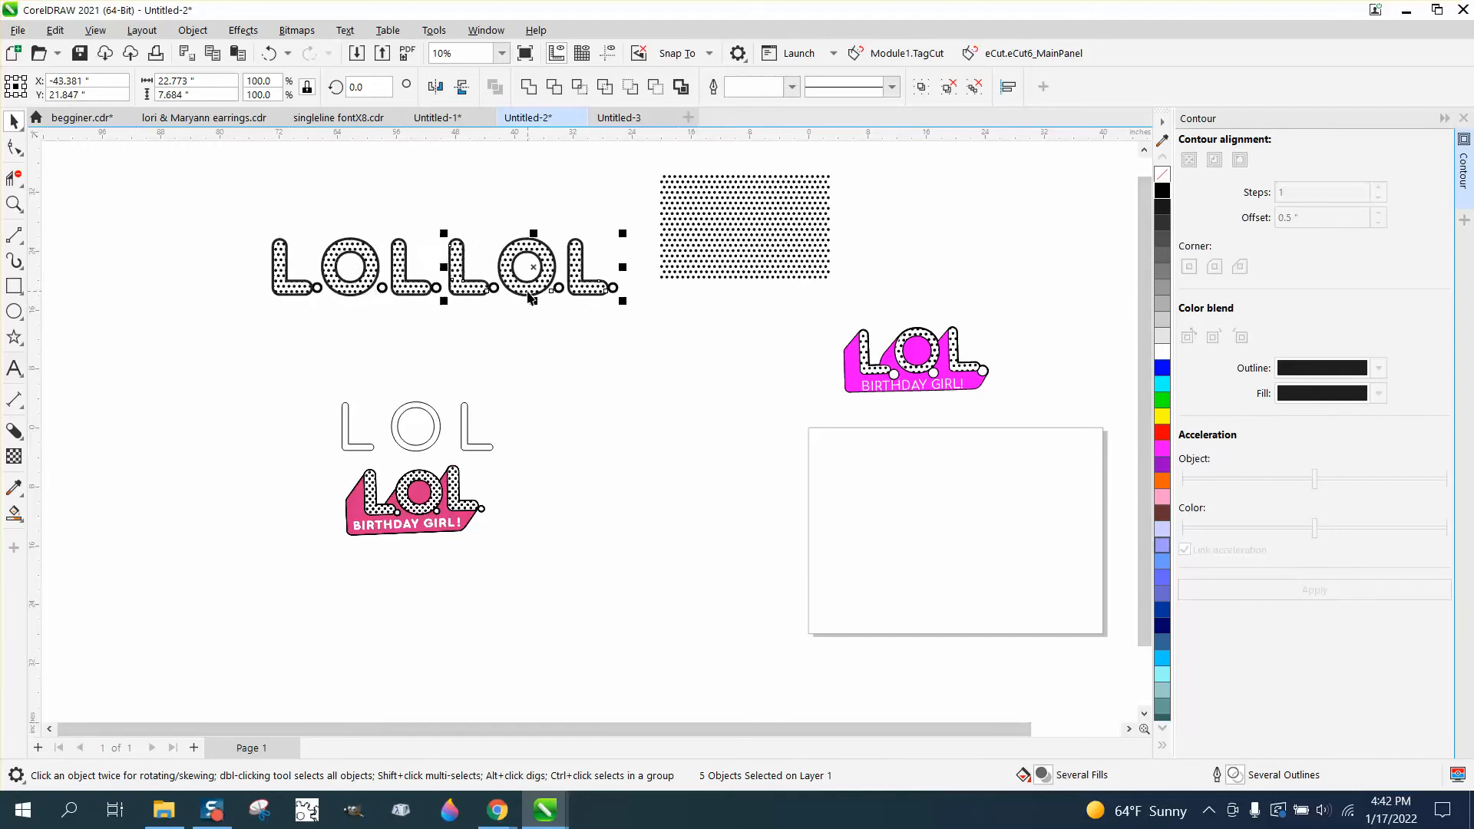
{"action": "left_click_drag", "start_coordinate": [722, 252], "coordinate": [857, 249]}
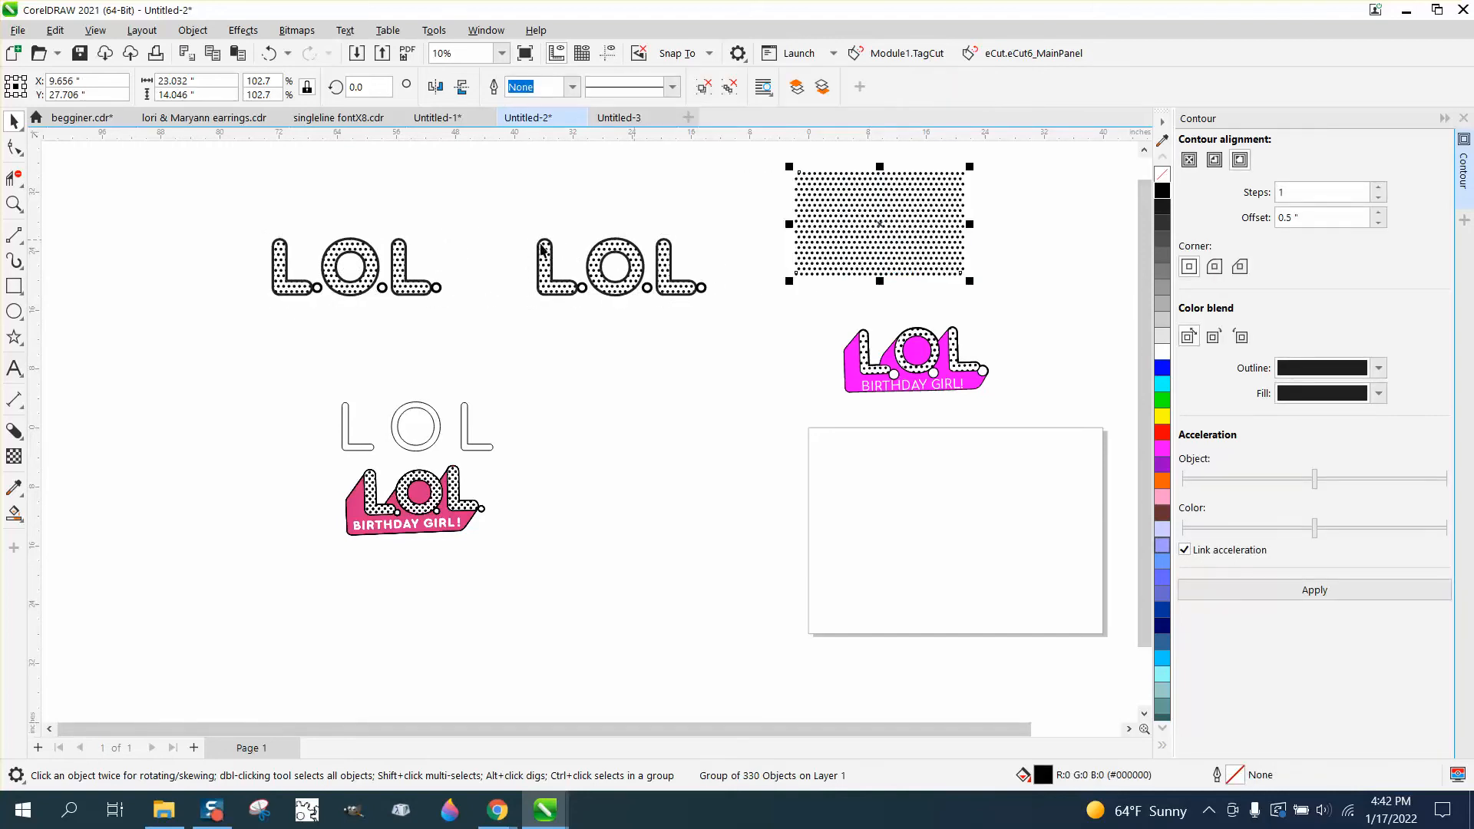
Step: Group the left dotted L.O.L. lettering and apply a block shadow toward the lower left, about 4.07 inches deep at 232 degrees
{"action": "left_click_drag", "start_coordinate": [249, 212], "coordinate": [508, 325]}
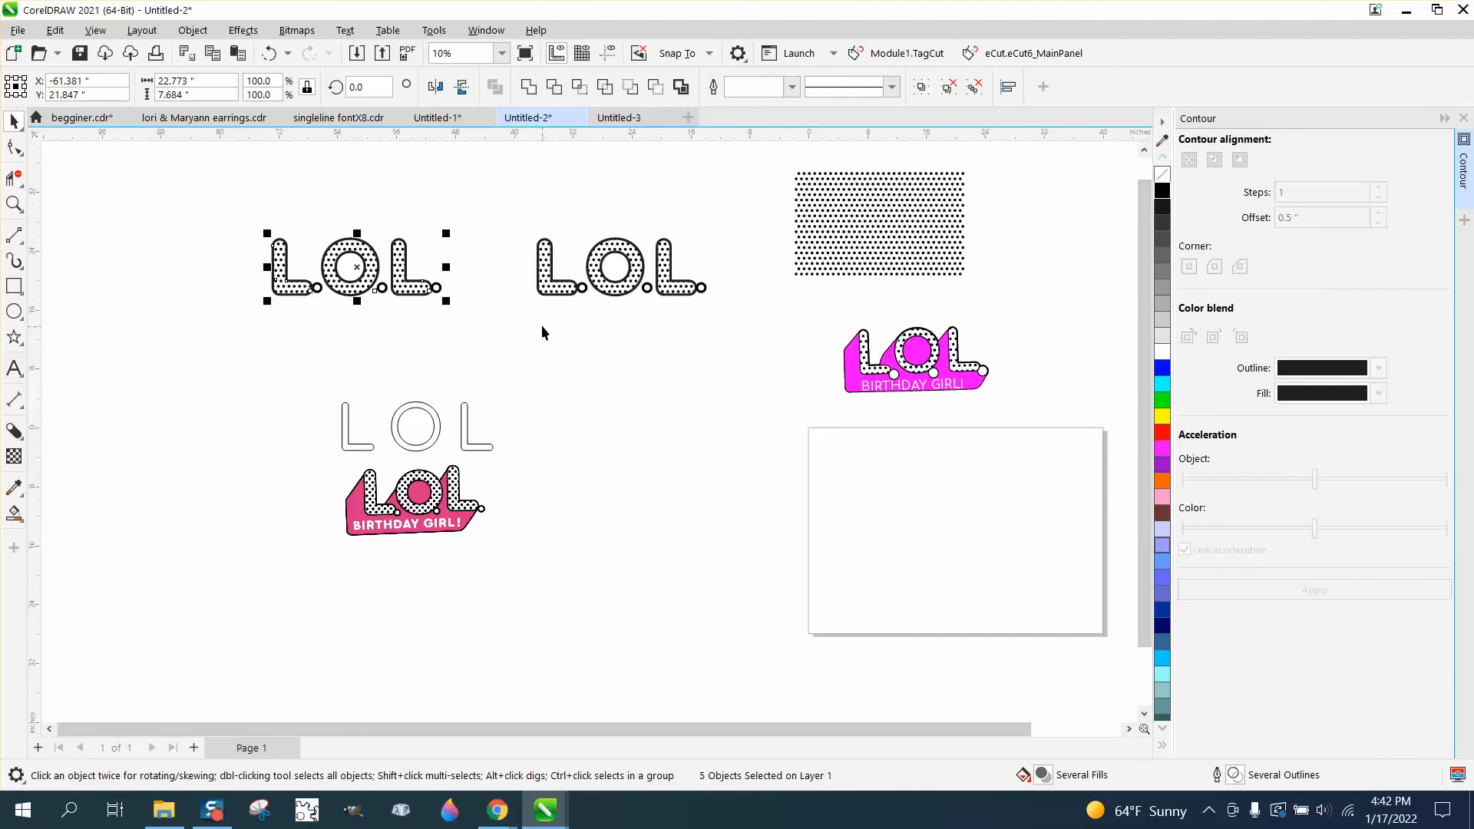
{"action": "left_click", "coordinate": [198, 34]}
{"action": "mouse_move", "coordinate": [231, 332]}
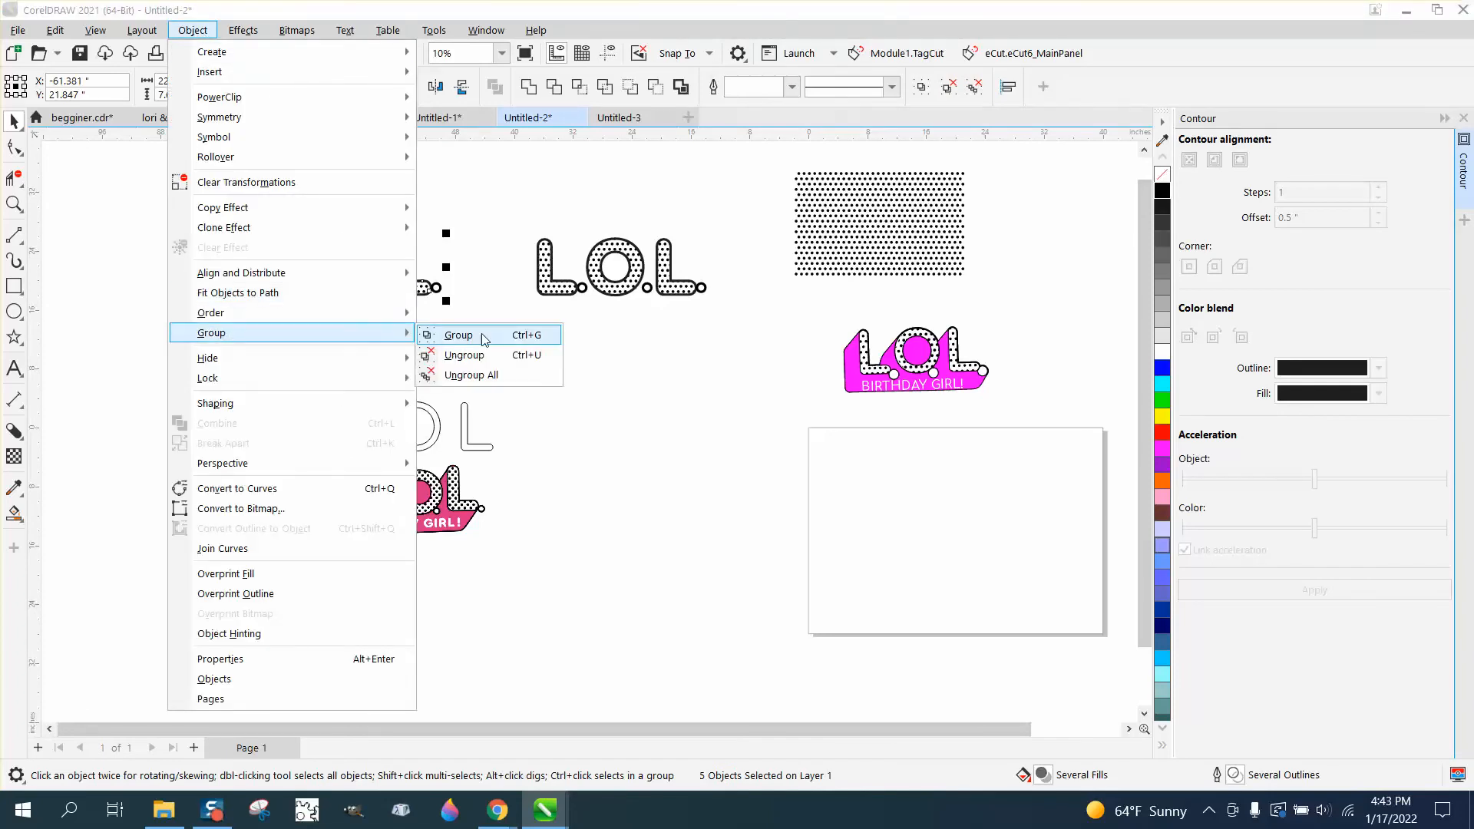
{"action": "left_click", "coordinate": [460, 335]}
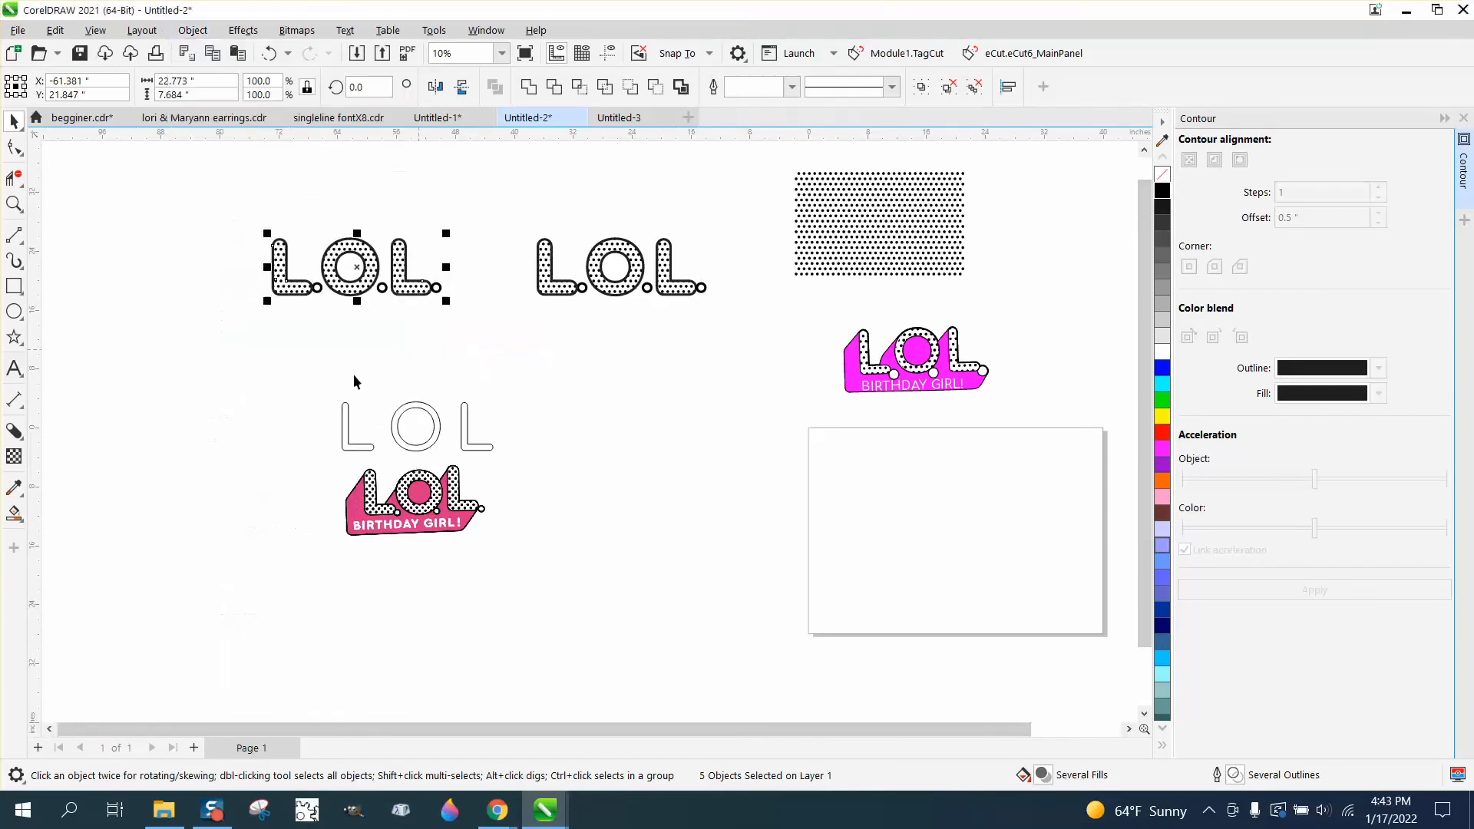
{"action": "left_click", "coordinate": [15, 431]}
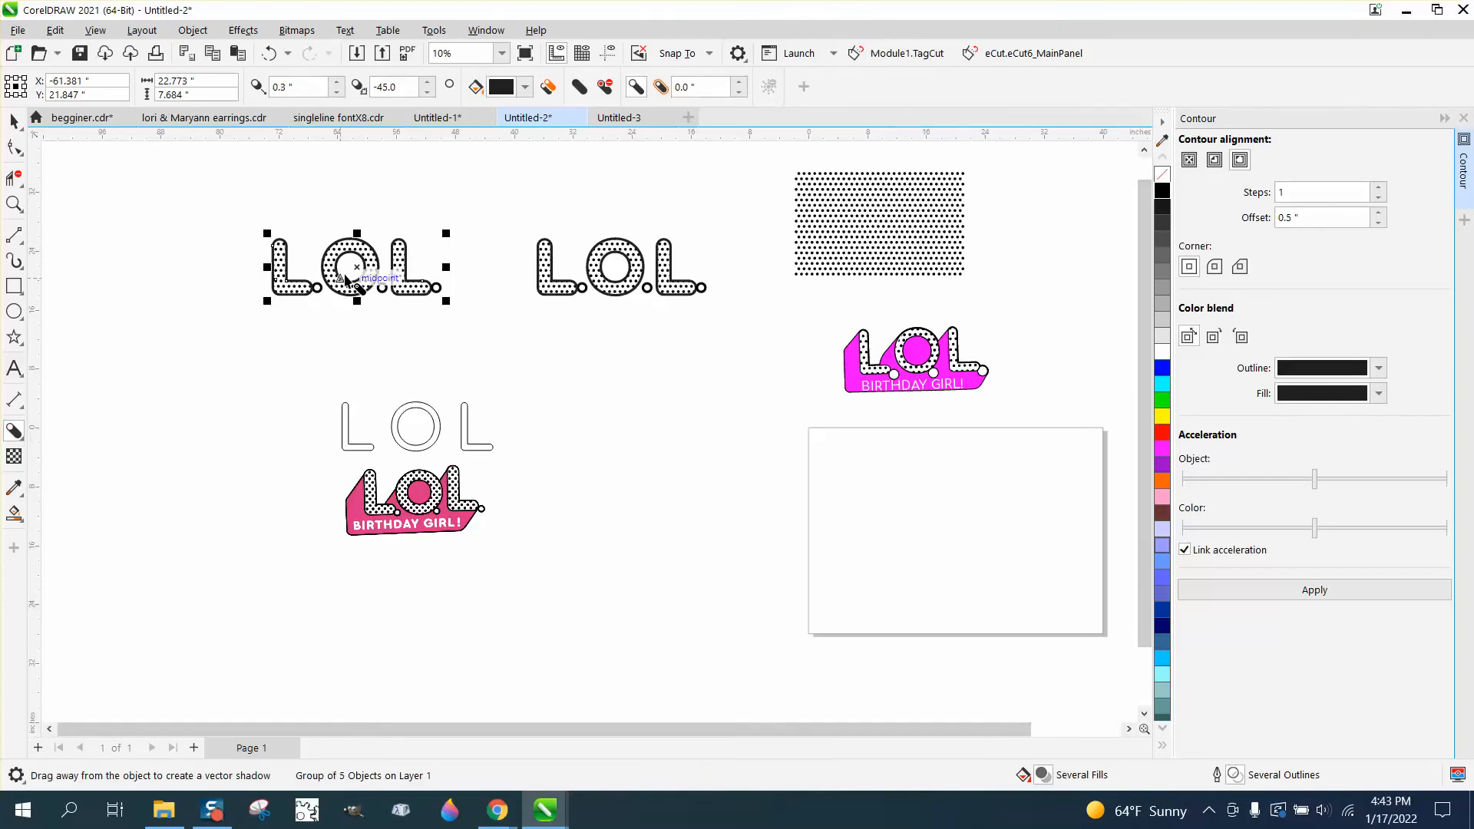
{"action": "left_click_drag", "start_coordinate": [357, 267], "coordinate": [339, 296]}
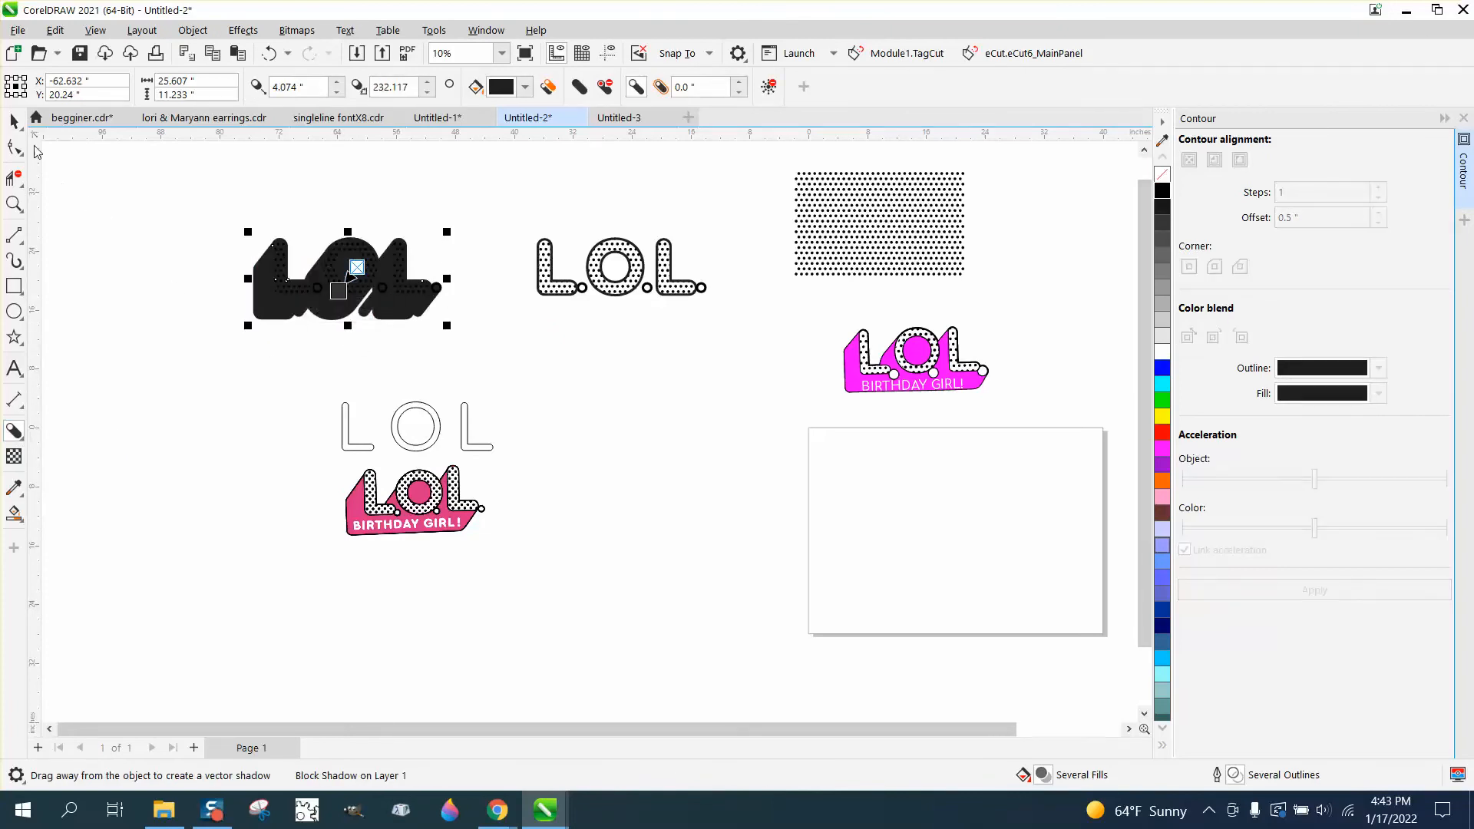
Step: Break the block shadow apart from the lettering and move the solid shadow shape down 10 inches
{"action": "left_click", "coordinate": [15, 123]}
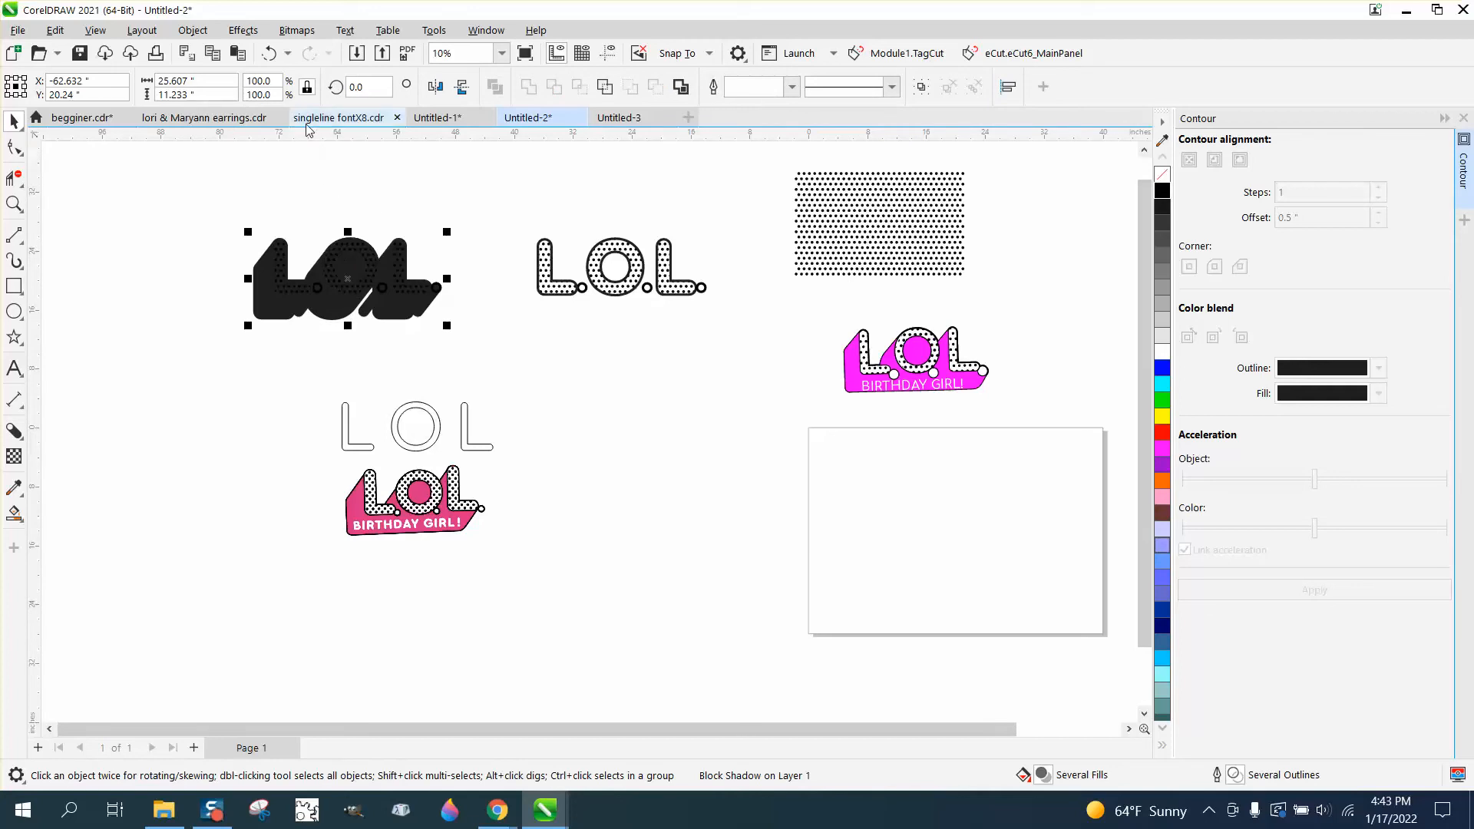
{"action": "left_click", "coordinate": [193, 30]}
{"action": "left_click", "coordinate": [294, 442]}
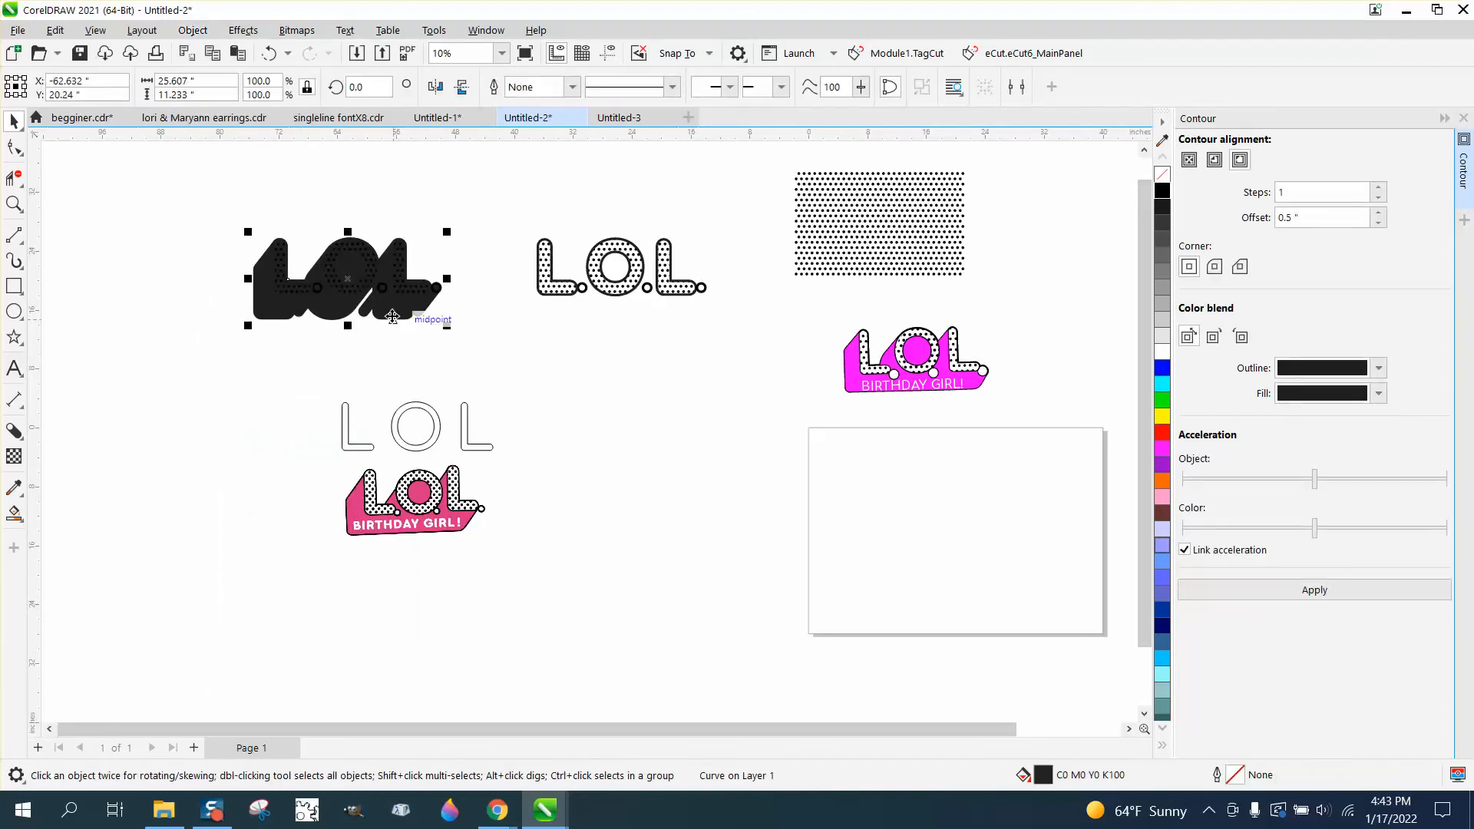
{"action": "left_click_drag", "start_coordinate": [393, 316], "coordinate": [392, 390]}
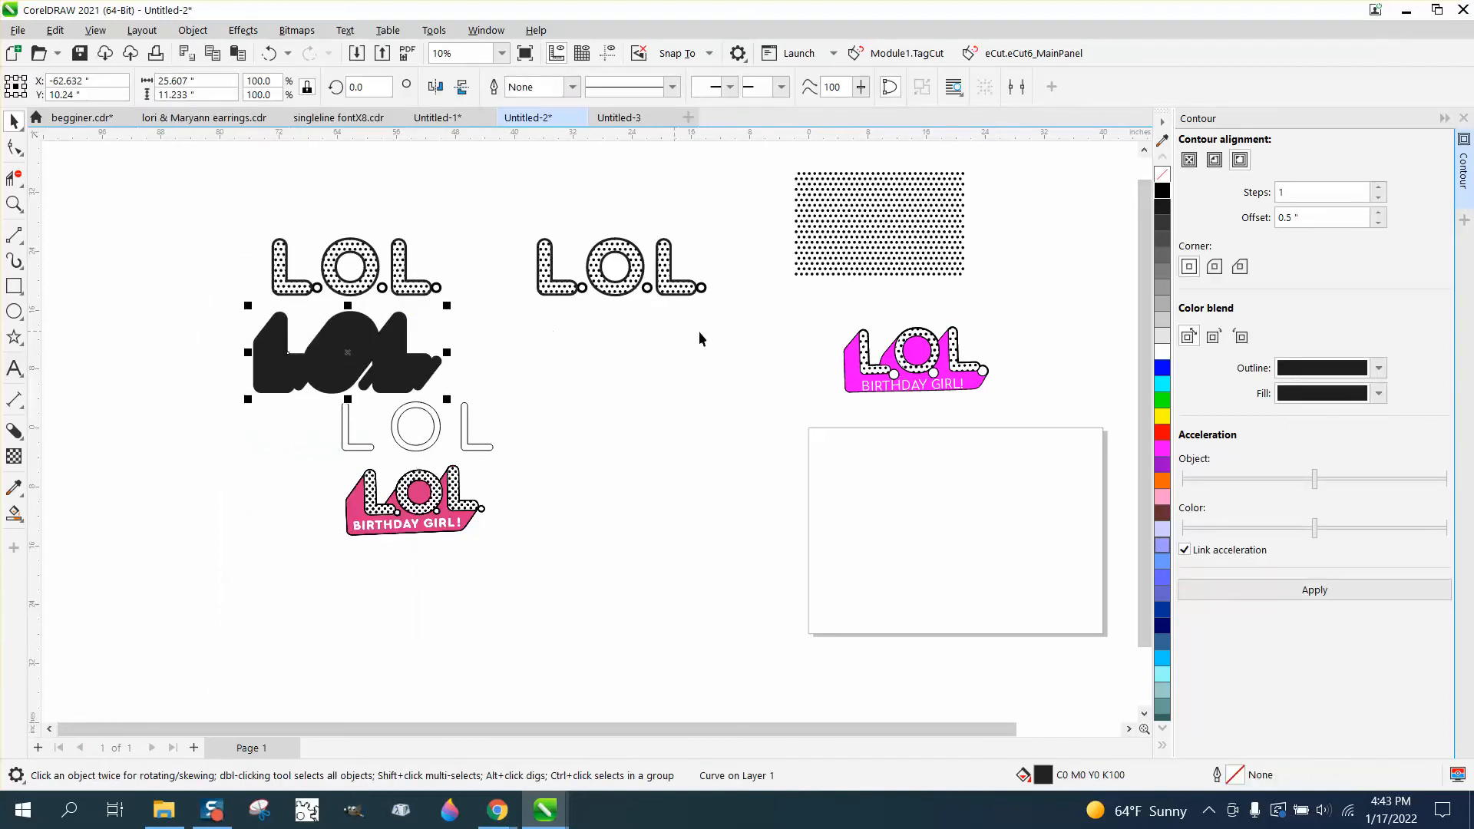
Step: Remove the solid shadow shape's fill and give it a black hairline outline
{"action": "left_click", "coordinate": [1164, 452]}
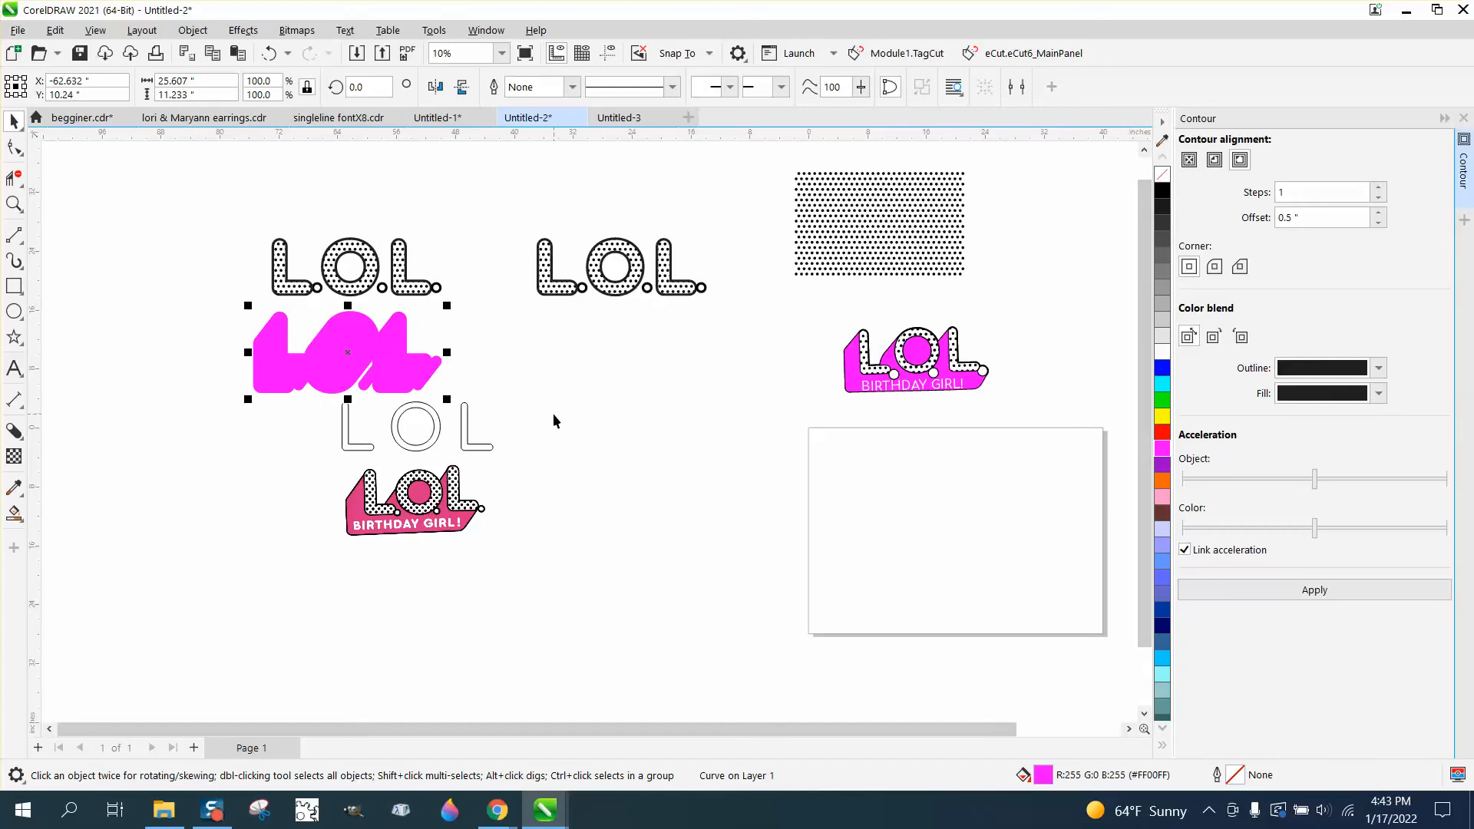
{"action": "left_click", "coordinate": [1165, 181]}
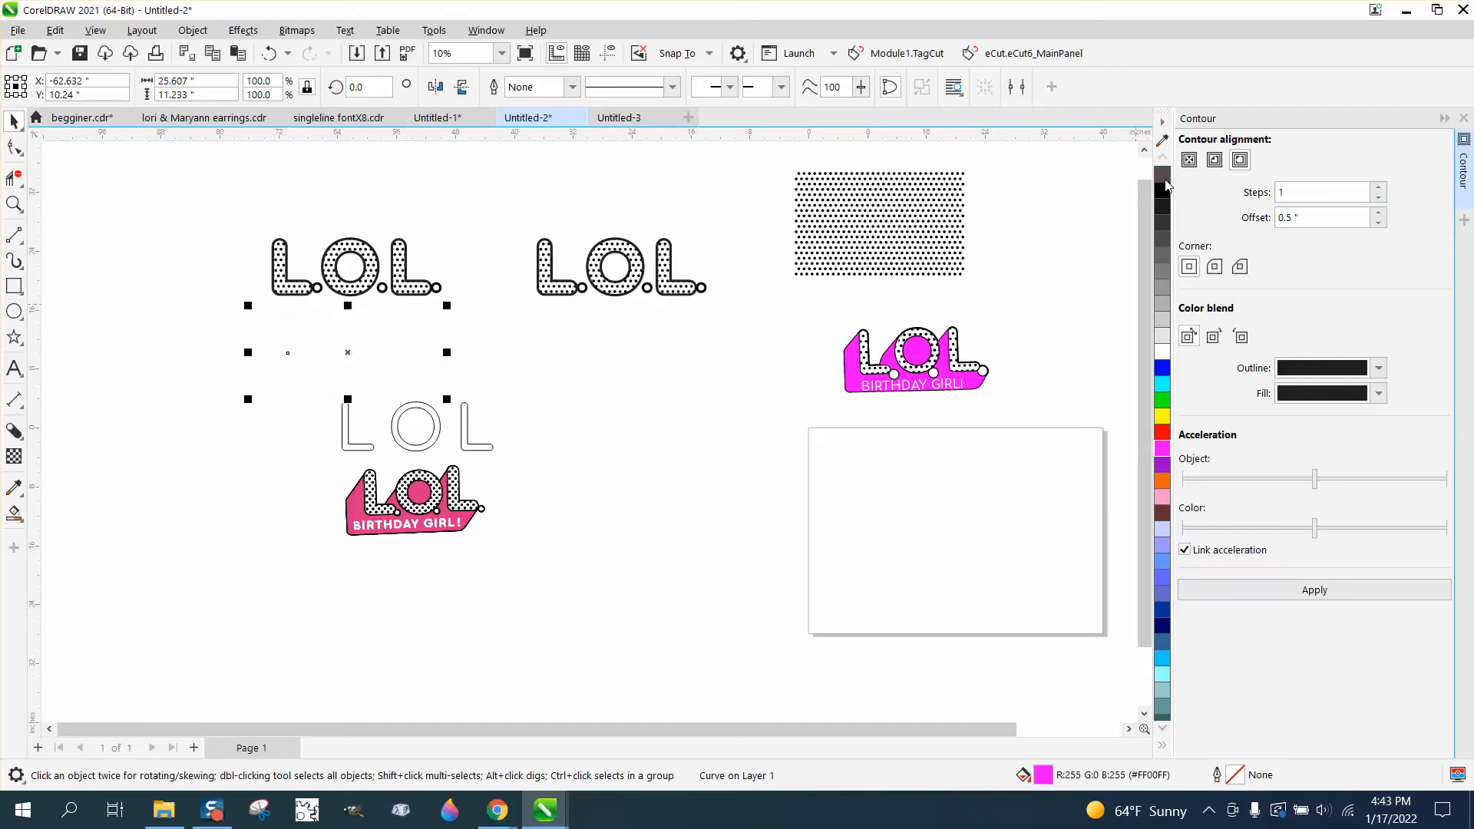
{"action": "right_click", "coordinate": [1164, 192]}
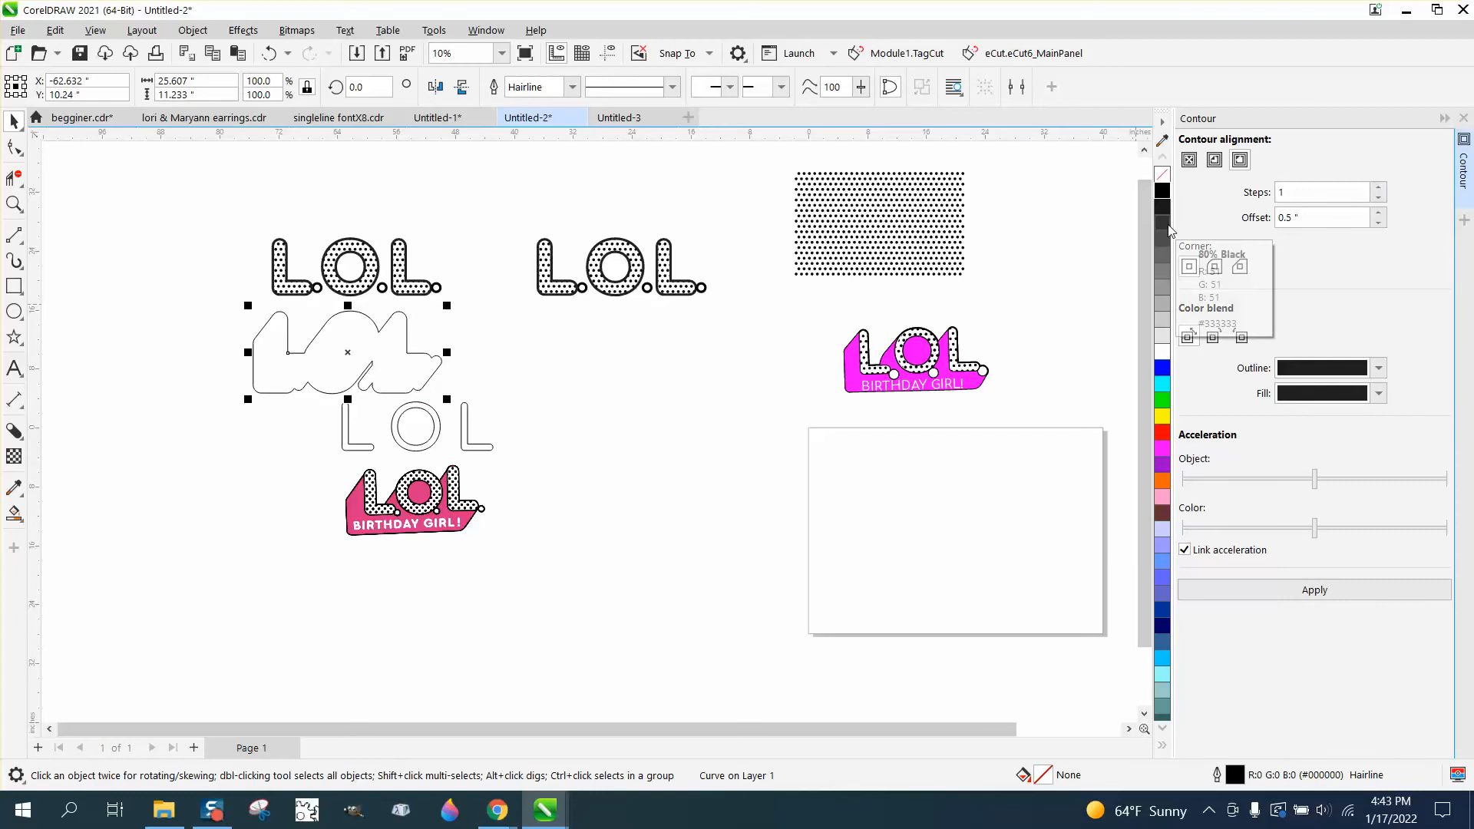
Step: Move the outlined shadow shape up 10 inches, back into place around the left dotted L.O.L. lettering
{"action": "key", "text": "Up"}
{"action": "key", "text": "Up"}
{"action": "key", "text": "Up"}
{"action": "key", "text": "Up"}
{"action": "key", "text": "Up"}
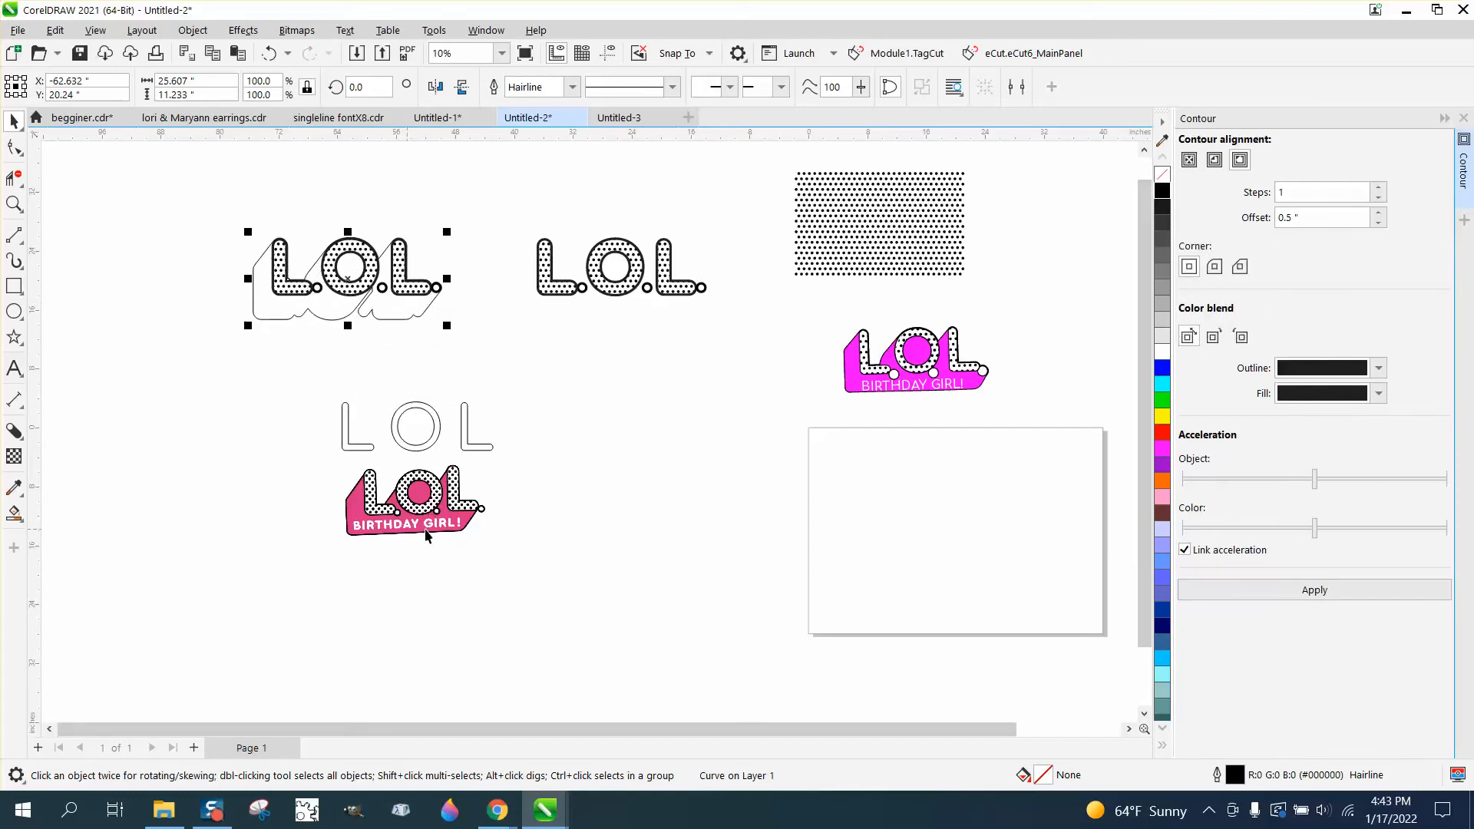
Step: Delete the inner shadow nodes below the O and the wavy nodes along the underside, leaving one nearly straight bottom edge
{"action": "left_click", "coordinate": [14, 204]}
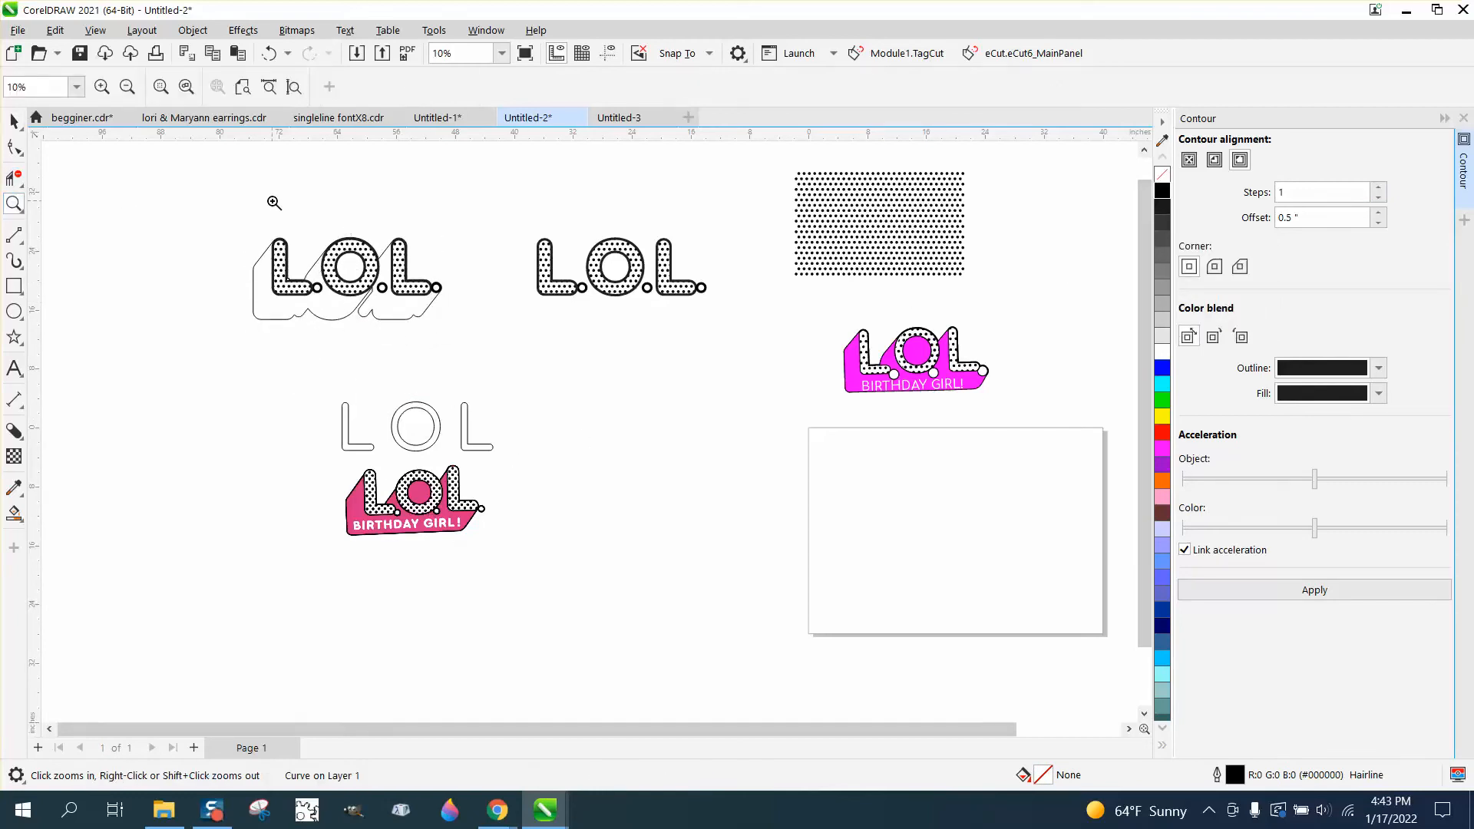
{"action": "left_click_drag", "start_coordinate": [511, 331], "coordinate": [613, 365]}
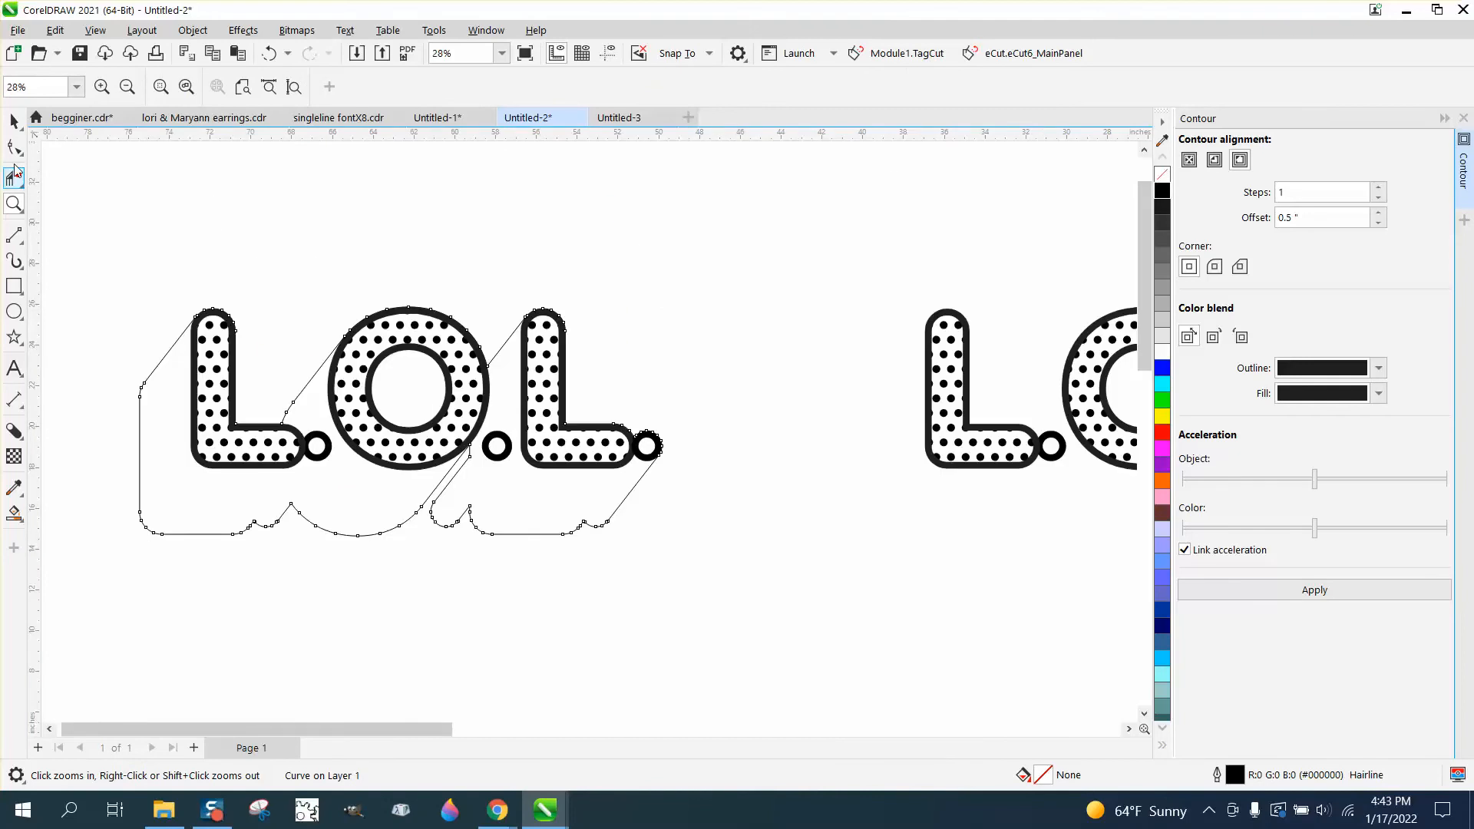
{"action": "left_click", "coordinate": [14, 148]}
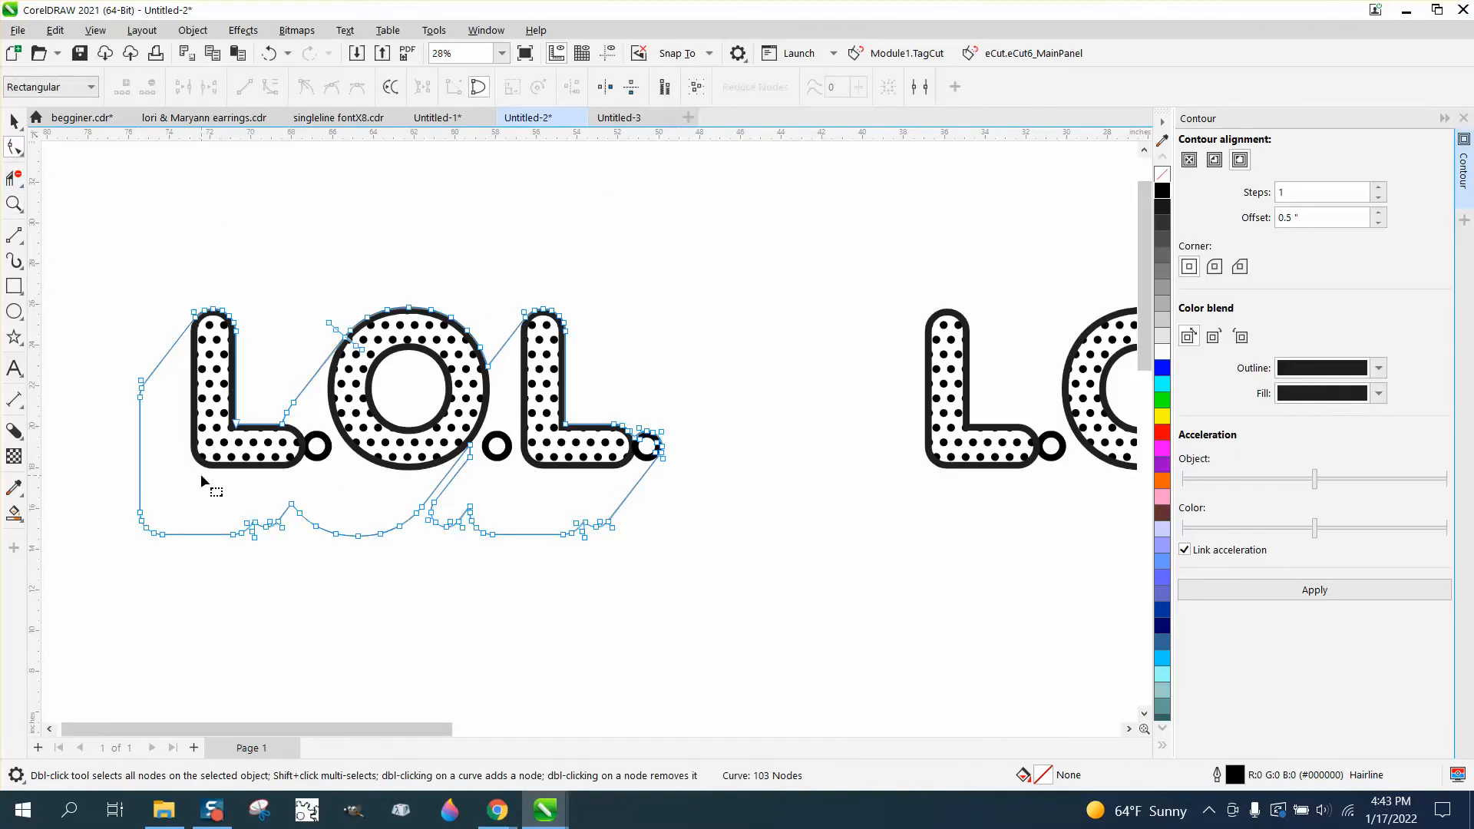
{"action": "left_click", "coordinate": [454, 476]}
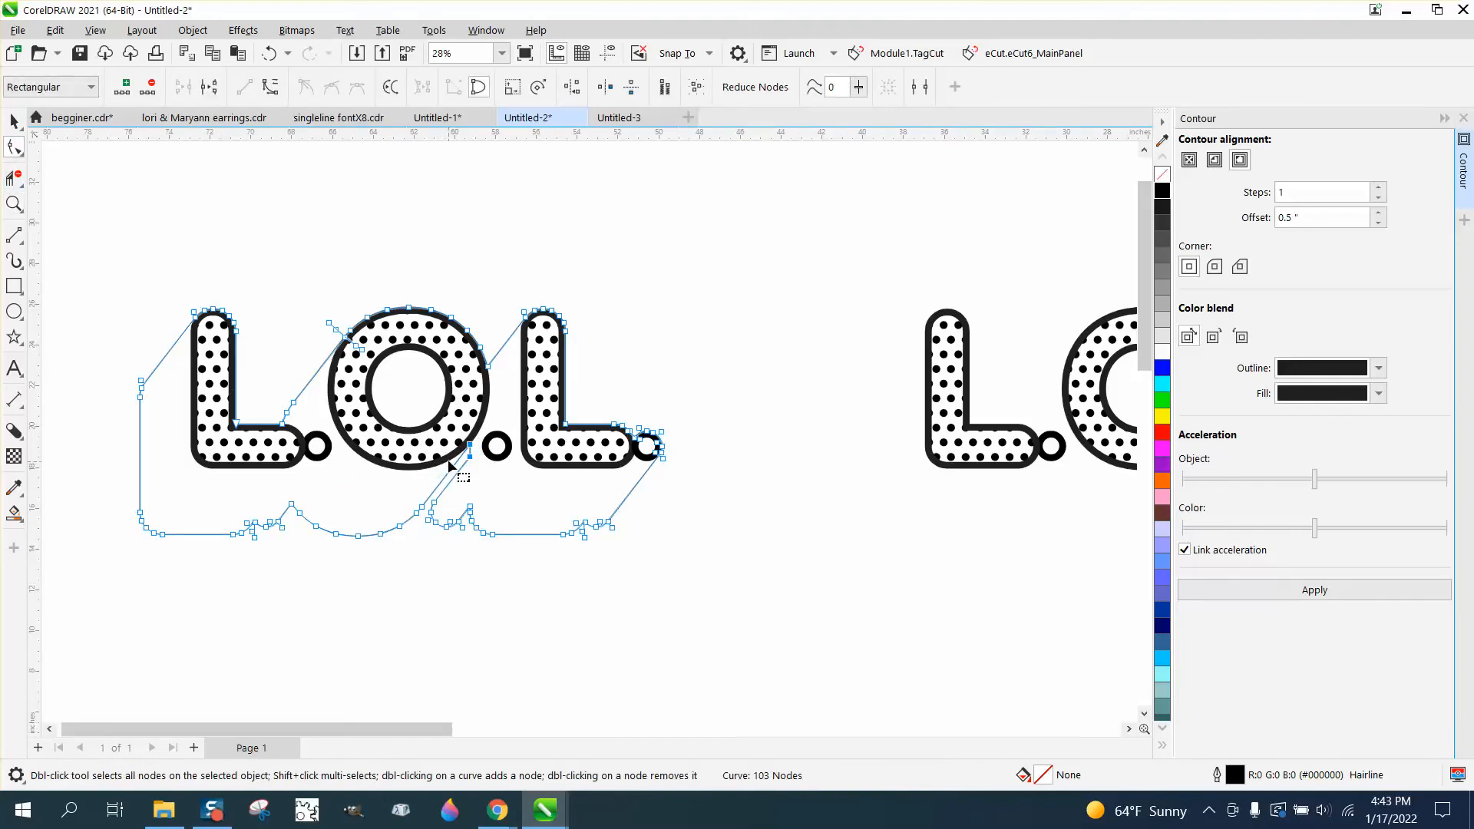
{"action": "key", "text": "Delete"}
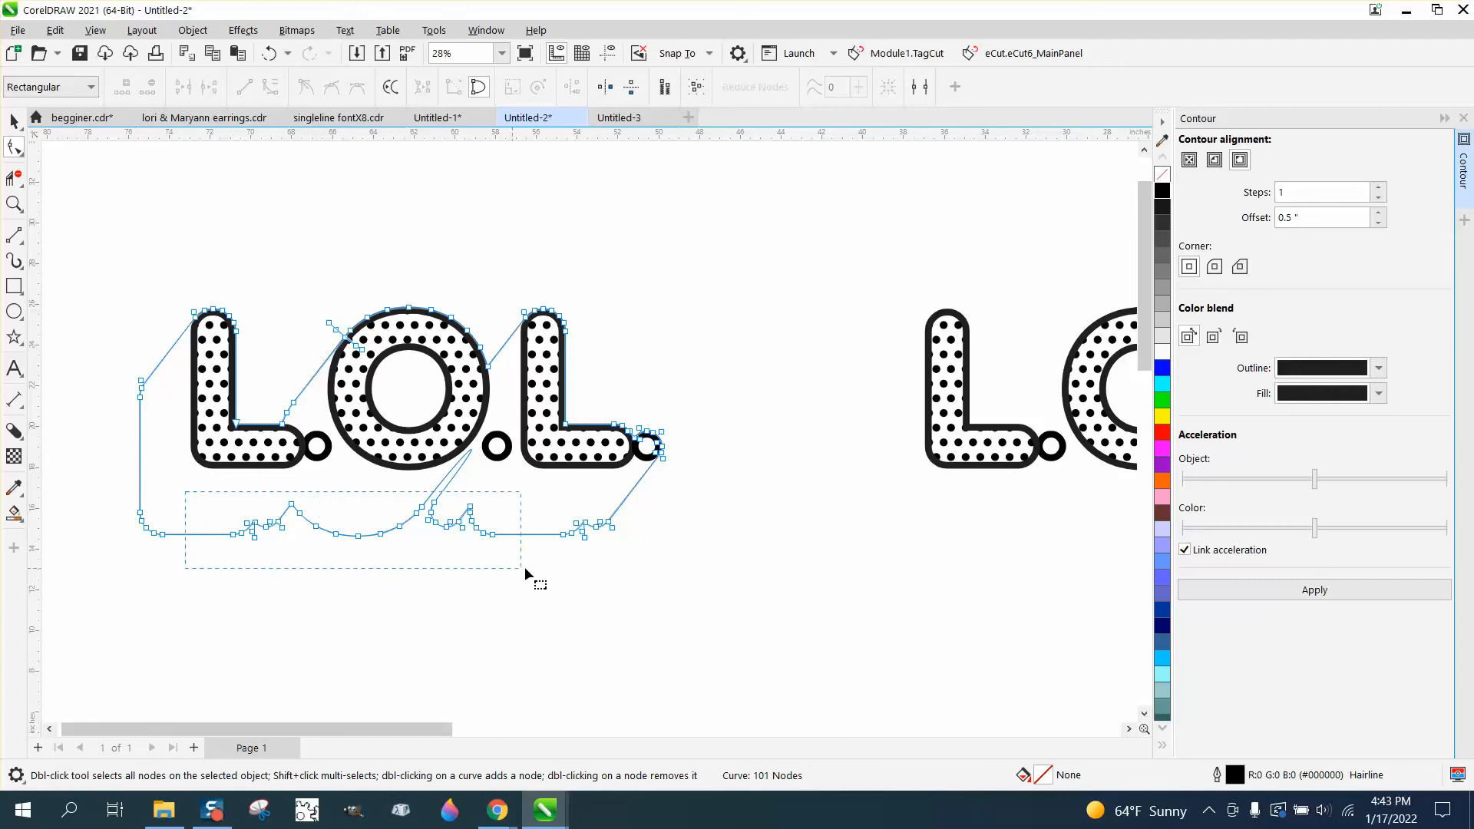
{"action": "left_click_drag", "start_coordinate": [525, 568], "coordinate": [597, 568]}
{"action": "key", "text": "Delete"}
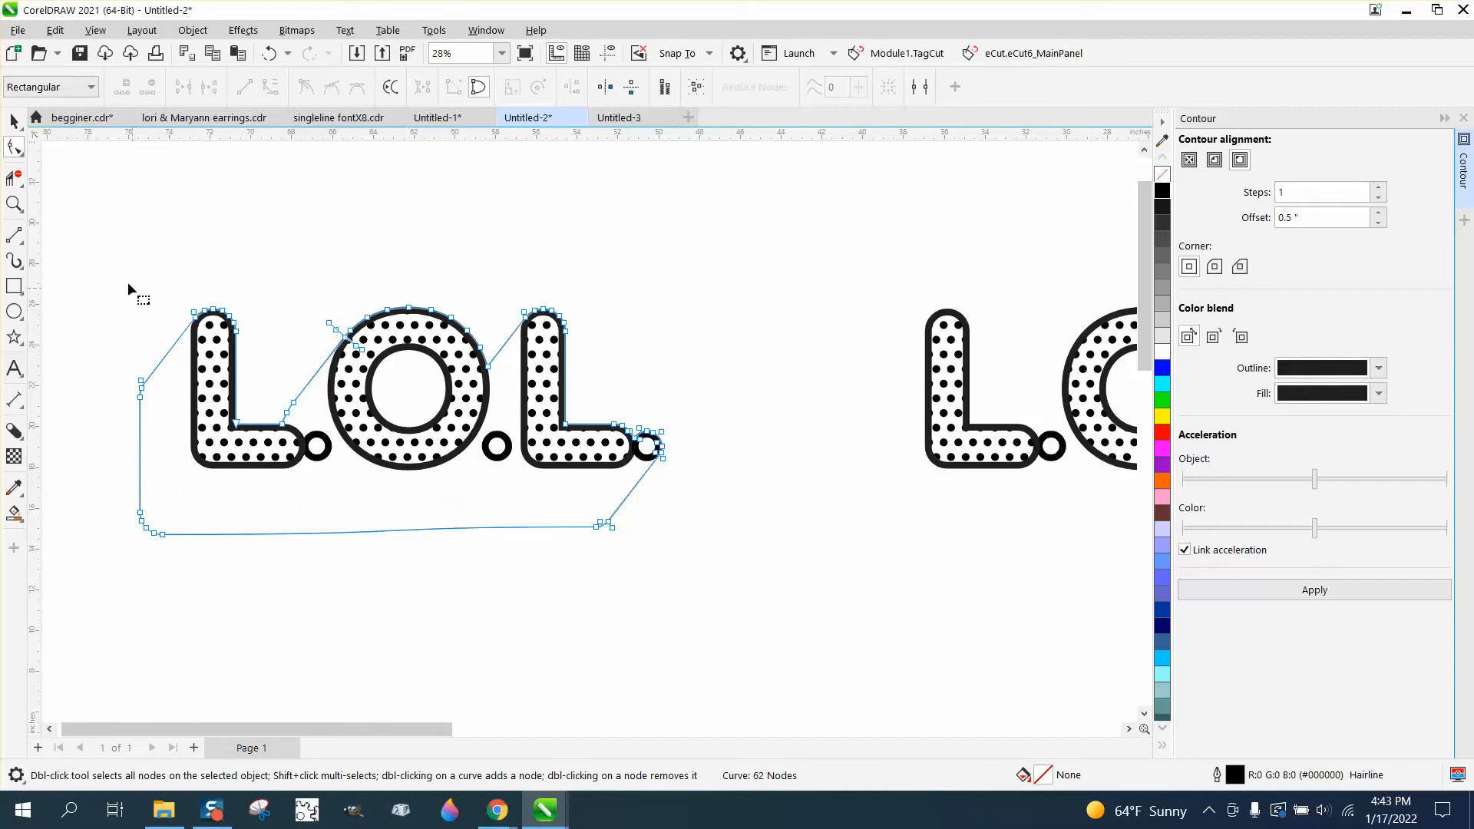
Step: Delete the extra nodes on the shadow's diagonal between the first L and the O, and straighten that segment with its curve handles
{"action": "left_click", "coordinate": [14, 203]}
{"action": "left_click_drag", "start_coordinate": [329, 312], "coordinate": [440, 398]}
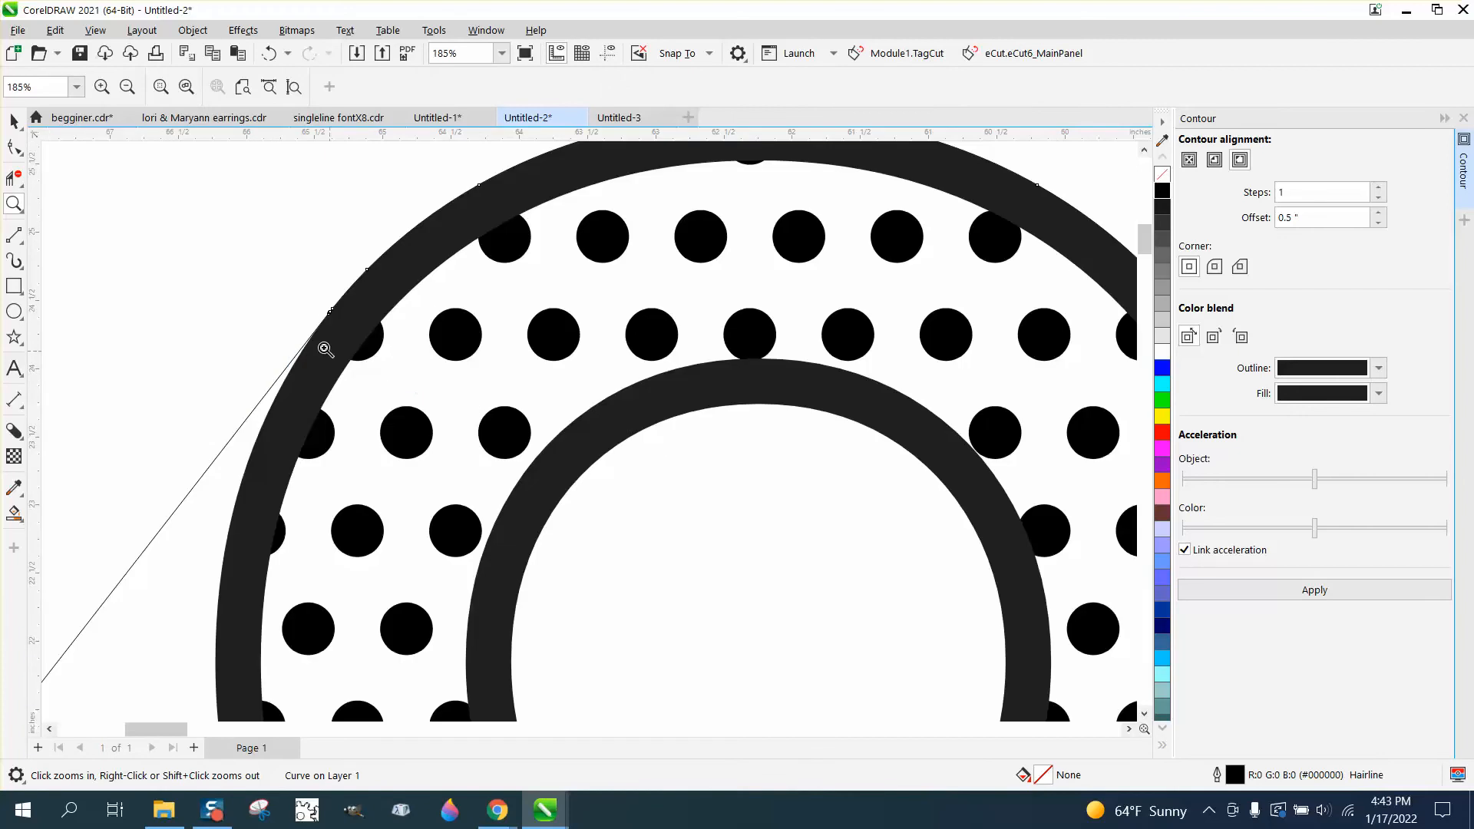
{"action": "scroll", "coordinate": [321, 345], "scroll_direction": "down", "scroll_amount": 5}
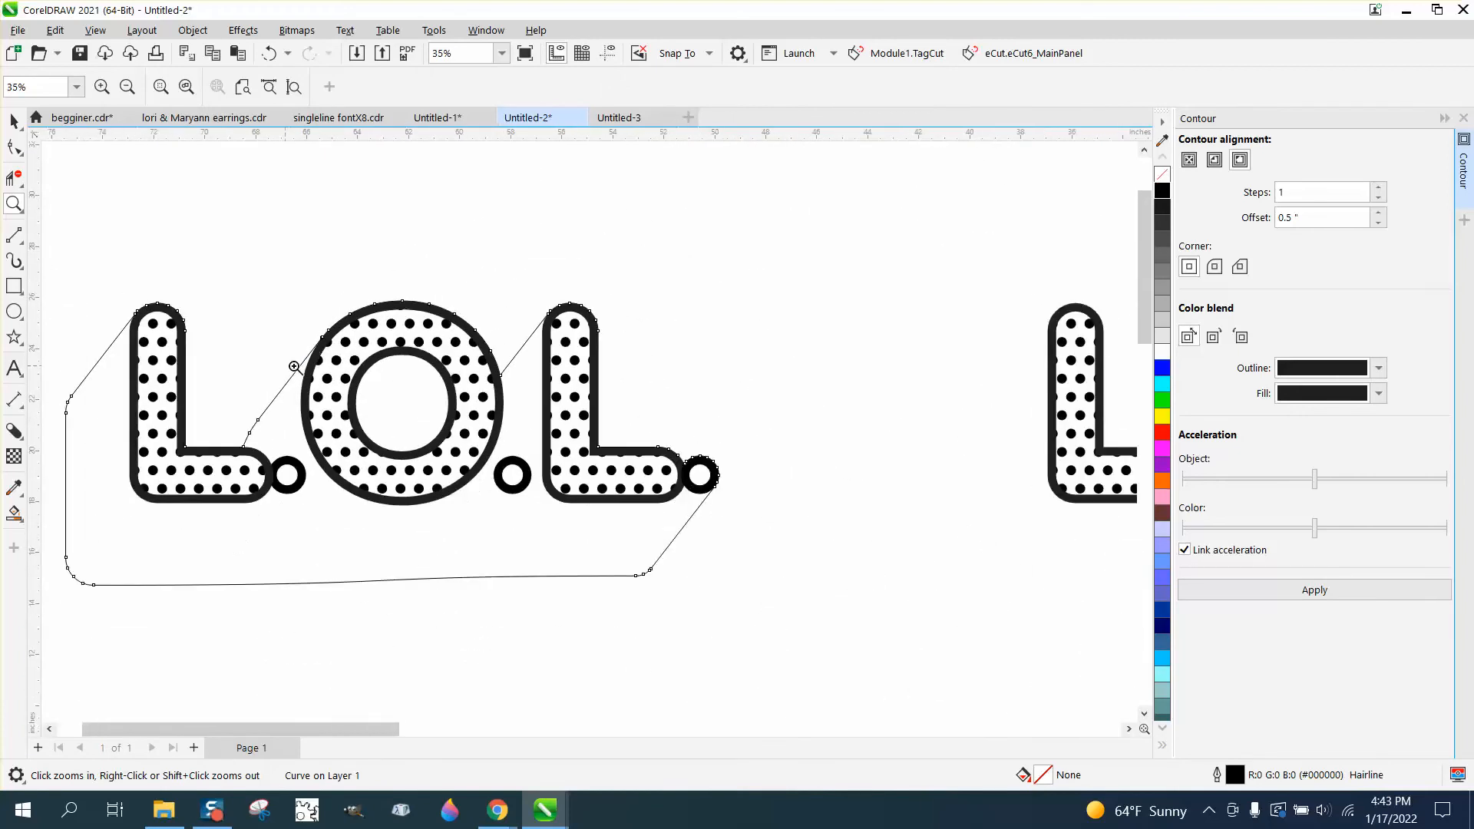
{"action": "scroll", "coordinate": [294, 366], "scroll_direction": "down", "scroll_amount": 4}
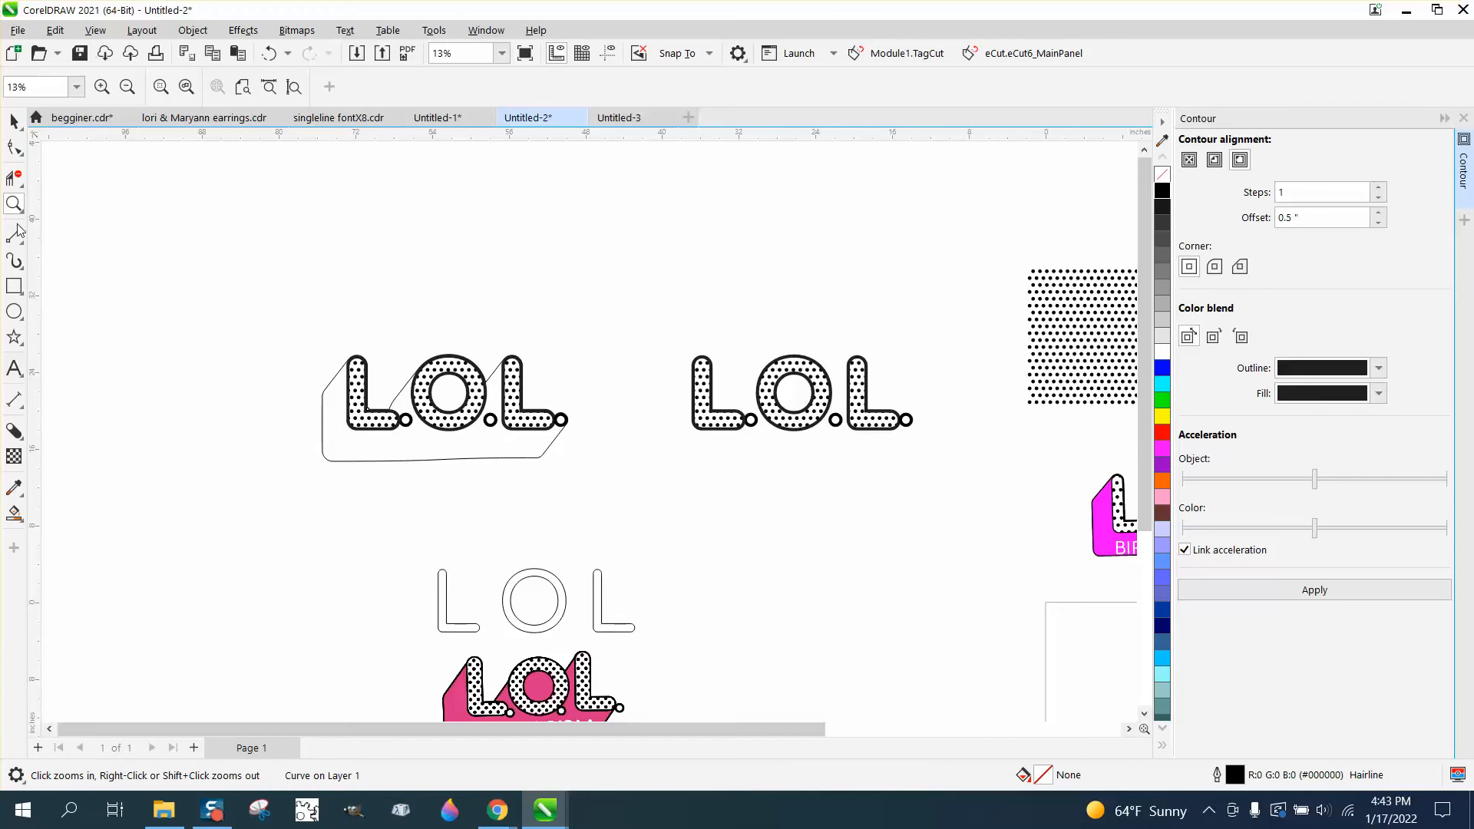
{"action": "left_click_drag", "start_coordinate": [349, 310], "coordinate": [569, 451]}
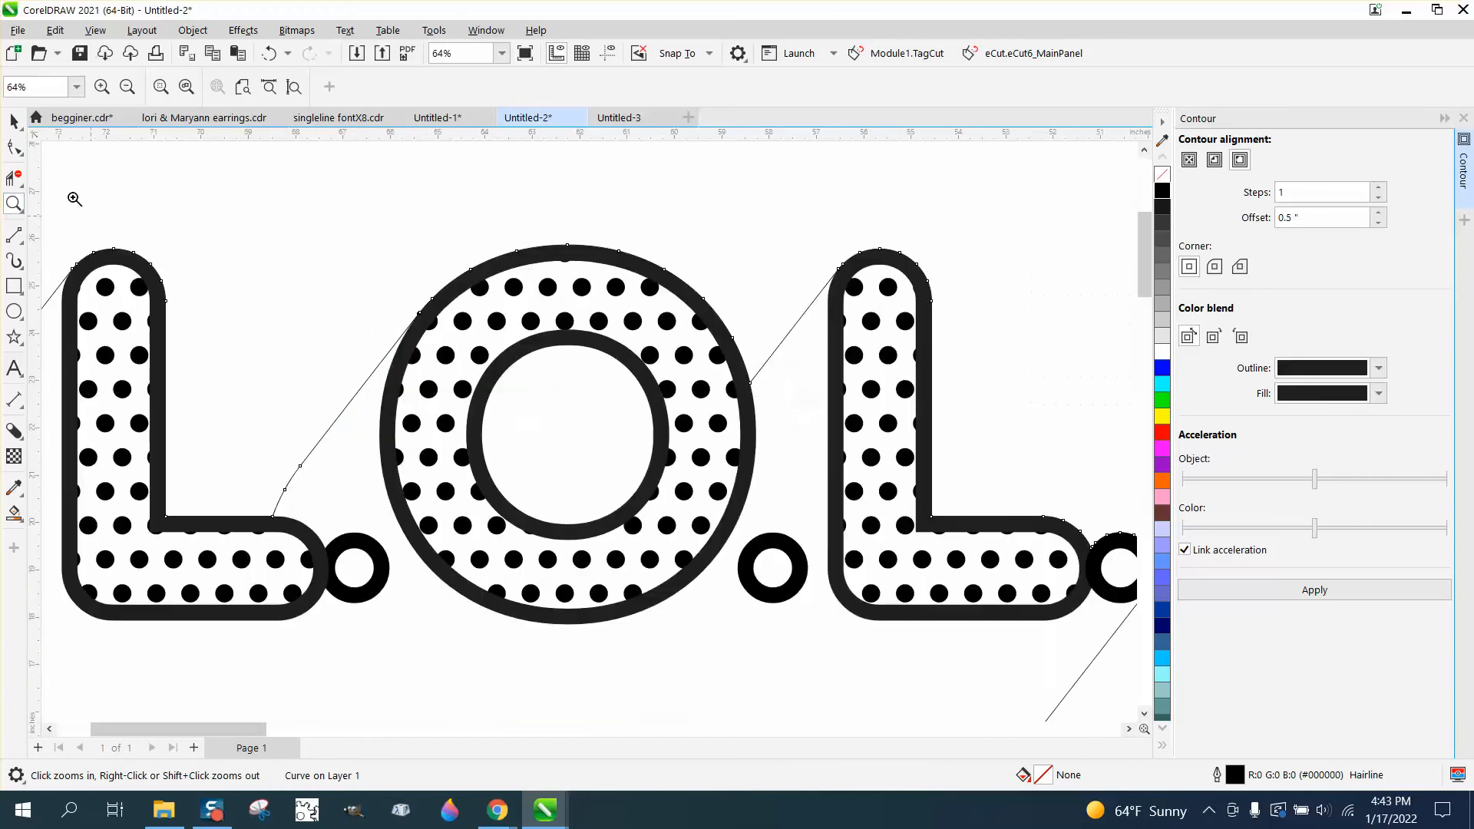
{"action": "left_click", "coordinate": [17, 156]}
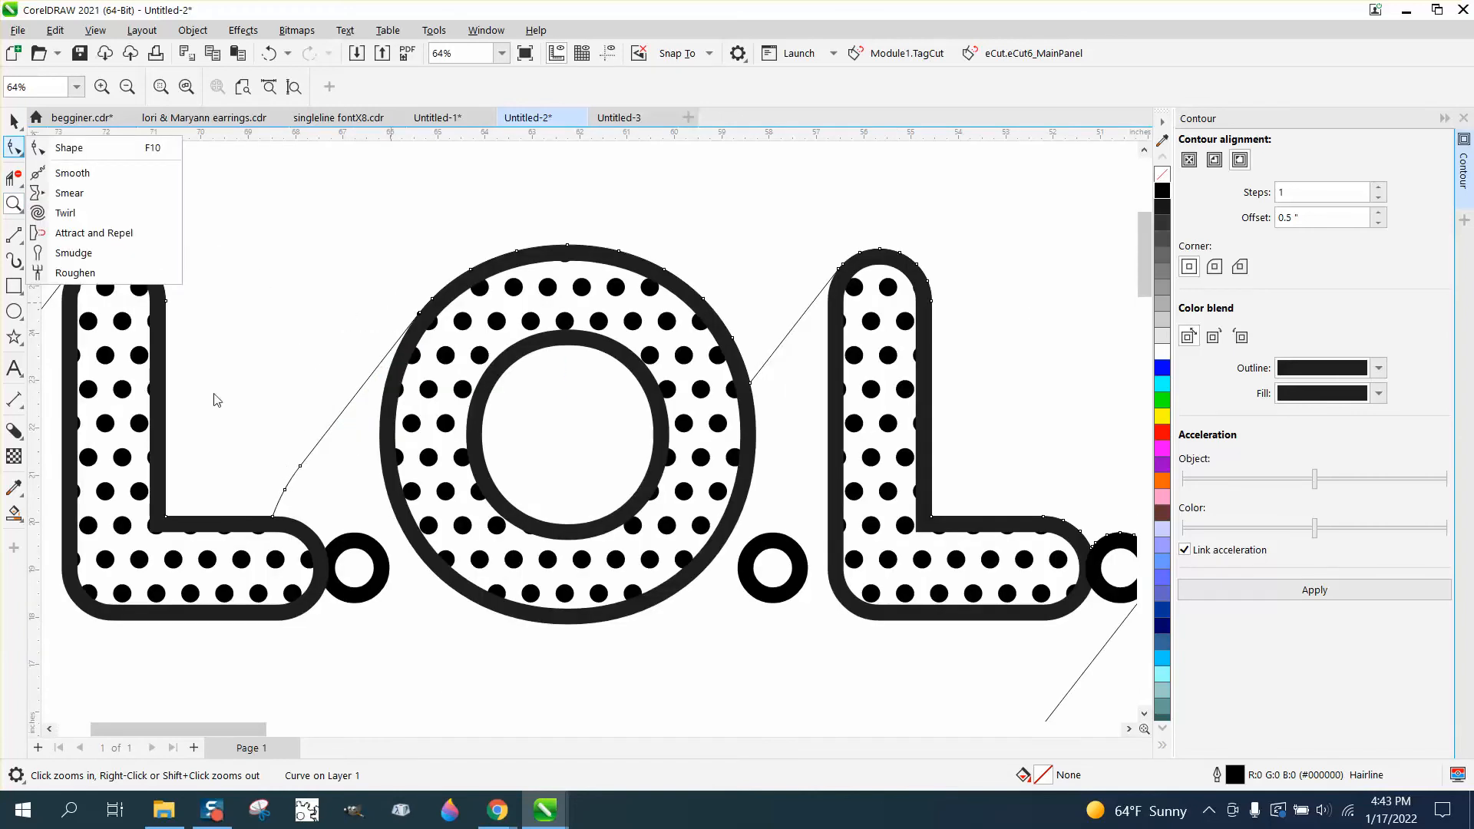
{"action": "left_click", "coordinate": [68, 148]}
{"action": "key", "text": "Delete"}
{"action": "left_click_drag", "start_coordinate": [328, 500], "coordinate": [382, 368]}
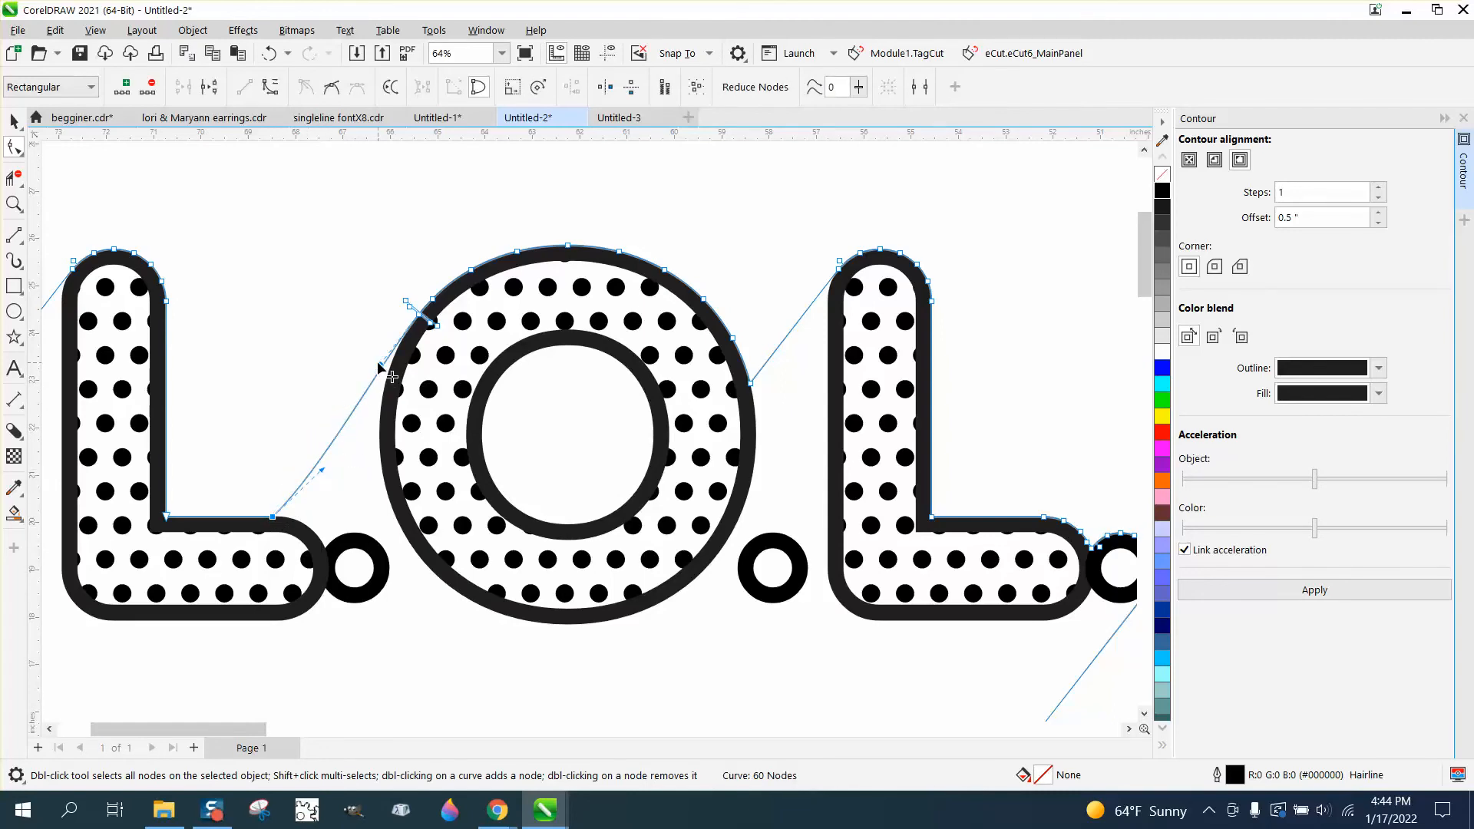
{"action": "left_click_drag", "start_coordinate": [321, 471], "coordinate": [314, 461]}
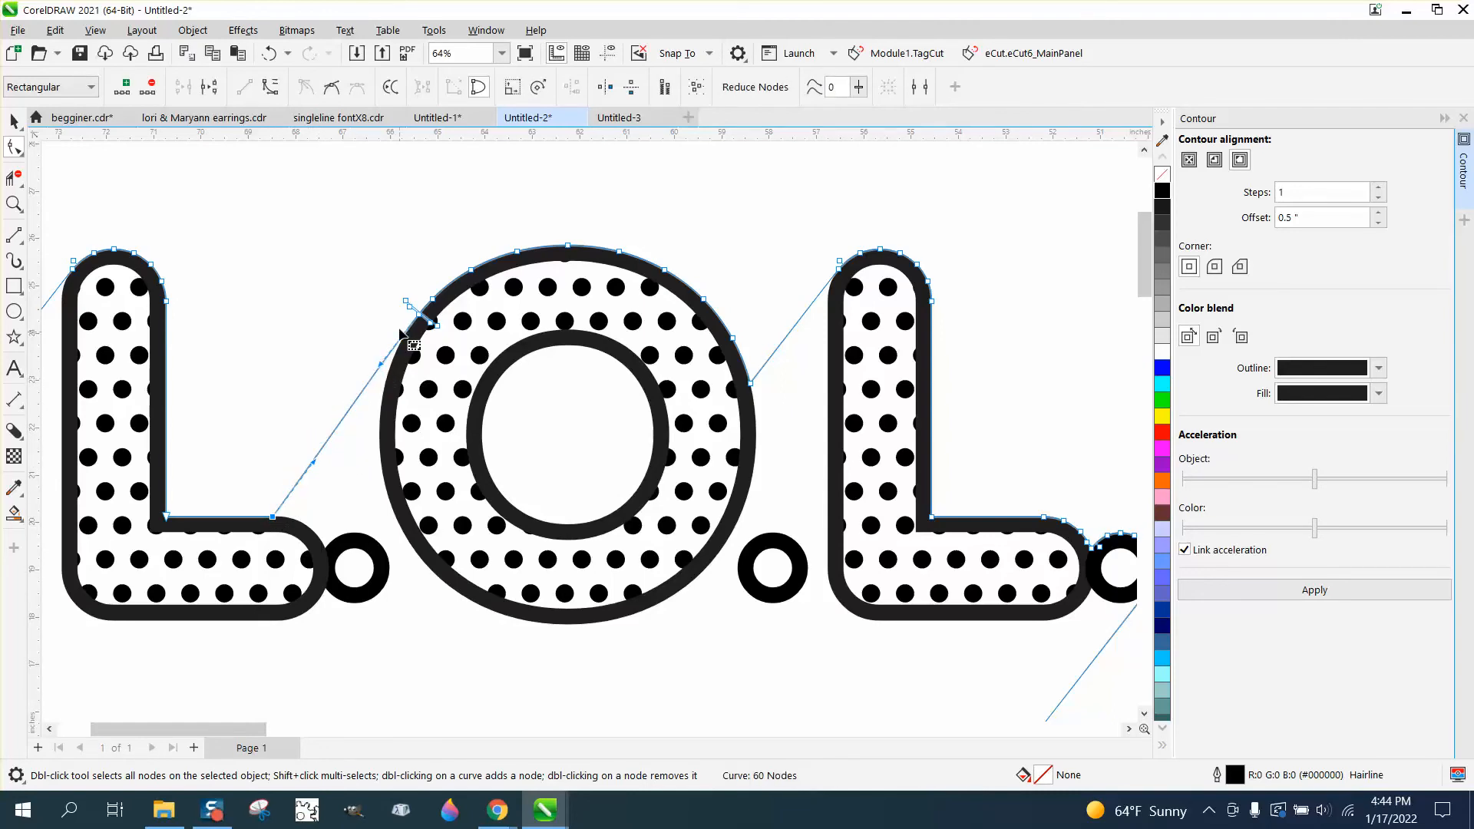
Step: Delete the stray nodes where the diagonal meets the O's upper-left edge and reshape the curve to run smoothly into the O
{"action": "left_click_drag", "start_coordinate": [406, 301], "coordinate": [447, 341]}
{"action": "key", "text": "Delete"}
{"action": "key", "text": "Delete"}
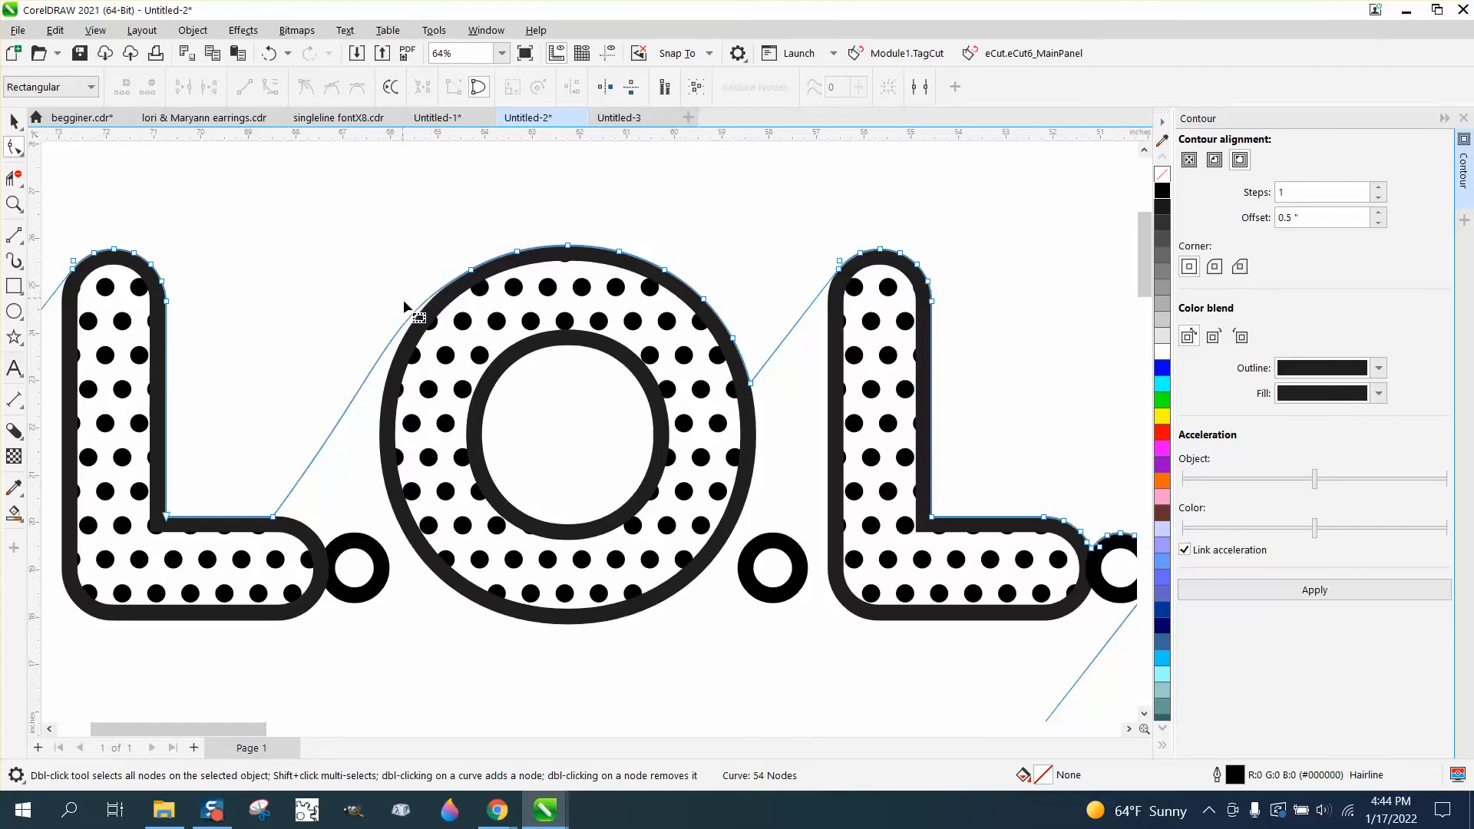
{"action": "left_click", "coordinate": [471, 268]}
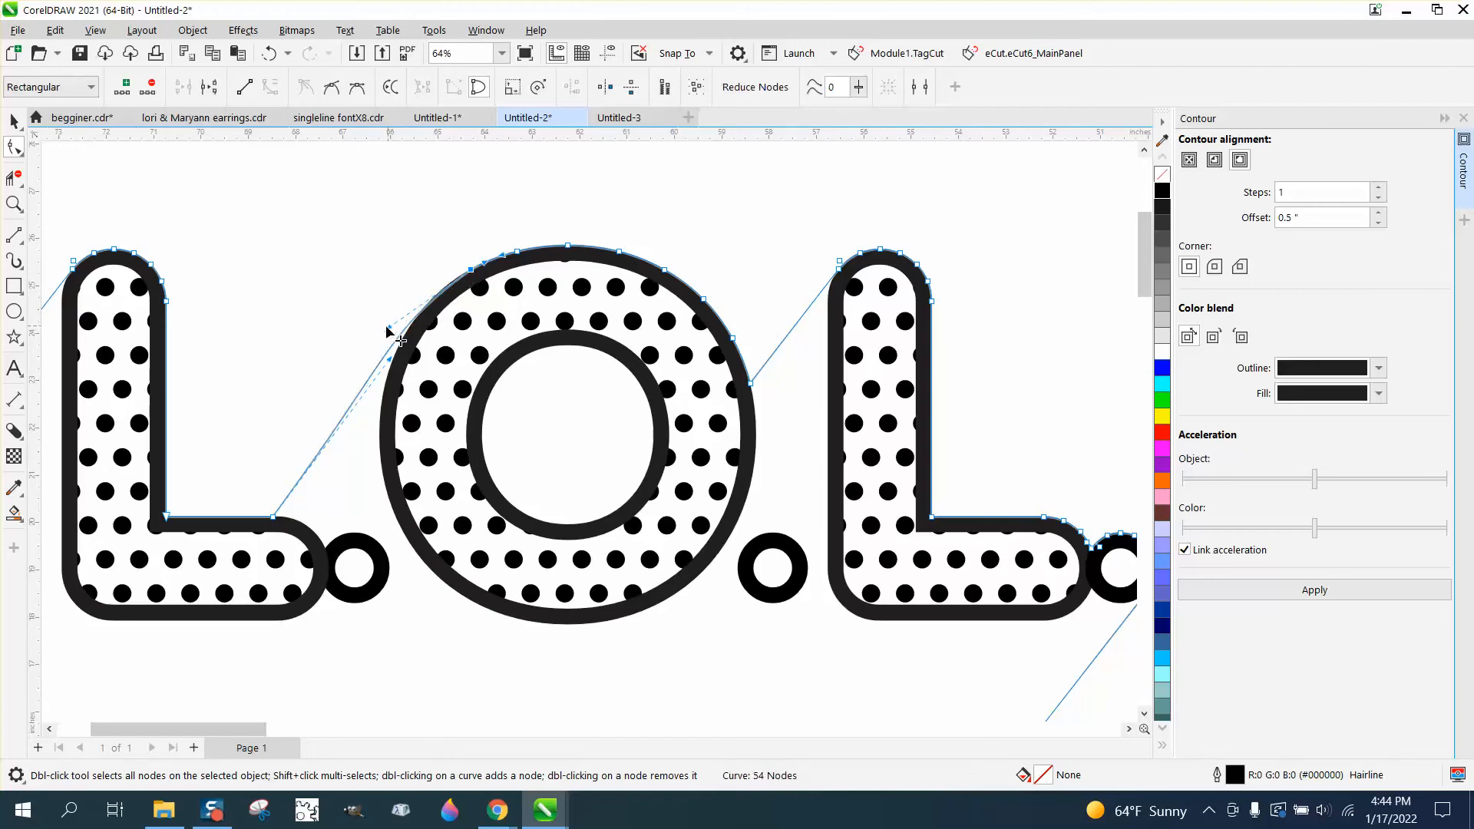
{"action": "scroll", "coordinate": [380, 324], "scroll_direction": "down", "scroll_amount": 5}
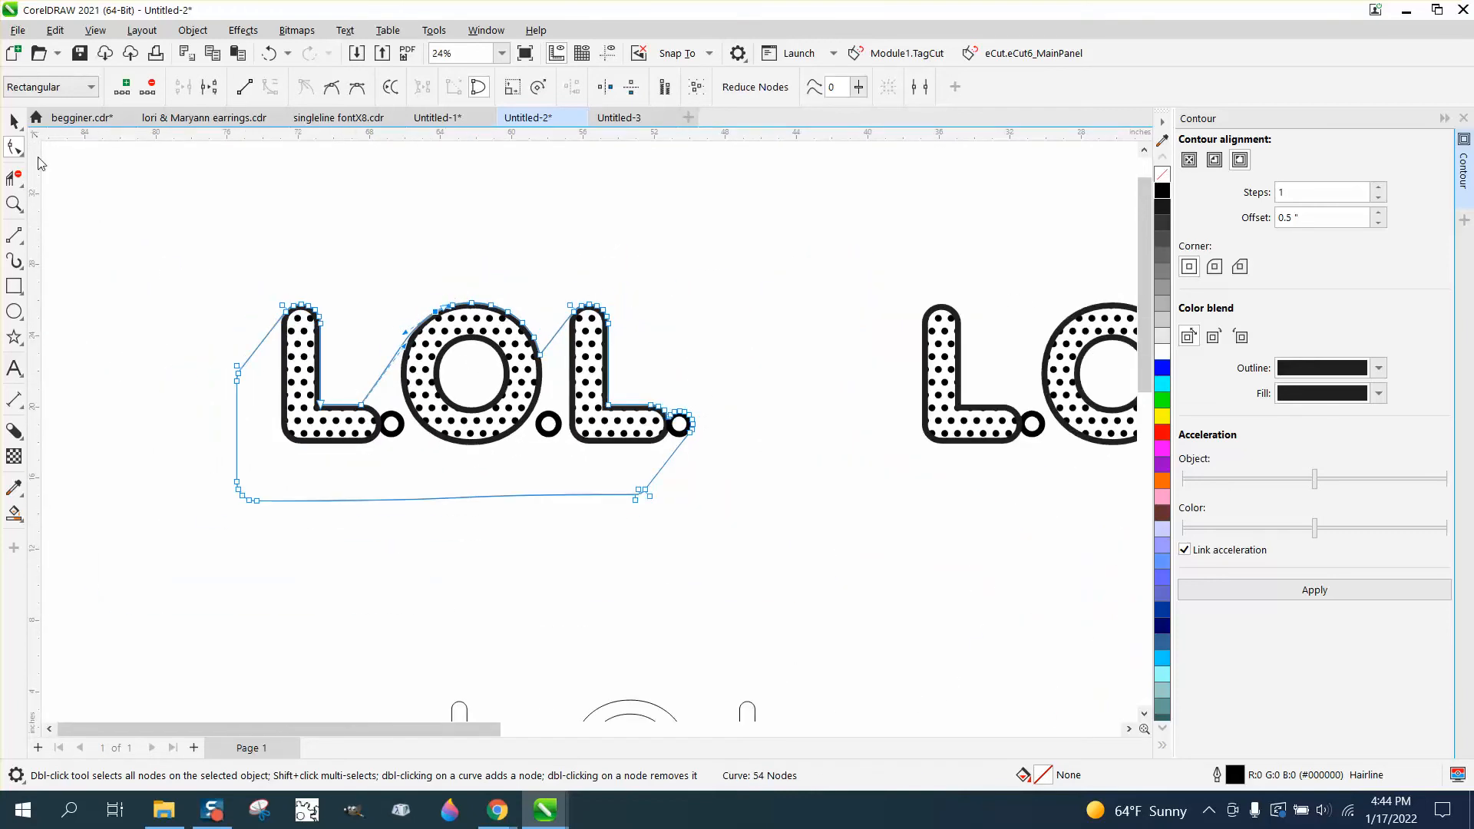
{"action": "left_click", "coordinate": [14, 120]}
{"action": "scroll", "coordinate": [580, 525], "scroll_direction": "down", "scroll_amount": 1}
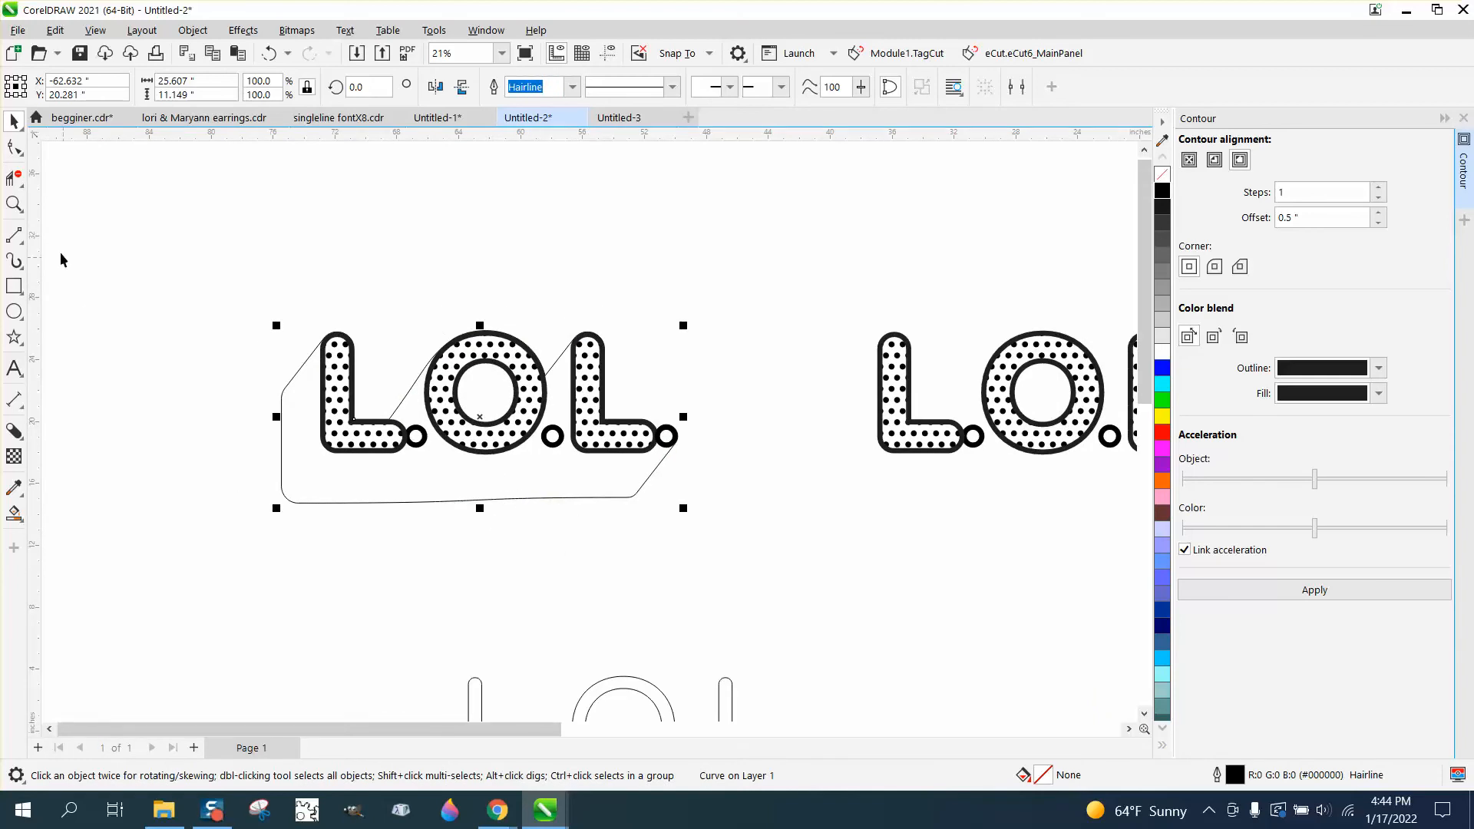
Step: Delete the three surplus nodes at the shadow outline's lower-right corner, keeping a single corner node
{"action": "left_click", "coordinate": [13, 147]}
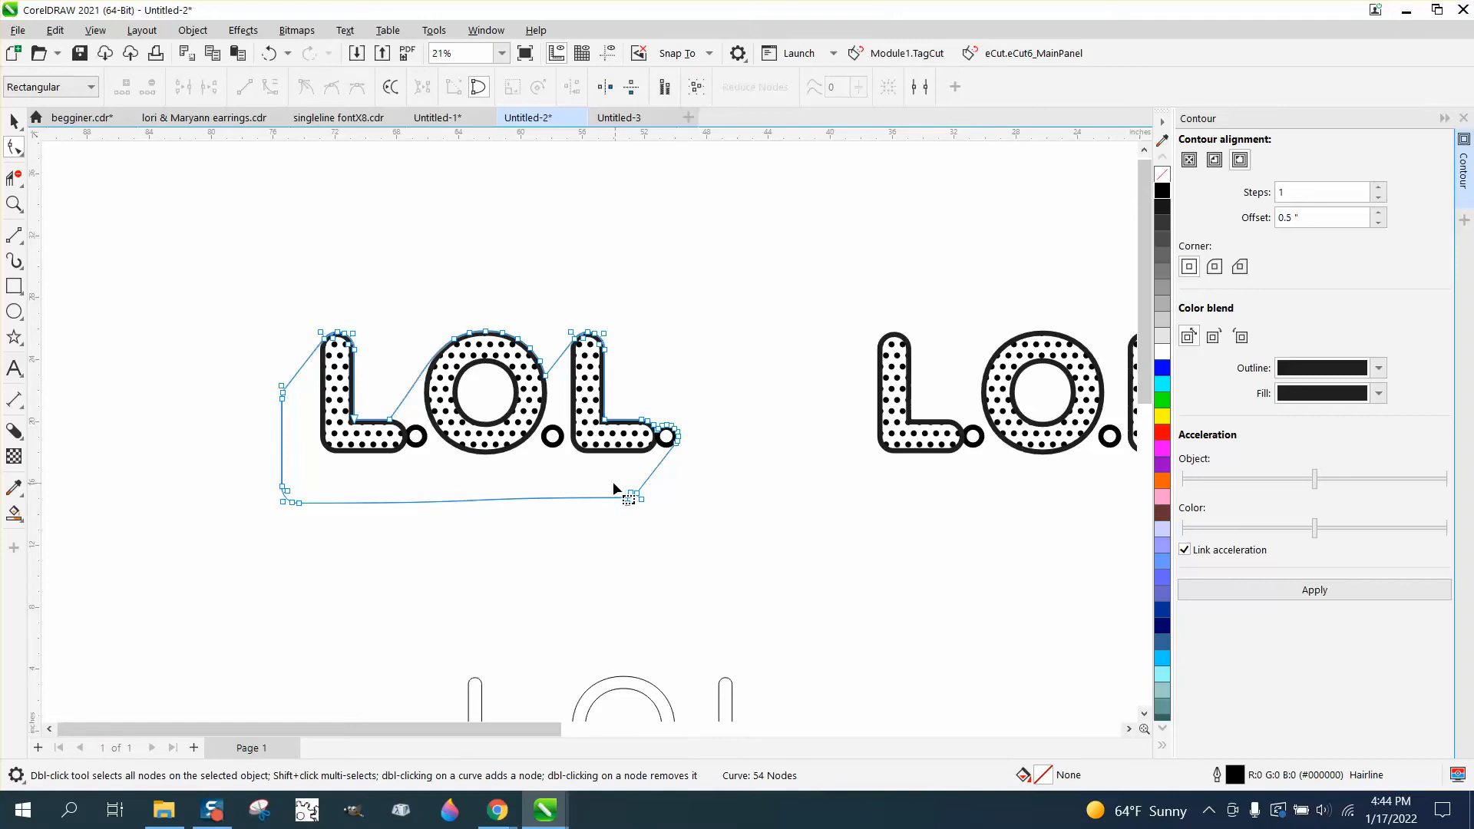
{"action": "left_click", "coordinate": [13, 204]}
{"action": "left_click_drag", "start_coordinate": [559, 478], "coordinate": [714, 563]}
{"action": "left_click", "coordinate": [13, 147]}
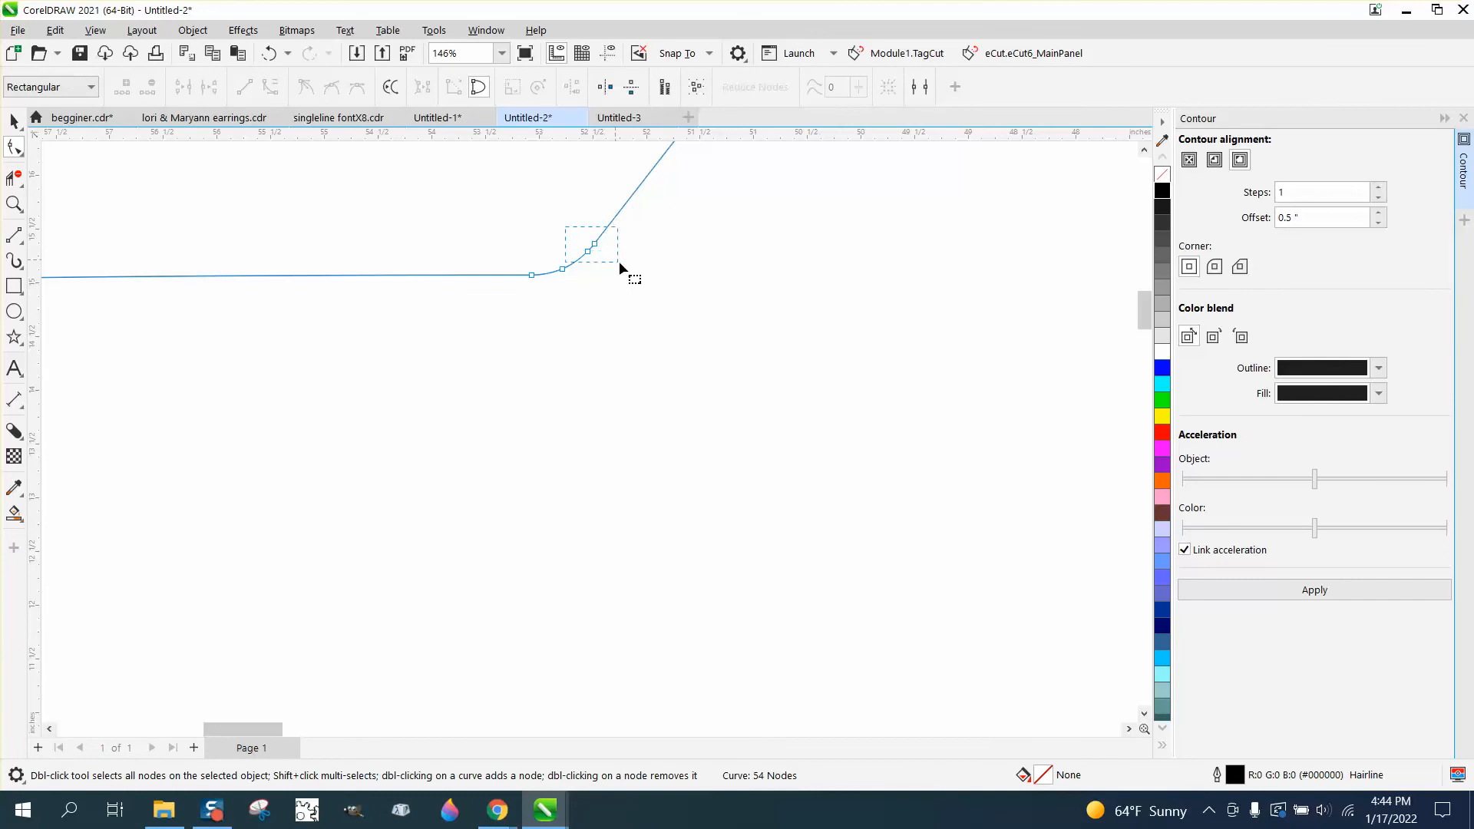
{"action": "left_click_drag", "start_coordinate": [619, 262], "coordinate": [624, 266]}
{"action": "key", "text": "Delete"}
{"action": "double_click", "coordinate": [563, 270]}
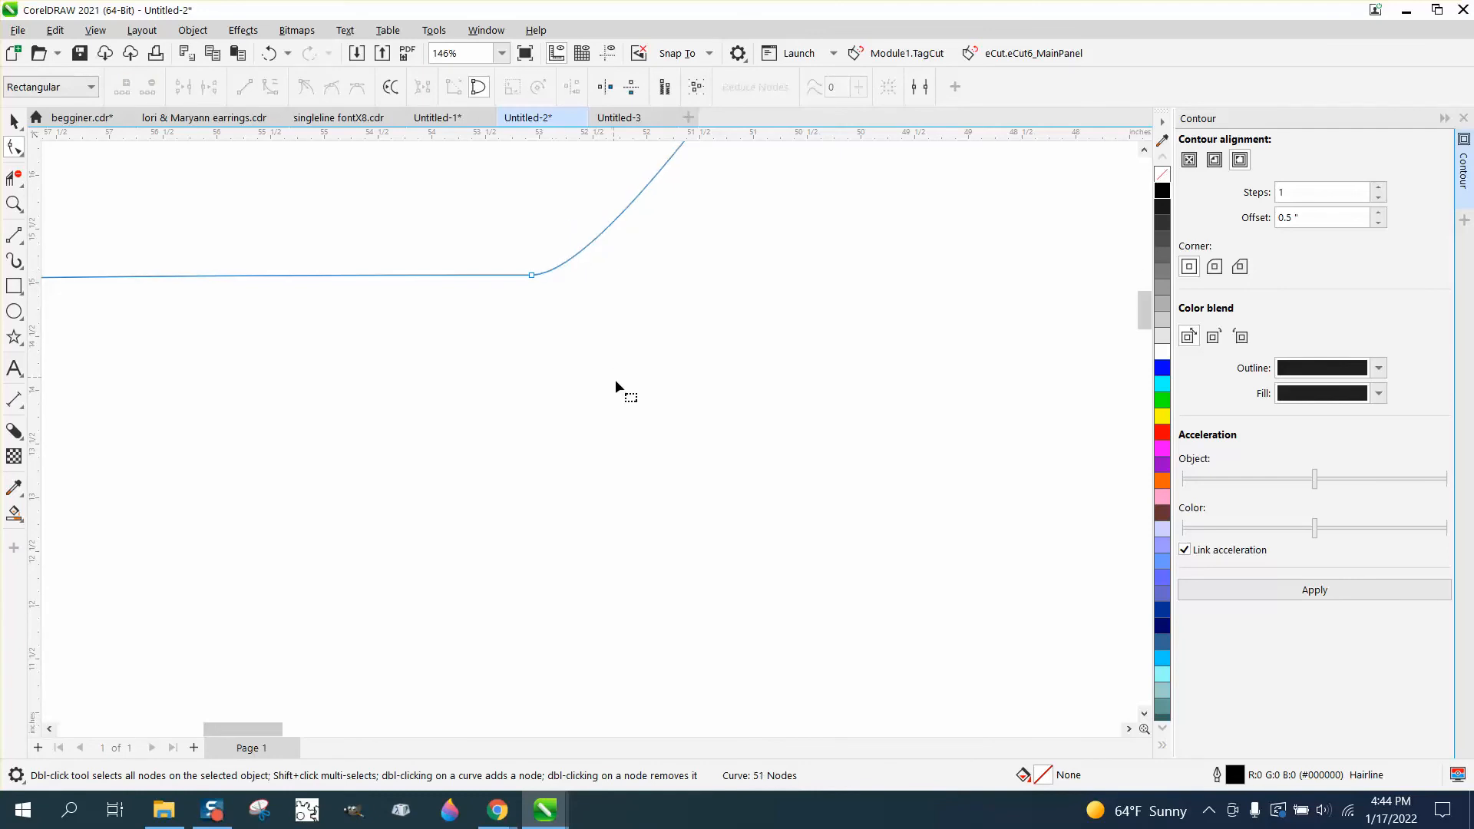
Step: Lower the shadow's lower-right corner node slightly to level the bottom edge
{"action": "scroll", "coordinate": [665, 430], "scroll_direction": "down", "scroll_amount": 5}
{"action": "left_click", "coordinate": [621, 384]}
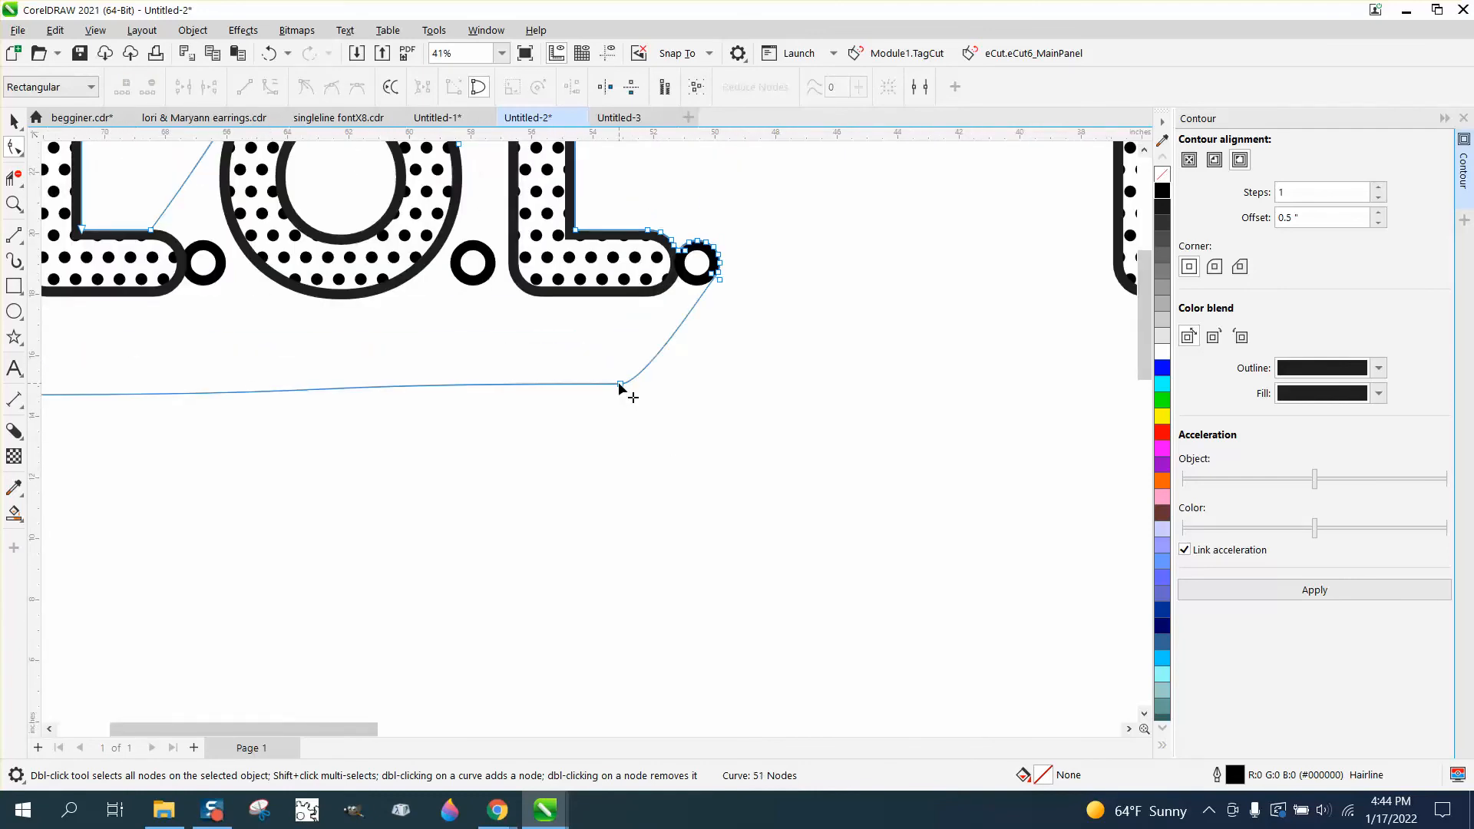
{"action": "left_click_drag", "start_coordinate": [622, 385], "coordinate": [623, 396]}
{"action": "scroll", "coordinate": [688, 417], "scroll_direction": "down", "scroll_amount": 2}
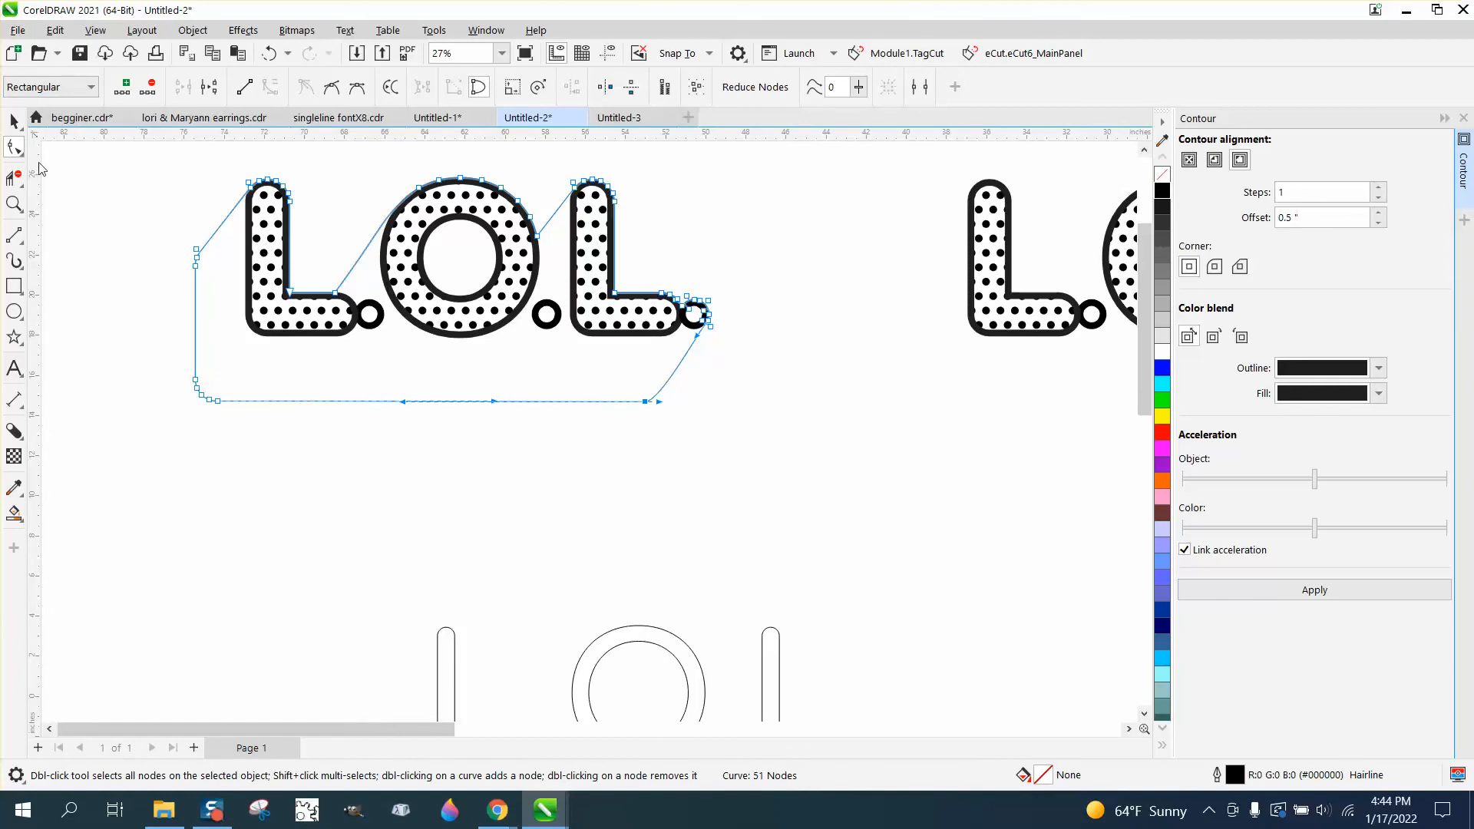
Step: Smart-fill the shadow area and the O's center with magenta and no outline
{"action": "left_click", "coordinate": [14, 512]}
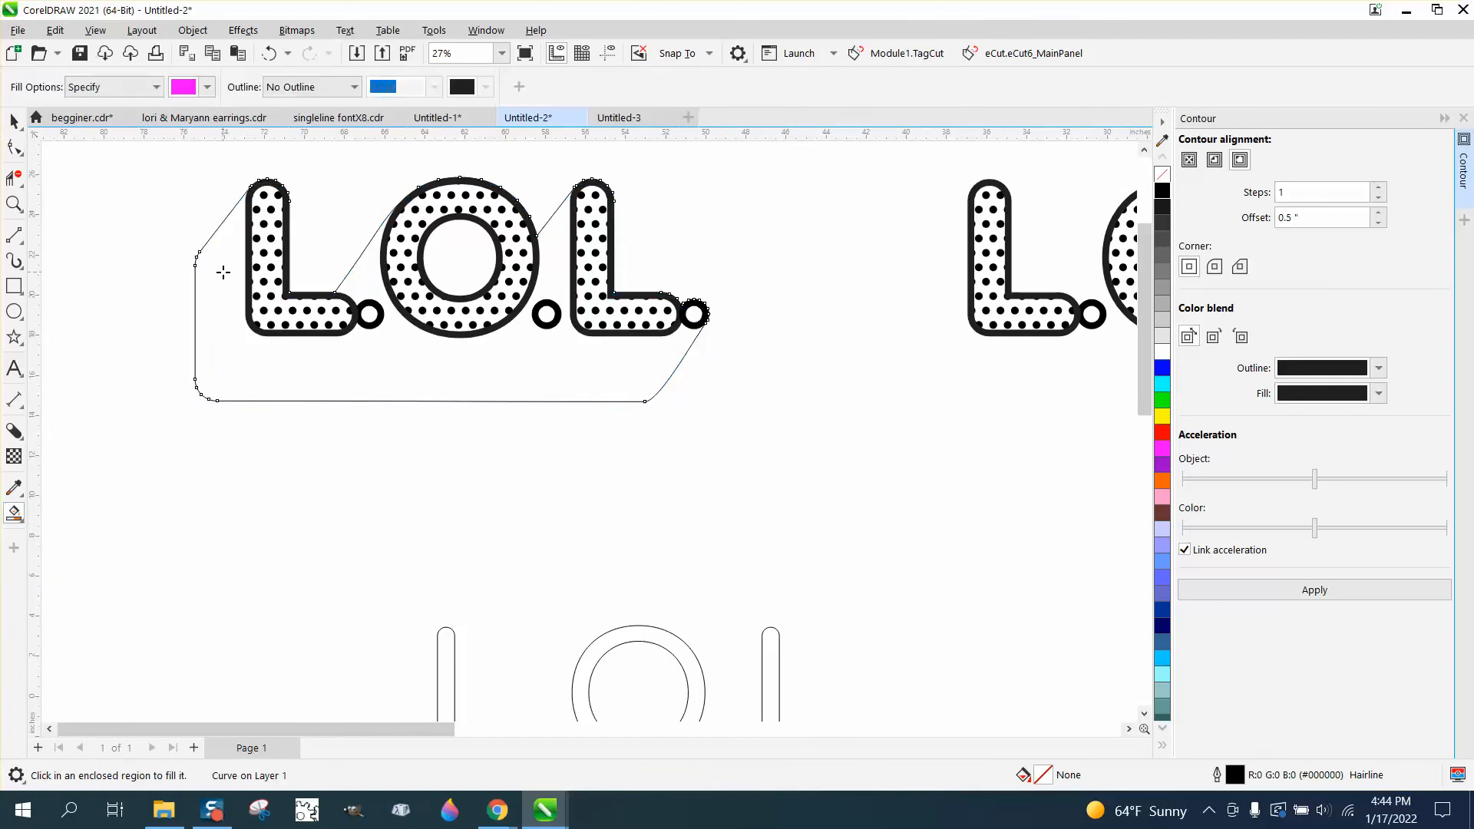
{"action": "left_click", "coordinate": [223, 273]}
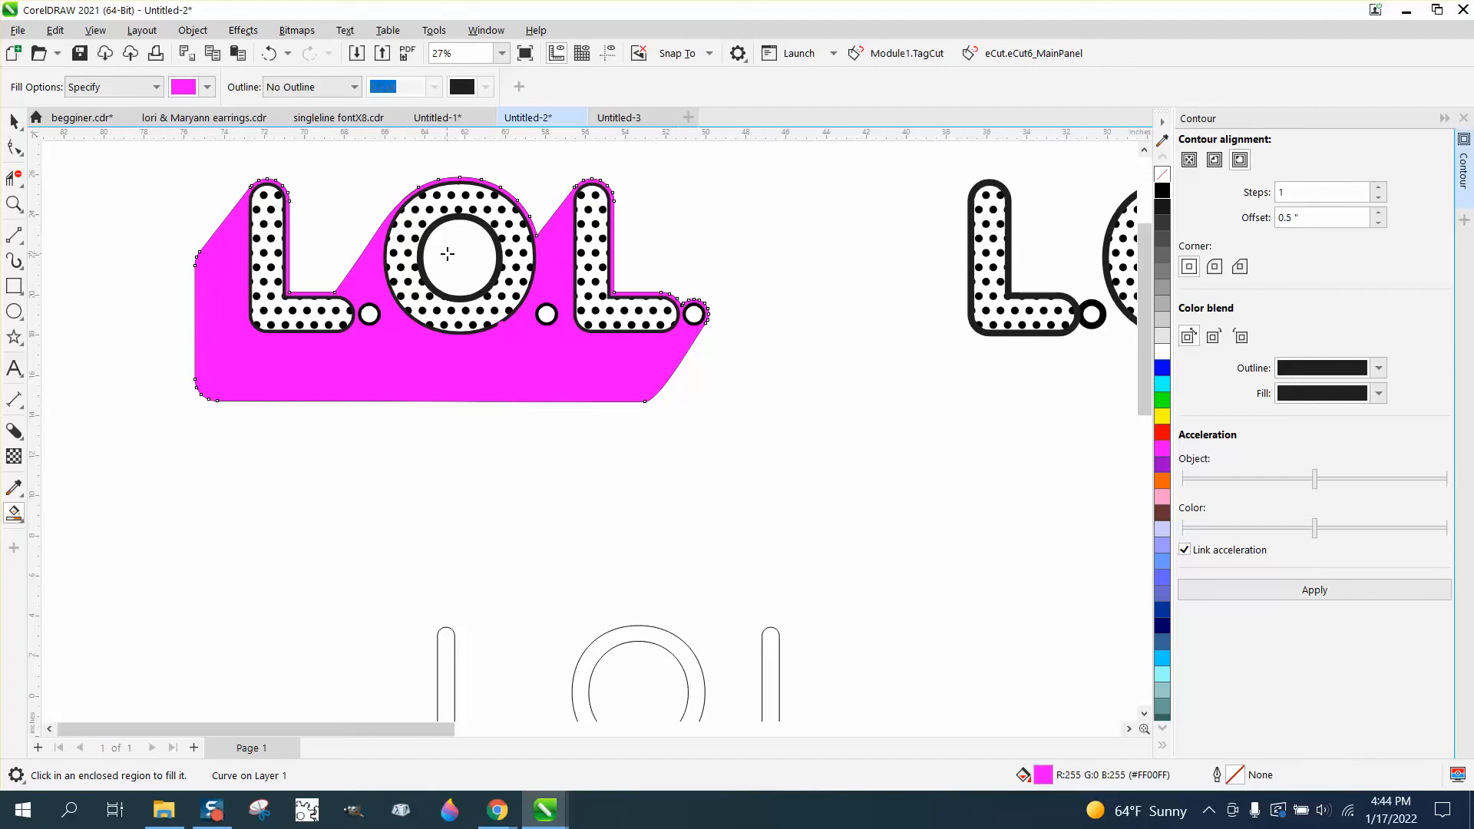
{"action": "left_click", "coordinate": [448, 254]}
{"action": "left_click", "coordinate": [14, 121]}
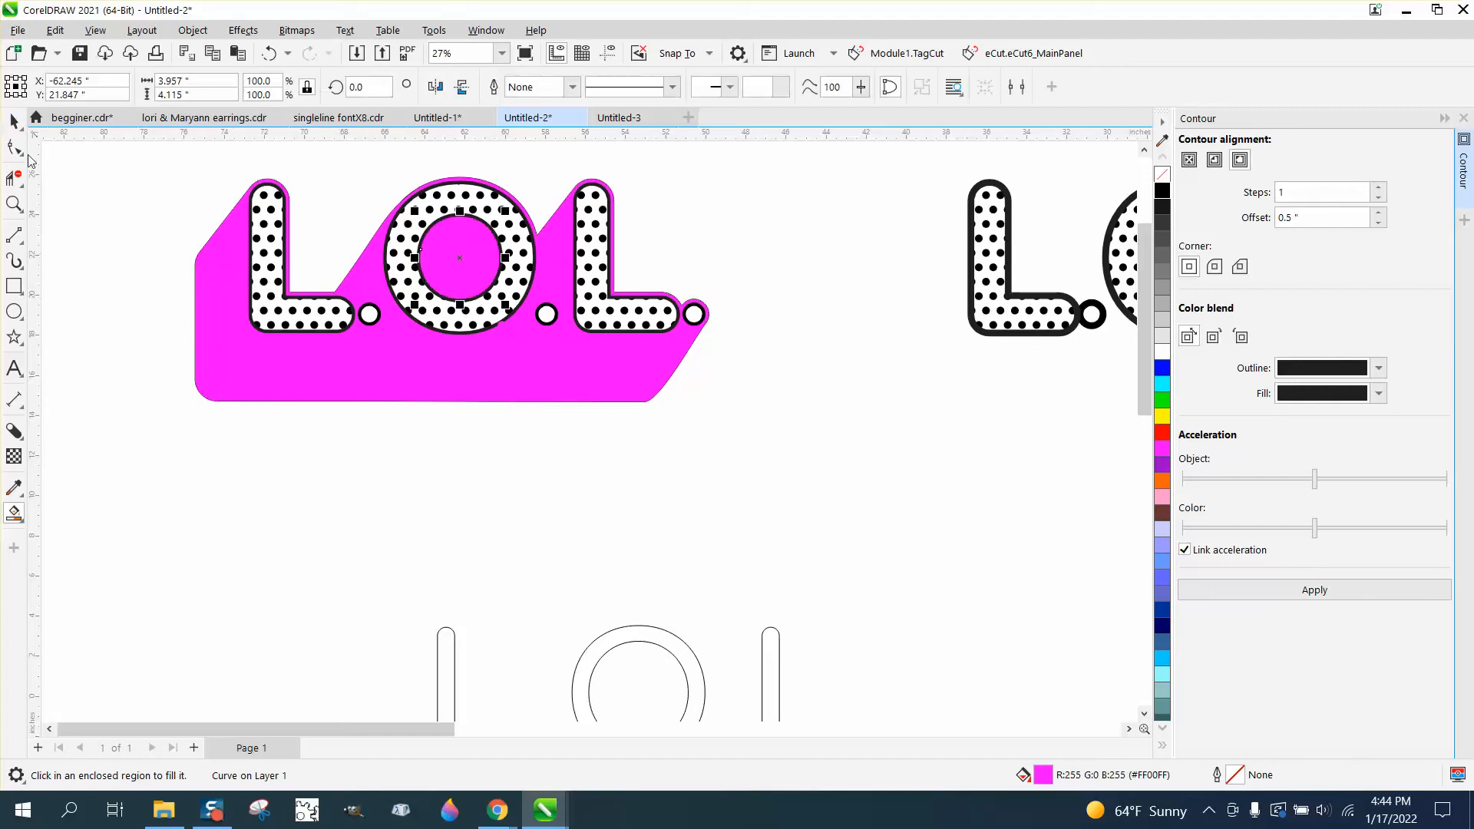
Step: Examine the magenta margin around the last L and its period, and compare the result with the original pink Birthday Girl design
{"action": "scroll", "coordinate": [461, 382], "scroll_direction": "down", "scroll_amount": 4}
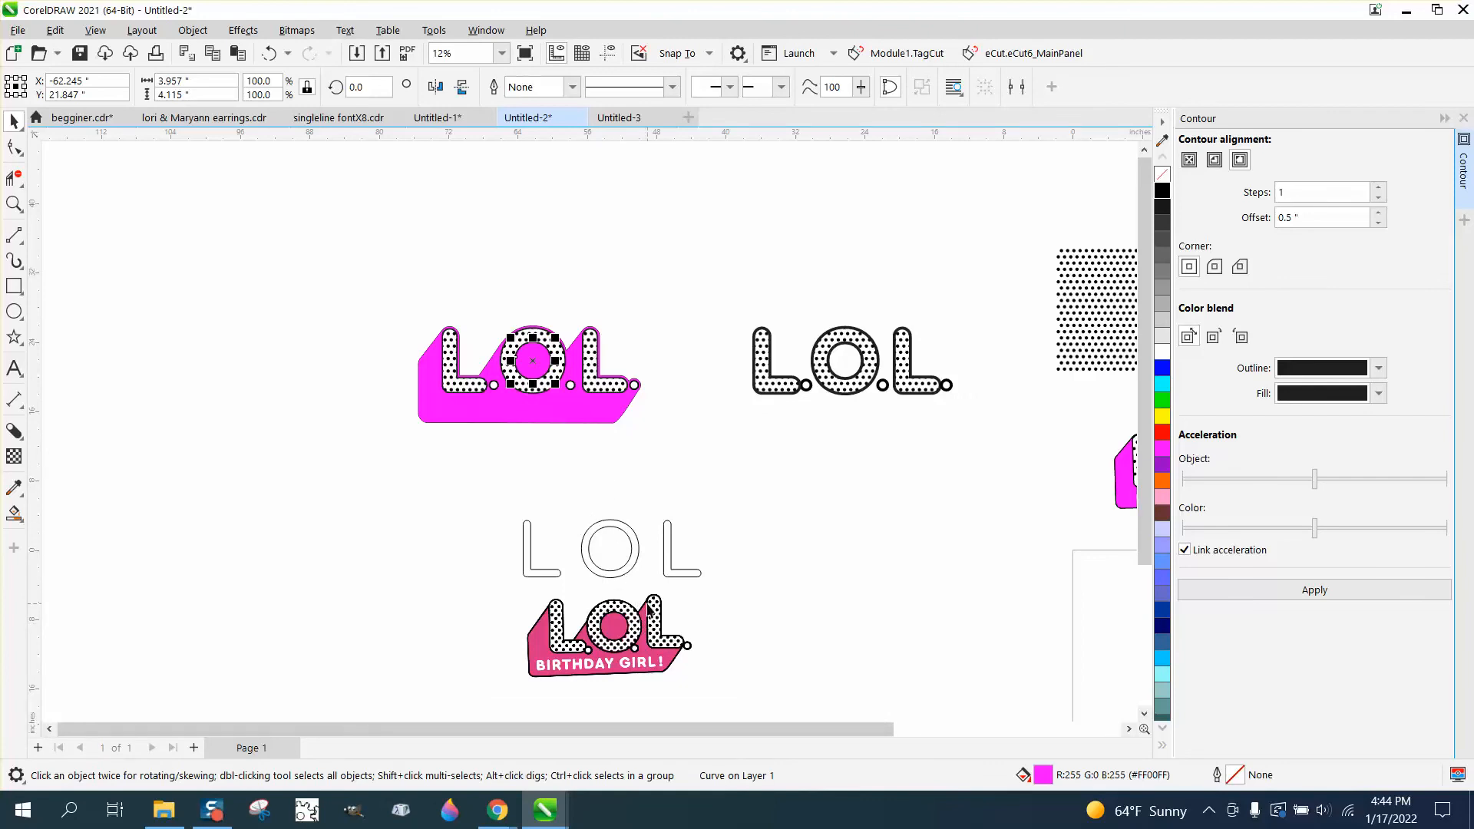
{"action": "left_click", "coordinate": [14, 204]}
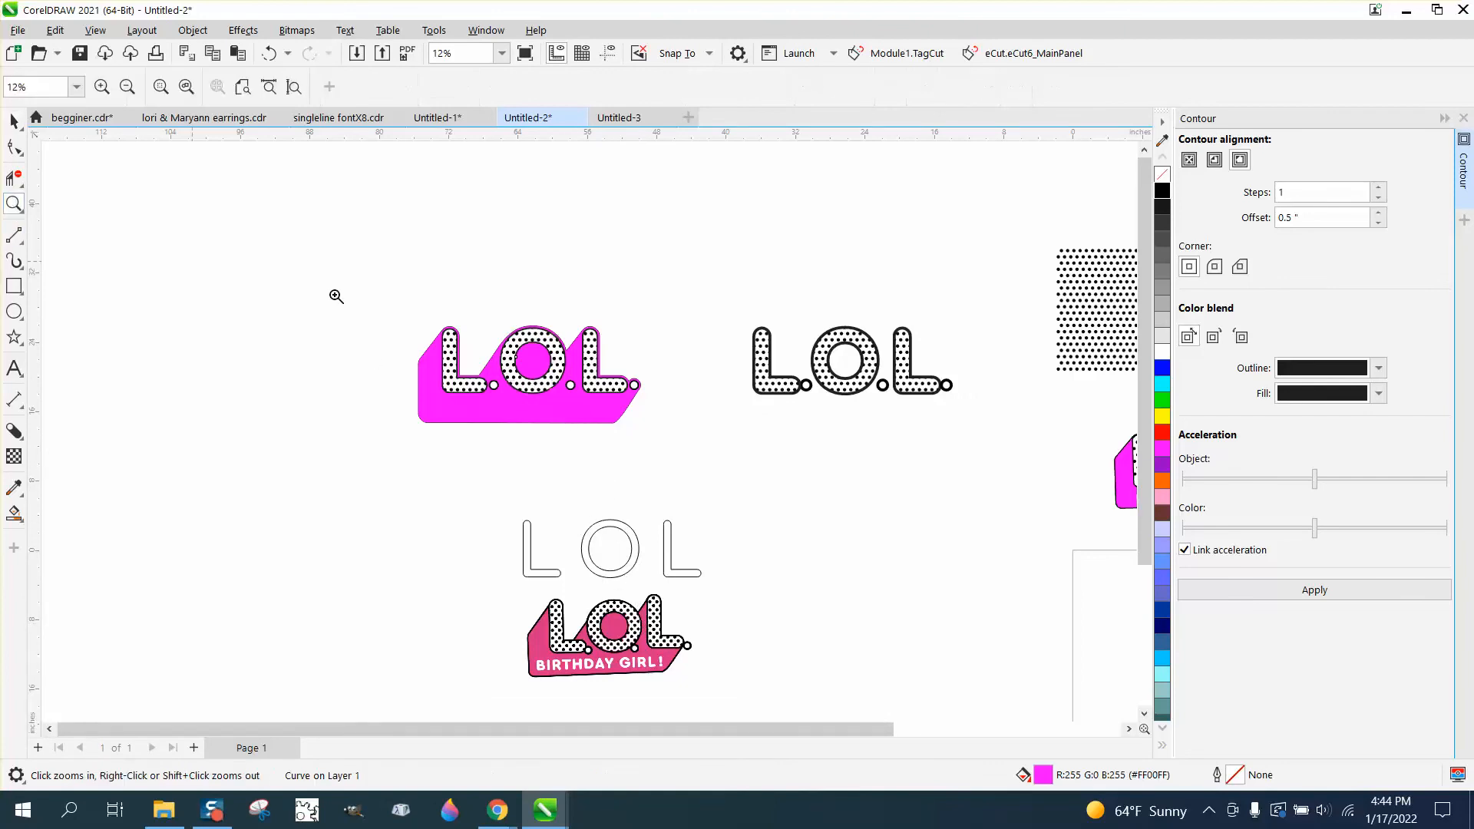
{"action": "left_click_drag", "start_coordinate": [576, 357], "coordinate": [636, 404]}
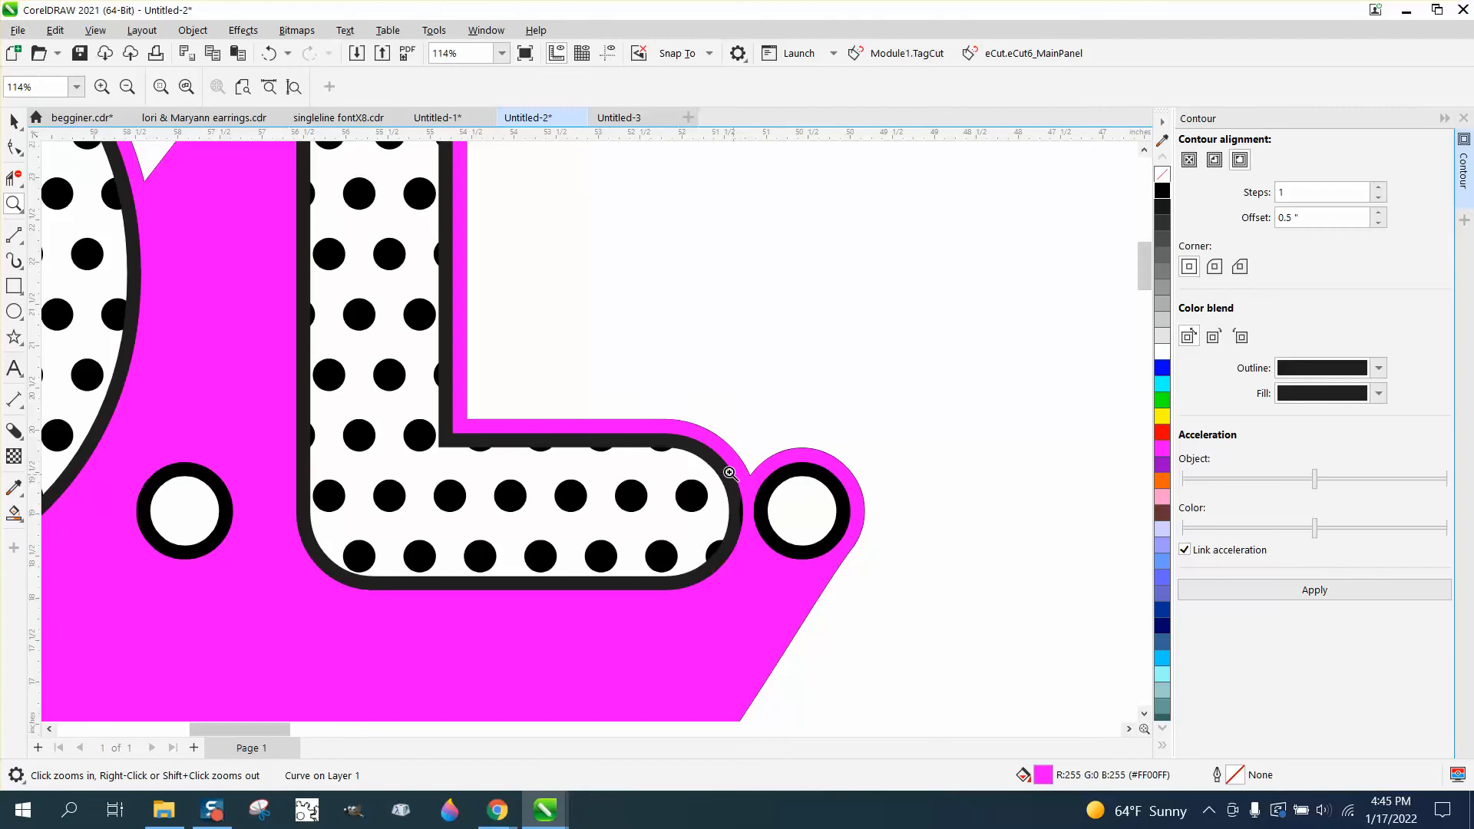
{"action": "scroll", "coordinate": [734, 418], "scroll_direction": "down", "scroll_amount": 3}
{"action": "scroll", "coordinate": [734, 417], "scroll_direction": "down", "scroll_amount": 2}
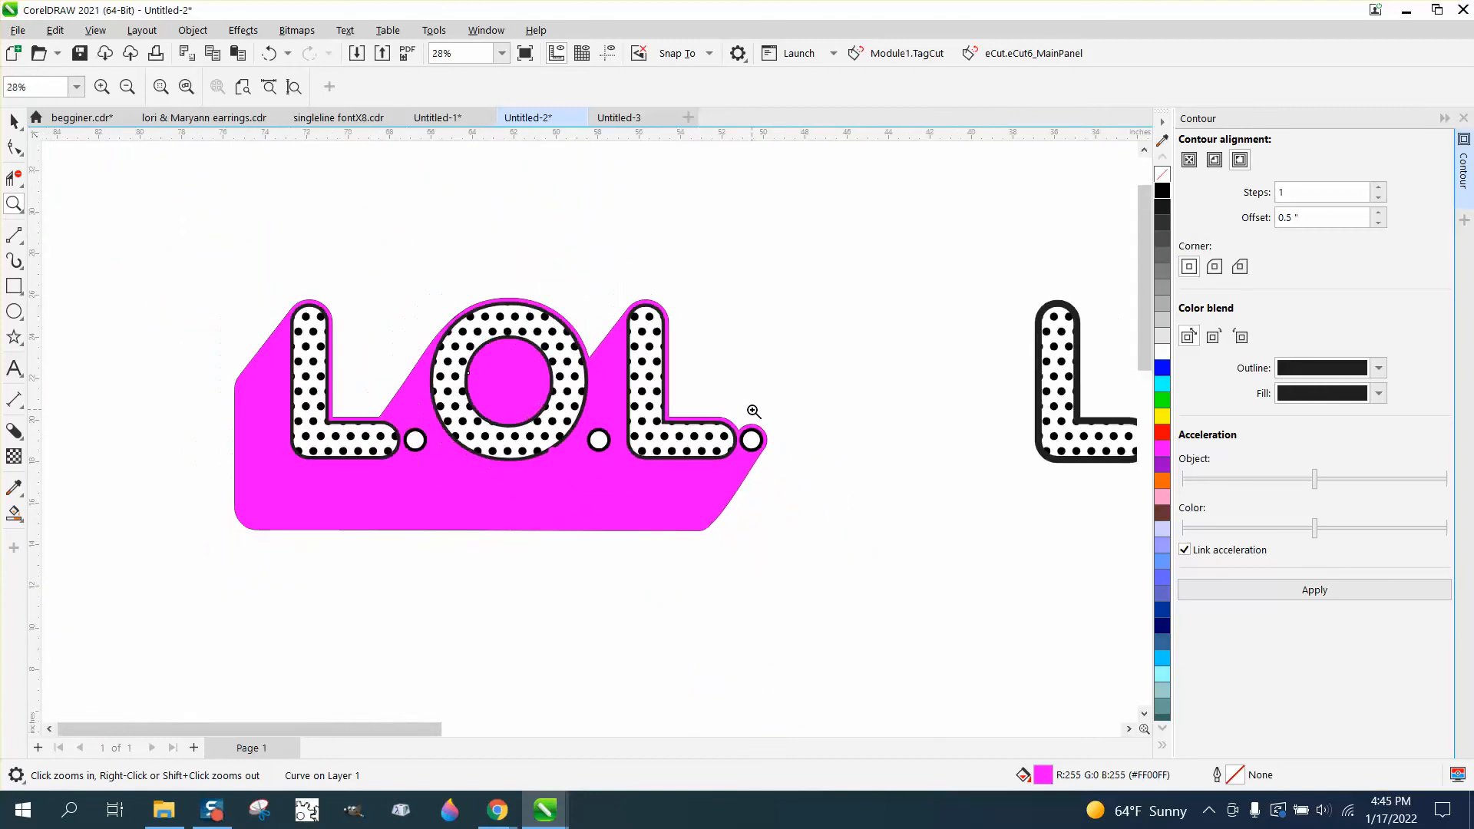
{"action": "left_click", "coordinate": [14, 514]}
{"action": "scroll", "coordinate": [419, 597], "scroll_direction": "down", "scroll_amount": 5}
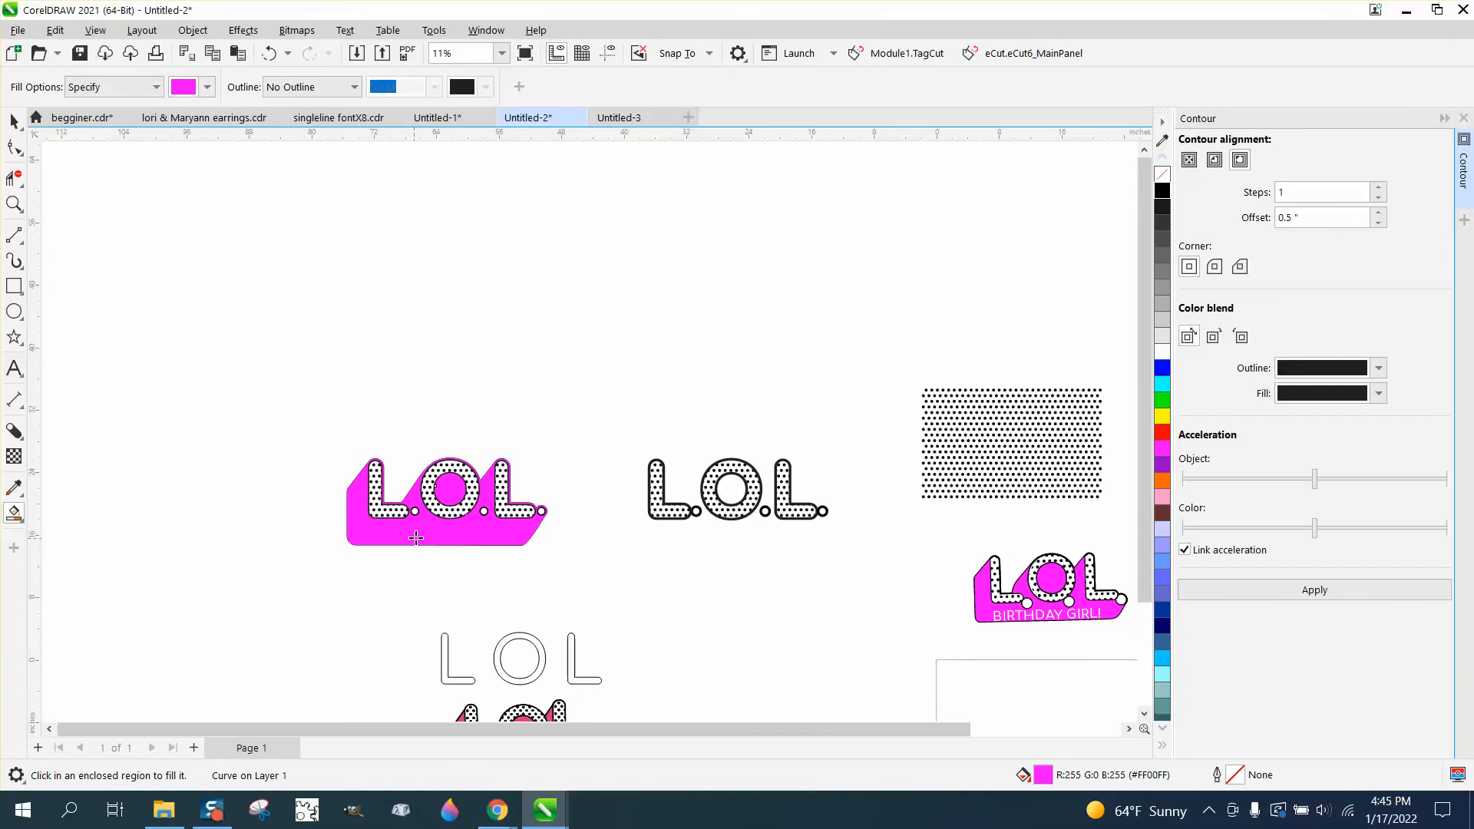
{"action": "left_click", "coordinate": [14, 204]}
{"action": "left_click_drag", "start_coordinate": [430, 636], "coordinate": [658, 711]}
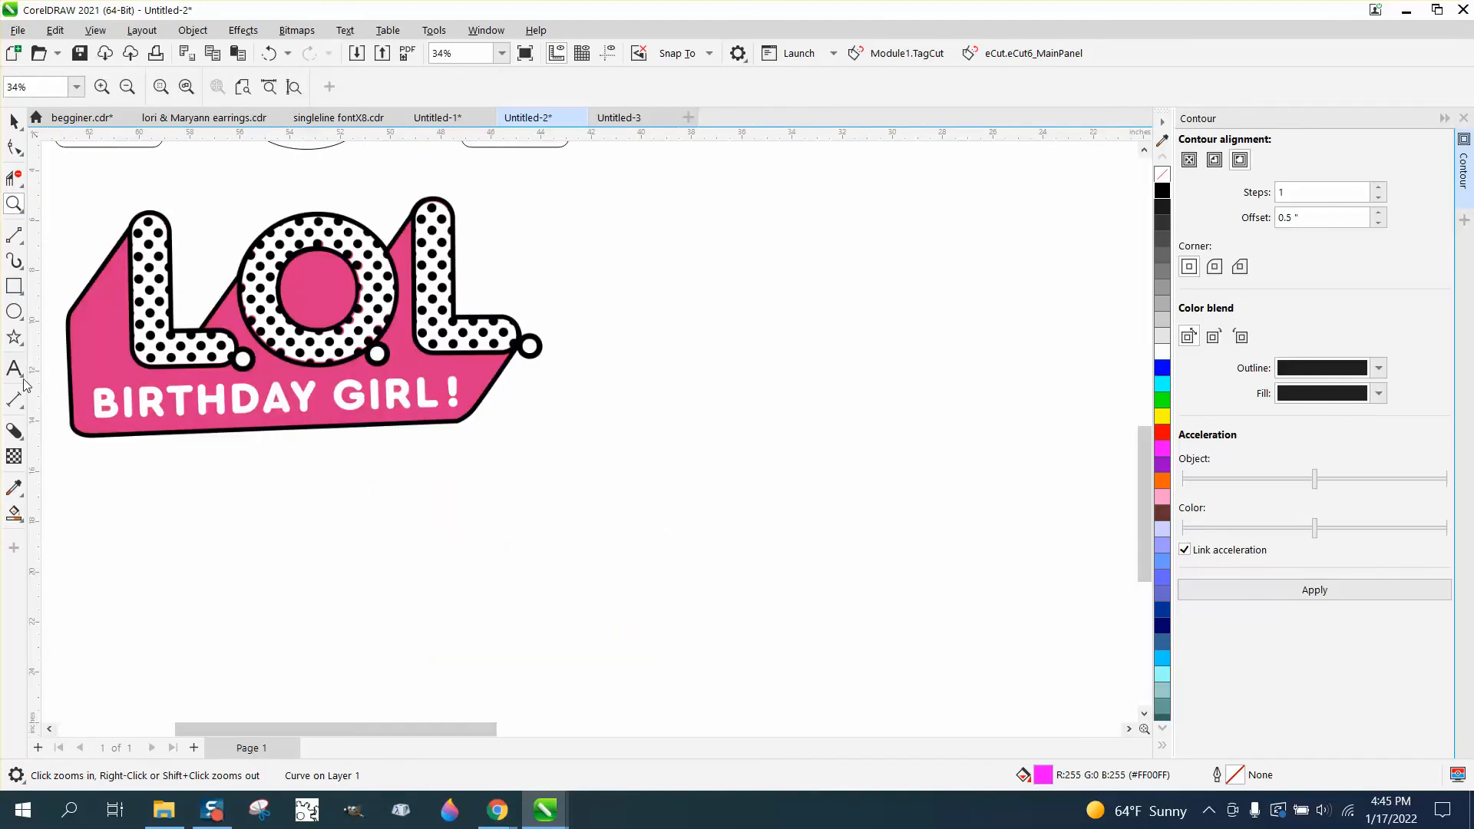
Step: Add the text "BIRTHDAY GIRL!" in the empty area below the original pink design
{"action": "left_click", "coordinate": [14, 368]}
{"action": "left_click", "coordinate": [205, 515]}
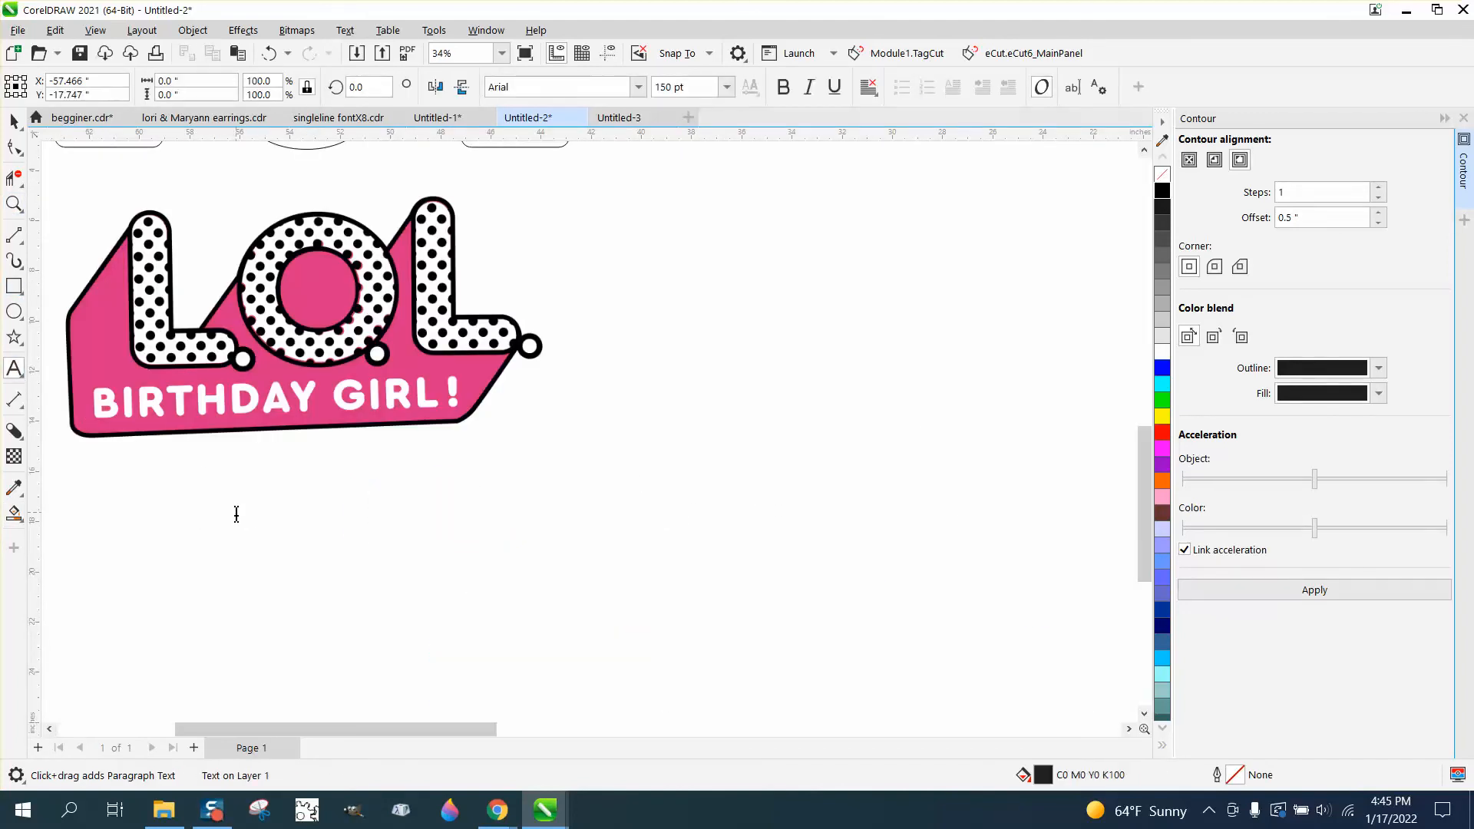
{"action": "type", "text": "BIR"}
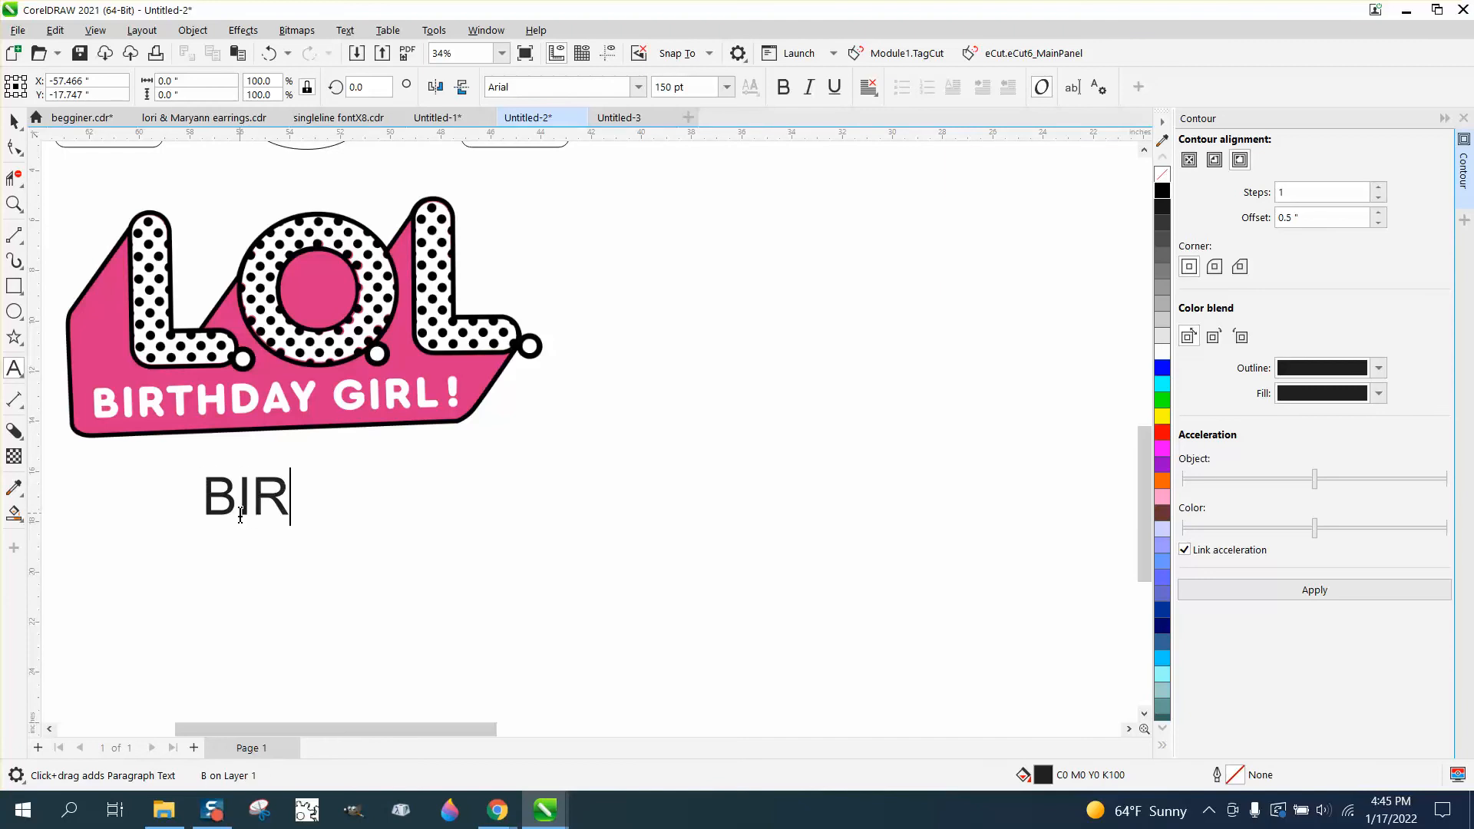
{"action": "type", "text": "THD"}
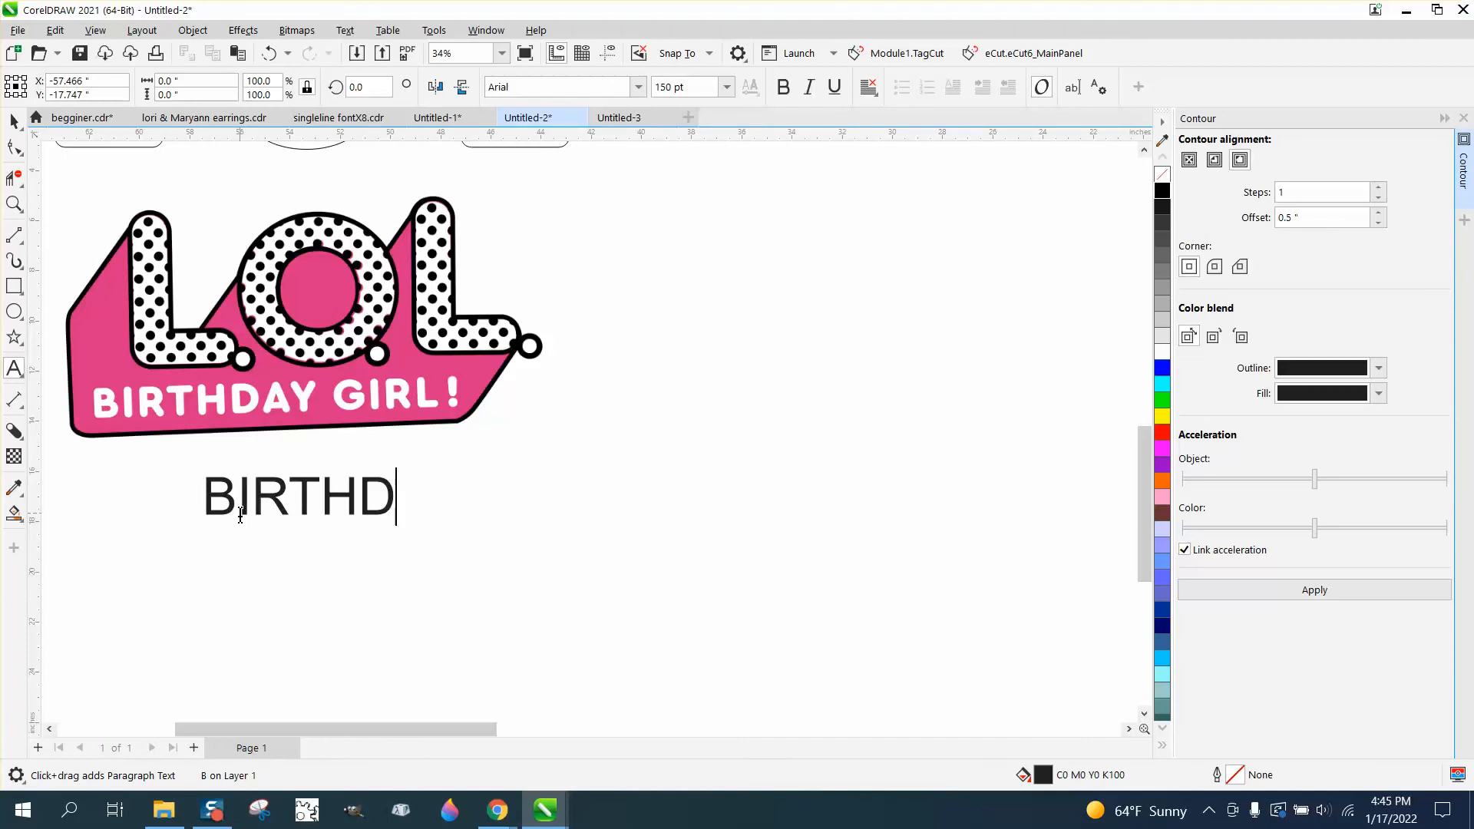
{"action": "type", "text": "AY GIRL"}
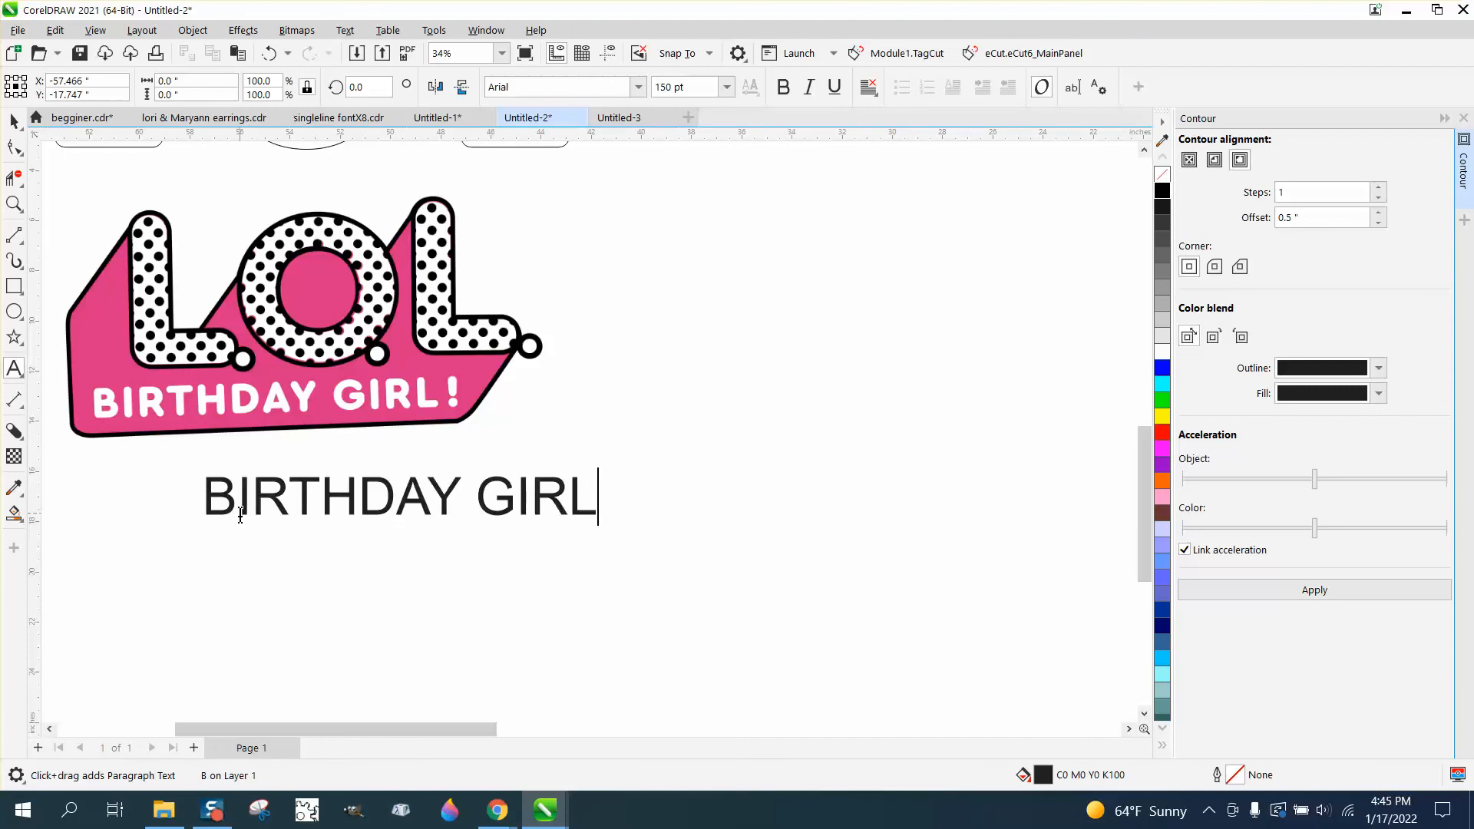
{"action": "type", "text": "!"}
{"action": "key", "text": "Escape"}
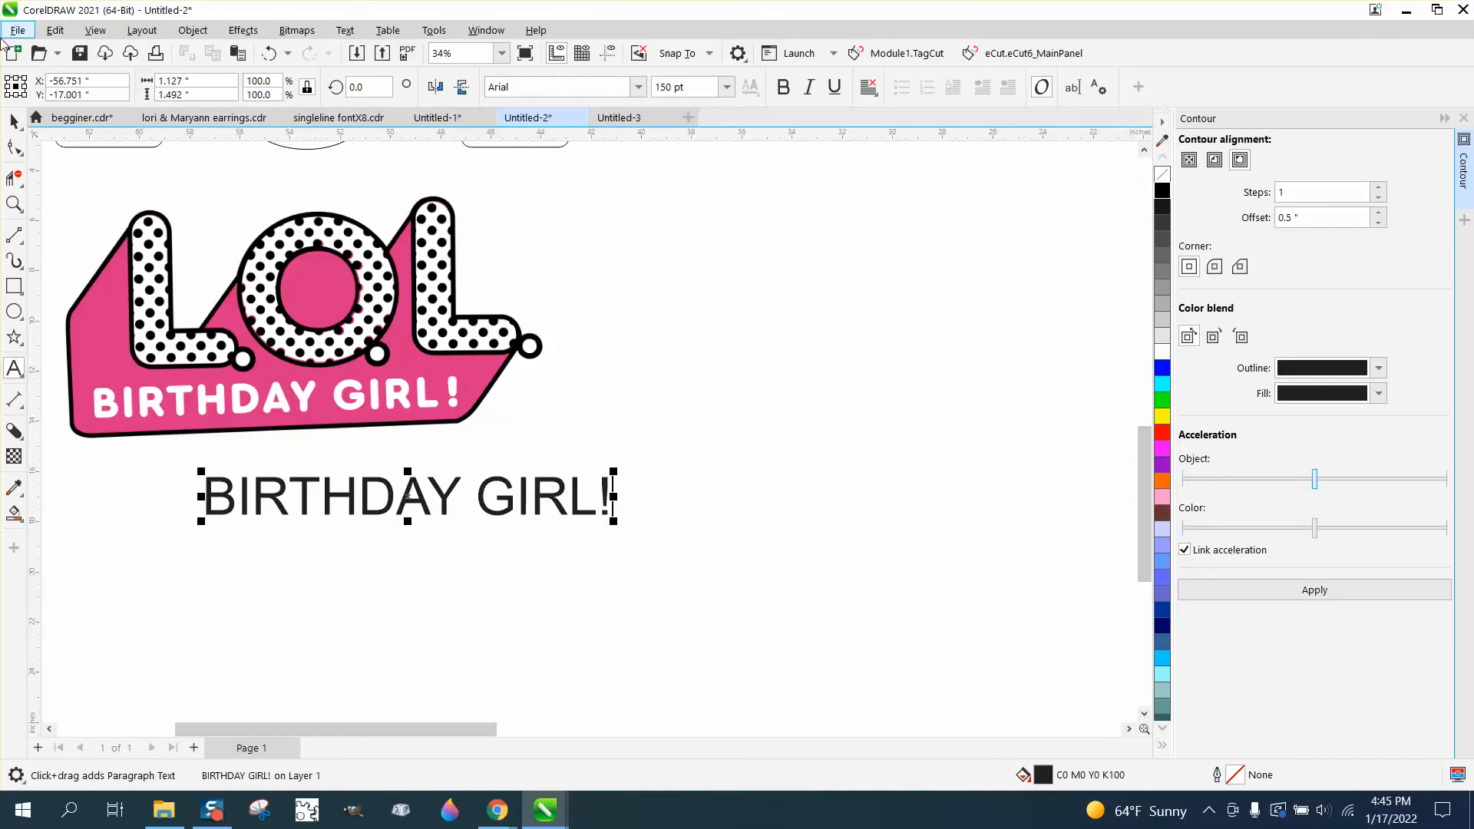
Step: Set the text's font to Comfortaa and move it onto the magenta shadow beneath the L.O.L. letters
{"action": "left_click", "coordinate": [14, 122]}
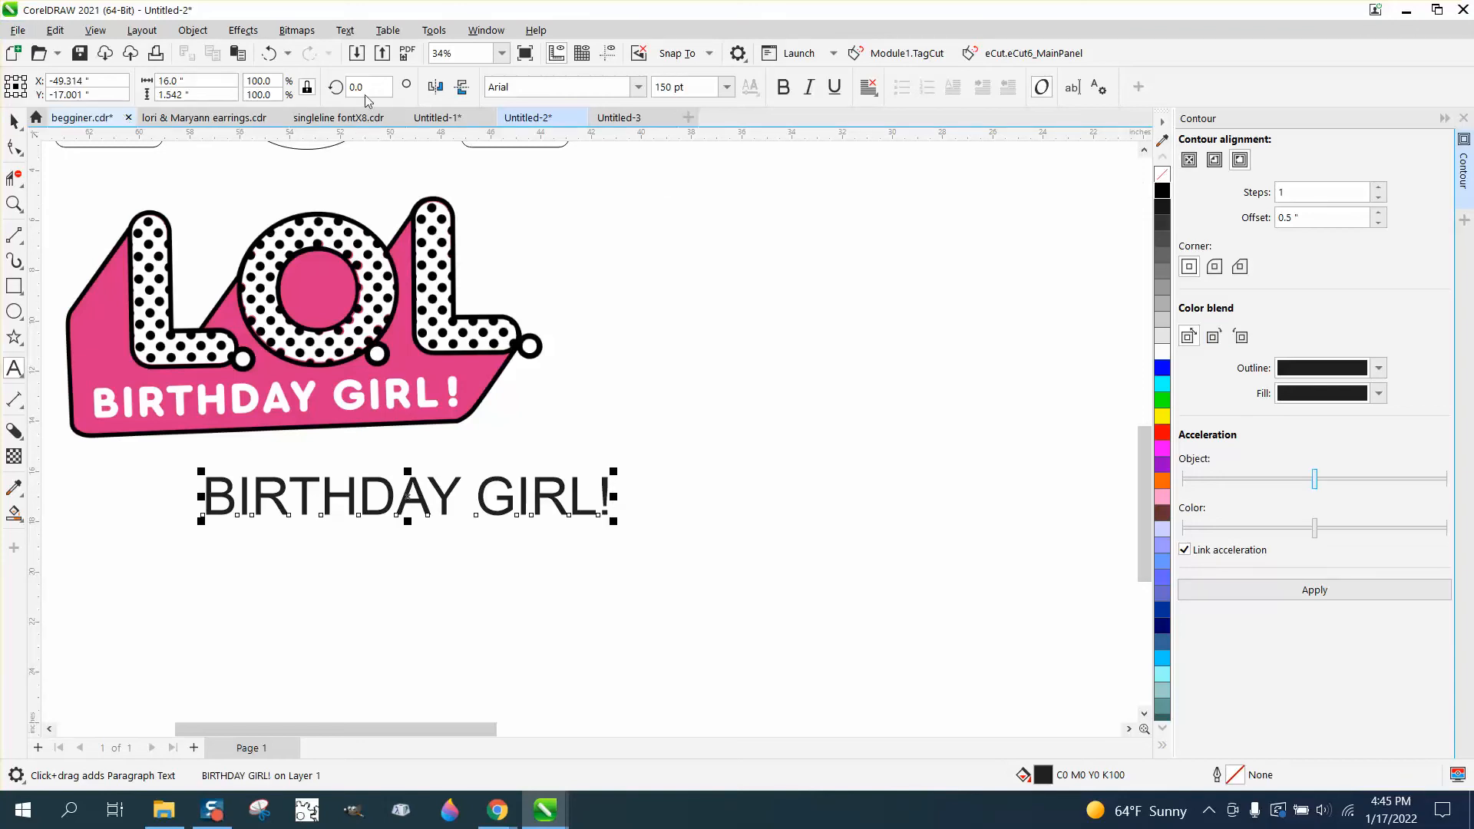
{"action": "left_click", "coordinate": [638, 87]}
{"action": "left_click", "coordinate": [572, 146]}
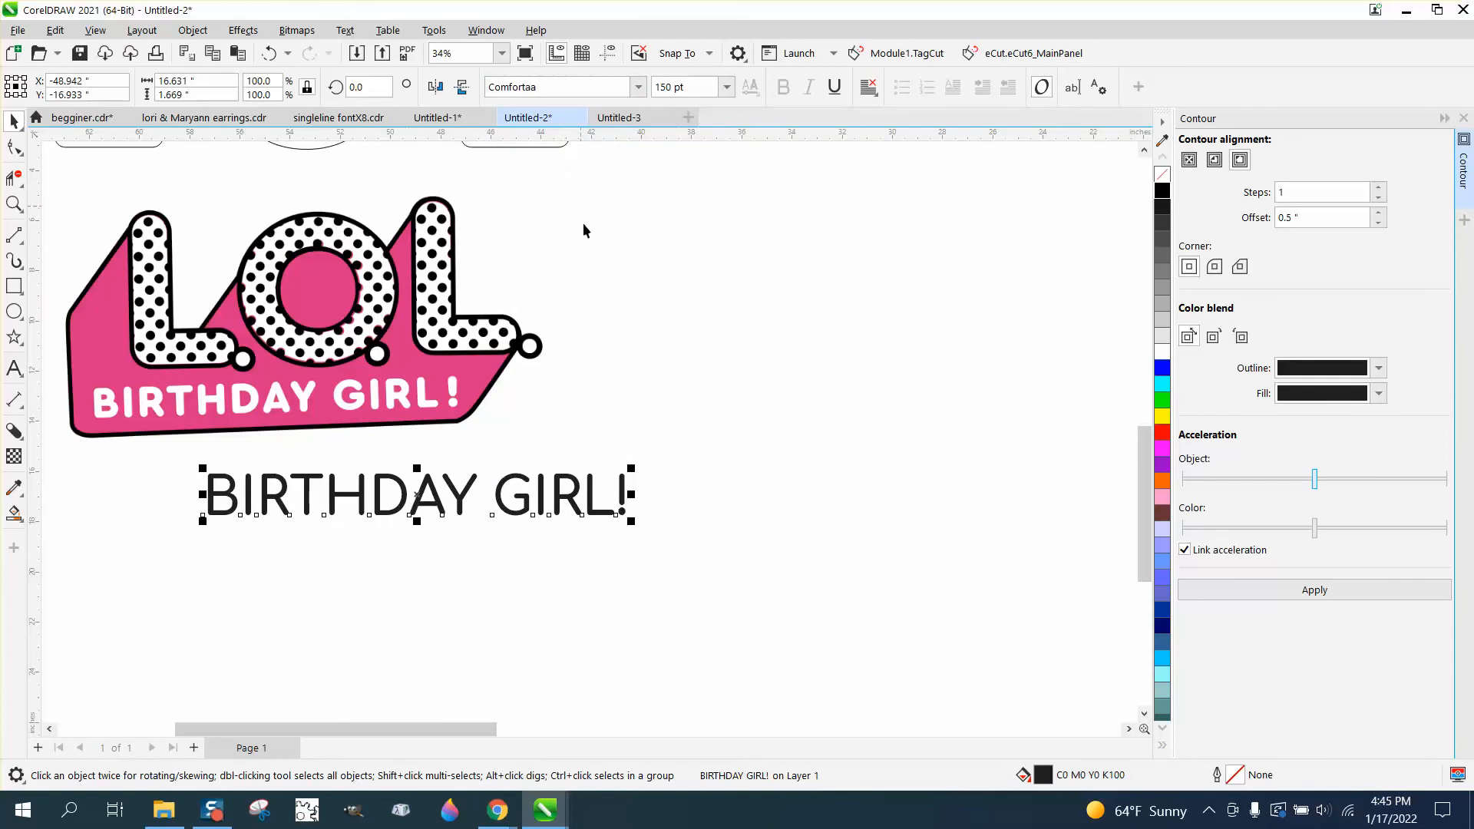
{"action": "scroll", "coordinate": [698, 441], "scroll_direction": "down", "scroll_amount": 5}
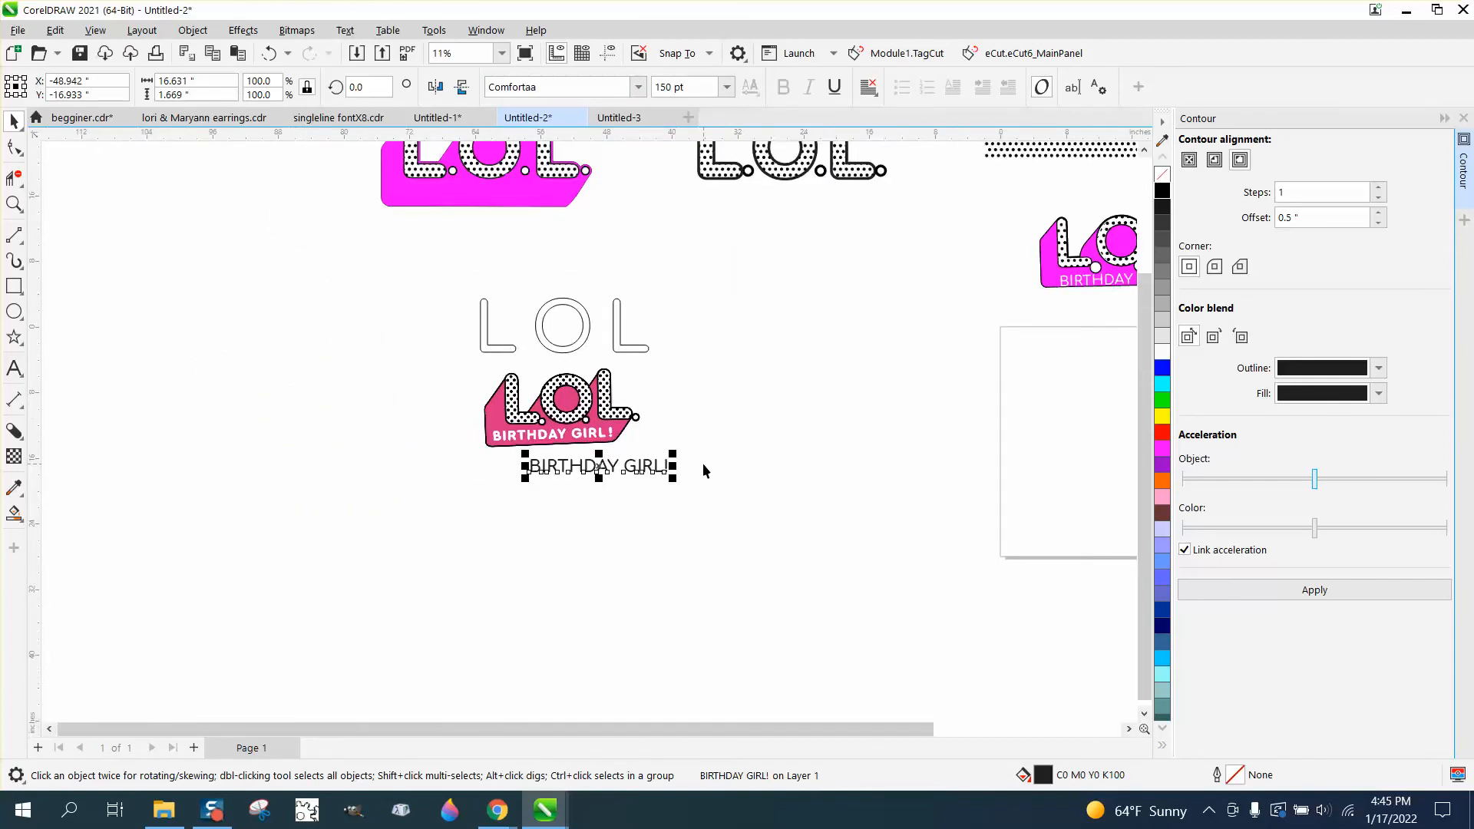
{"action": "left_click_drag", "start_coordinate": [614, 465], "coordinate": [515, 238]}
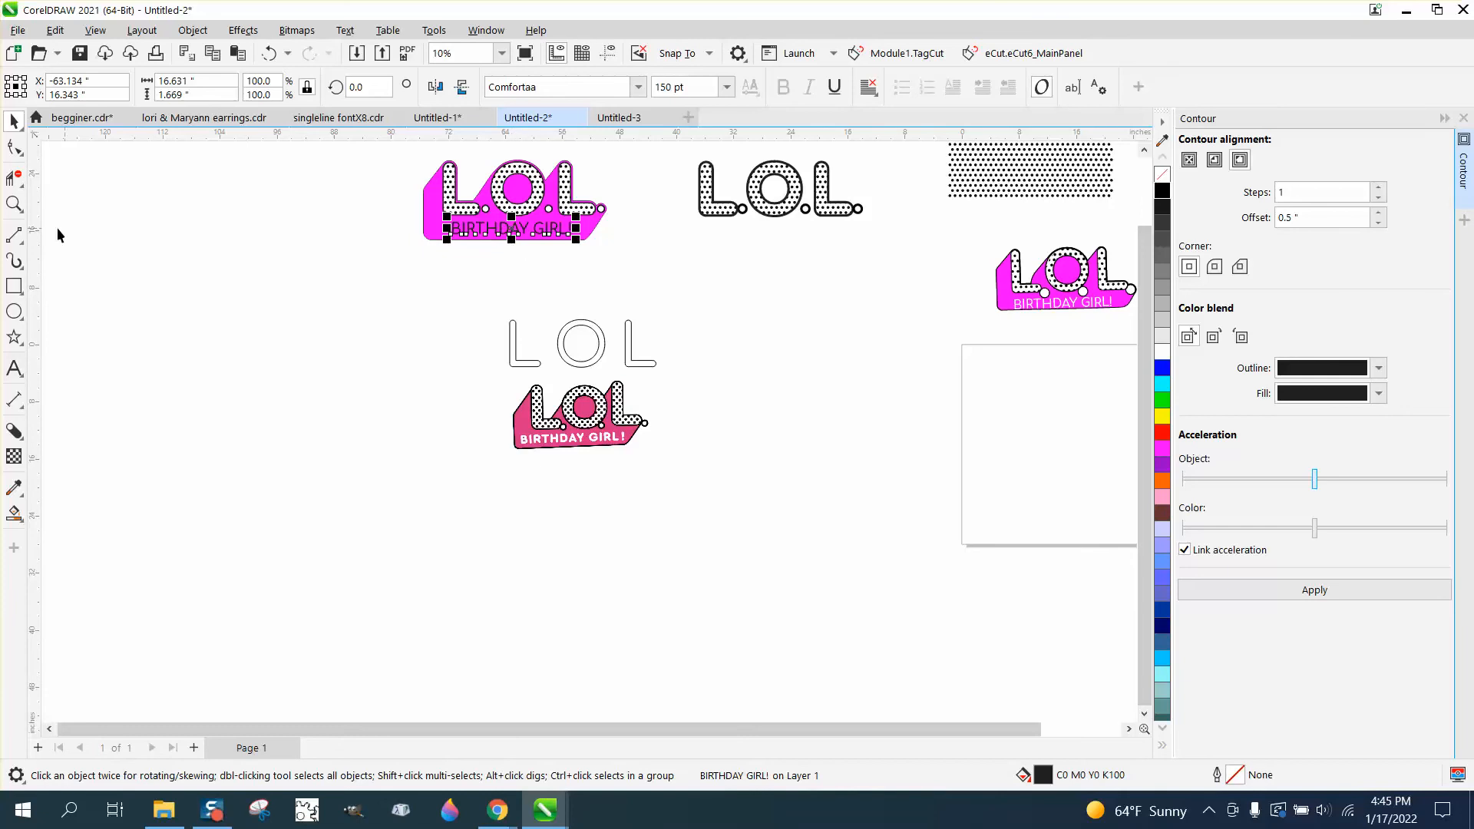
Step: Fill the BIRTHDAY GIRL! text on the shadow with white
{"action": "left_click", "coordinate": [14, 204]}
{"action": "left_click_drag", "start_coordinate": [361, 158], "coordinate": [729, 307]}
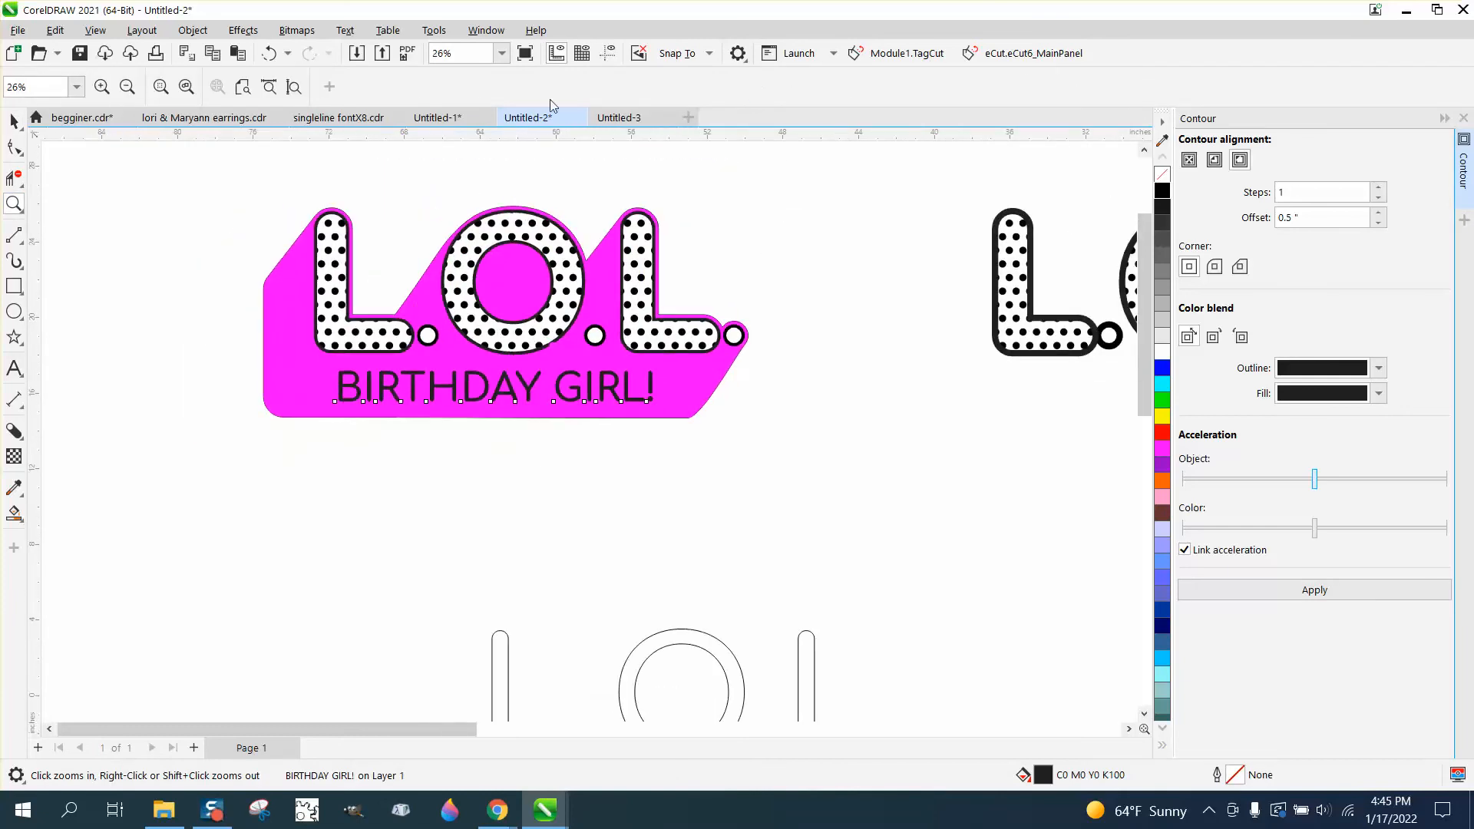
{"action": "left_click", "coordinate": [14, 120]}
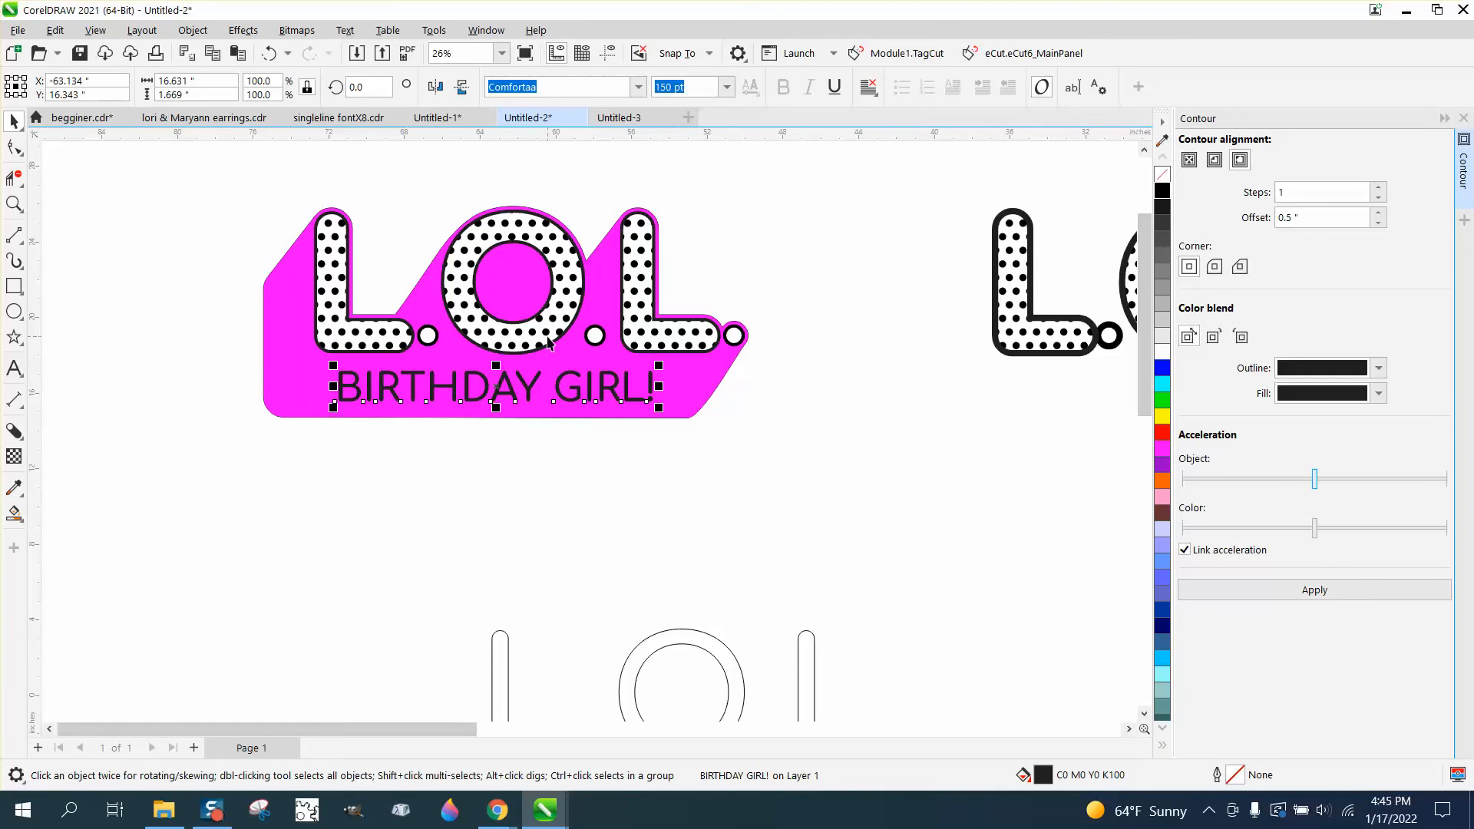
{"action": "left_click", "coordinate": [1162, 351]}
{"action": "left_click", "coordinate": [951, 464]}
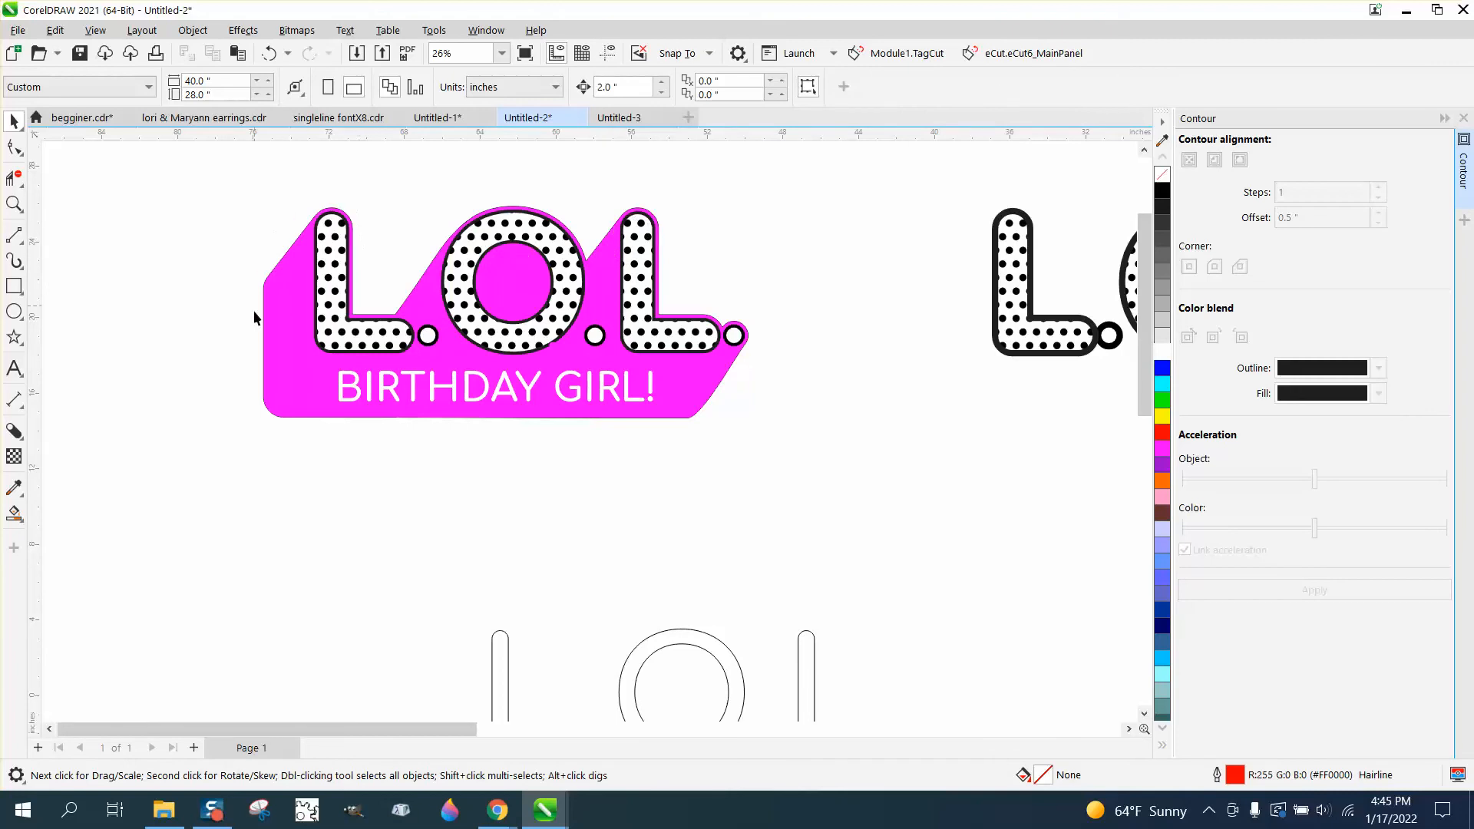
Step: Set the document's nudge distance to 0.01 inch
{"action": "scroll", "coordinate": [256, 317], "scroll_direction": "down", "scroll_amount": 2}
{"action": "scroll", "coordinate": [461, 392], "scroll_direction": "down", "scroll_amount": 2}
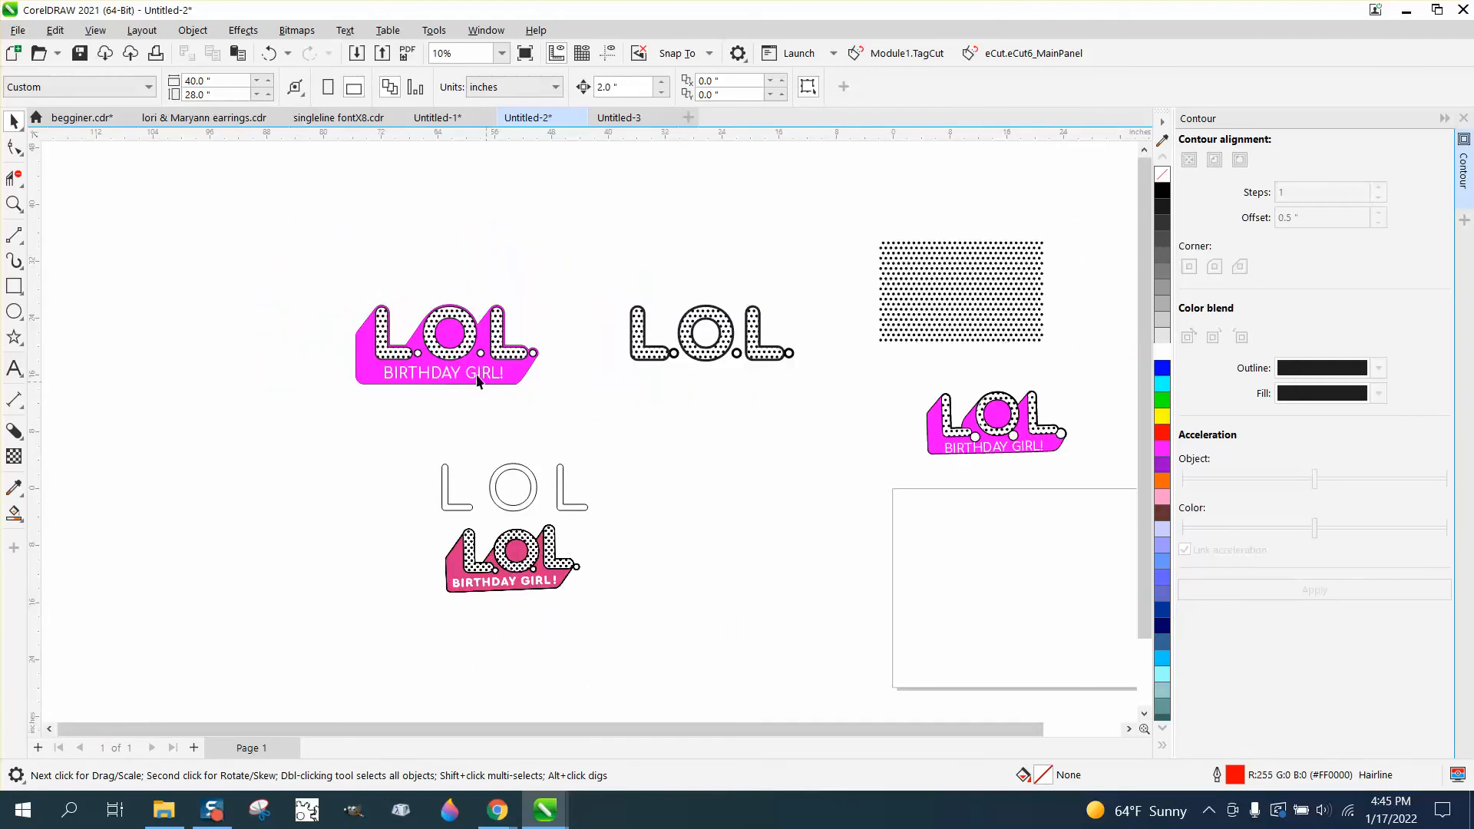
{"action": "left_click", "coordinate": [14, 203]}
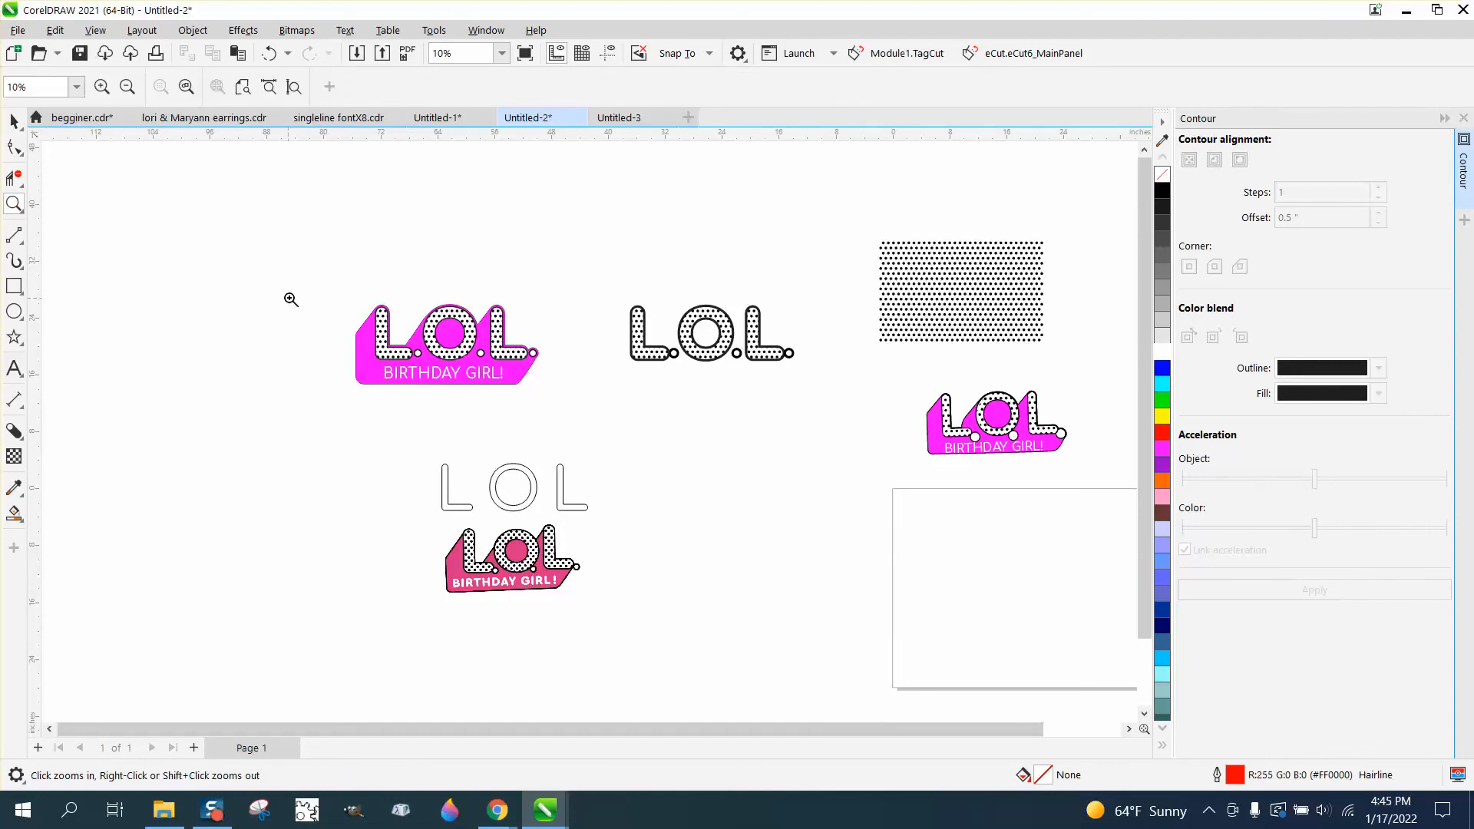
{"action": "left_click_drag", "start_coordinate": [313, 292], "coordinate": [670, 451]}
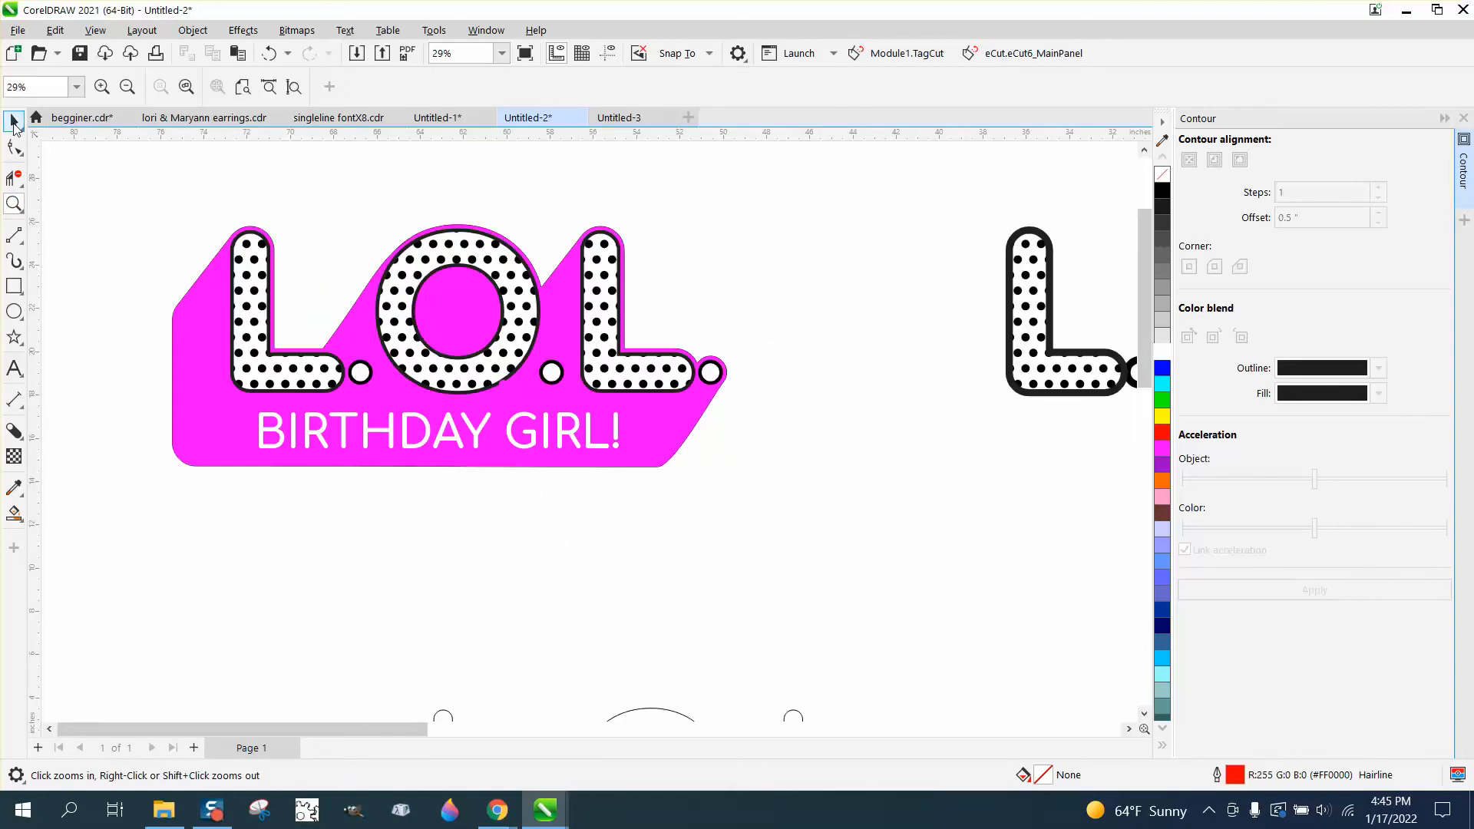
{"action": "left_click", "coordinate": [14, 121]}
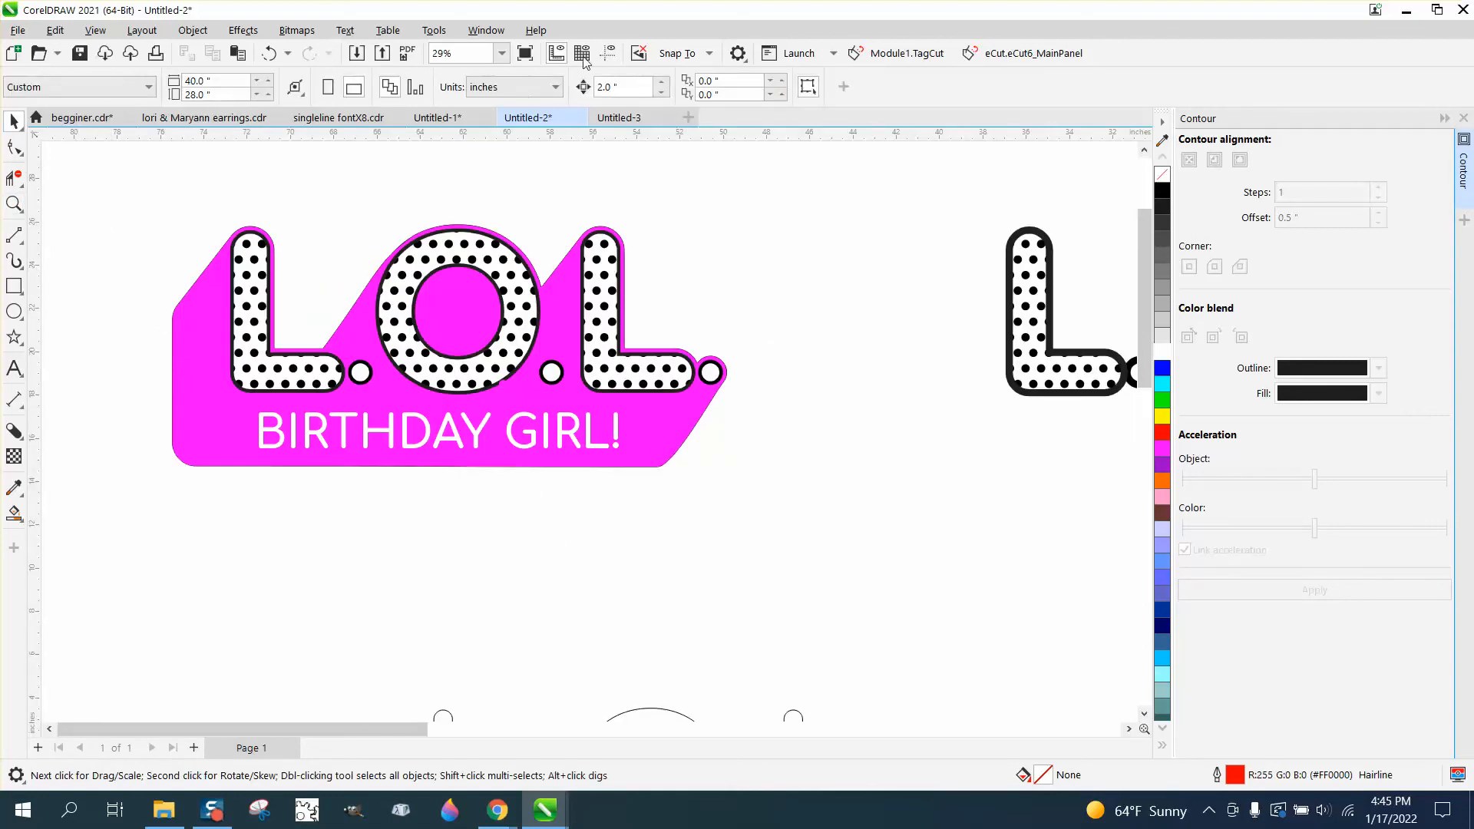
{"action": "left_click", "coordinate": [614, 87]}
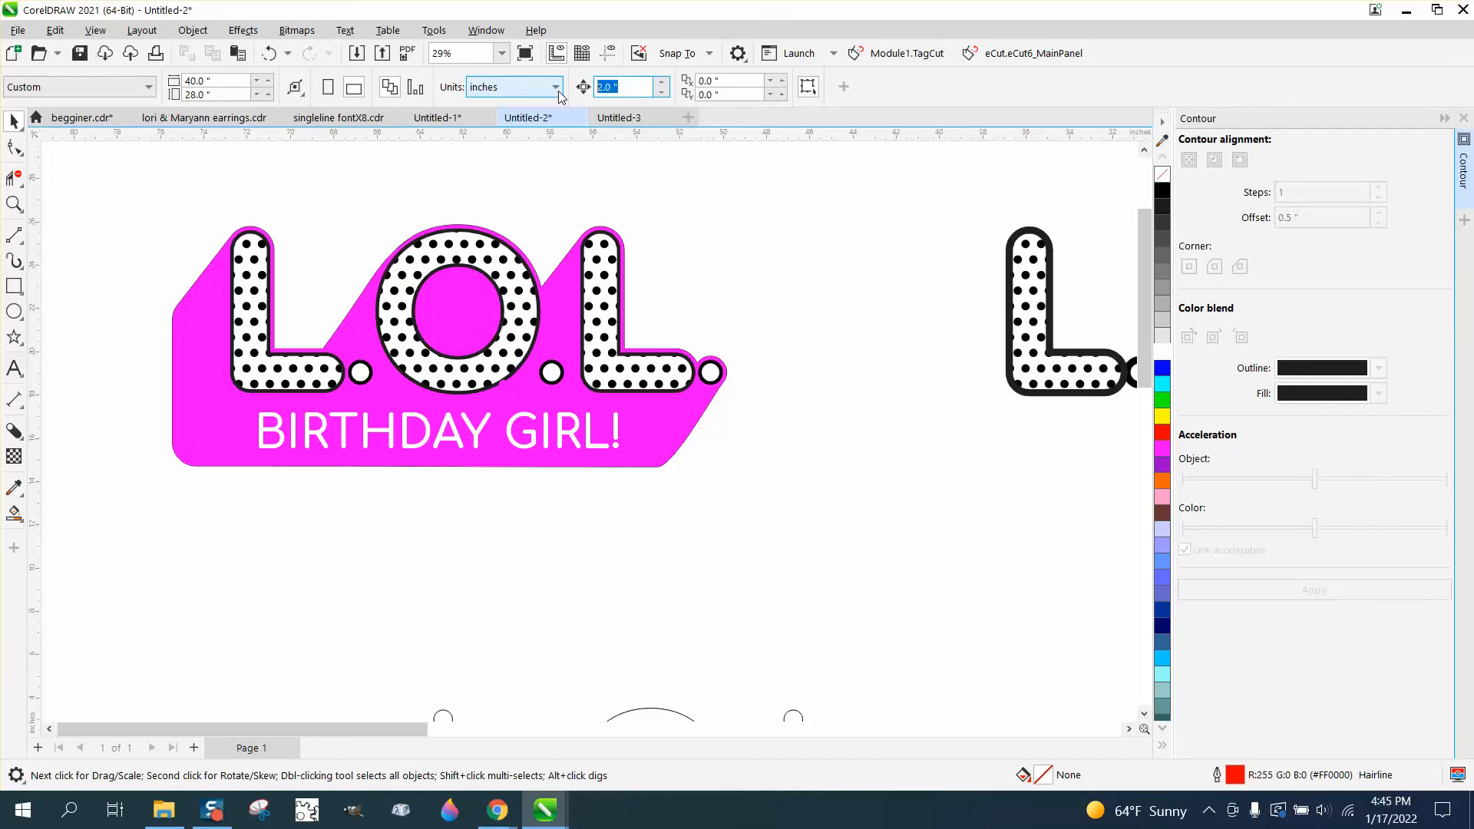
{"action": "type", "text": ".01"}
Step: Nudge the magenta shadow up and down in fine increments behind the letters, ending at Y 20.273 inches
{"action": "left_click", "coordinate": [653, 440]}
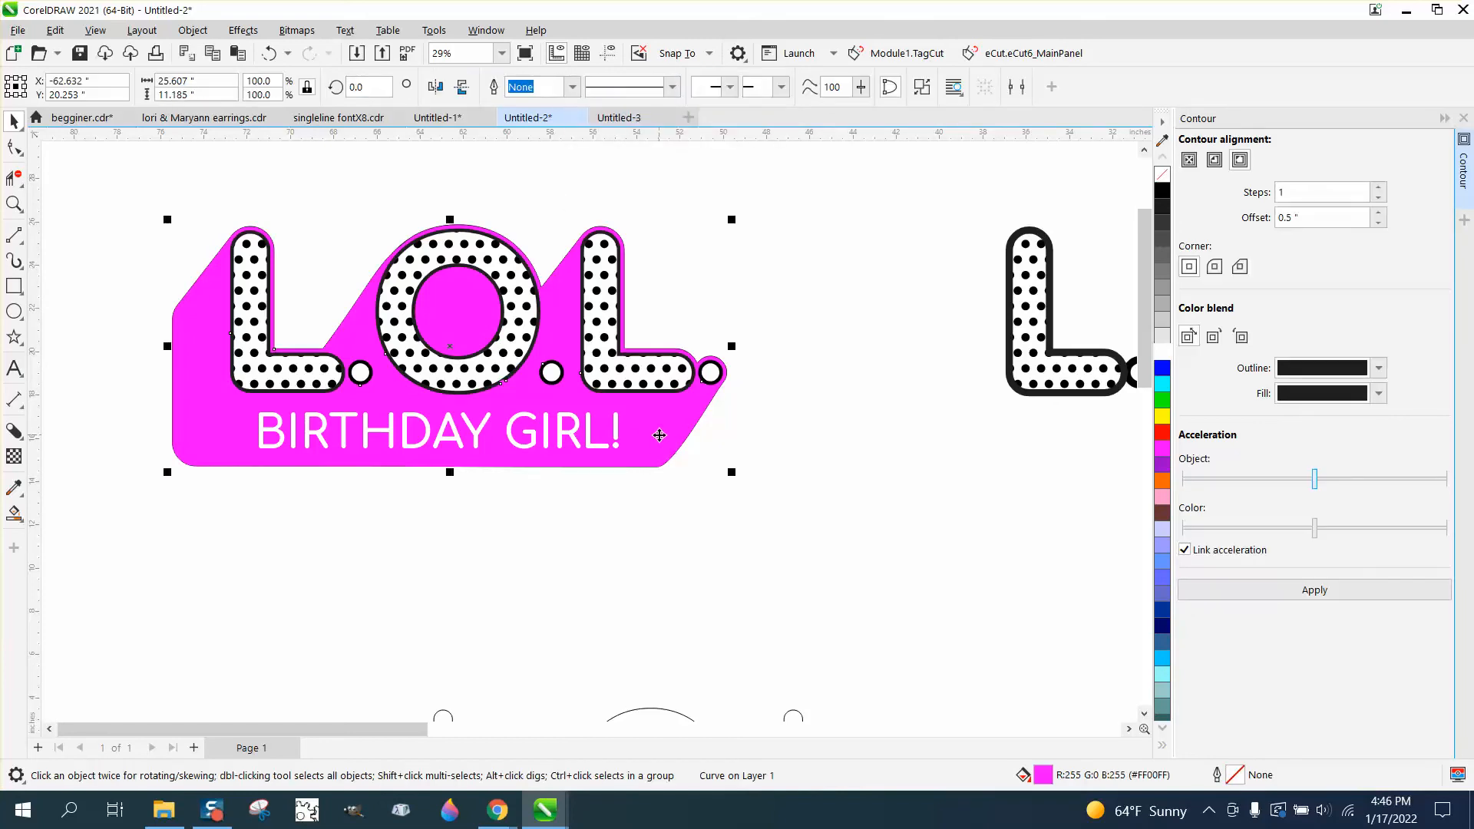
{"action": "key", "text": "Down"}
{"action": "key", "text": "Down"}
{"action": "key", "text": "Down"}
{"action": "key", "text": "Down"}
{"action": "key", "text": "Down"}
{"action": "key", "text": "Down"}
{"action": "key", "text": "Down"}
{"action": "key", "text": "Down"}
{"action": "key", "text": "Down"}
{"action": "key", "text": "Down"}
{"action": "key", "text": "Down"}
{"action": "key", "text": "Down"}
{"action": "key", "text": "Down"}
{"action": "key", "text": "Down"}
{"action": "key", "text": "Down"}
{"action": "key", "text": "Down"}
{"action": "key", "text": "Down"}
{"action": "key", "text": "Down"}
{"action": "key", "text": "Down"}
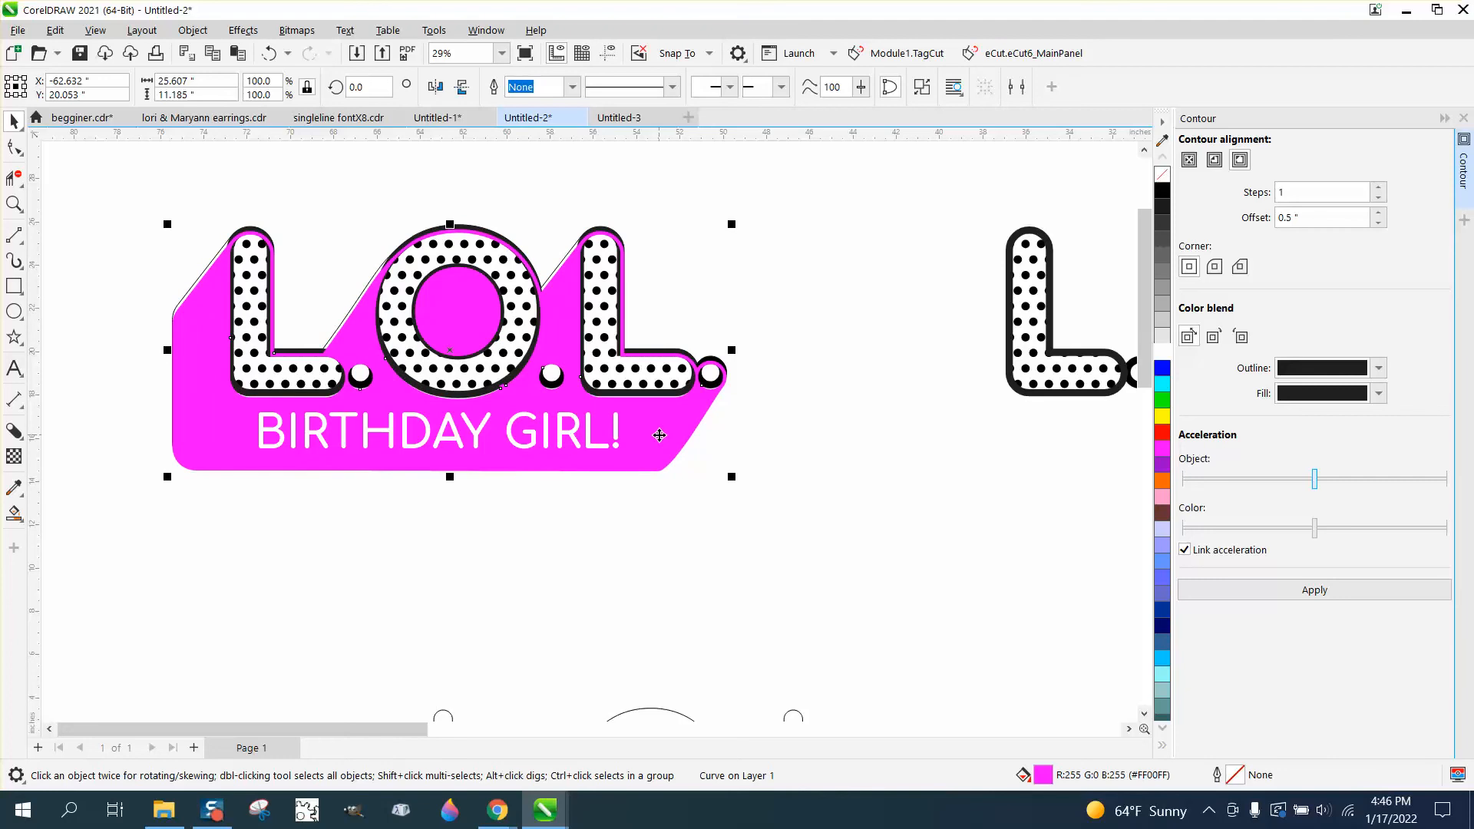
{"action": "key", "text": "Down"}
{"action": "key", "text": "Down"}
{"action": "key", "text": "Down"}
{"action": "key", "text": "Up"}
{"action": "key", "text": "Up"}
{"action": "key", "text": "Up"}
{"action": "key", "text": "Up"}
{"action": "key", "text": "Up"}
{"action": "key", "text": "Up"}
{"action": "key", "text": "Up"}
{"action": "key", "text": "Up"}
{"action": "key", "text": "Up"}
{"action": "key", "text": "Up"}
{"action": "key", "text": "Up"}
{"action": "key", "text": "Up"}
{"action": "key", "text": "Up"}
{"action": "key", "text": "Up"}
{"action": "key", "text": "Up"}
{"action": "key", "text": "Up"}
{"action": "key", "text": "Up"}
{"action": "key", "text": "Up"}
{"action": "key", "text": "Up"}
{"action": "key", "text": "Up"}
{"action": "key", "text": "Up"}
{"action": "key", "text": "Up"}
{"action": "key", "text": "Up"}
{"action": "key", "text": "Up"}
{"action": "key", "text": "Up"}
{"action": "key", "text": "Up"}
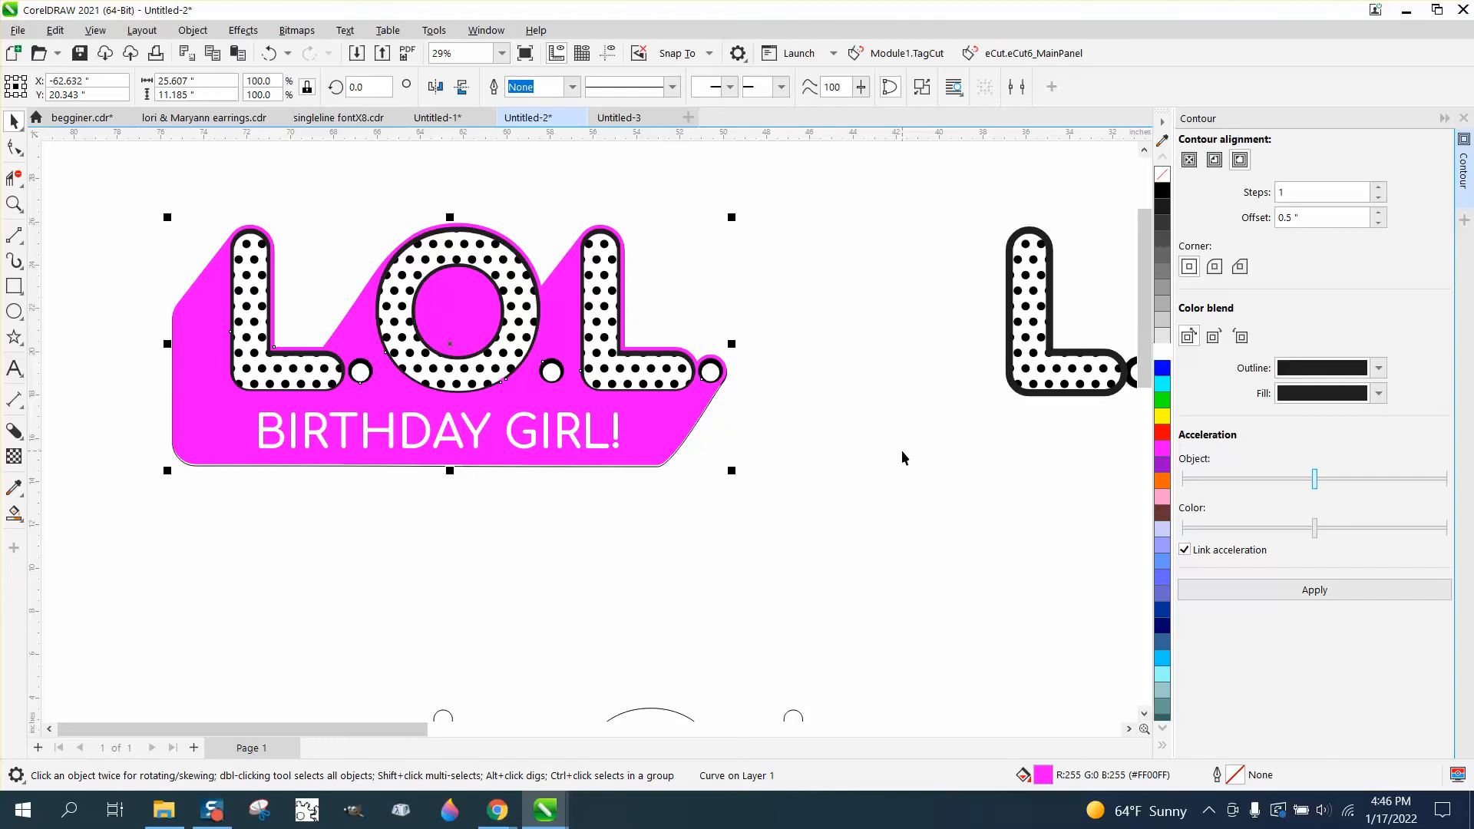
{"action": "key", "text": "Down"}
{"action": "key", "text": "Down"}
{"action": "key", "text": "Down"}
{"action": "key", "text": "Down"}
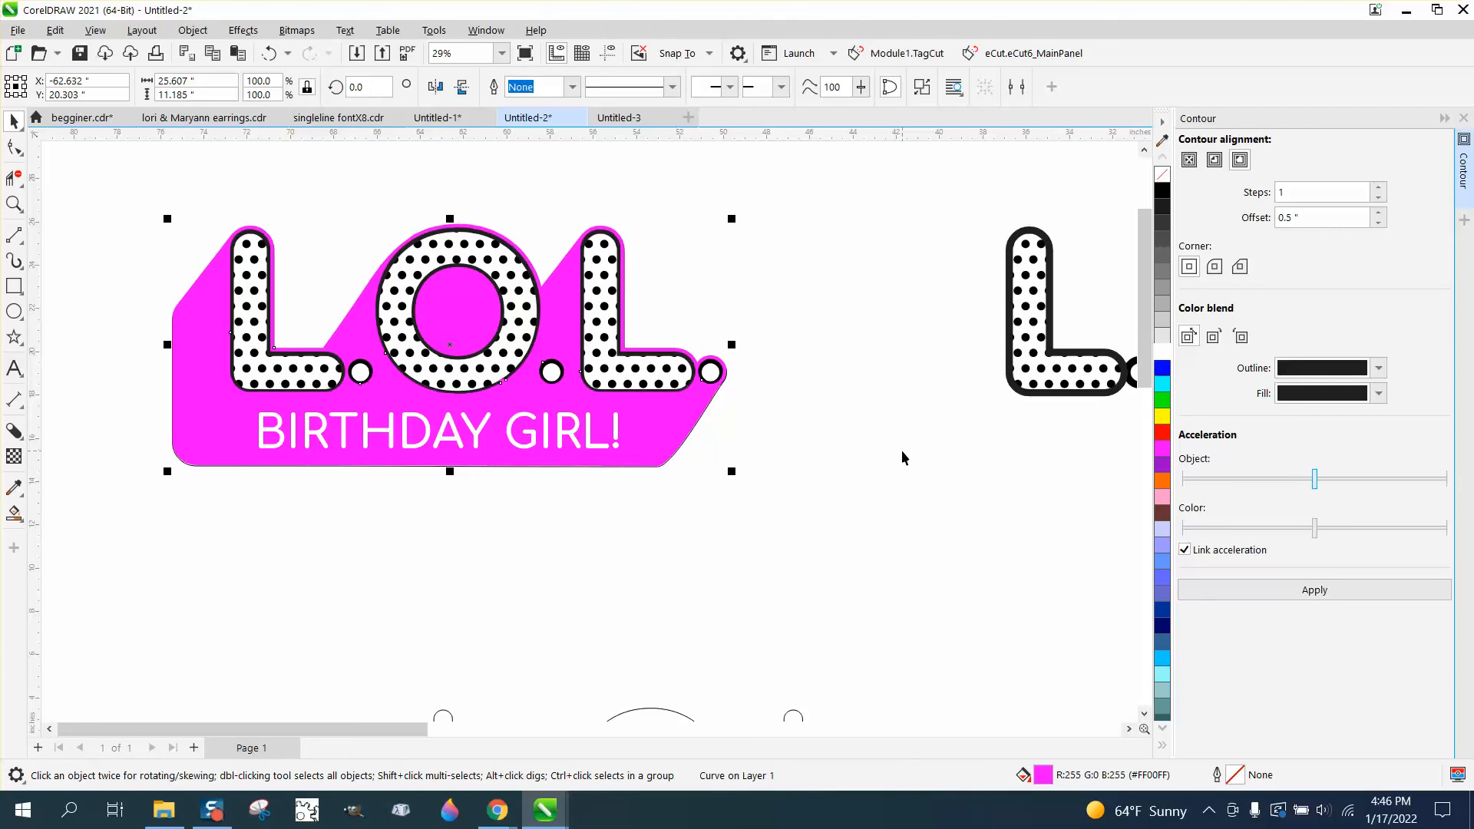
{"action": "key", "text": "Down"}
{"action": "key", "text": "Down"}
{"action": "key", "text": "Down"}
{"action": "left_click", "coordinate": [714, 497]}
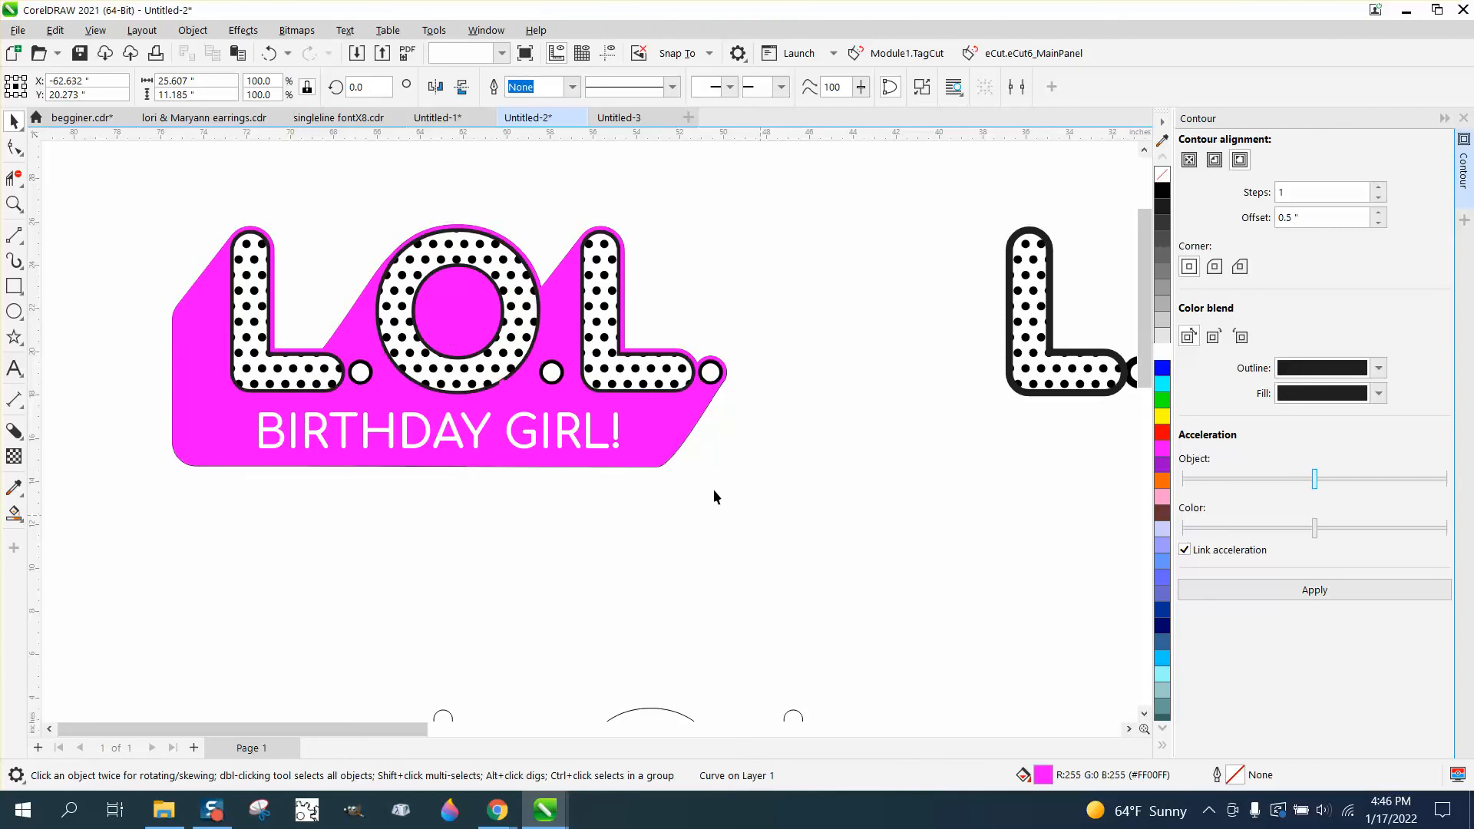
Step: Give the magenta shadow a black 10 pt outline
{"action": "left_click", "coordinate": [671, 458]}
{"action": "key", "text": "F12"}
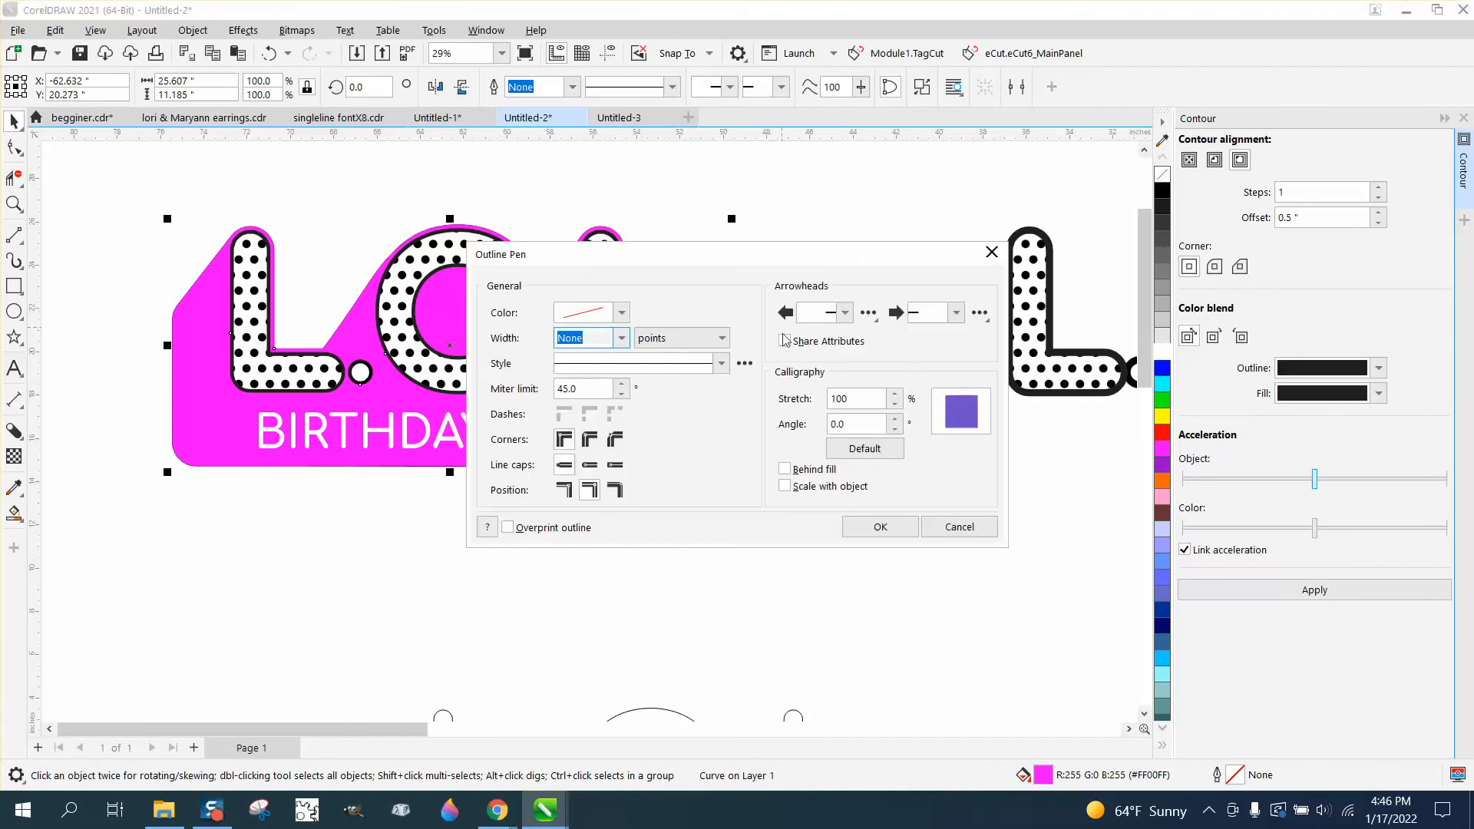
{"action": "left_click", "coordinate": [622, 338]}
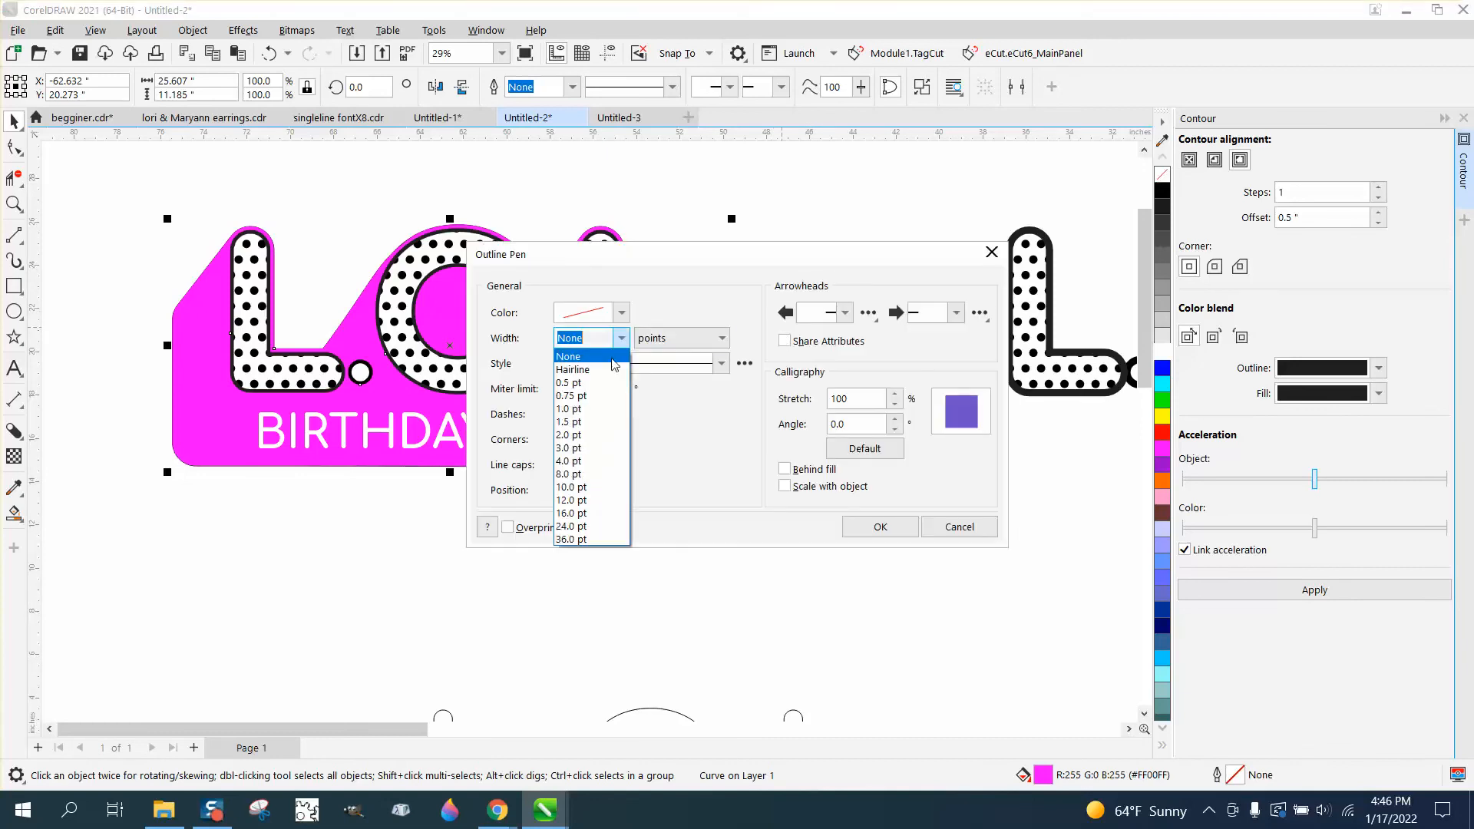
{"action": "left_click", "coordinate": [585, 474]}
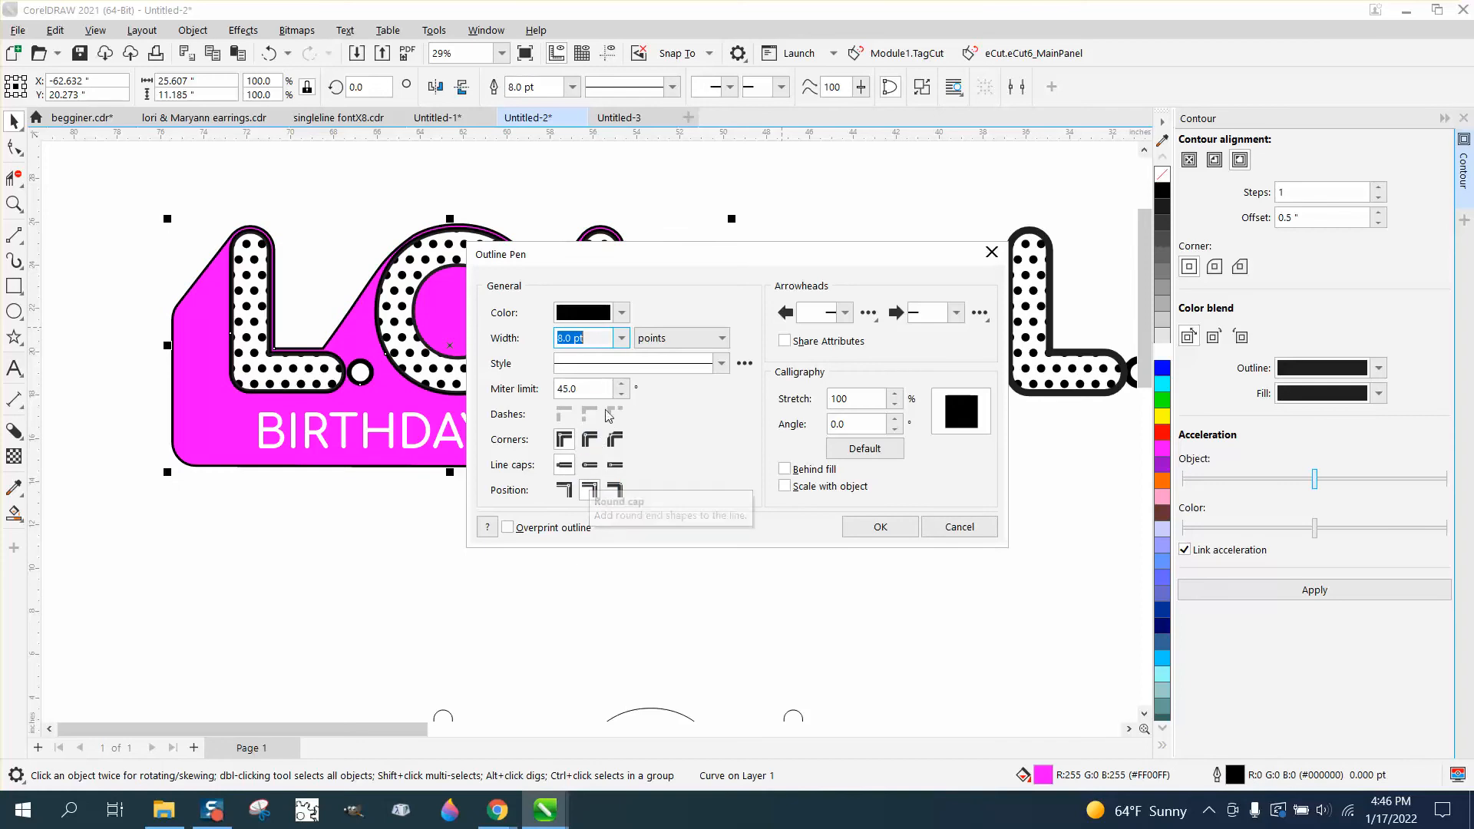
{"action": "left_click", "coordinate": [621, 339]}
{"action": "left_click", "coordinate": [581, 487]}
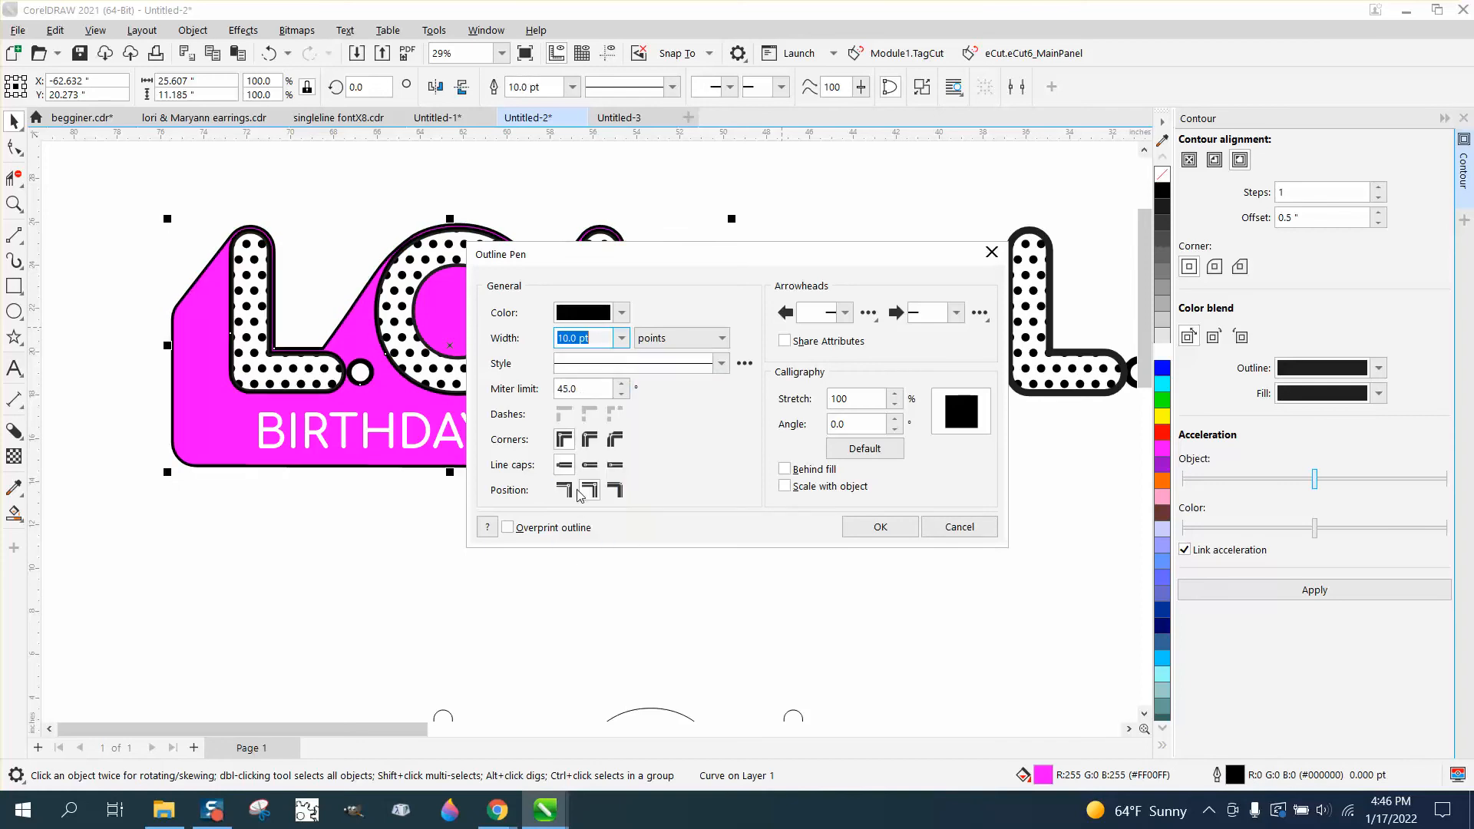
{"action": "left_click", "coordinate": [875, 526]}
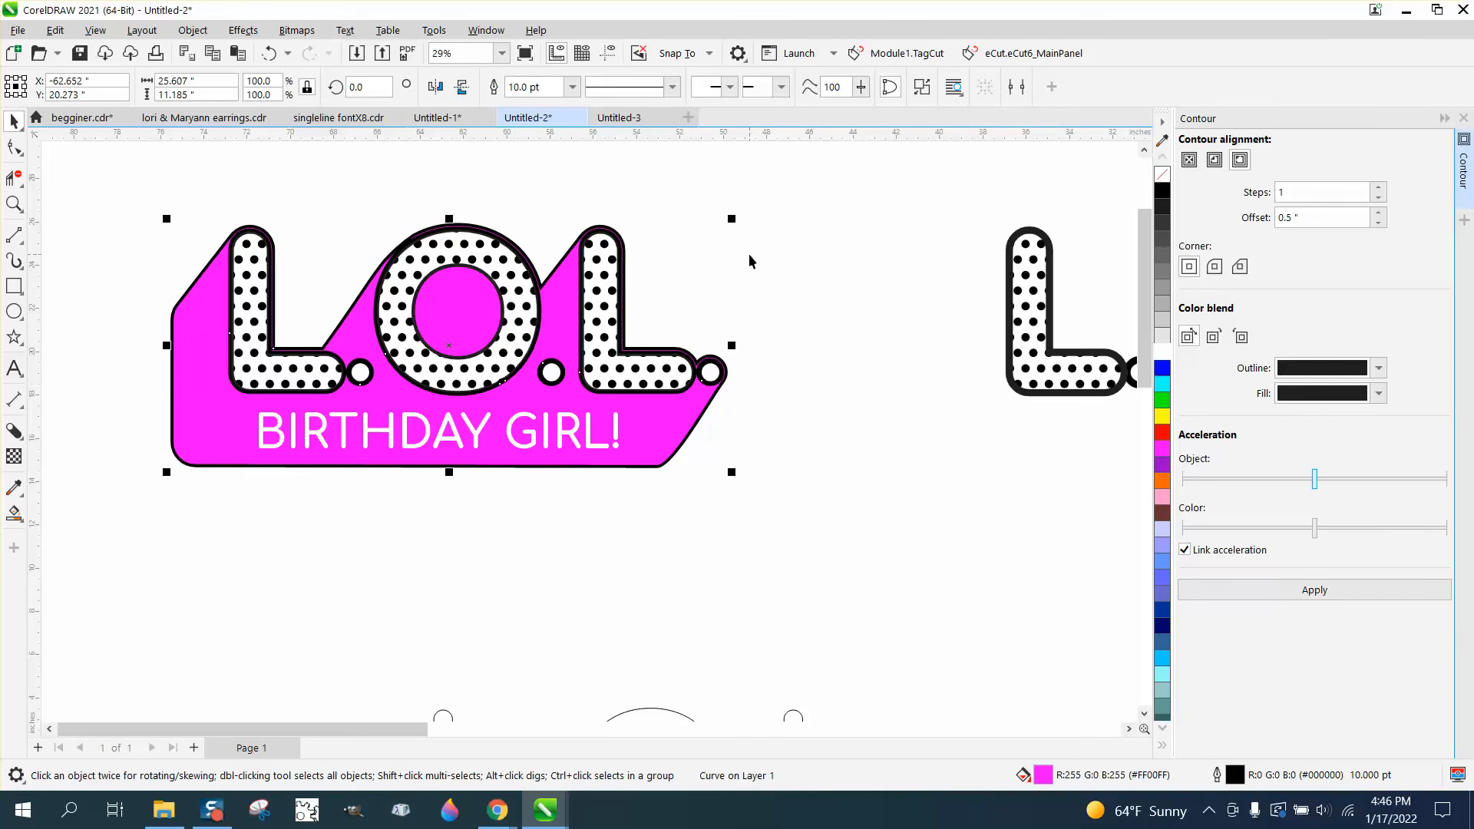
Step: Nudge the outlined magenta shadow slightly left and down to X -62.682 and Y 20.143 inches
{"action": "key", "text": "Down"}
{"action": "key", "text": "Down"}
{"action": "key", "text": "Down"}
{"action": "key", "text": "Down"}
{"action": "key", "text": "Down"}
{"action": "key", "text": "Down"}
{"action": "key", "text": "Down"}
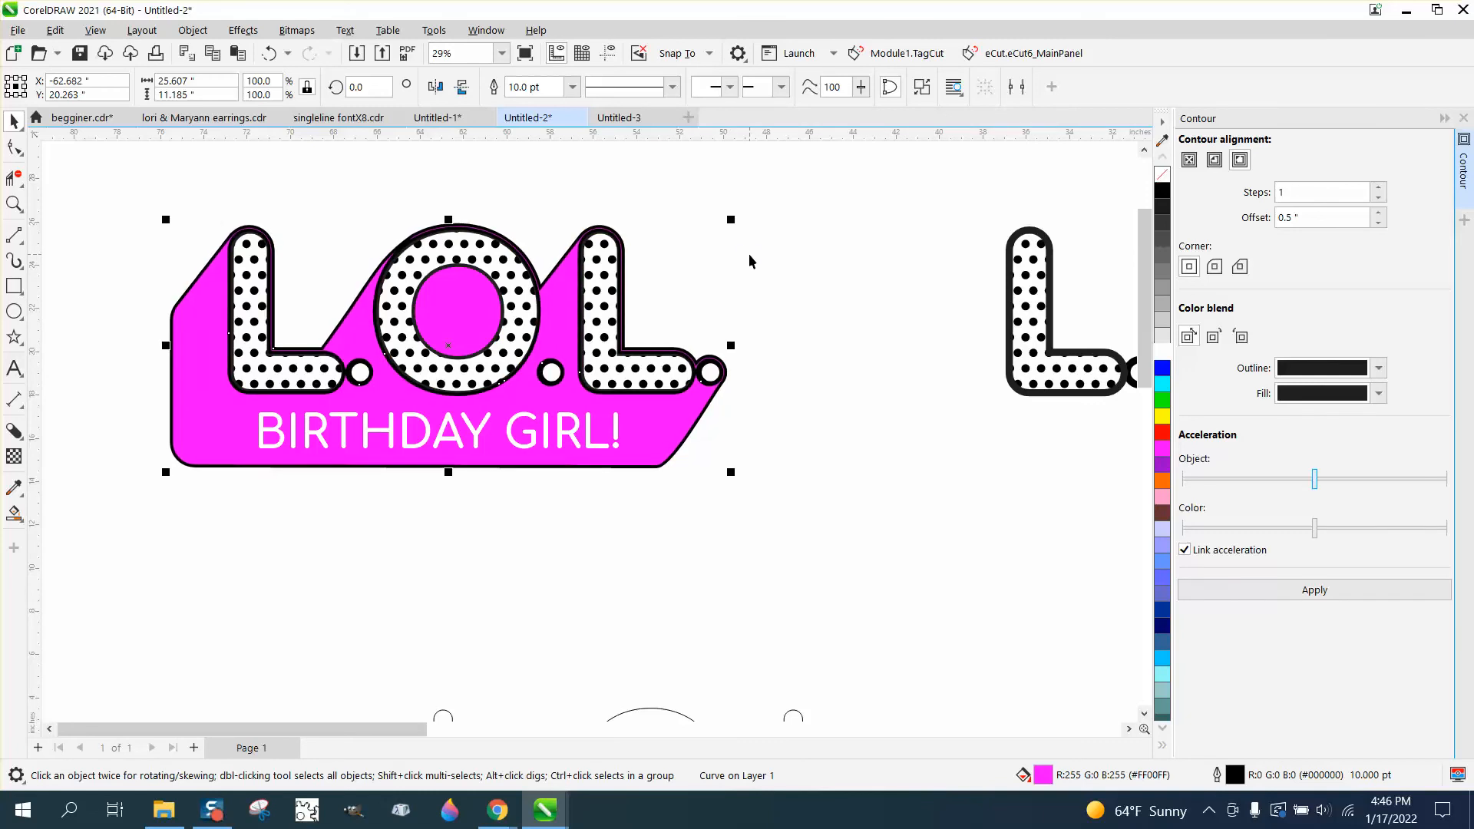
{"action": "key", "text": "Down"}
{"action": "key", "text": "Down"}
{"action": "key", "text": "Down"}
{"action": "key", "text": "Down"}
{"action": "key", "text": "Down"}
{"action": "key", "text": "Down"}
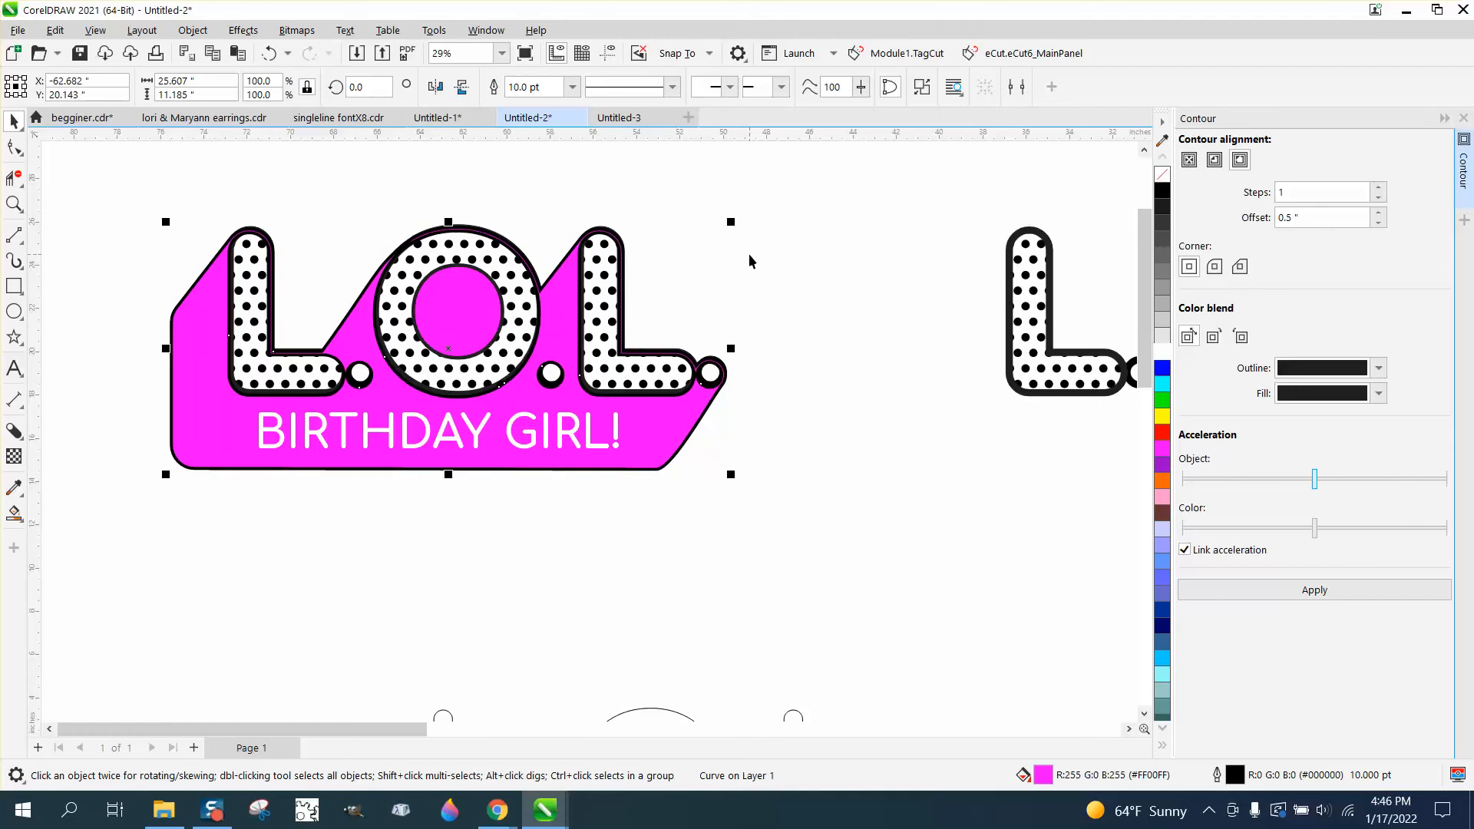
{"action": "left_click", "coordinate": [772, 252]}
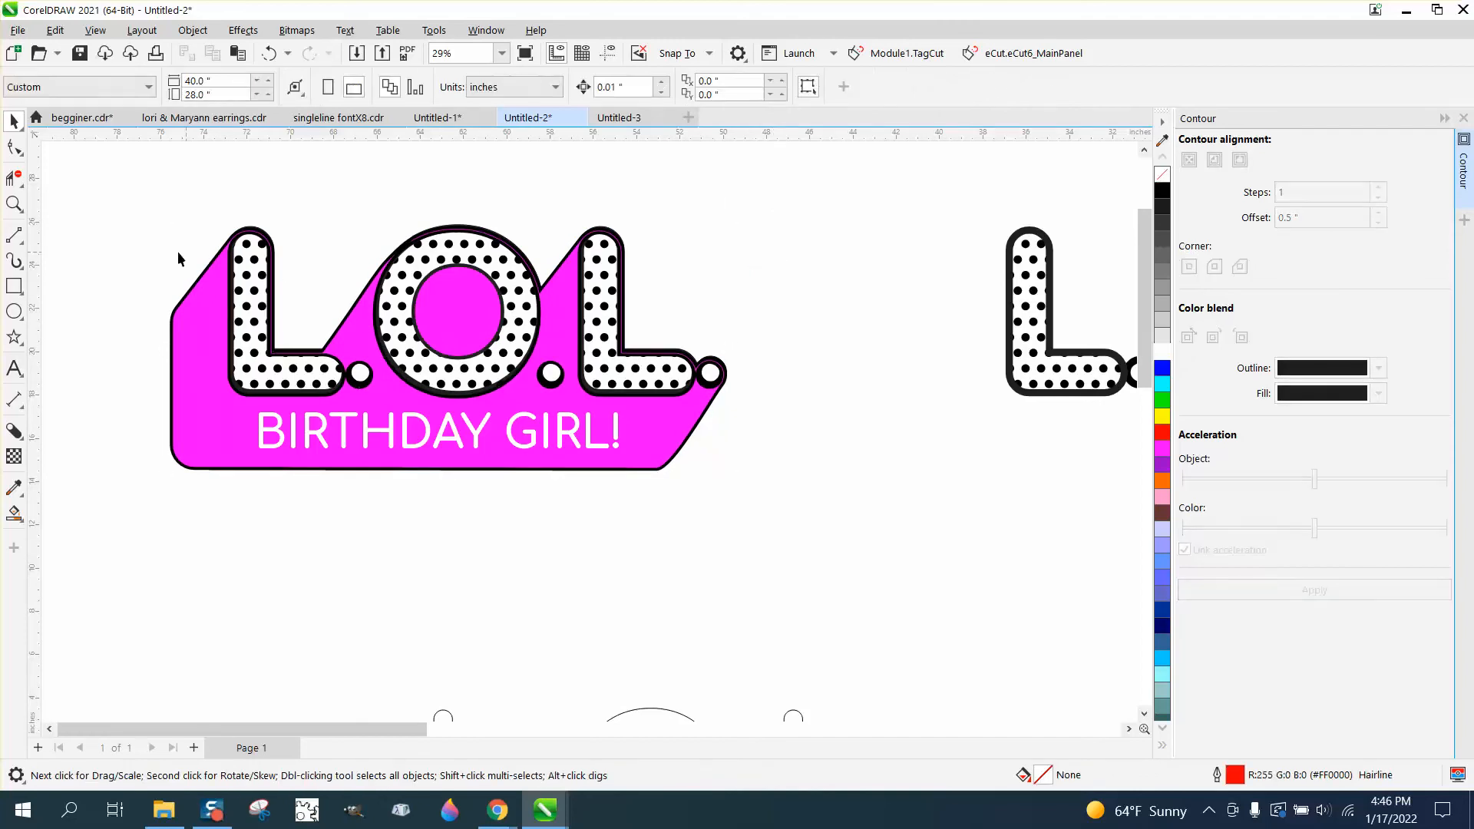
Step: Set the document's nudge distance to 2.0 inches
{"action": "left_click", "coordinate": [13, 205]}
{"action": "left_click_drag", "start_coordinate": [559, 224], "coordinate": [729, 321]}
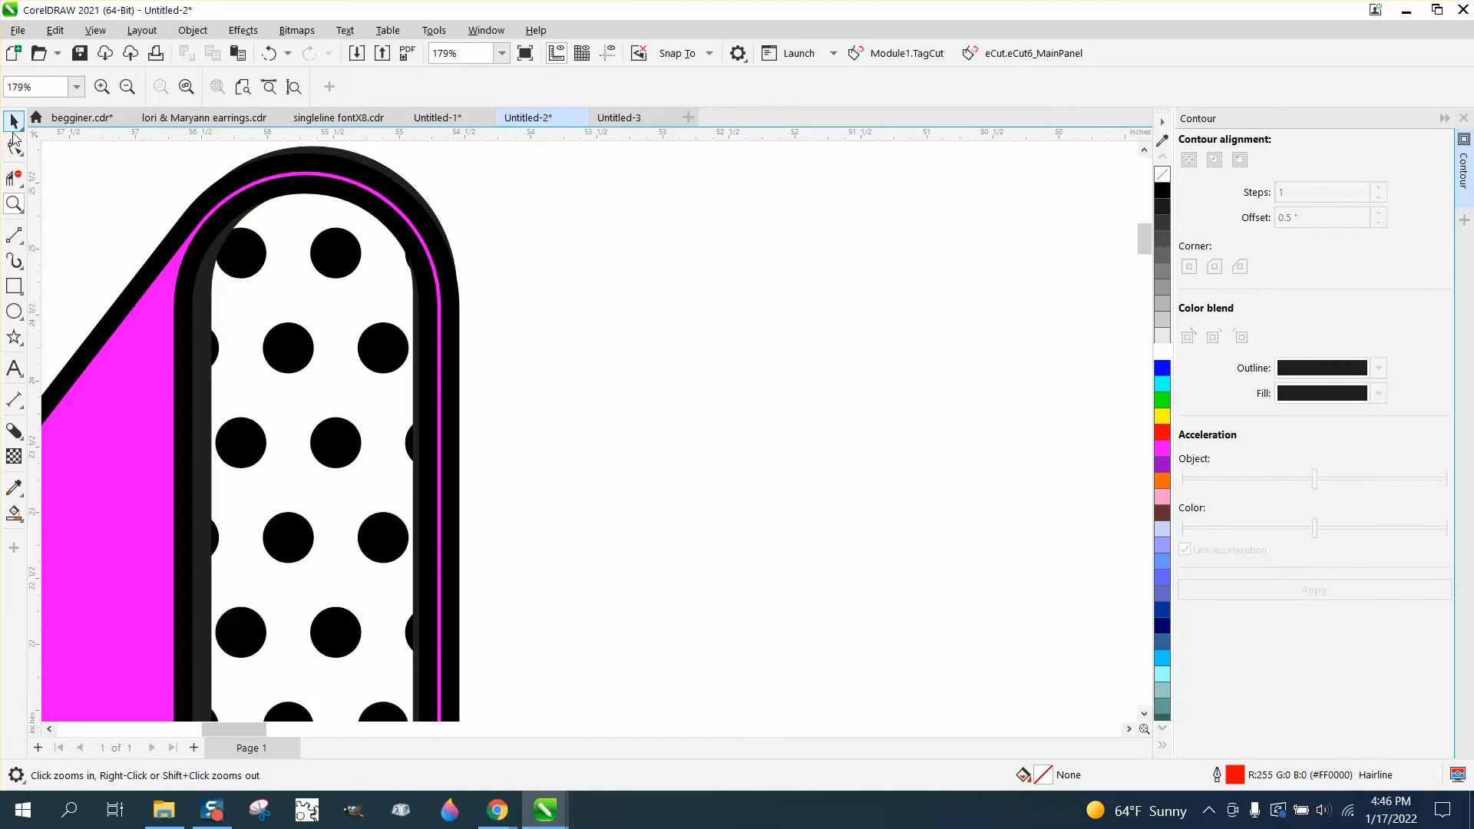
{"action": "left_click", "coordinate": [14, 122]}
{"action": "scroll", "coordinate": [541, 244], "scroll_direction": "down", "scroll_amount": 5}
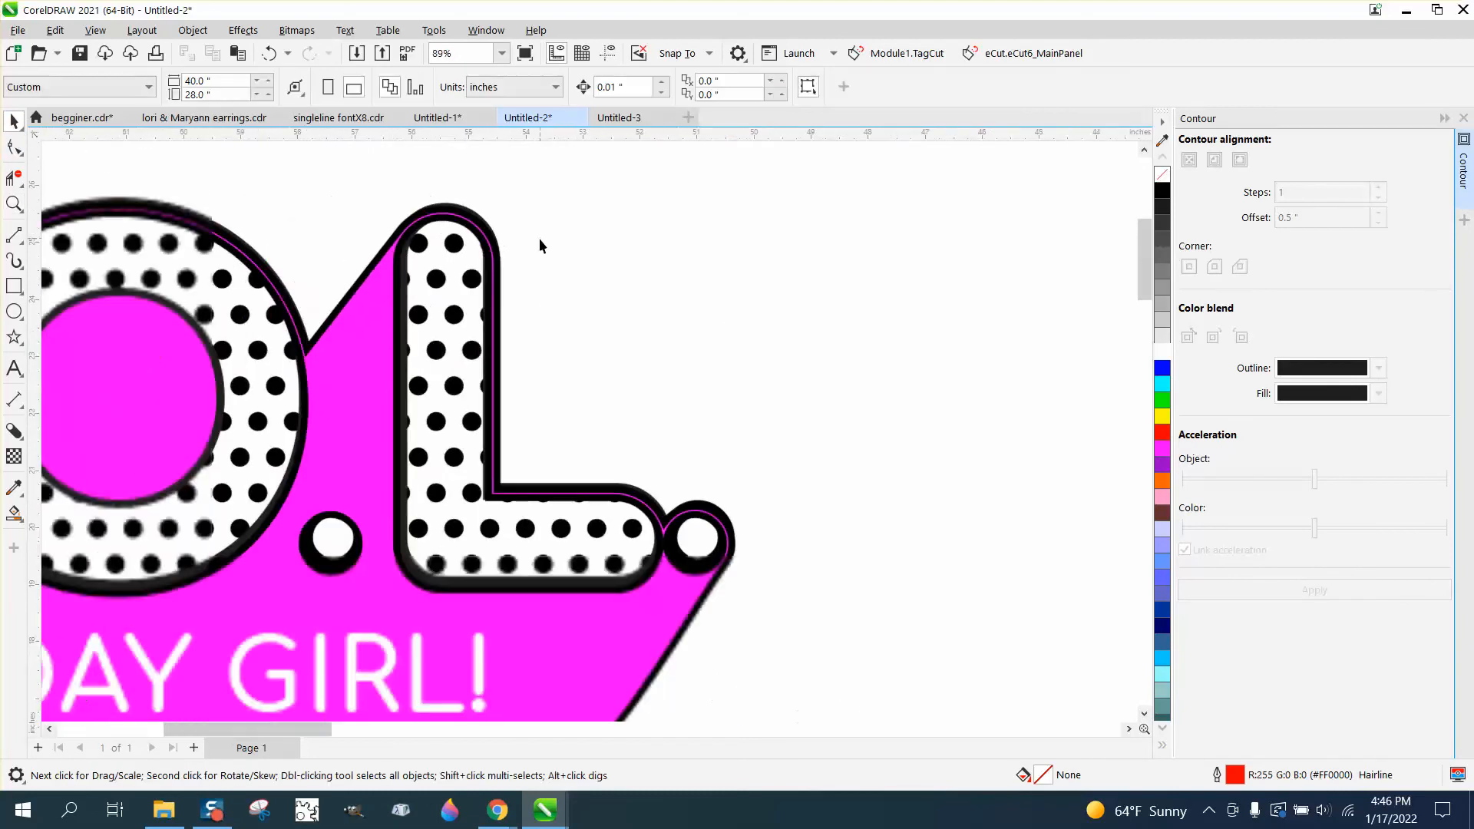
{"action": "scroll", "coordinate": [540, 239], "scroll_direction": "down", "scroll_amount": 1}
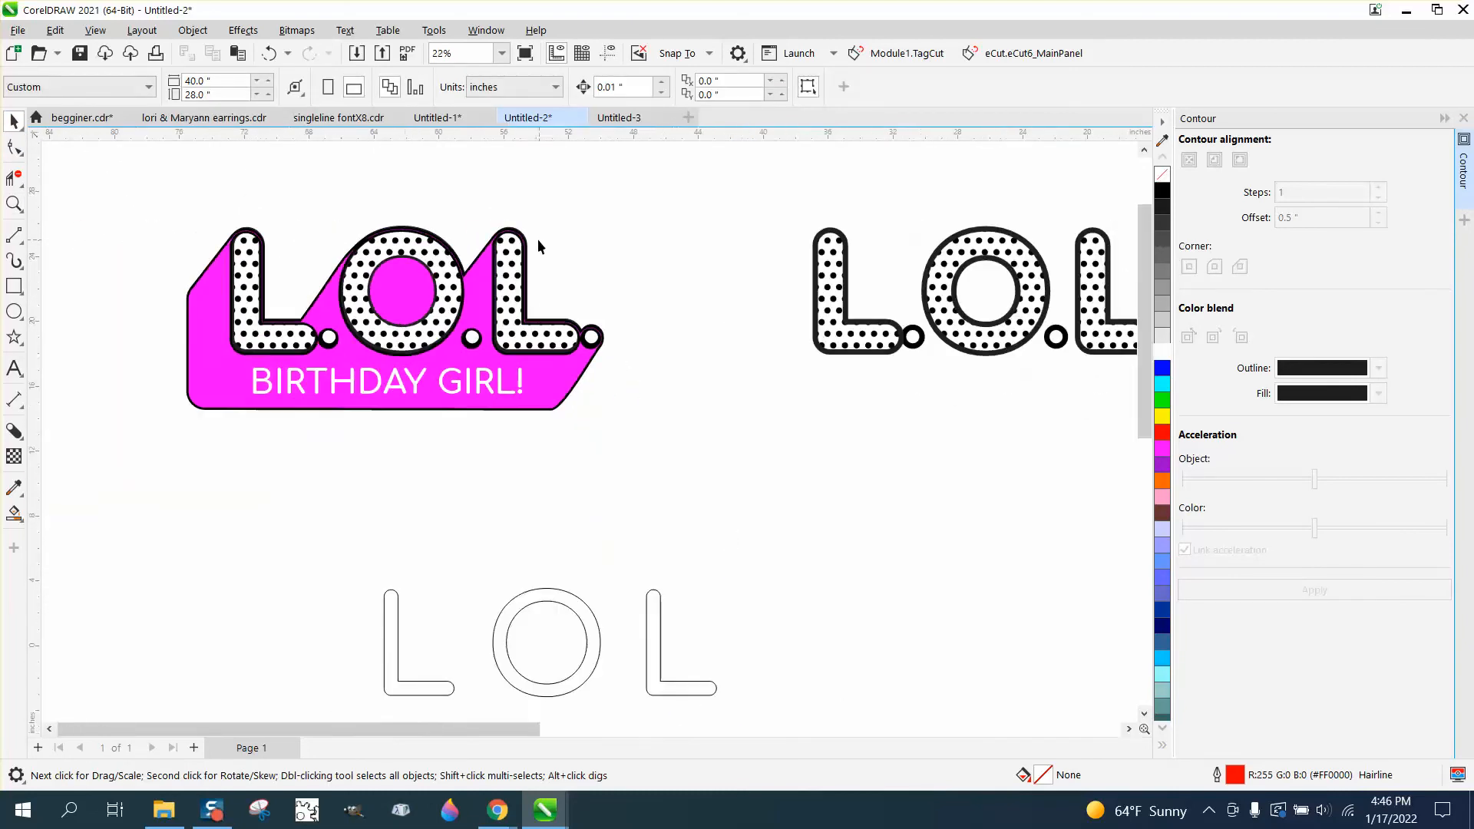
{"action": "left_click", "coordinate": [530, 240]}
{"action": "left_click", "coordinate": [583, 189]}
{"action": "left_click", "coordinate": [619, 86]}
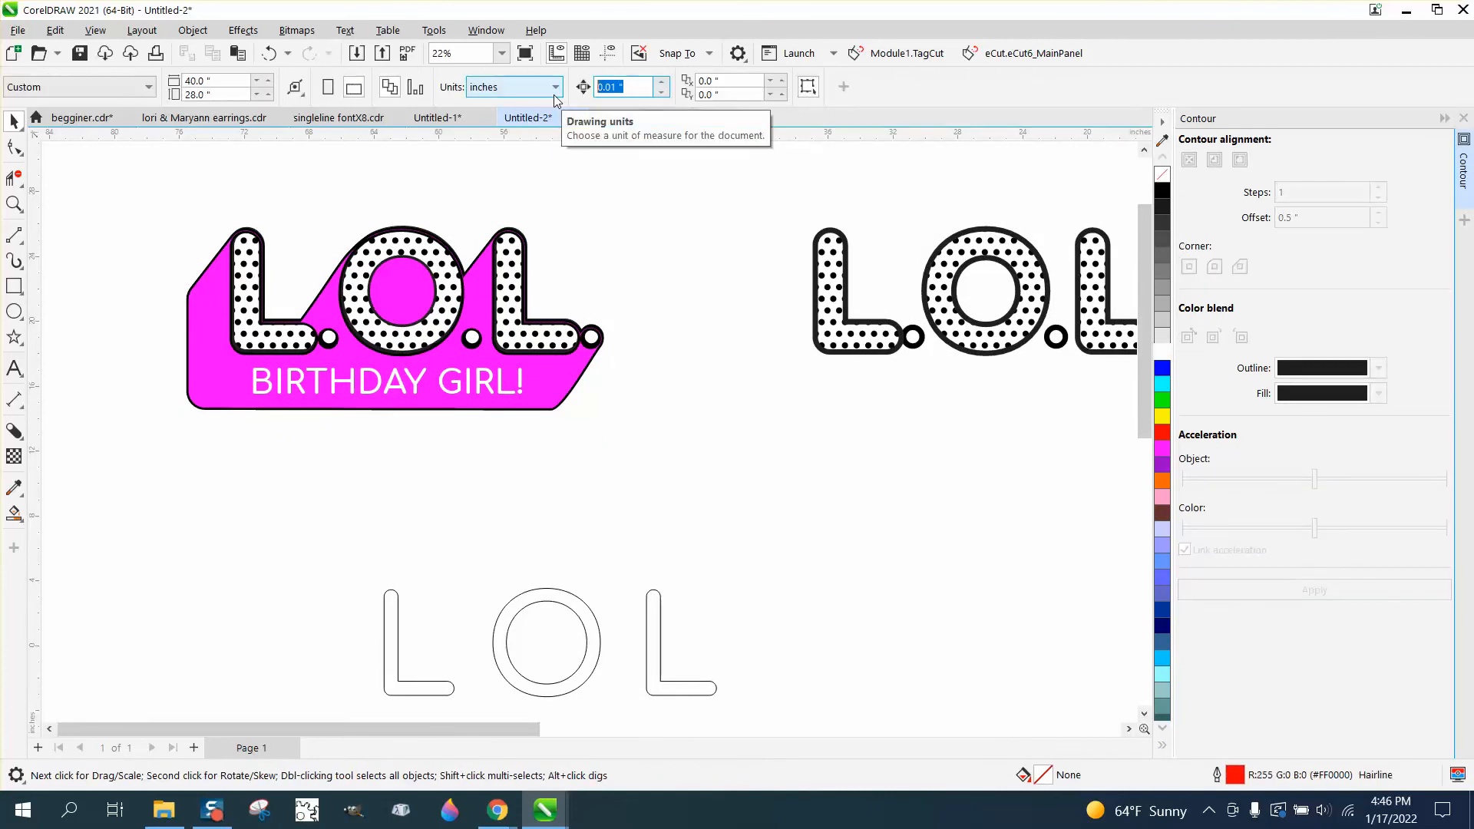
Step: Move the black-outlined magenta shadow straight down in 2-inch nudges to Y 8.143 inches, clear of the dotted lettering
{"action": "left_click", "coordinate": [525, 242]}
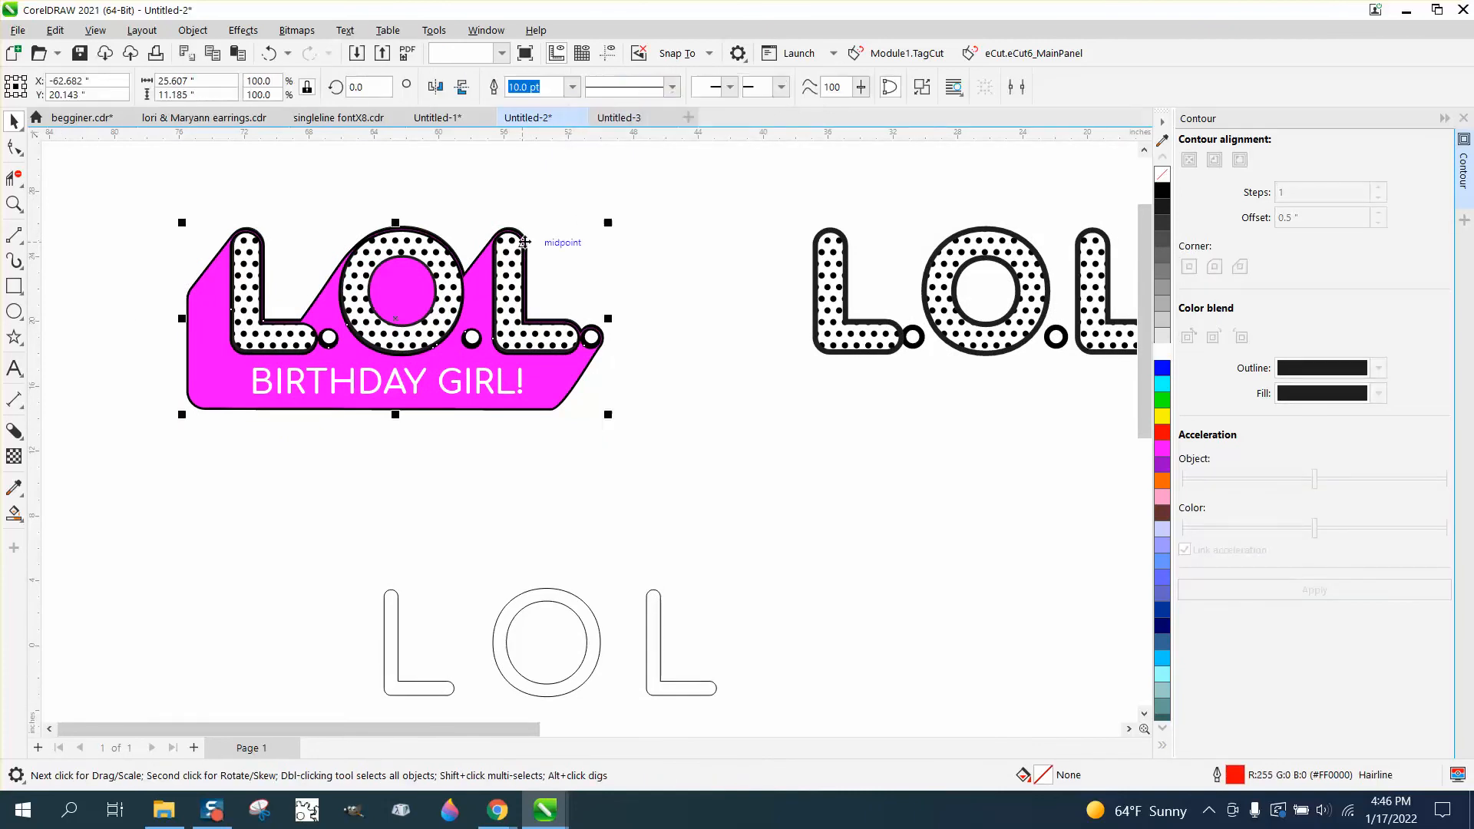
{"action": "key", "text": "Down"}
{"action": "key", "text": "Down"}
{"action": "key", "text": "Down"}
{"action": "key", "text": "Down"}
{"action": "key", "text": "Down"}
{"action": "key", "text": "Down"}
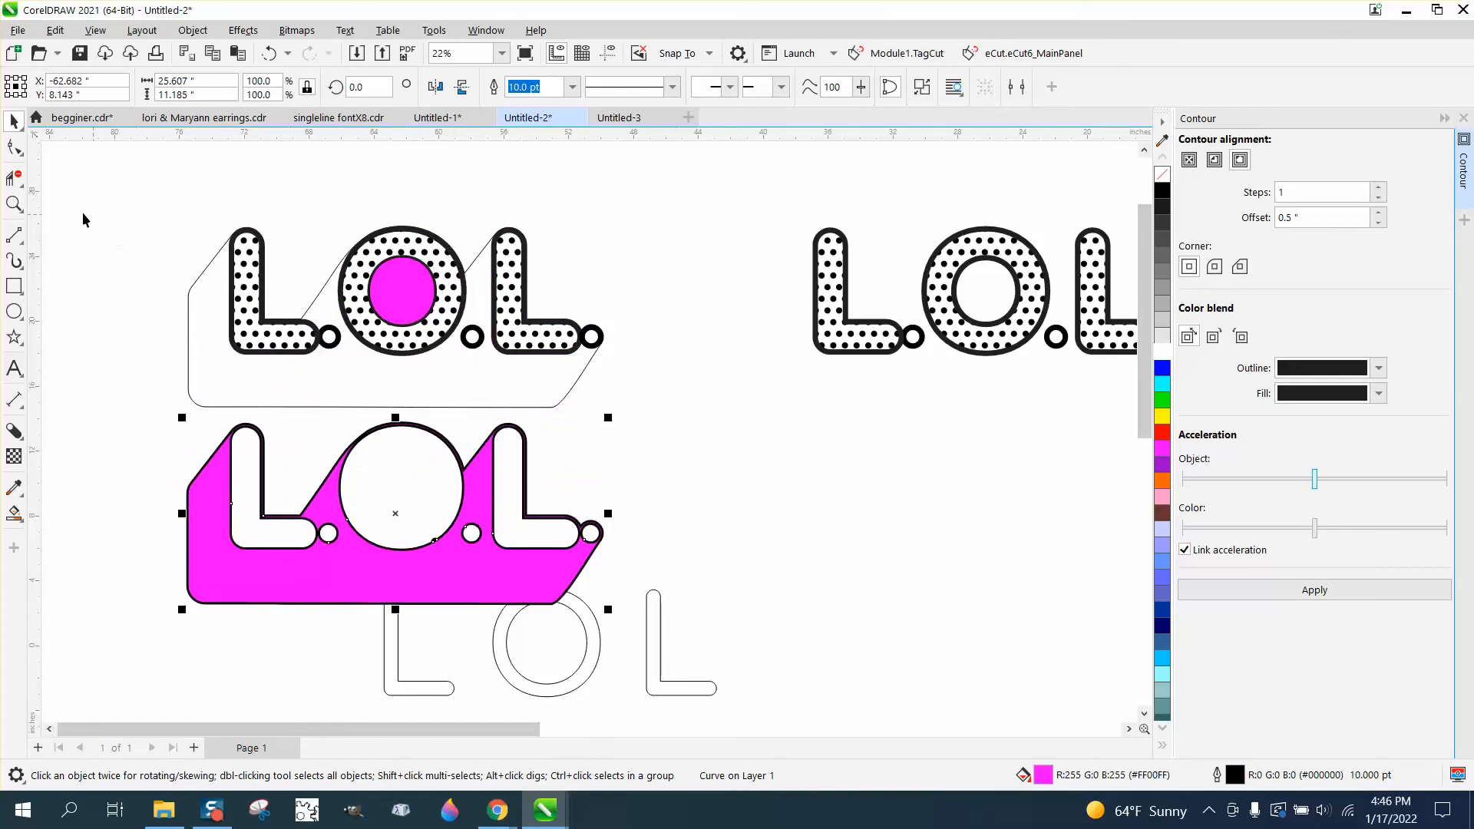
Step: Try filling the hairline shadow outline behind the dotted lettering with magenta using Smart Fill, and undo it
{"action": "left_click", "coordinate": [15, 205]}
{"action": "left_click_drag", "start_coordinate": [478, 215], "coordinate": [551, 258]}
{"action": "scroll", "coordinate": [533, 266], "scroll_direction": "down", "scroll_amount": 3}
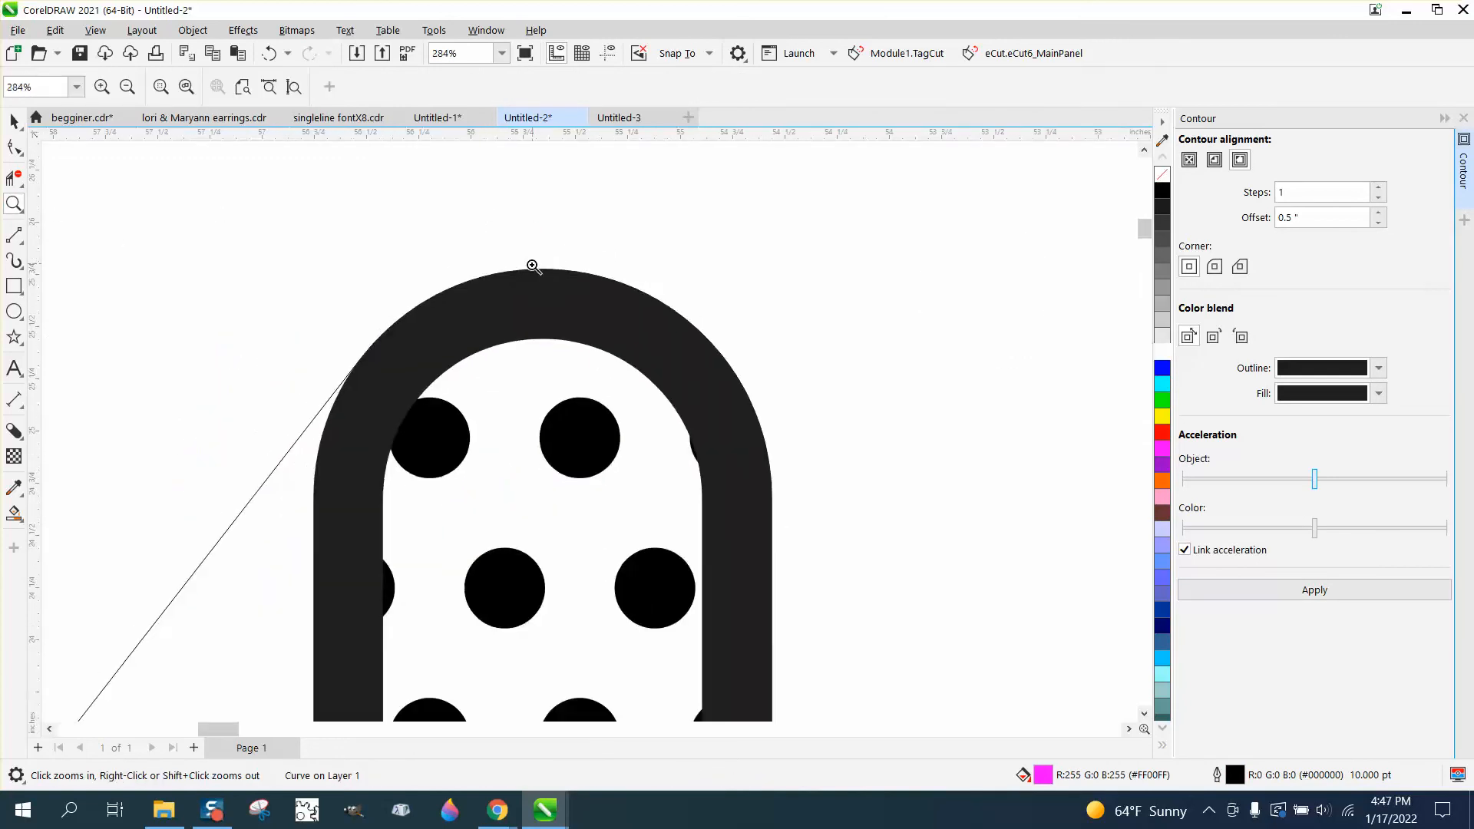
{"action": "scroll", "coordinate": [435, 315], "scroll_direction": "down", "scroll_amount": 6}
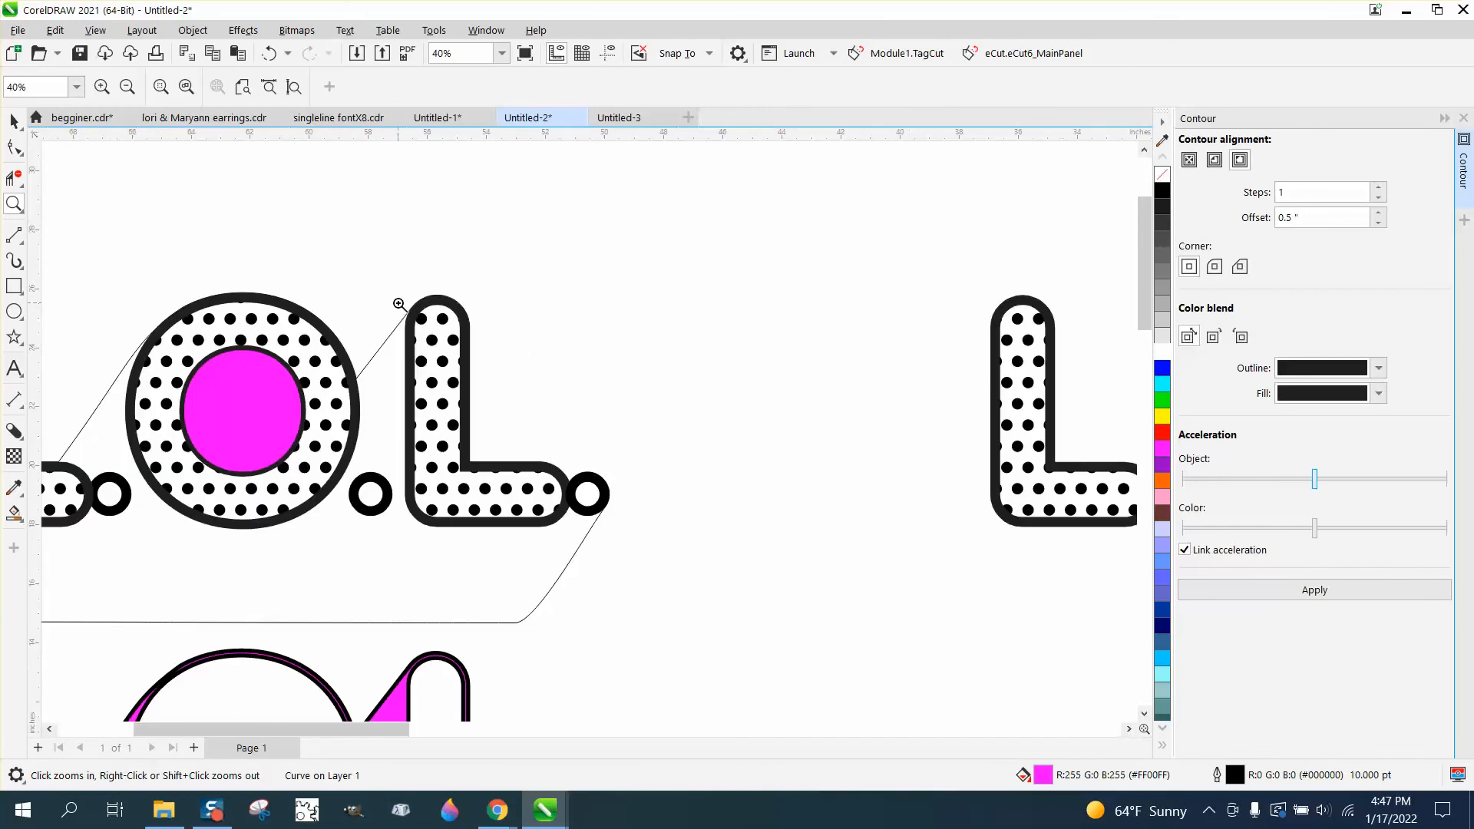
{"action": "left_click", "coordinate": [14, 513]}
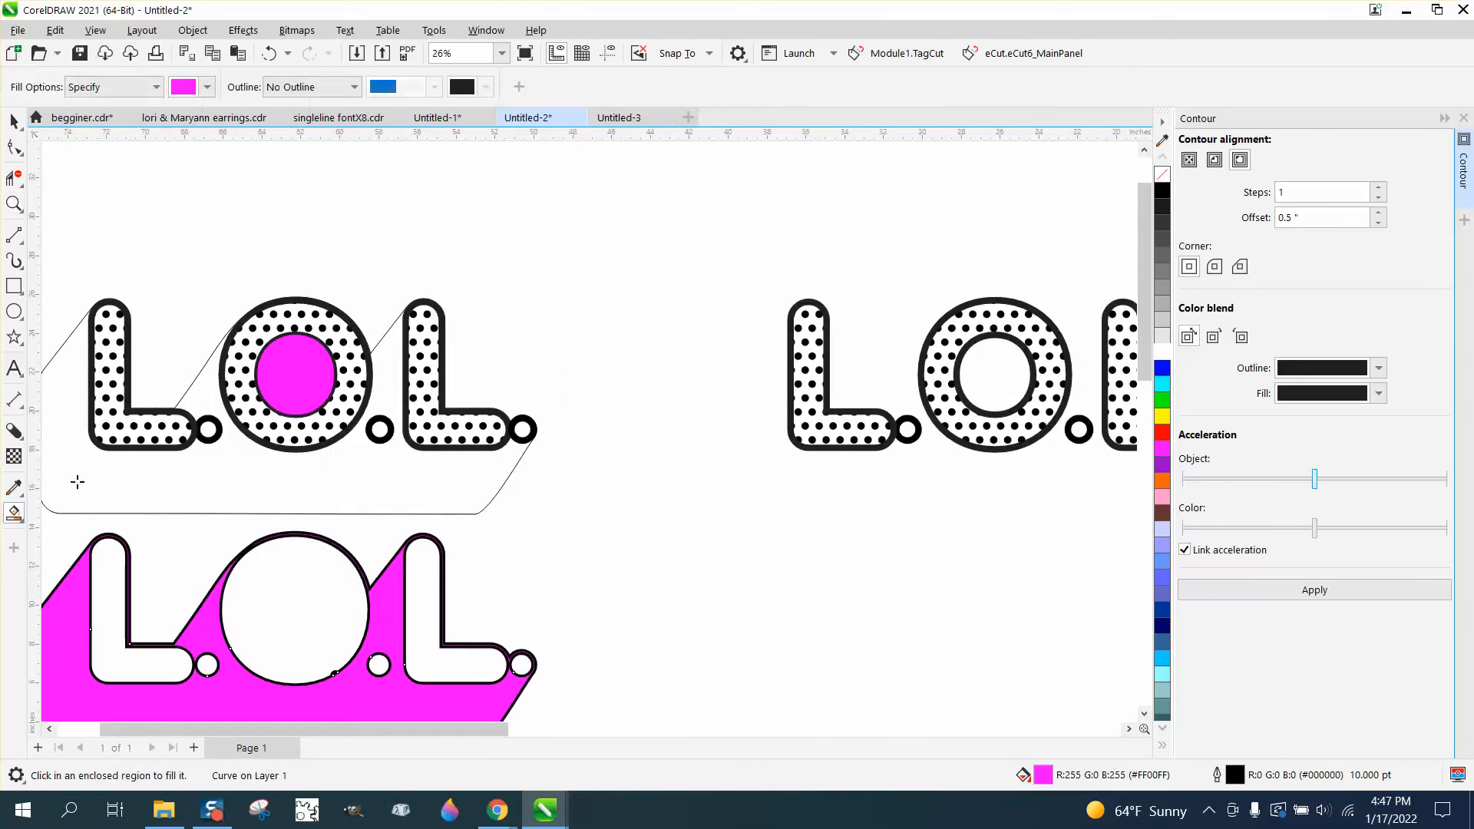
{"action": "left_click", "coordinate": [279, 470]}
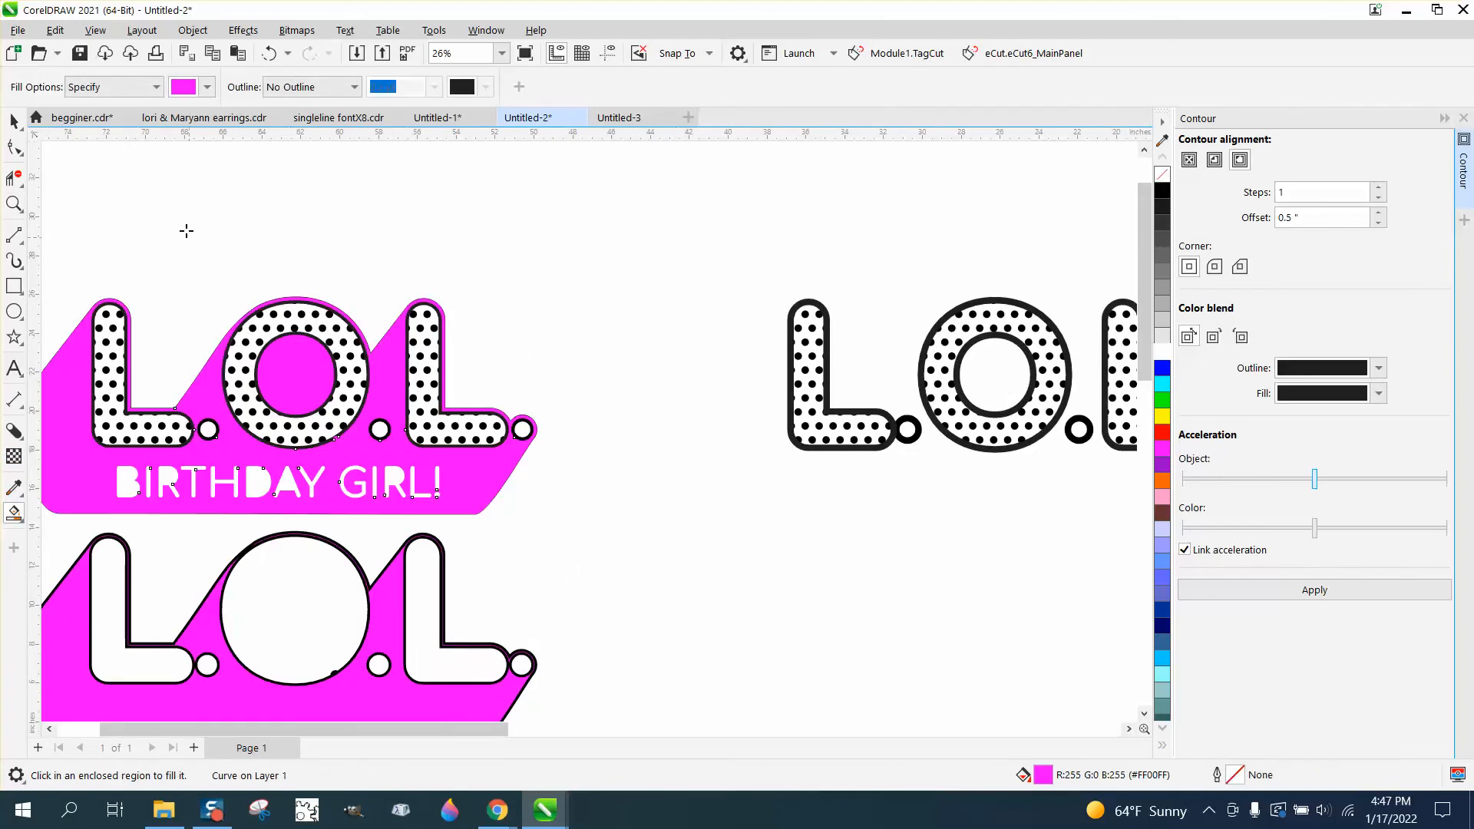
{"action": "left_click", "coordinate": [242, 55]}
{"action": "left_click", "coordinate": [268, 55]}
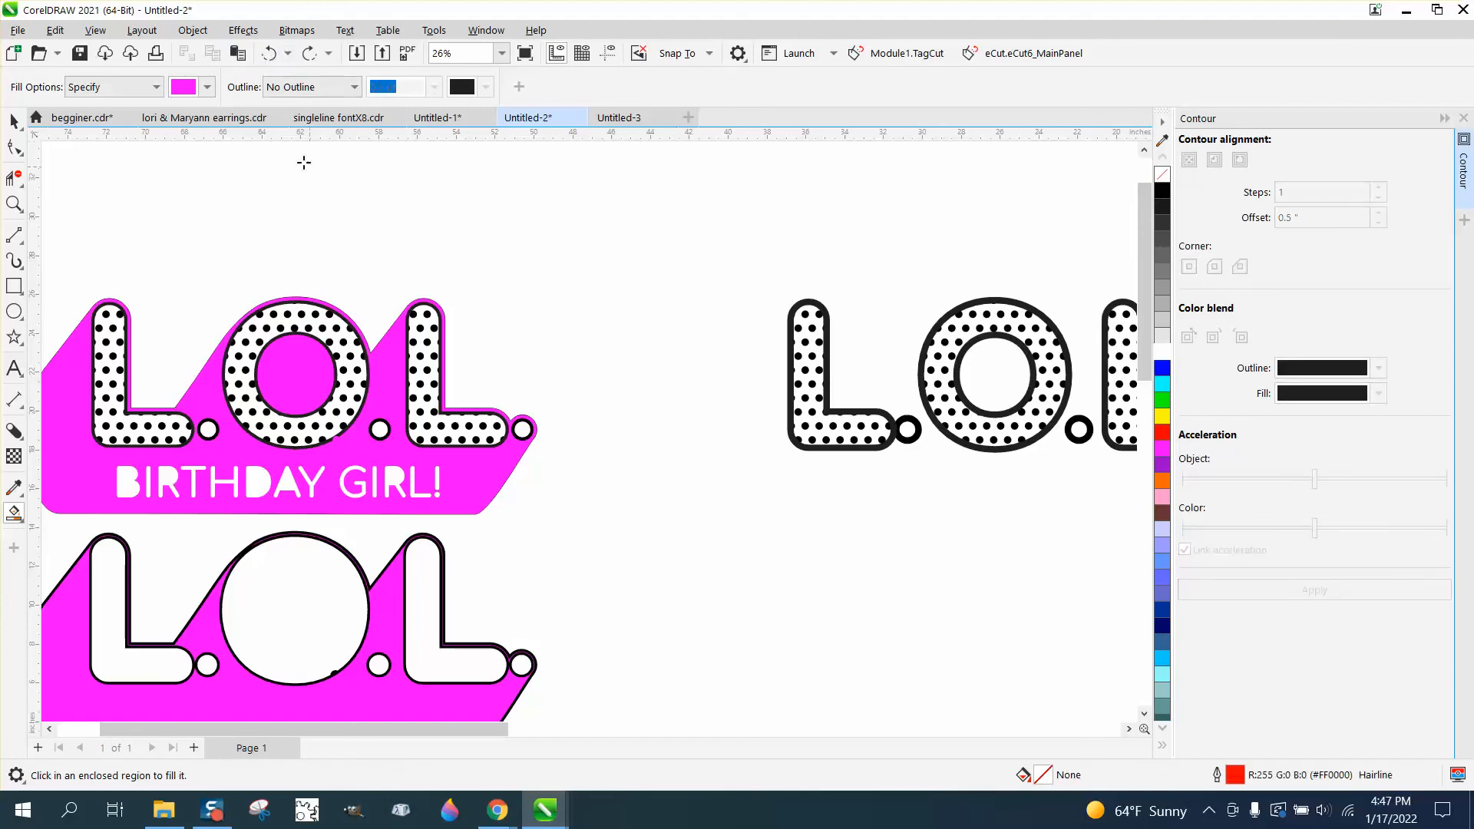
{"action": "left_click", "coordinate": [269, 55]}
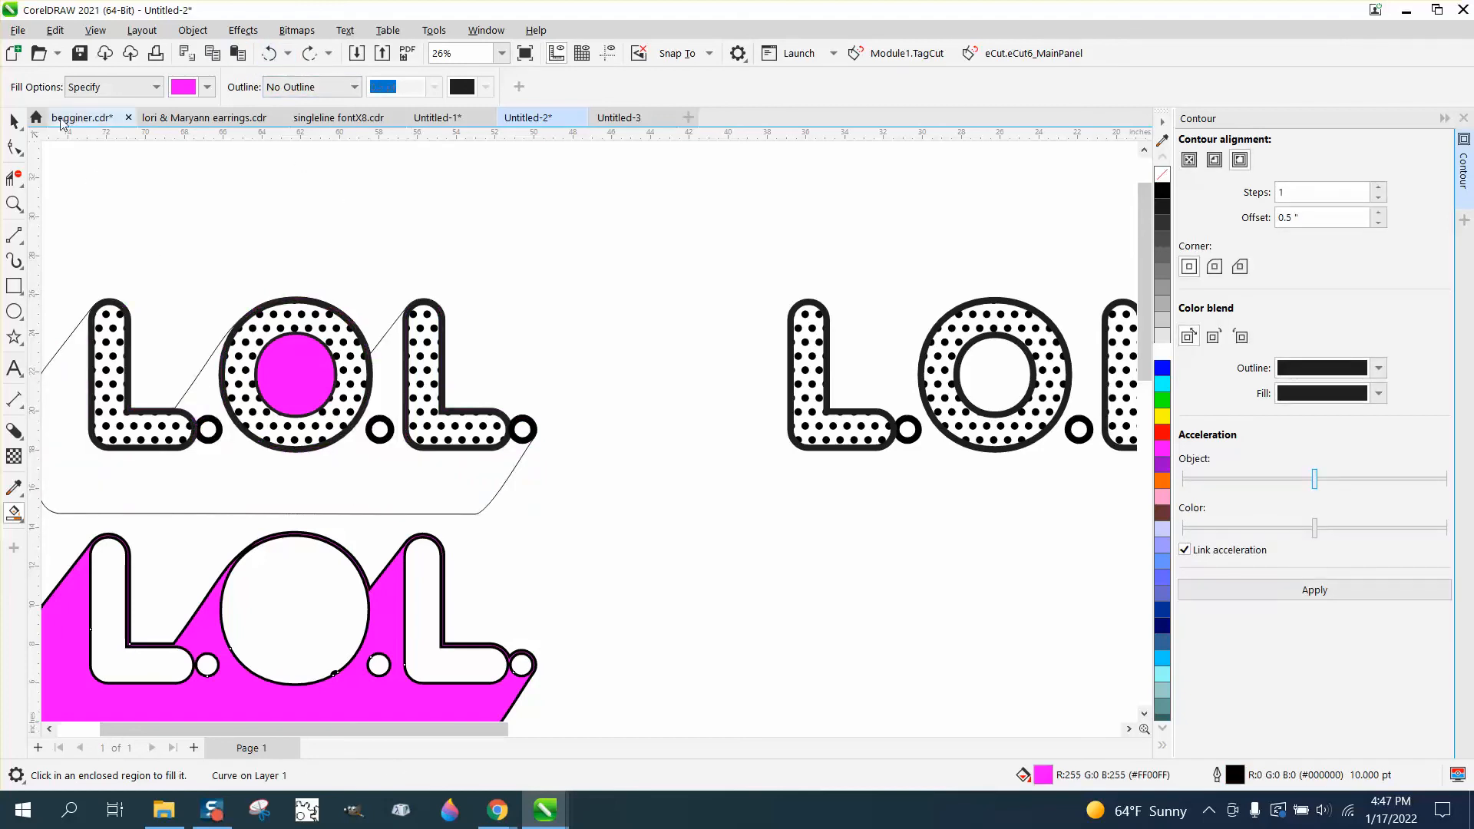
Step: Set the outline width of the unfilled shadow curve around the dotted lettering to 12 pt
{"action": "left_click", "coordinate": [14, 121]}
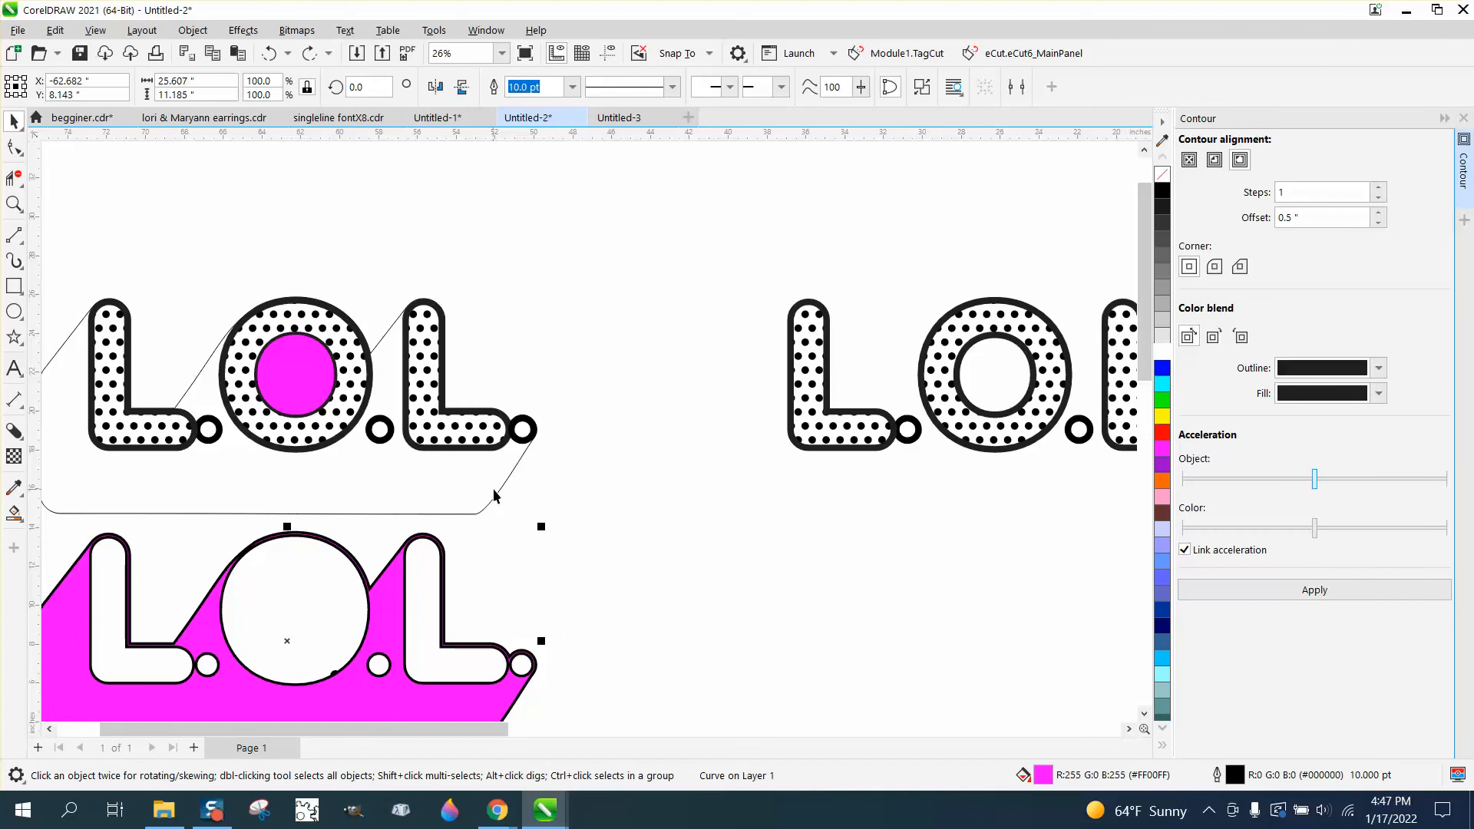
{"action": "left_click", "coordinate": [494, 495]}
{"action": "left_click", "coordinate": [572, 87]}
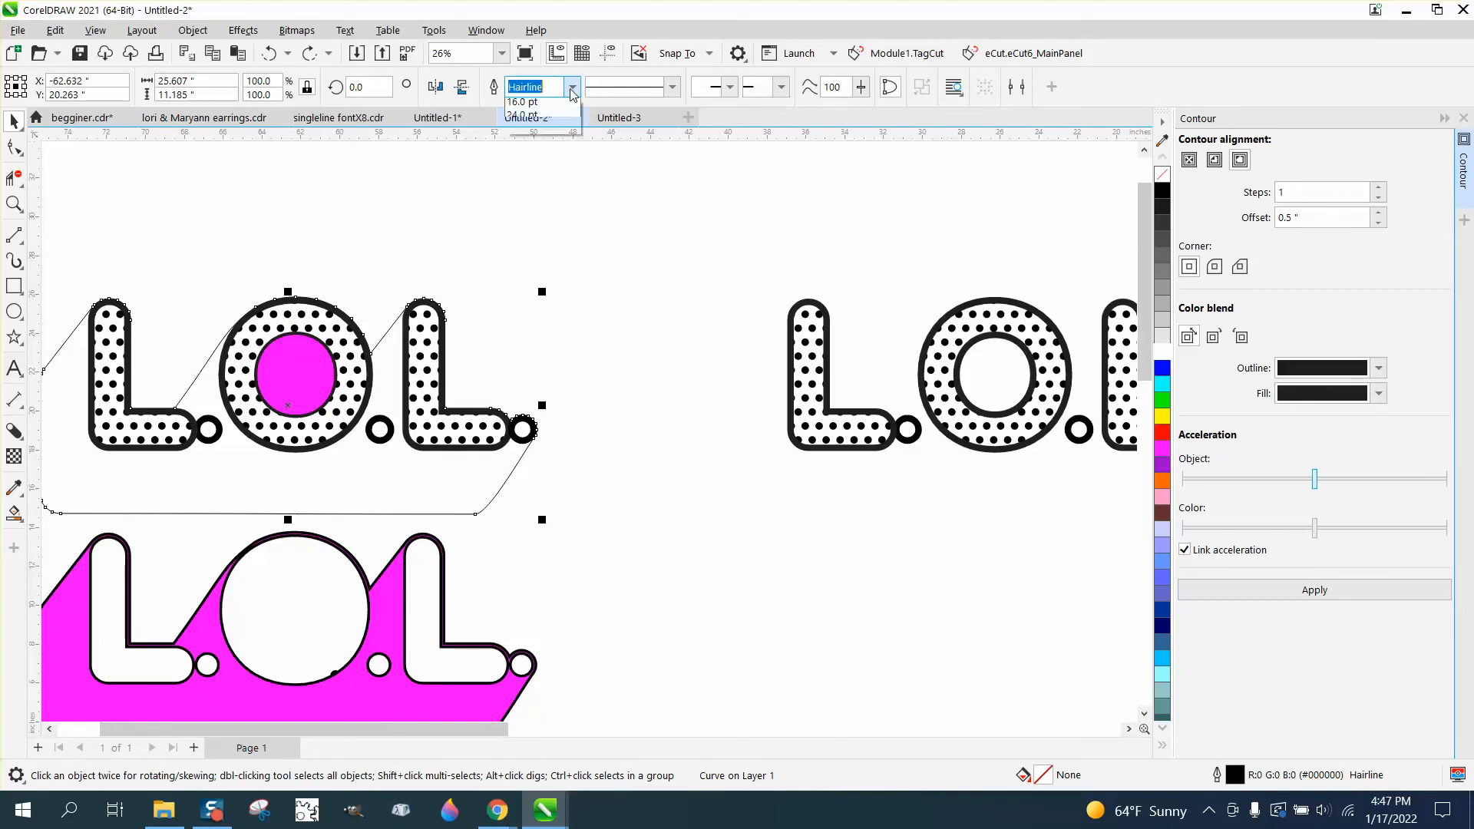
{"action": "left_click", "coordinate": [528, 237]}
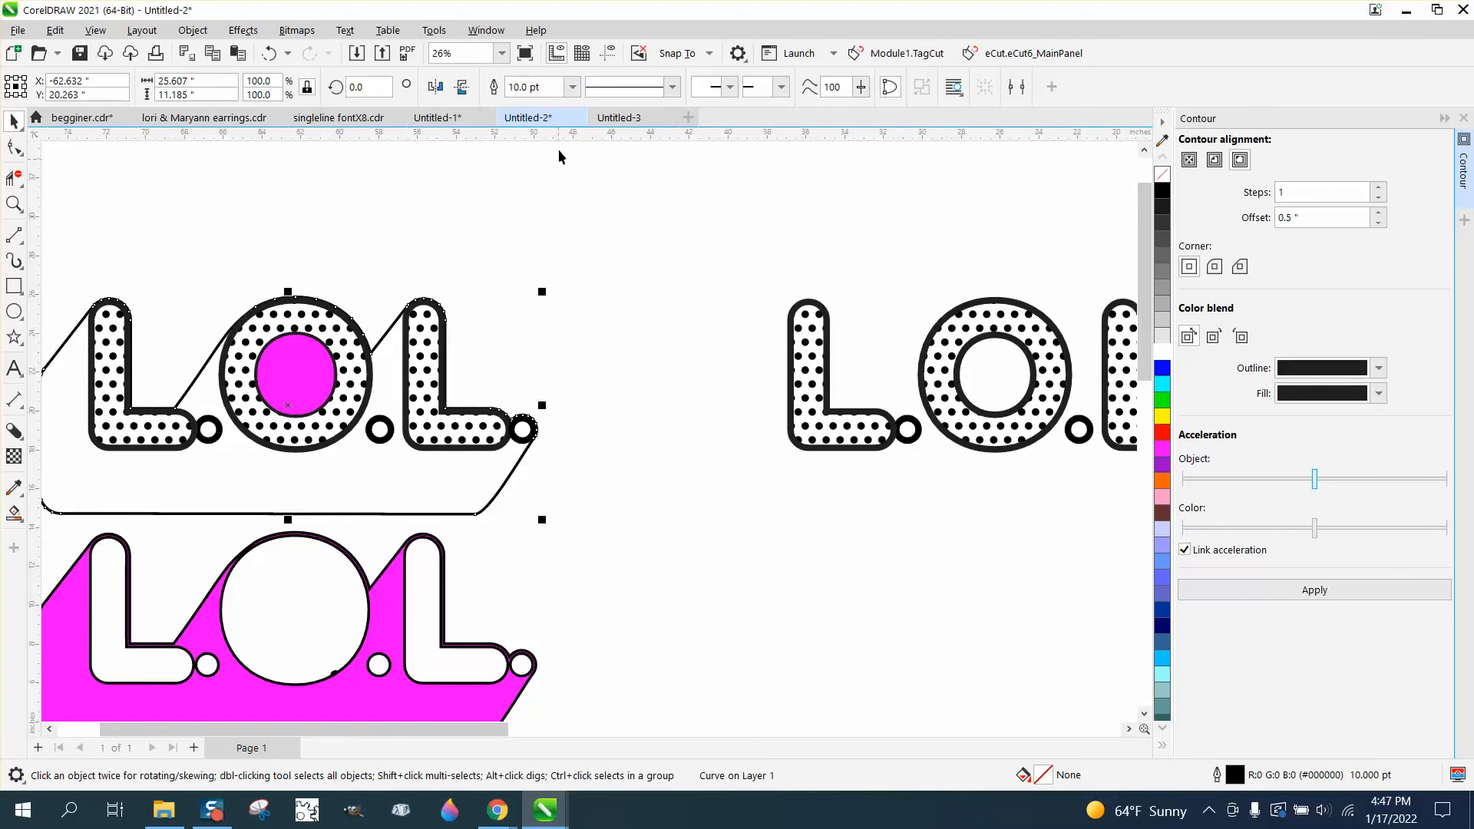
{"action": "left_click", "coordinate": [572, 87]}
{"action": "left_click", "coordinate": [511, 249]}
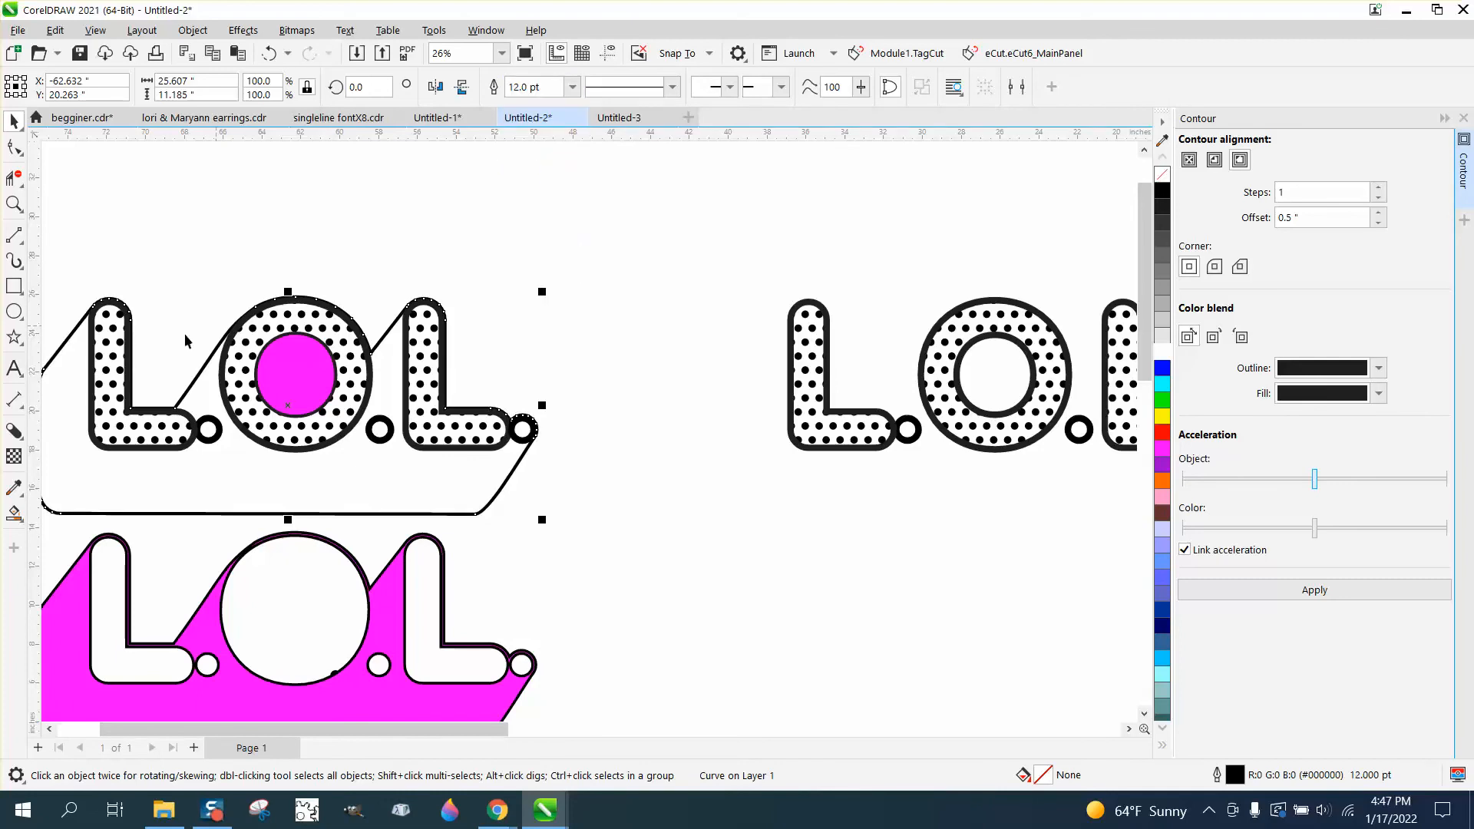
Step: Try Smart Fill with magenta inside the 12 pt shadow outline, and remove the fill from the resulting shape
{"action": "left_click", "coordinate": [14, 513]}
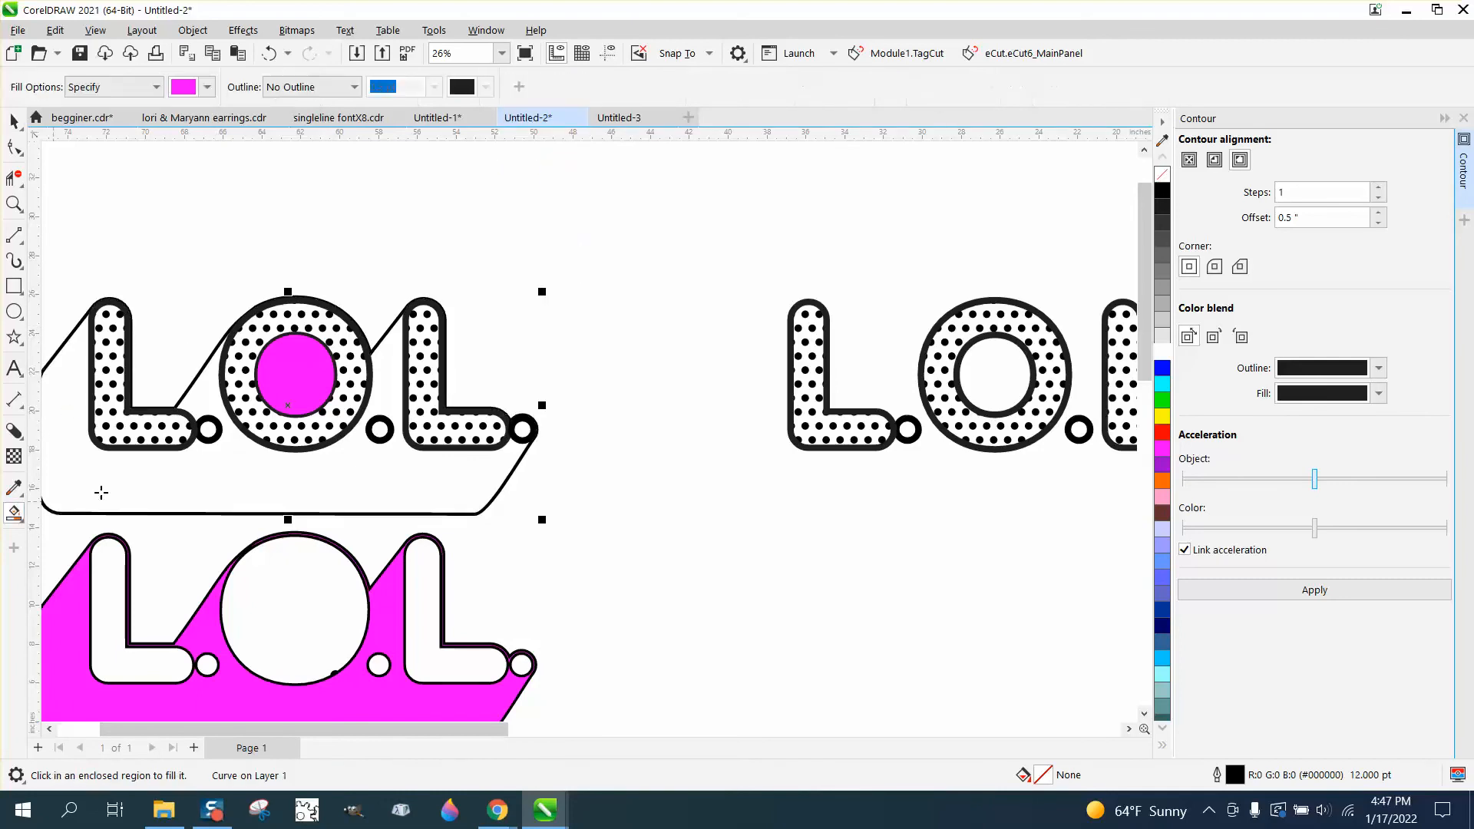
{"action": "left_click", "coordinate": [233, 487]}
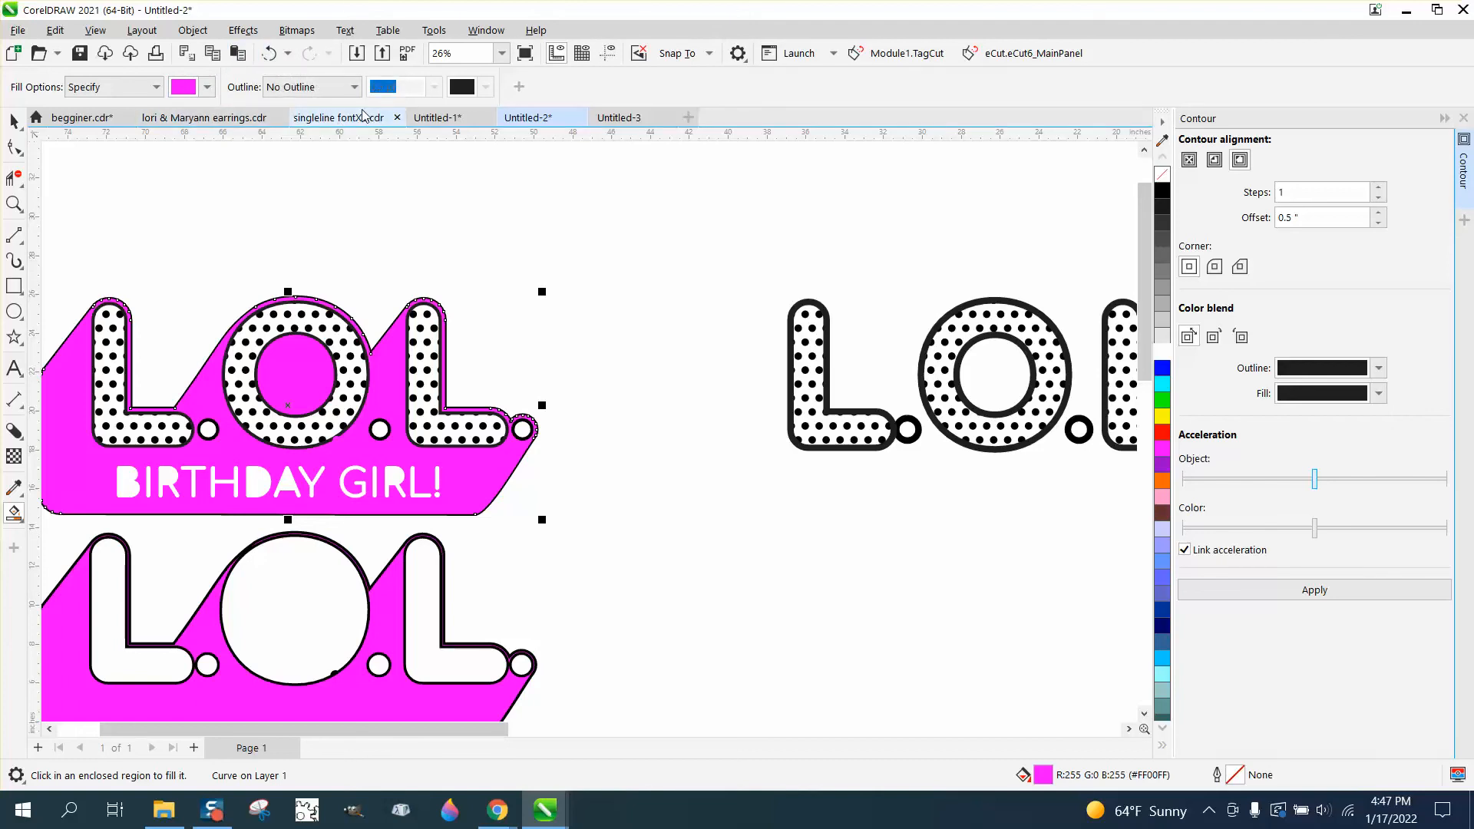
{"action": "scroll", "coordinate": [382, 179], "scroll_direction": "down", "scroll_amount": 2}
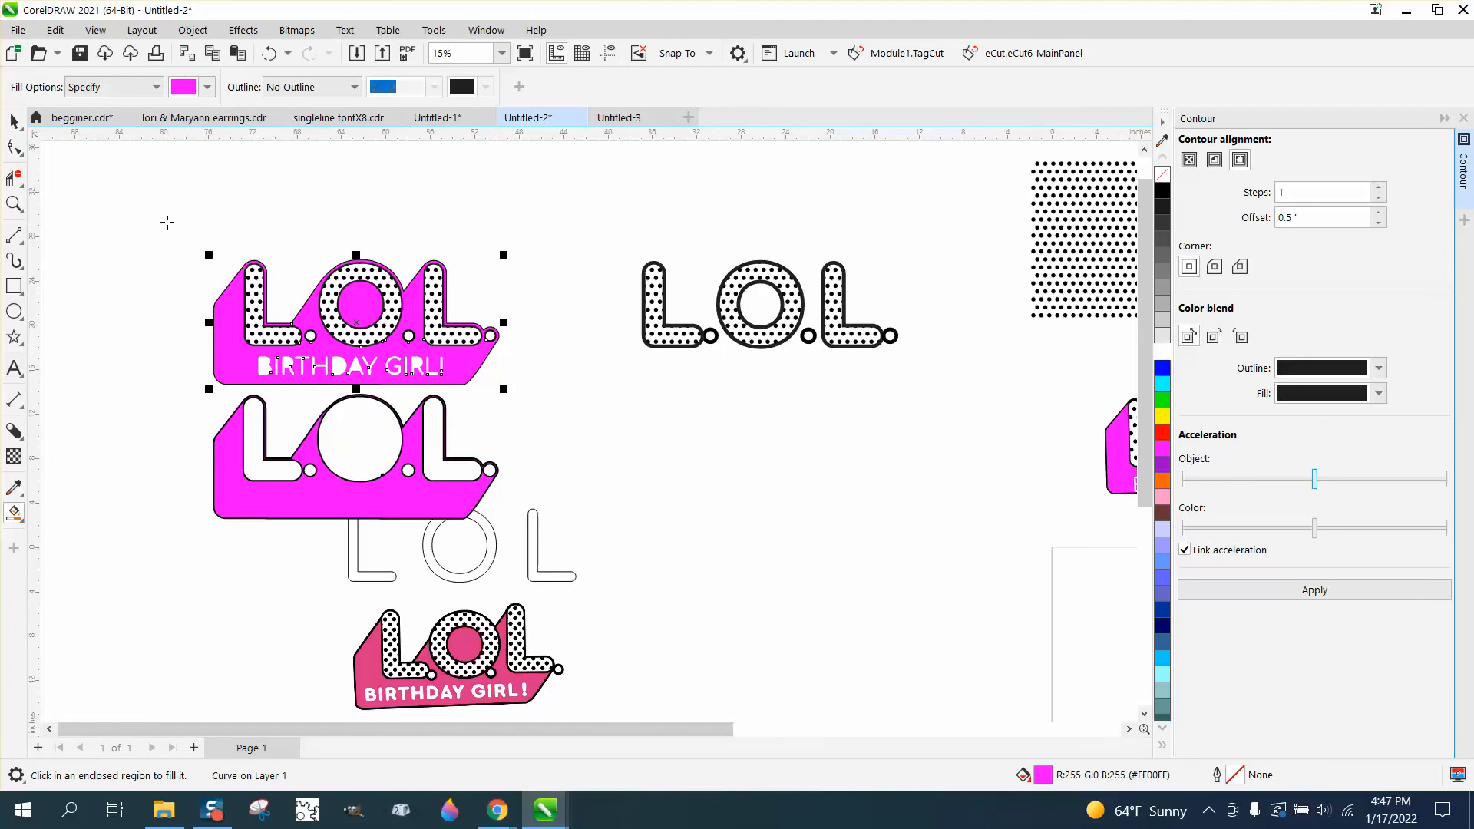
{"action": "left_click", "coordinate": [14, 203]}
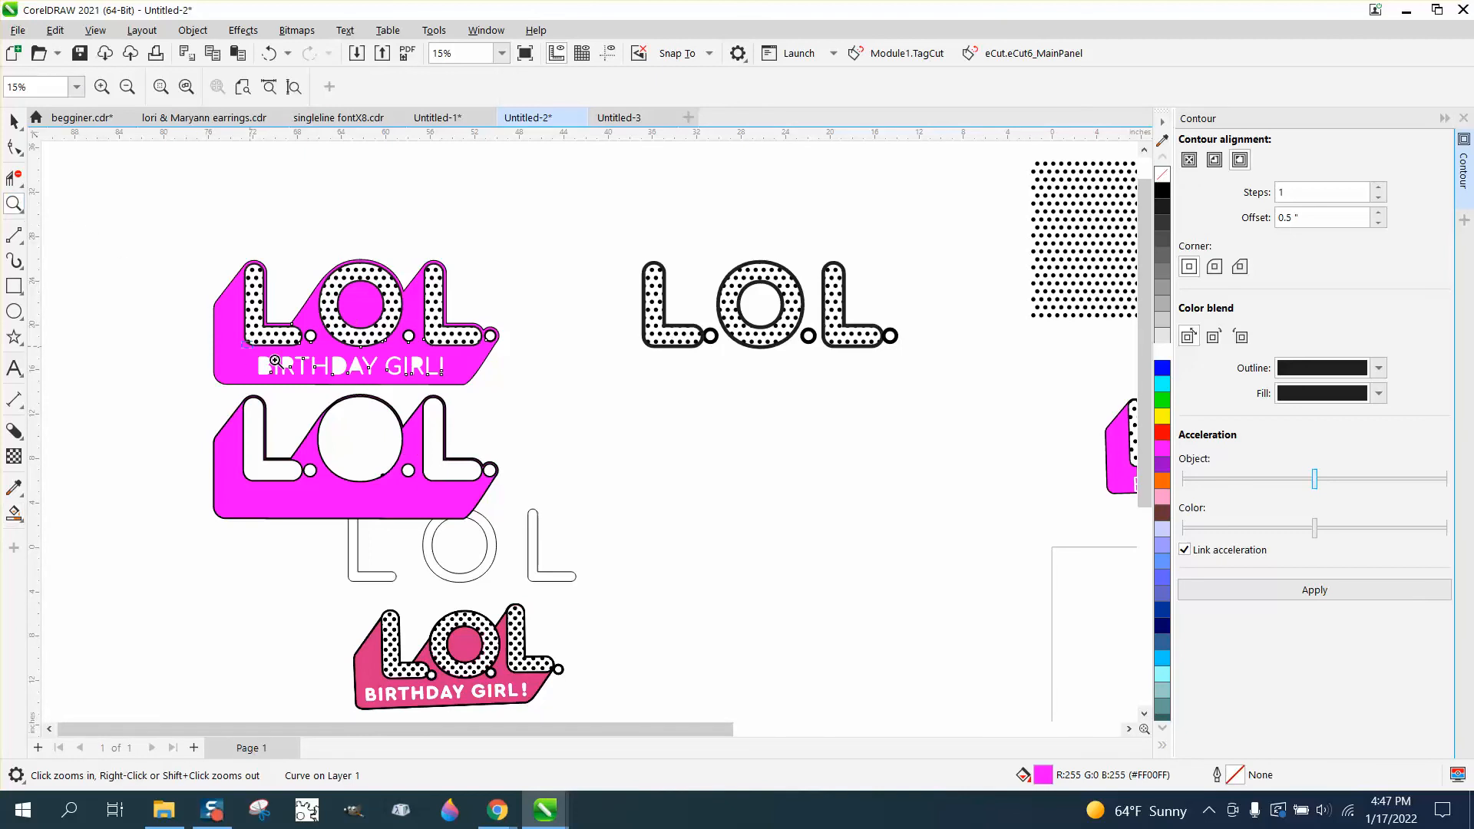
{"action": "left_click_drag", "start_coordinate": [242, 341], "coordinate": [503, 416]}
{"action": "left_click", "coordinate": [14, 121]}
{"action": "scroll", "coordinate": [451, 539], "scroll_direction": "down", "scroll_amount": 3}
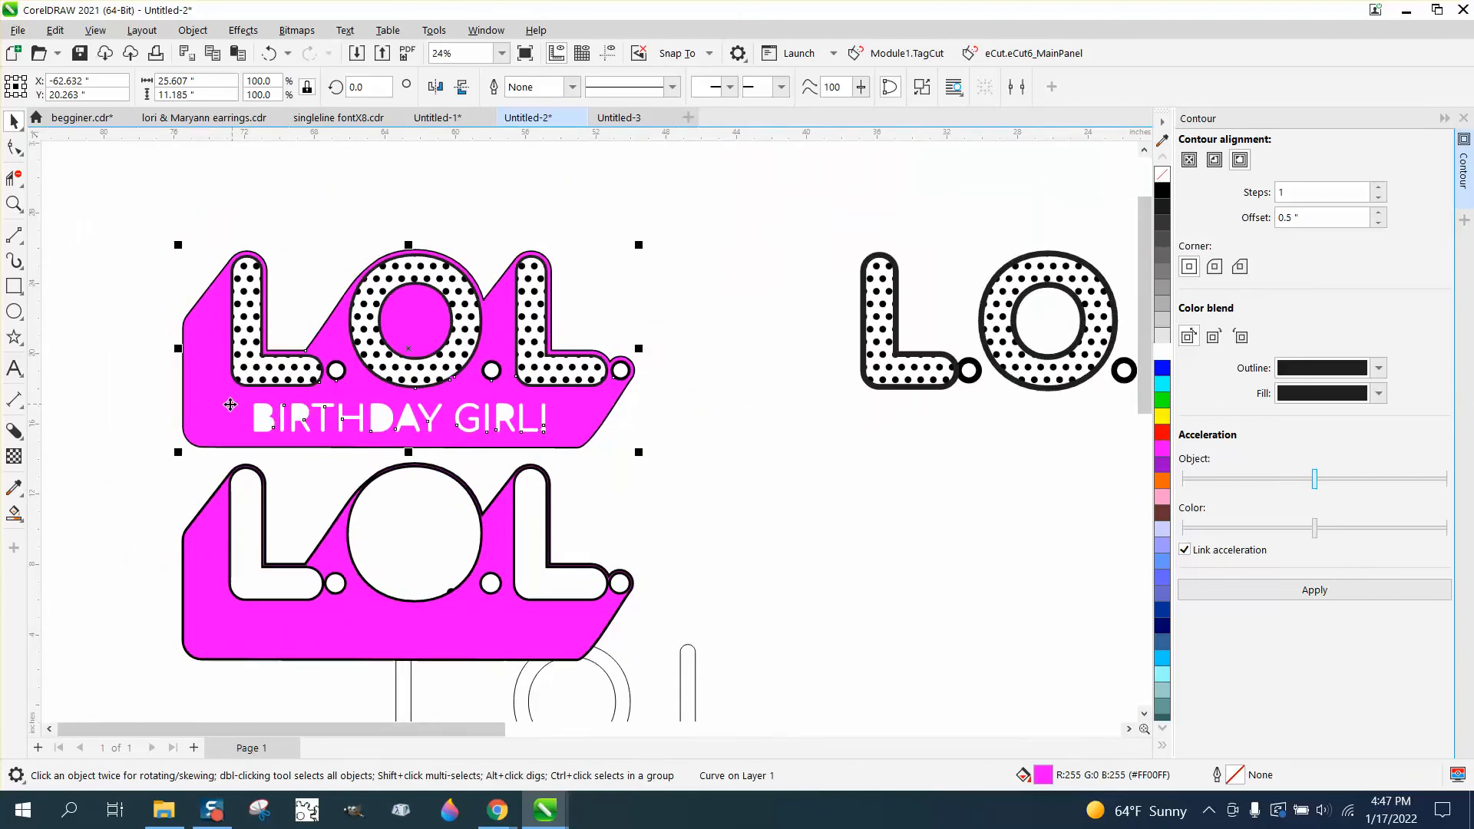
{"action": "left_click", "coordinate": [1163, 179]}
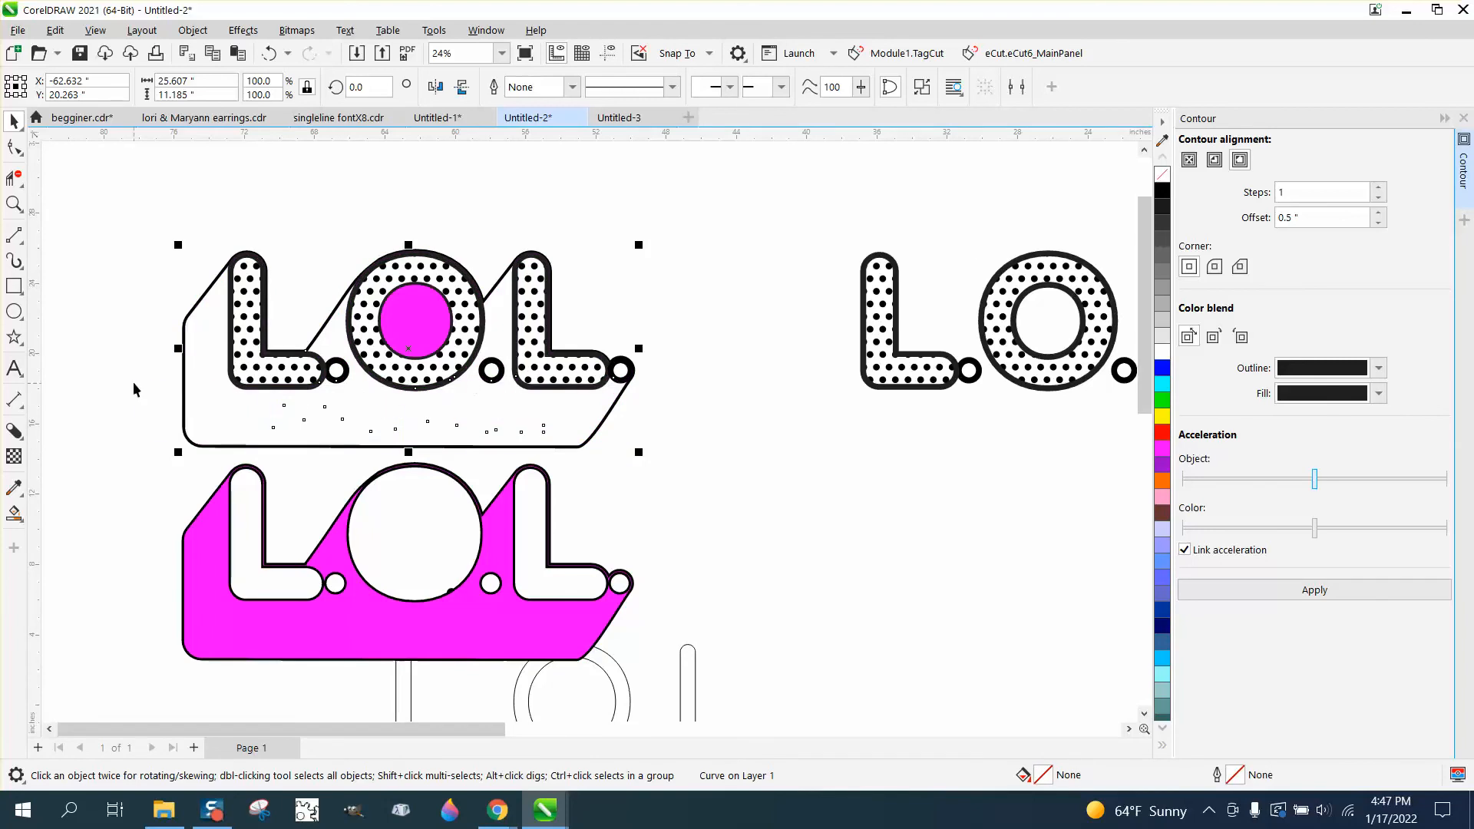
Step: Give the BIRTHDAY GIRL! text a black hairline outline and Smart Fill the shadow area around it with magenta
{"action": "left_click_drag", "start_coordinate": [134, 390], "coordinate": [631, 448]}
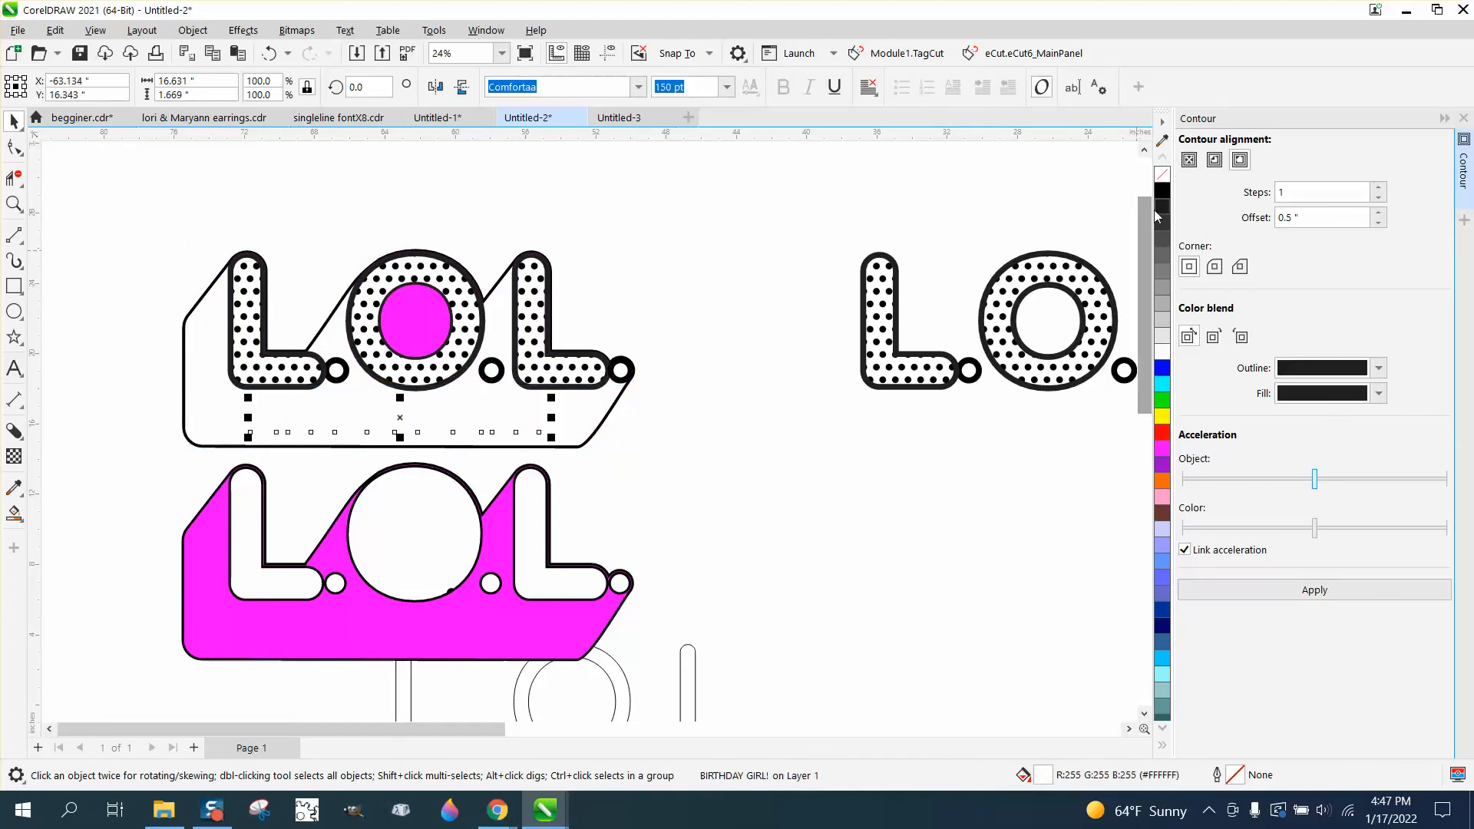
{"action": "right_click", "coordinate": [1163, 192]}
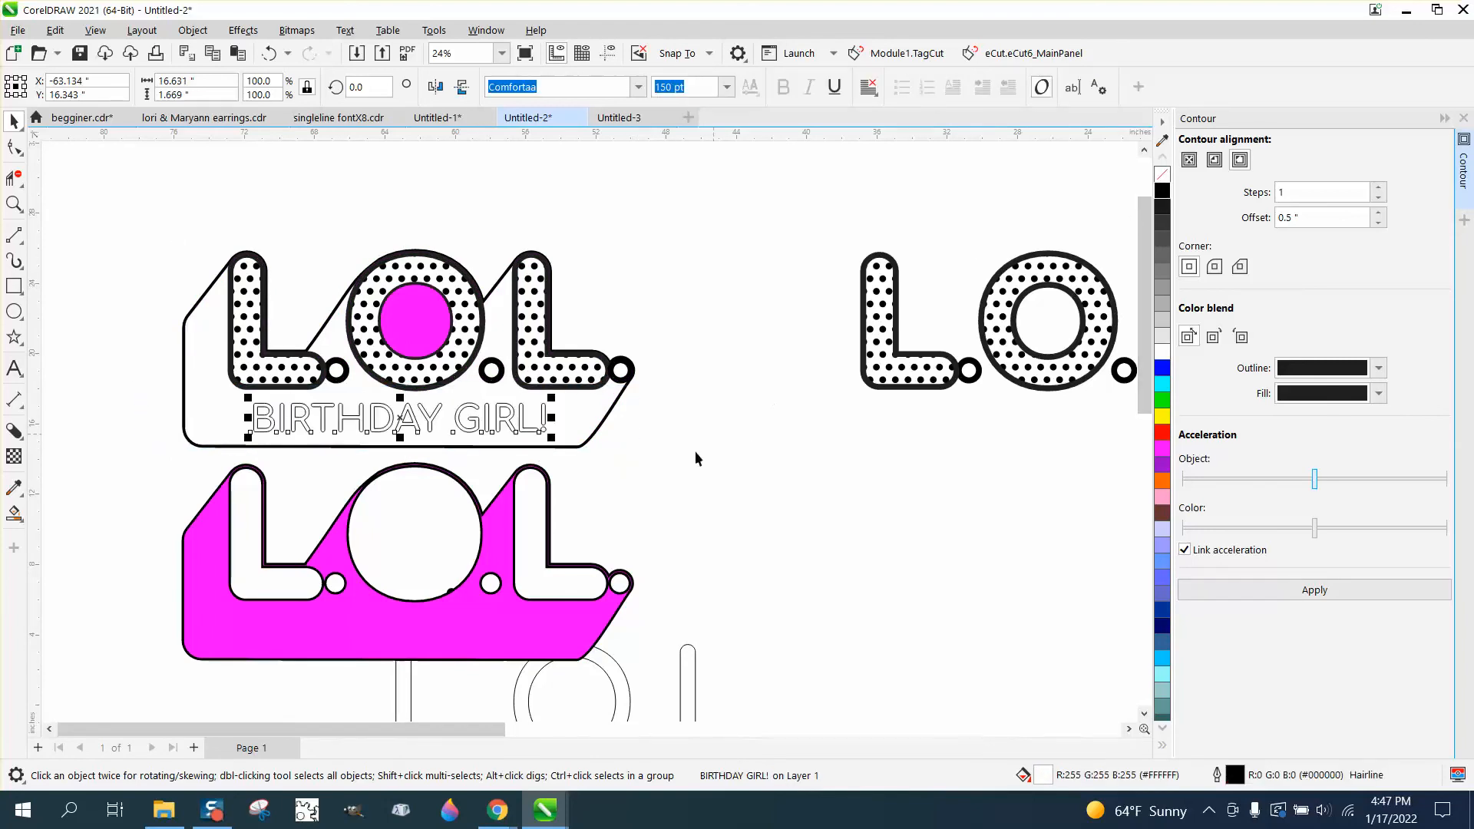
{"action": "left_click", "coordinate": [14, 513]}
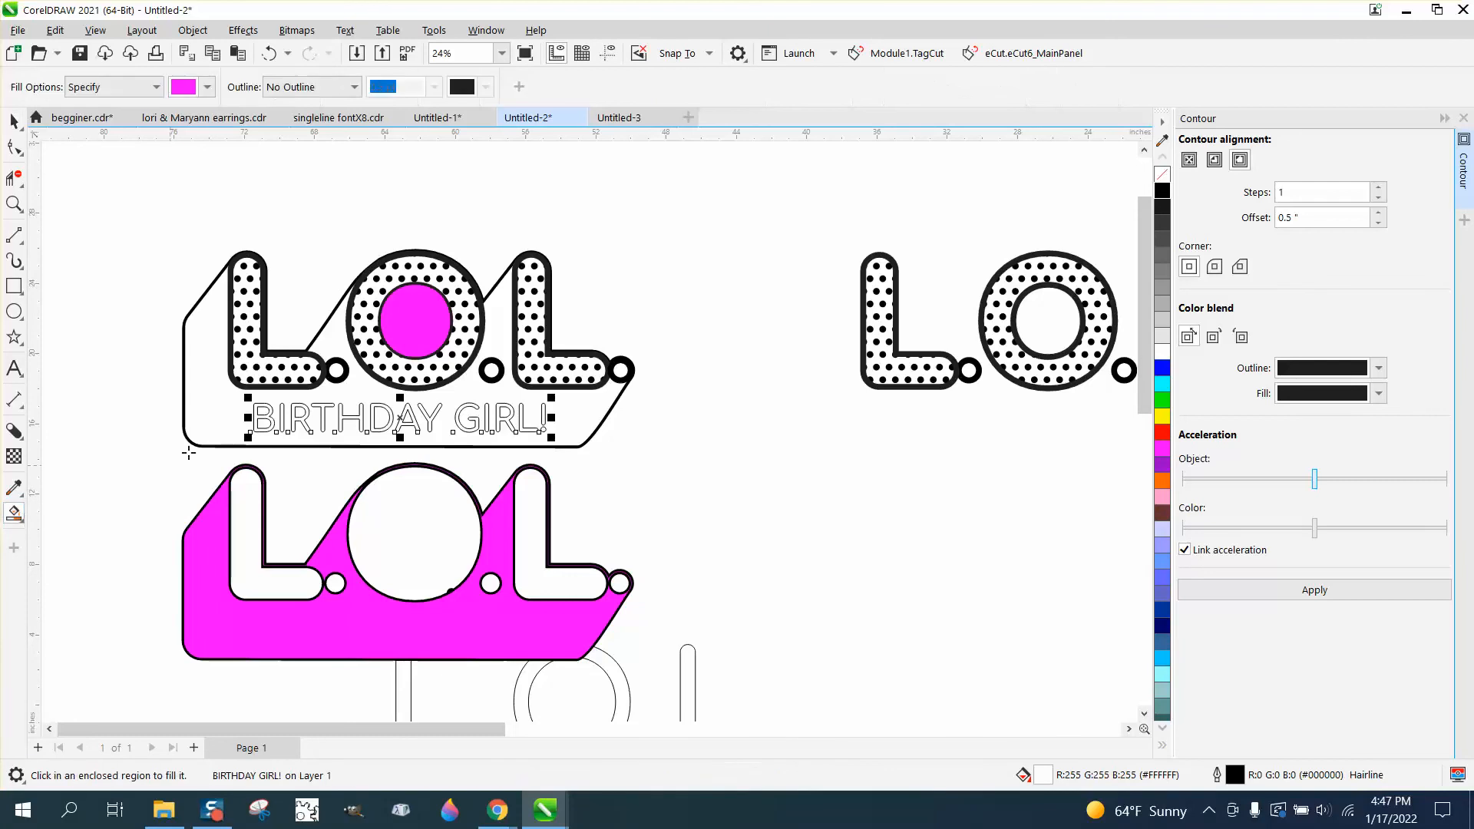
{"action": "left_click", "coordinate": [230, 407]}
Step: Smart Fill the enclosed openings of the letters B, R, D and A in BIRTHDAY GIRL! with magenta
{"action": "left_click", "coordinate": [264, 418]}
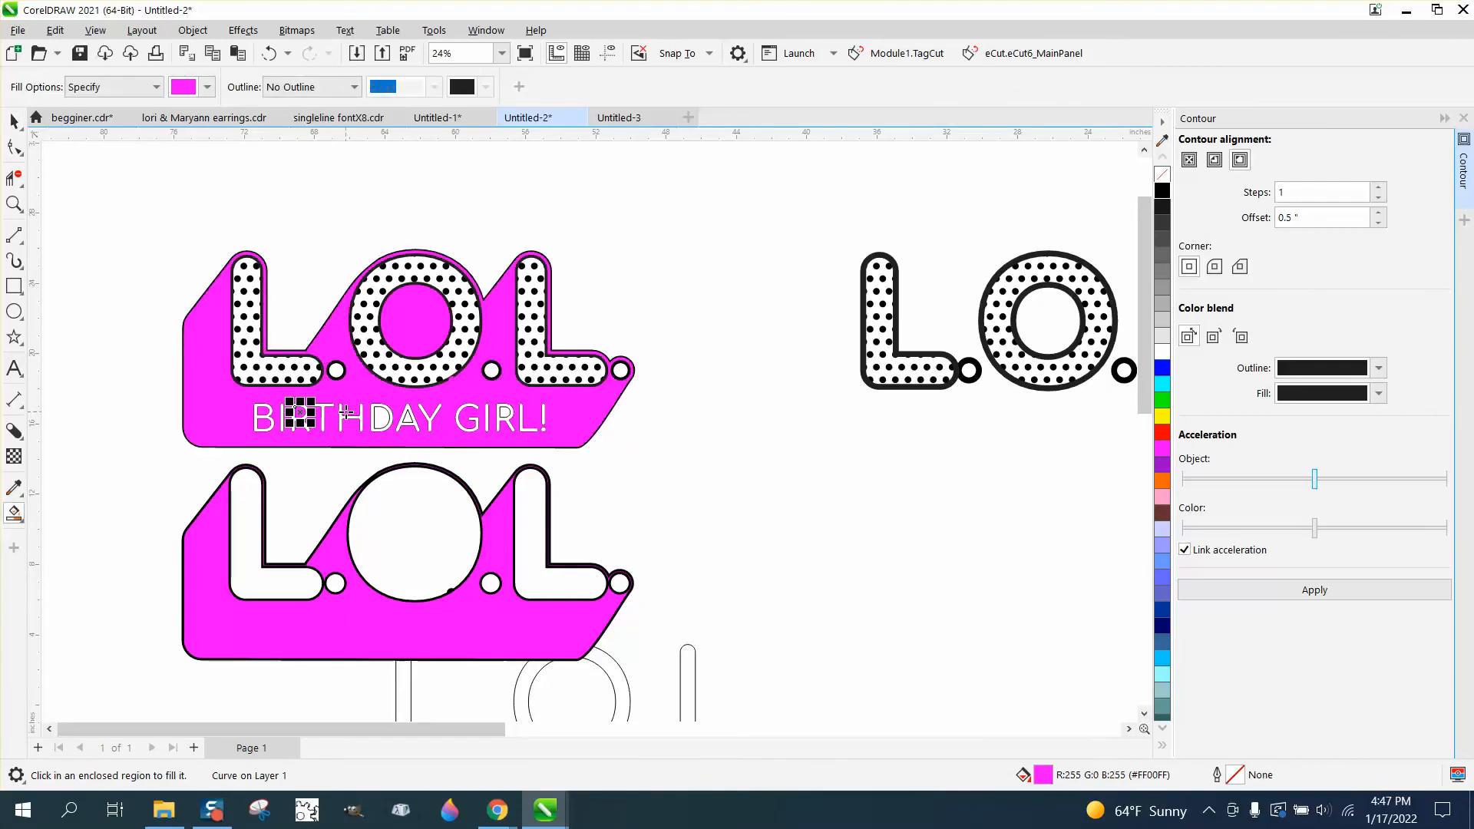
{"action": "left_click", "coordinate": [378, 414]}
{"action": "left_click", "coordinate": [408, 417]}
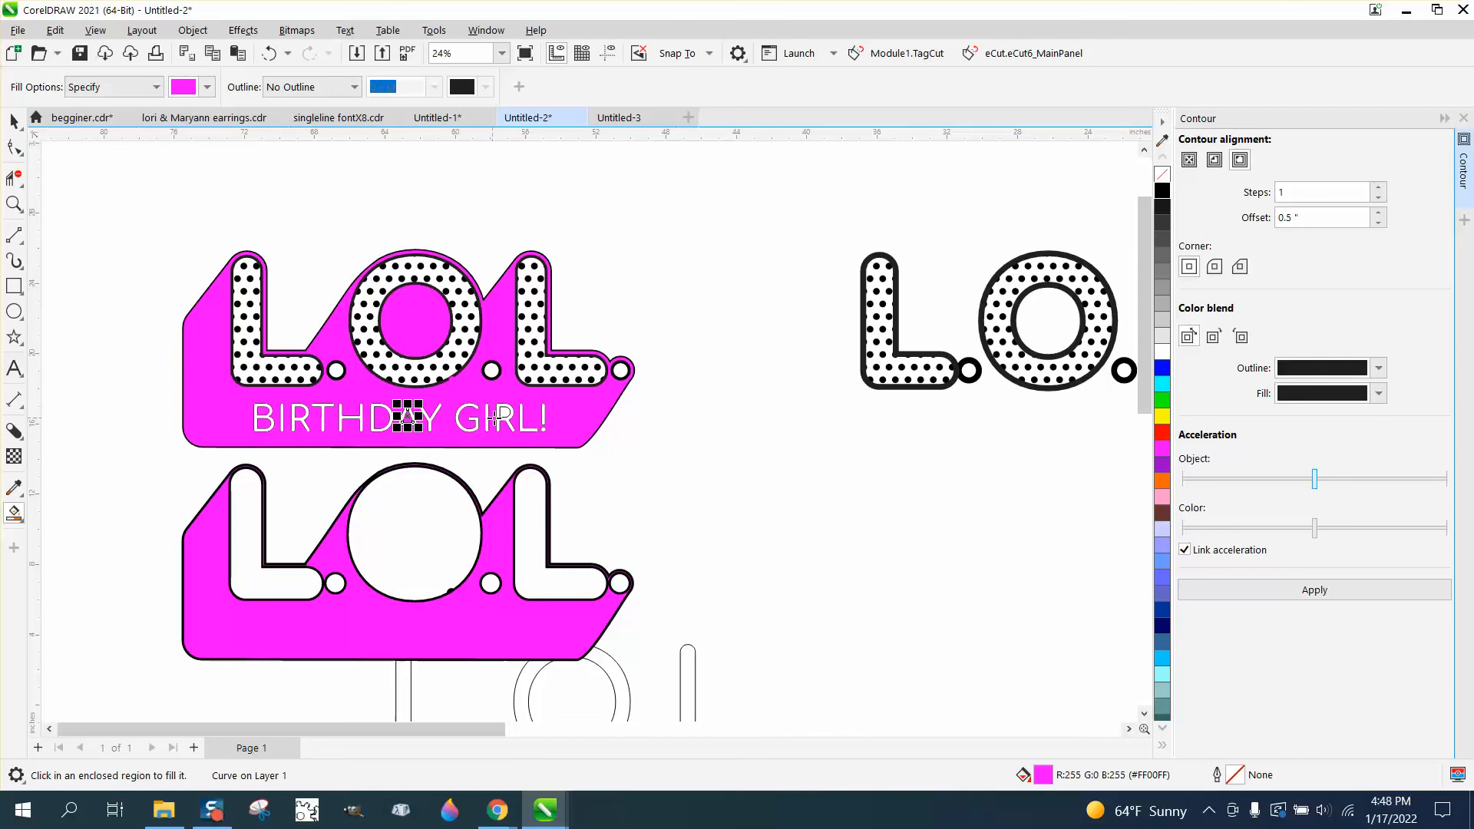
{"action": "left_click", "coordinate": [504, 413]}
{"action": "left_click", "coordinate": [14, 122]}
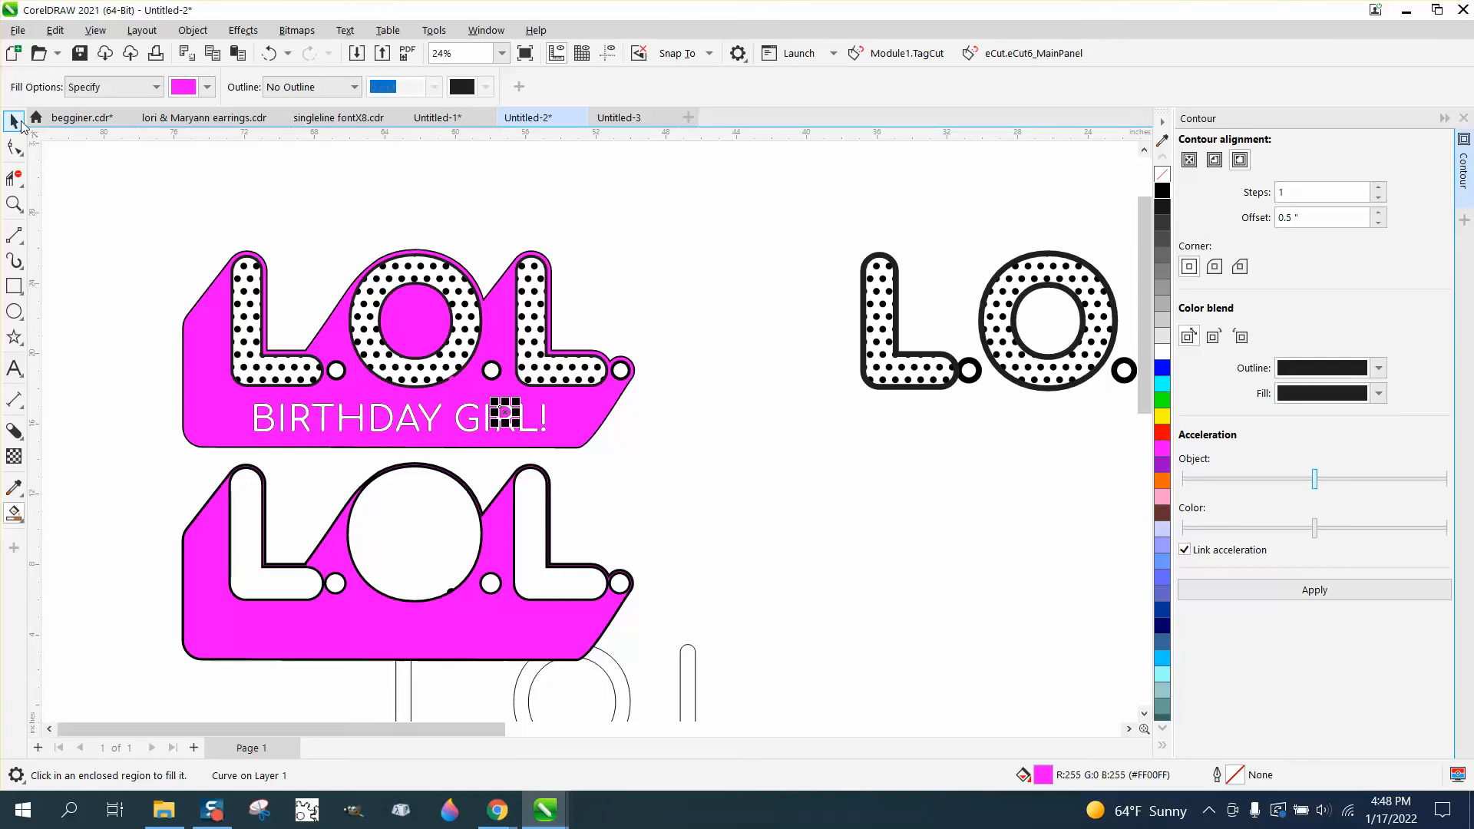
{"action": "left_click", "coordinate": [688, 463]}
Step: Move the grouped dot pattern above the magenta design, to X -66.127 and Y 39.448 inches, and ungroup it
{"action": "scroll", "coordinate": [593, 463], "scroll_direction": "down", "scroll_amount": 5}
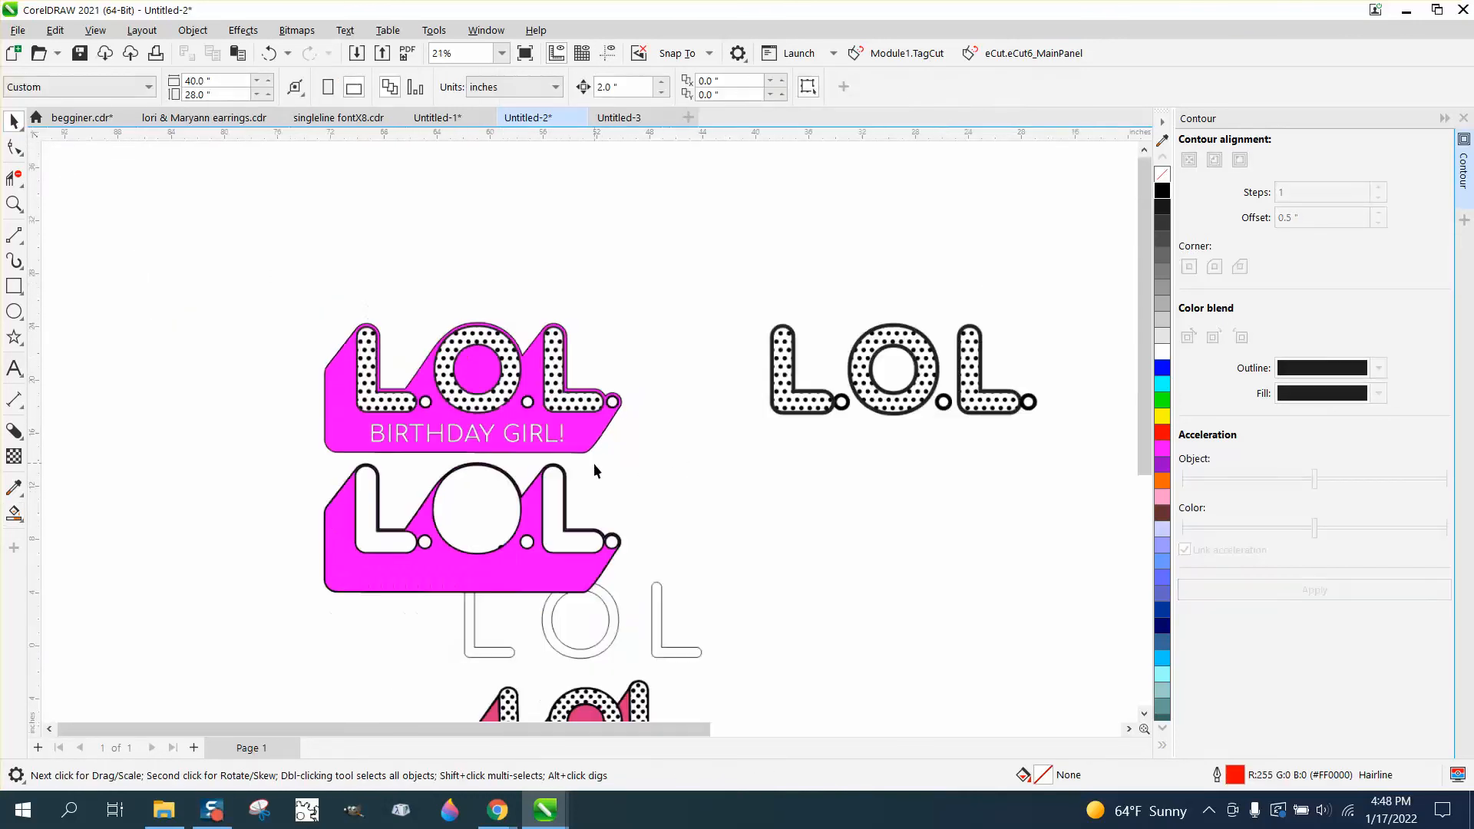
{"action": "scroll", "coordinate": [536, 435], "scroll_direction": "down", "scroll_amount": 1}
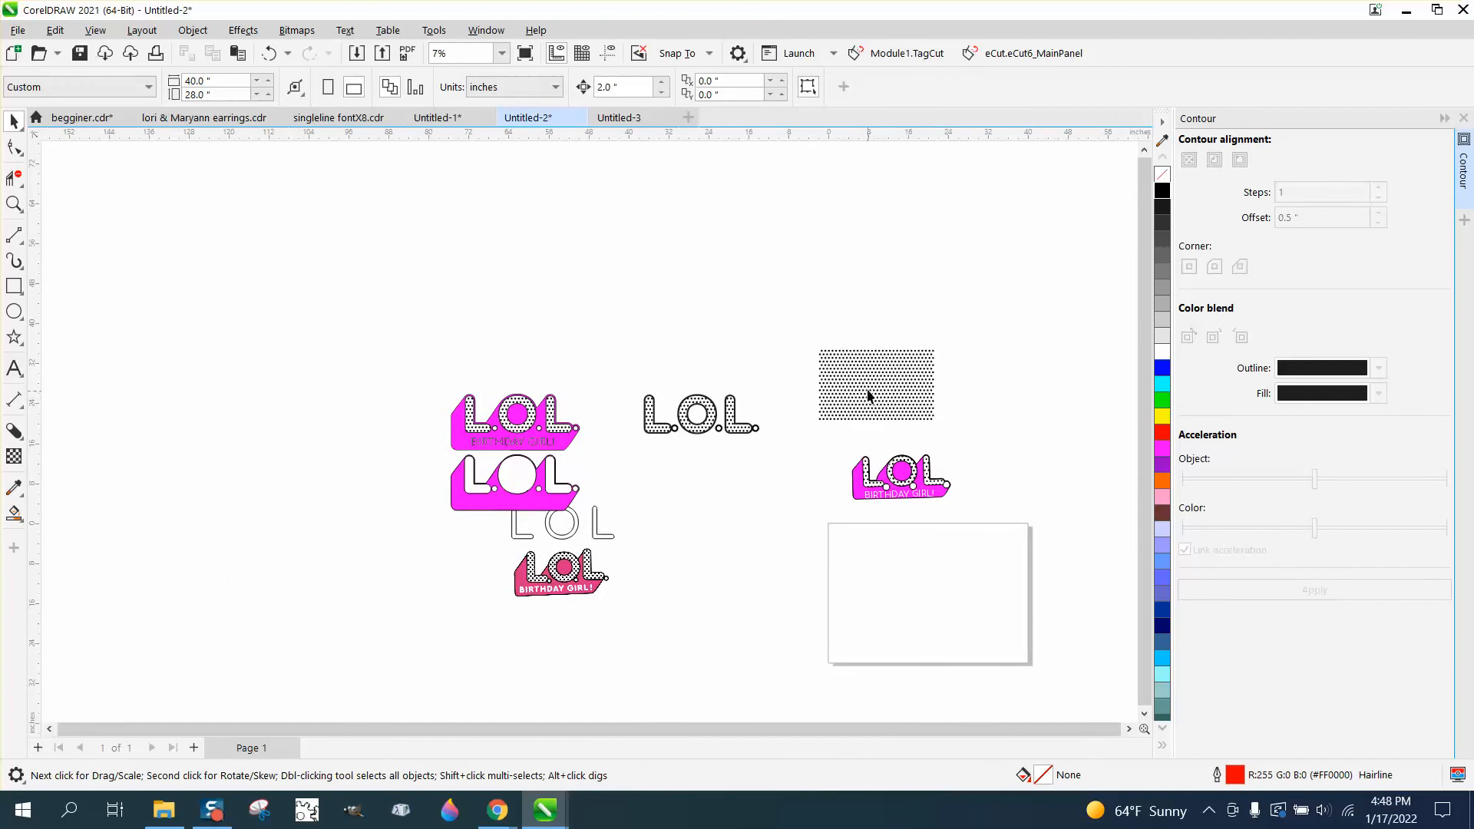
{"action": "left_click_drag", "start_coordinate": [868, 396], "coordinate": [490, 337]}
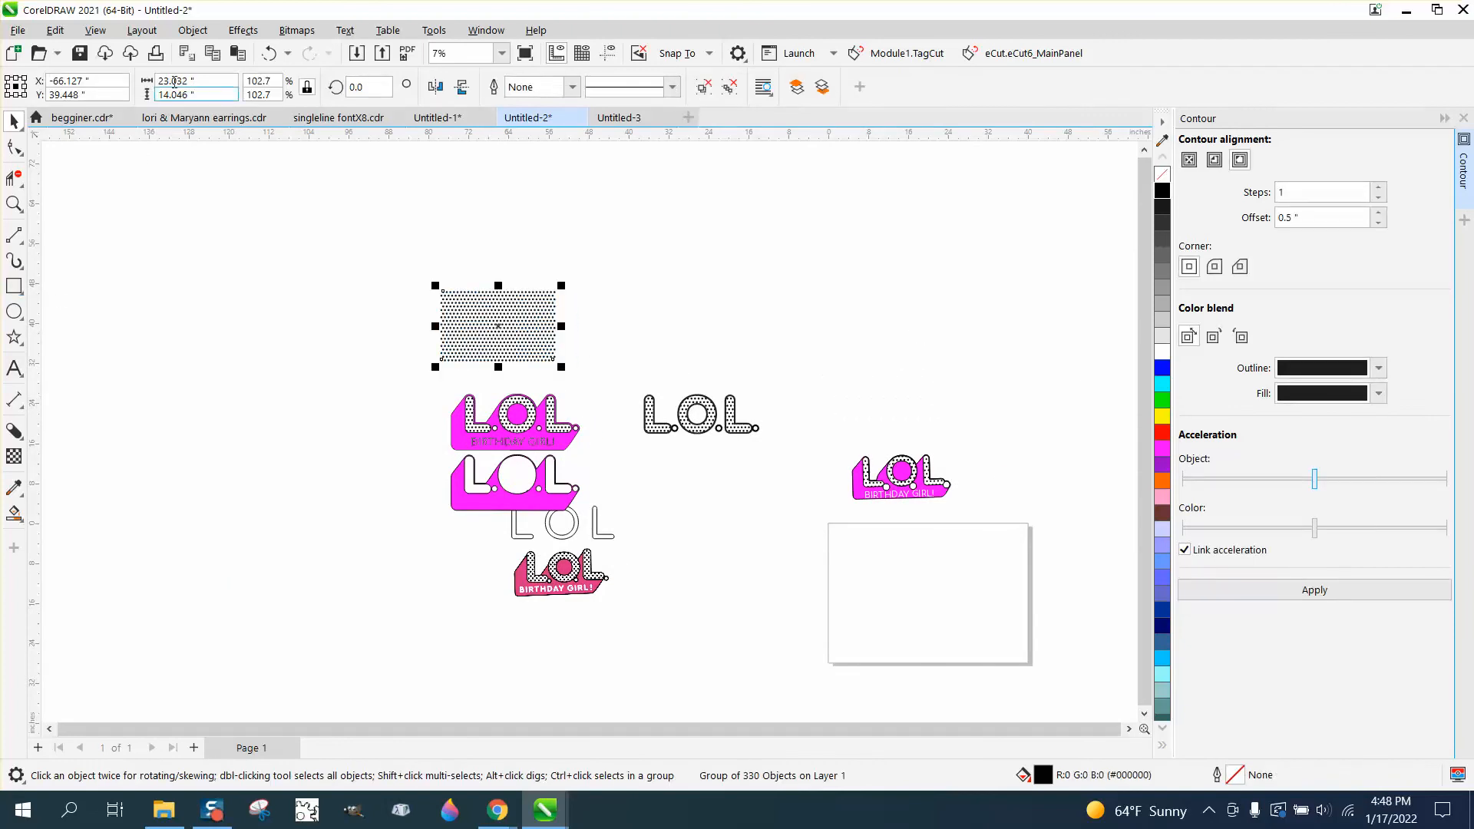
{"action": "left_click", "coordinate": [194, 31]}
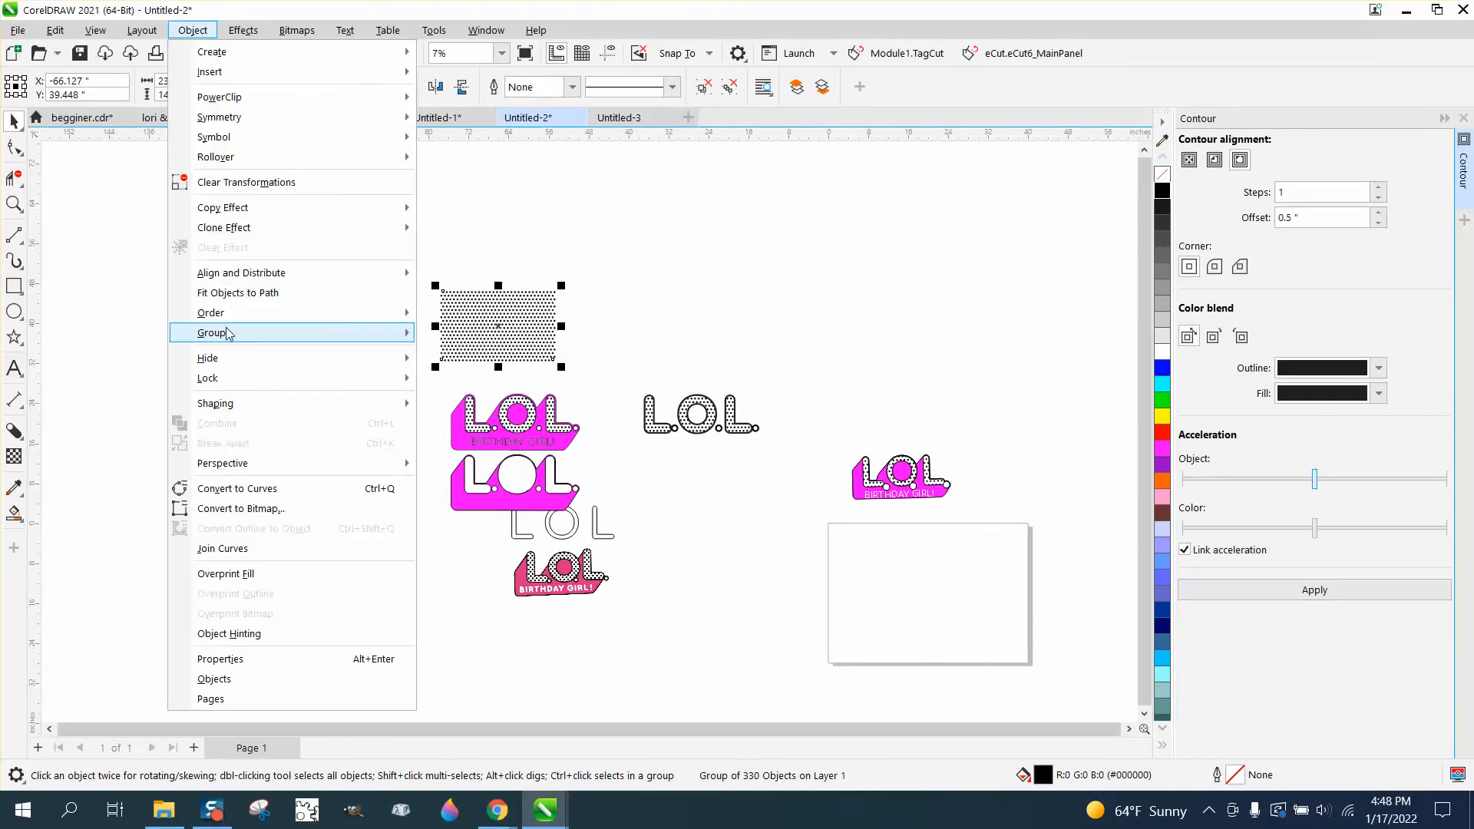
{"action": "mouse_move", "coordinate": [346, 333]}
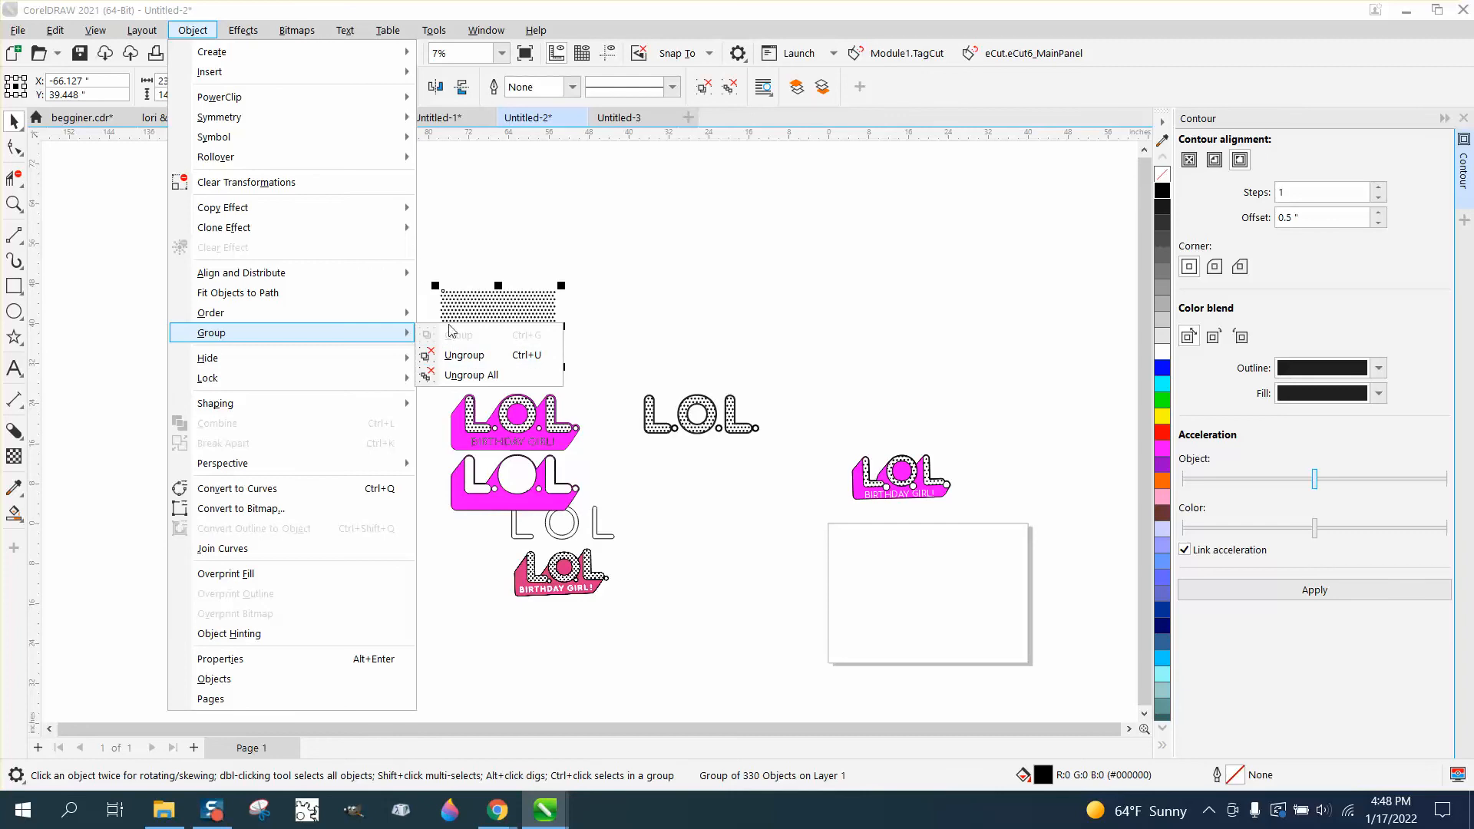
{"action": "left_click", "coordinate": [459, 355]}
Step: Move the pattern's top-left dot out of the block to X -82.512 and Y 60.615 inches
{"action": "left_click", "coordinate": [443, 263]}
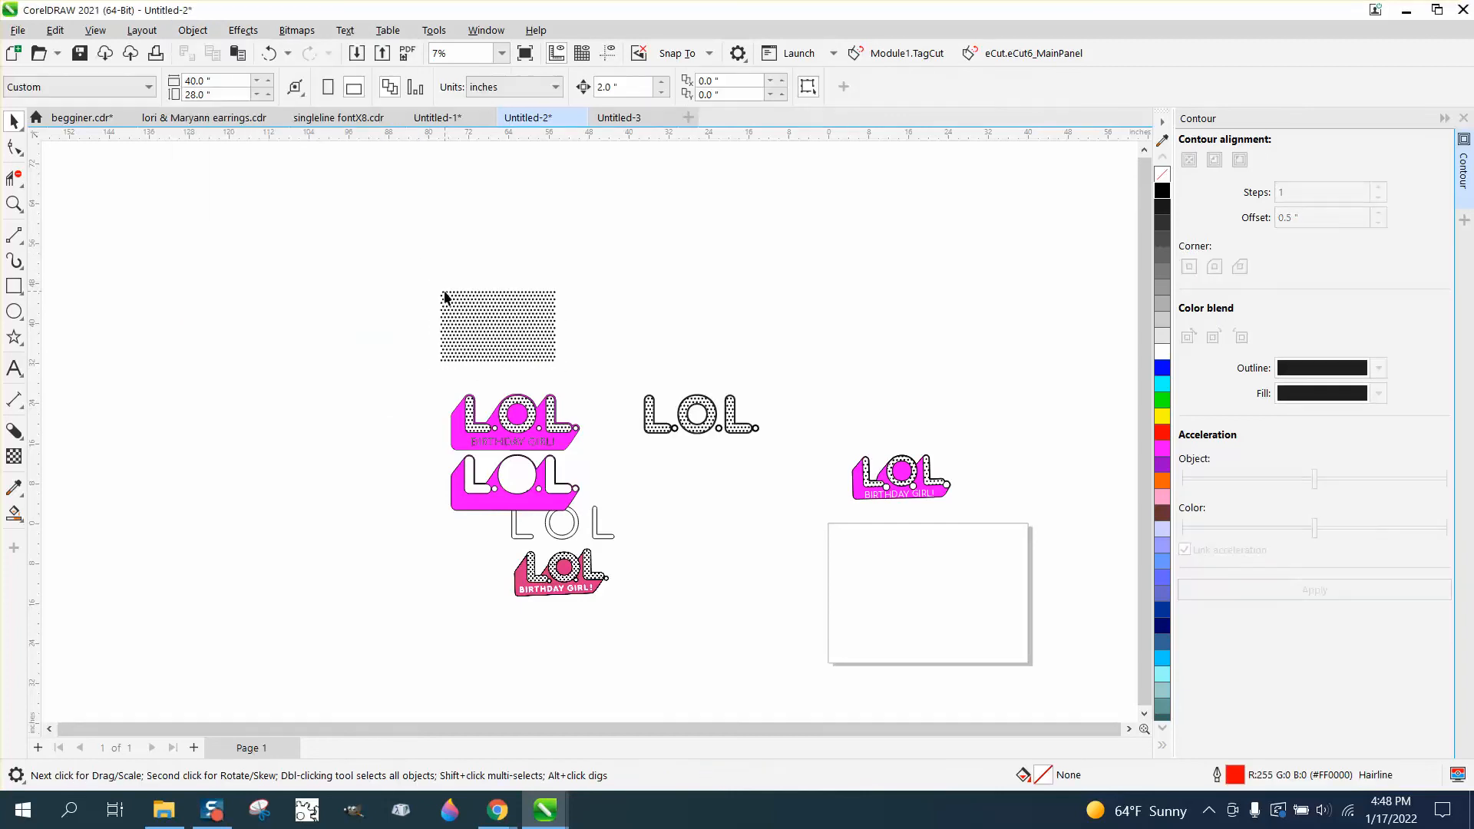
{"action": "left_click_drag", "start_coordinate": [443, 294], "coordinate": [415, 222]}
{"action": "left_click", "coordinate": [514, 221]}
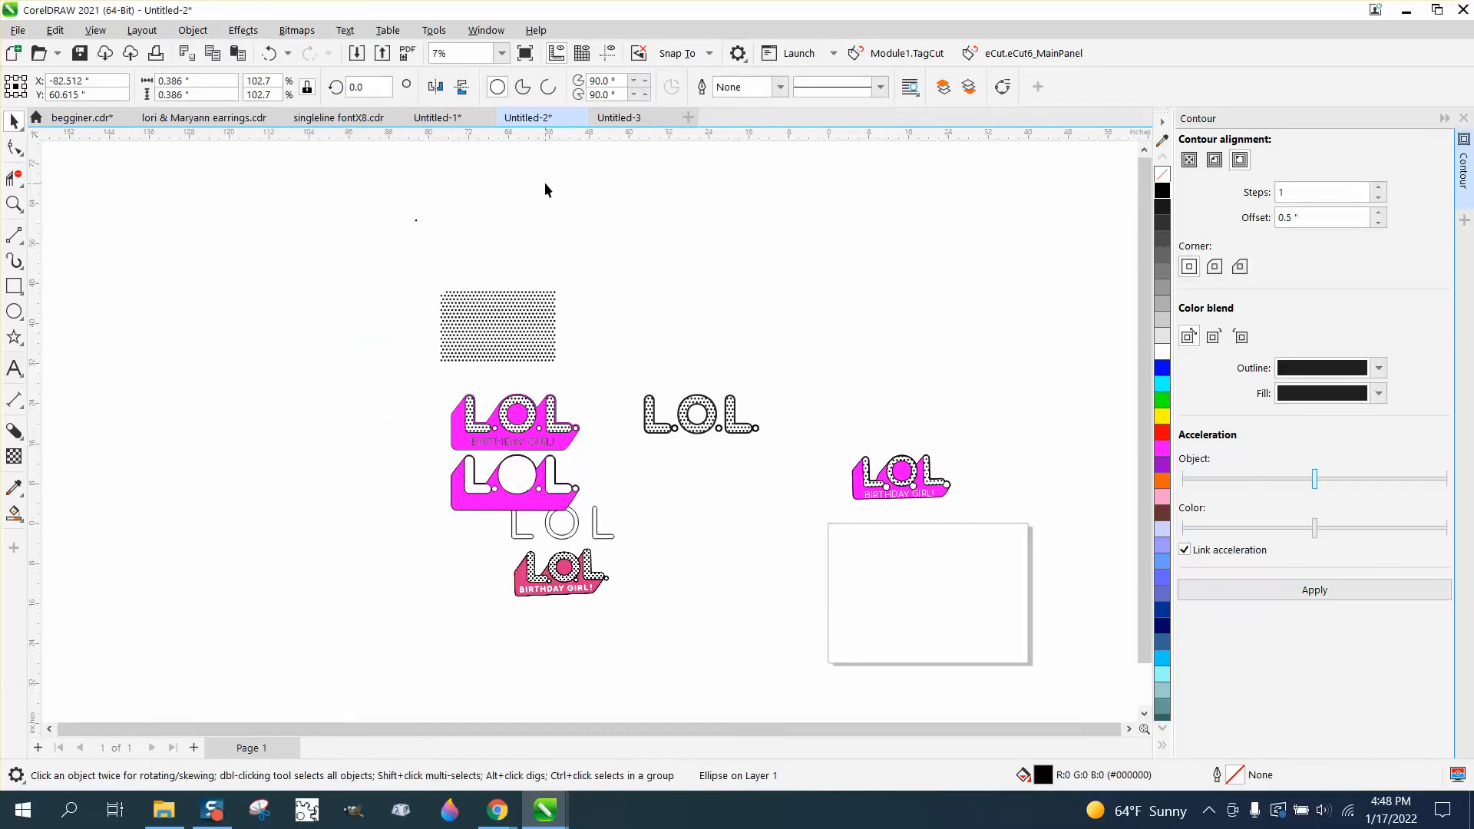
Step: Set the nudge distance to 0.6 inches and place a copy of the lone dot that far to its right
{"action": "left_click", "coordinate": [622, 87]}
{"action": "type", "text": ".6"}
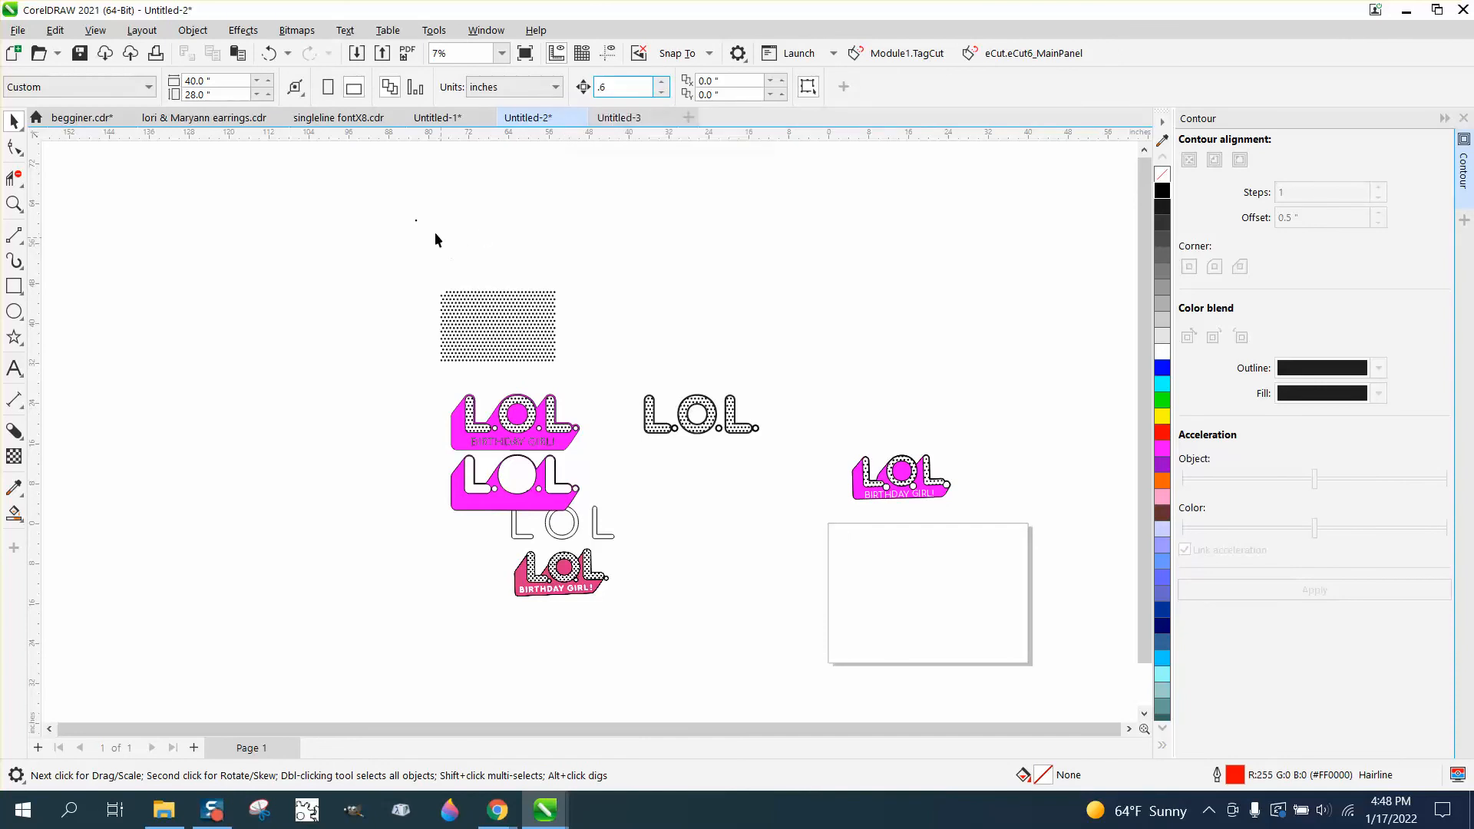
{"action": "key", "text": "Return"}
{"action": "left_click", "coordinate": [14, 204]}
{"action": "left_click", "coordinate": [422, 230]}
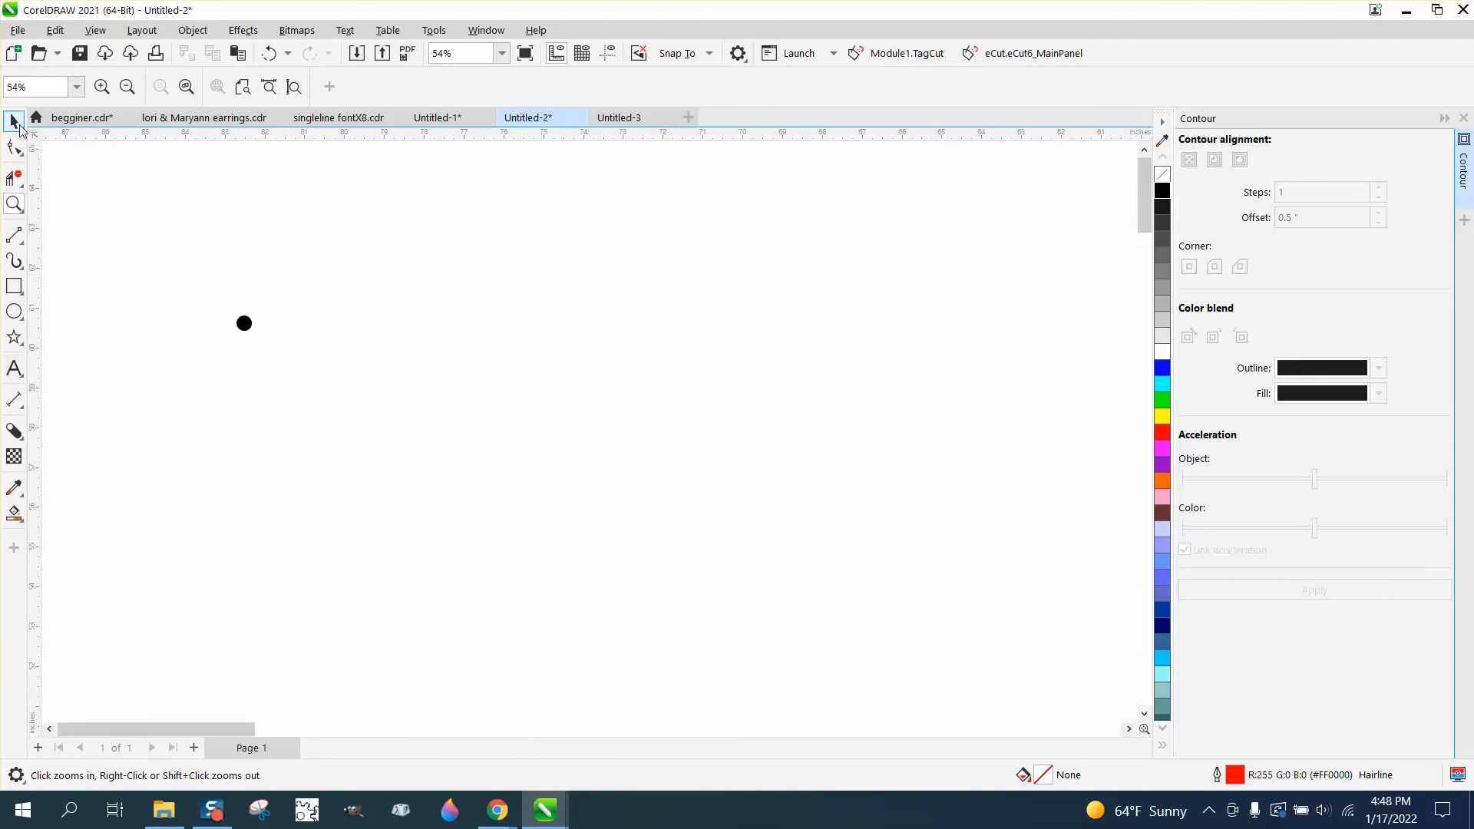
{"action": "left_click", "coordinate": [14, 121]}
{"action": "left_click", "coordinate": [249, 324]}
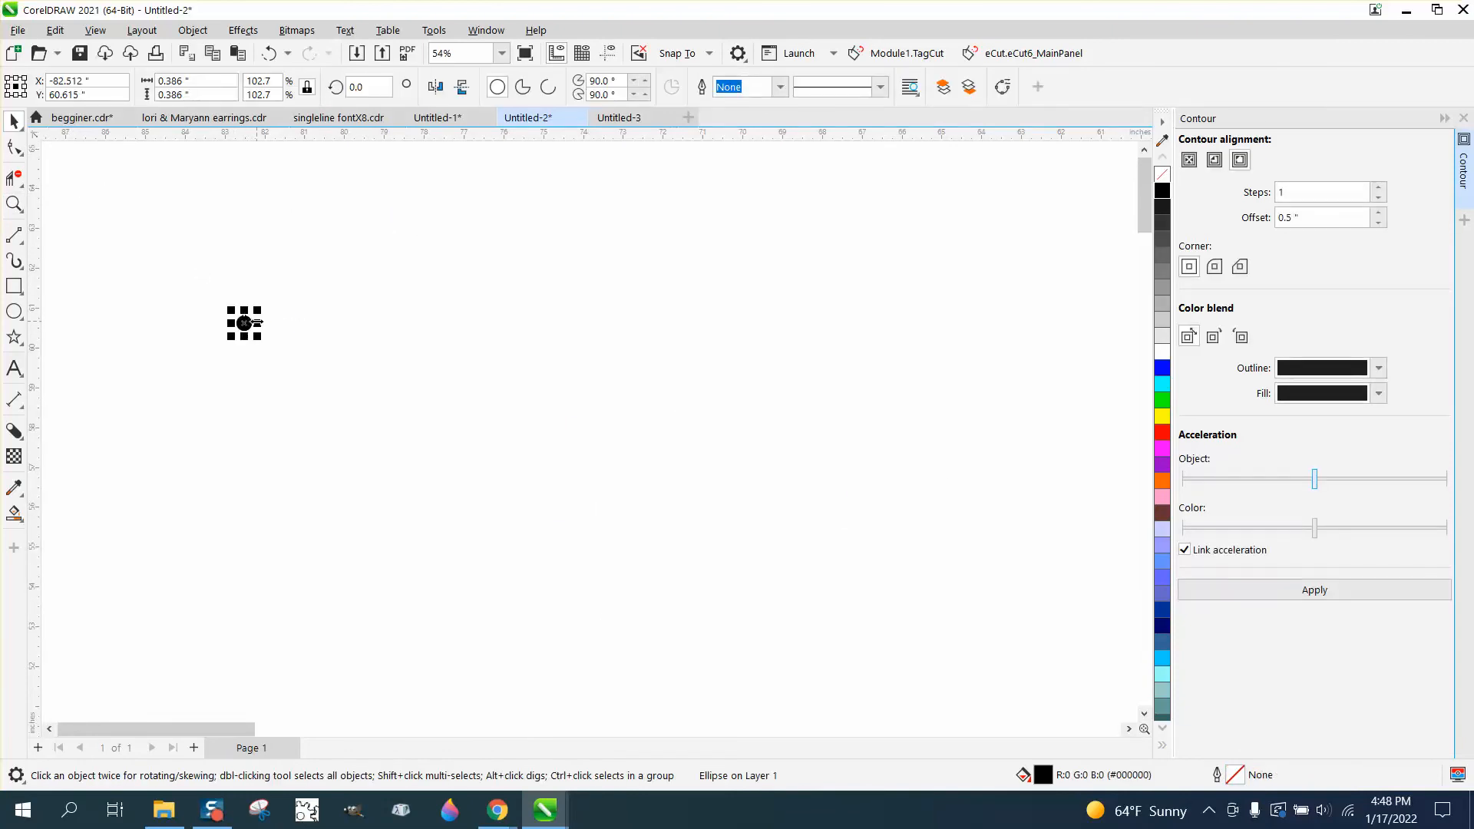
{"action": "key", "text": "plus"}
{"action": "key", "text": "Right"}
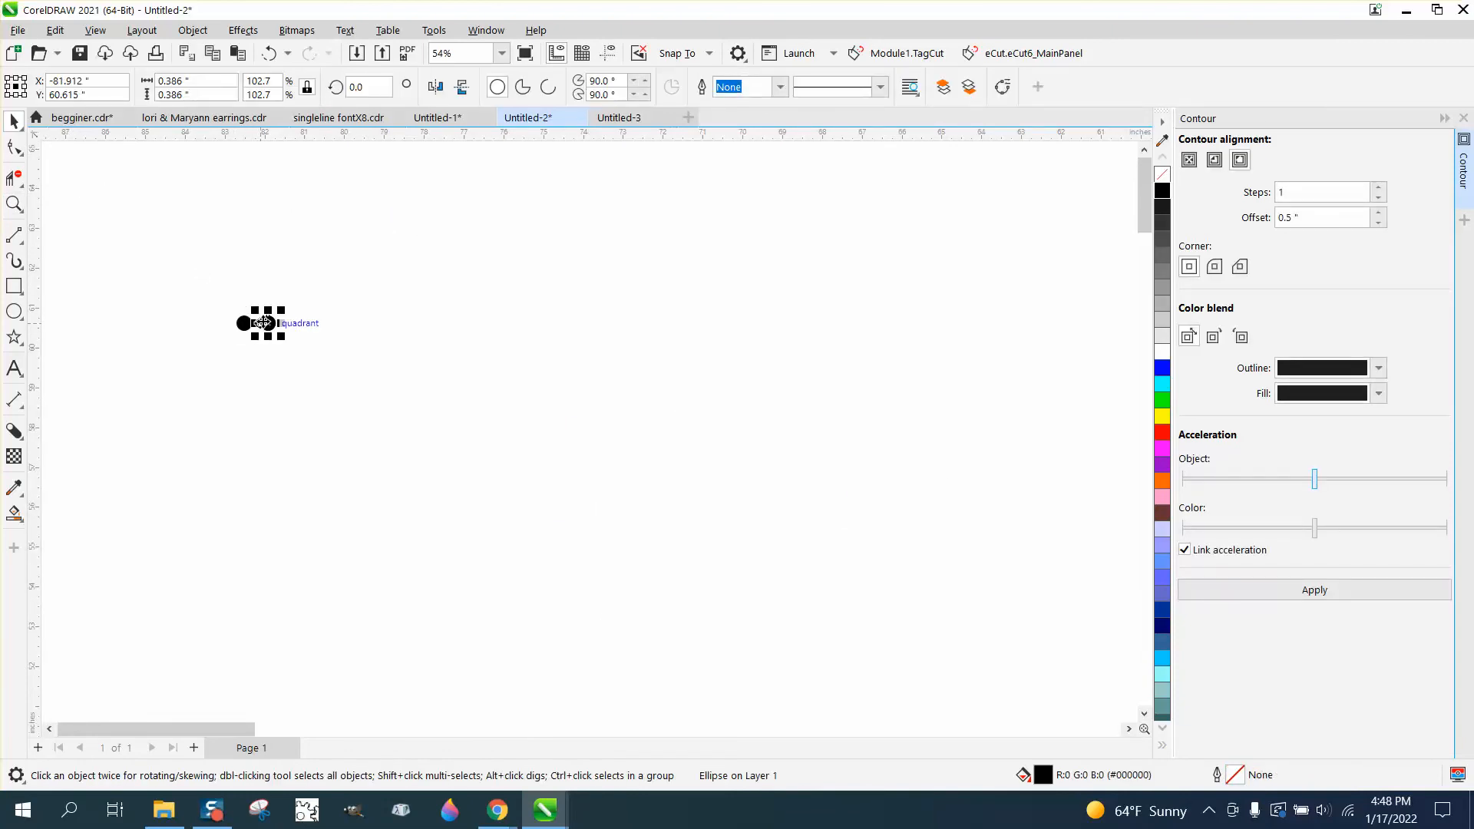
Step: Repeat the 0.6-inch copy into a horizontal row of dots, and delete every copy except the original dot
{"action": "key", "text": "ctrl+r"}
{"action": "key", "text": "ctrl+r"}
{"action": "key", "text": "ctrl+r"}
{"action": "key", "text": "ctrl+r"}
{"action": "left_click", "coordinate": [264, 323]}
{"action": "left_click_drag", "start_coordinate": [265, 323], "coordinate": [371, 326]}
{"action": "key", "text": "Right"}
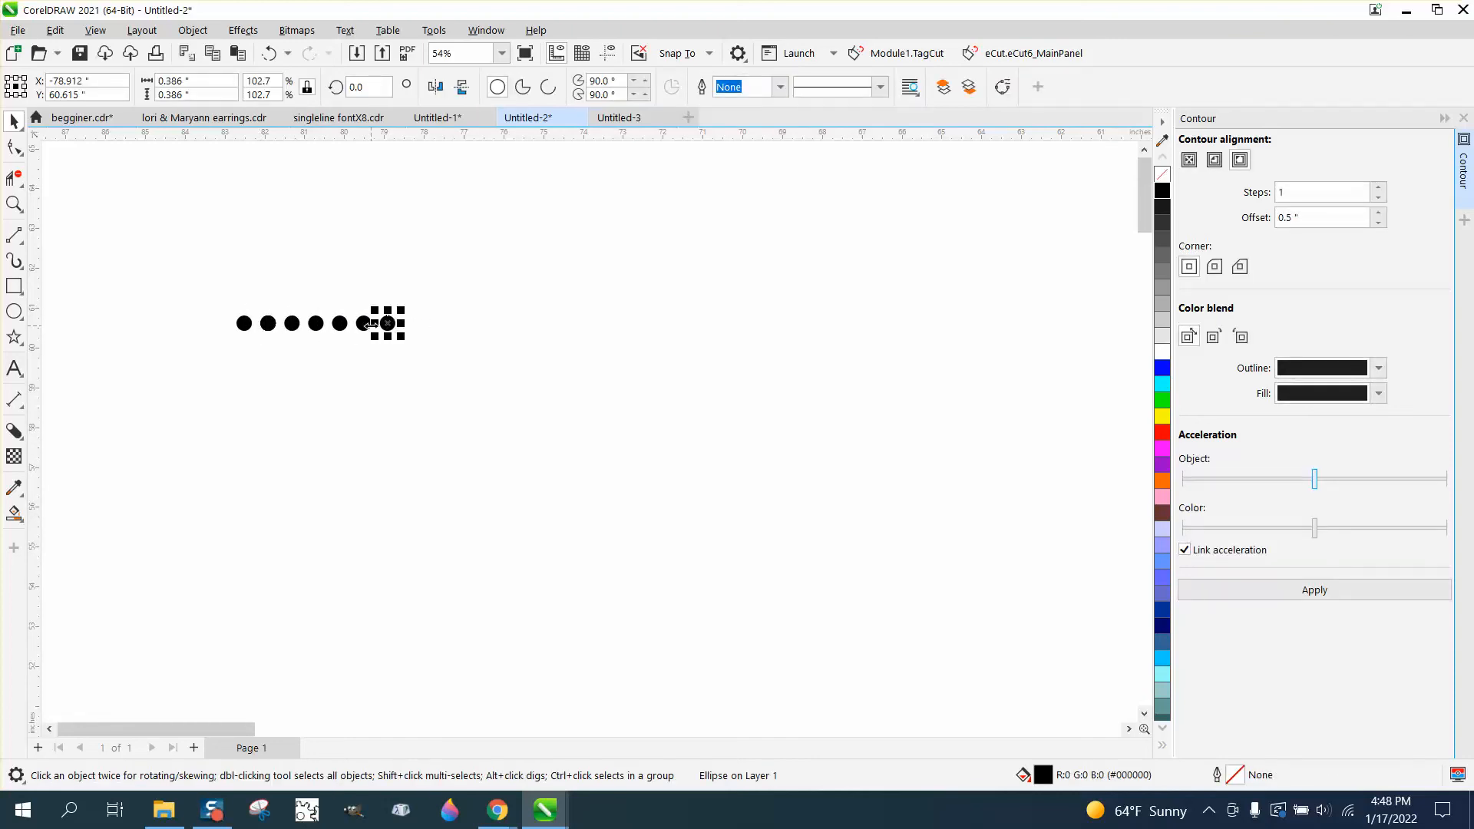
{"action": "key", "text": "ctrl+r"}
{"action": "key", "text": "ctrl+r"}
{"action": "key", "text": "ctrl+r"}
{"action": "key", "text": "ctrl+r"}
{"action": "key", "text": "ctrl+r"}
{"action": "key", "text": "ctrl+r"}
{"action": "key", "text": "ctrl+r"}
{"action": "key", "text": "ctrl+r"}
{"action": "key", "text": "ctrl+r"}
{"action": "key", "text": "ctrl+r"}
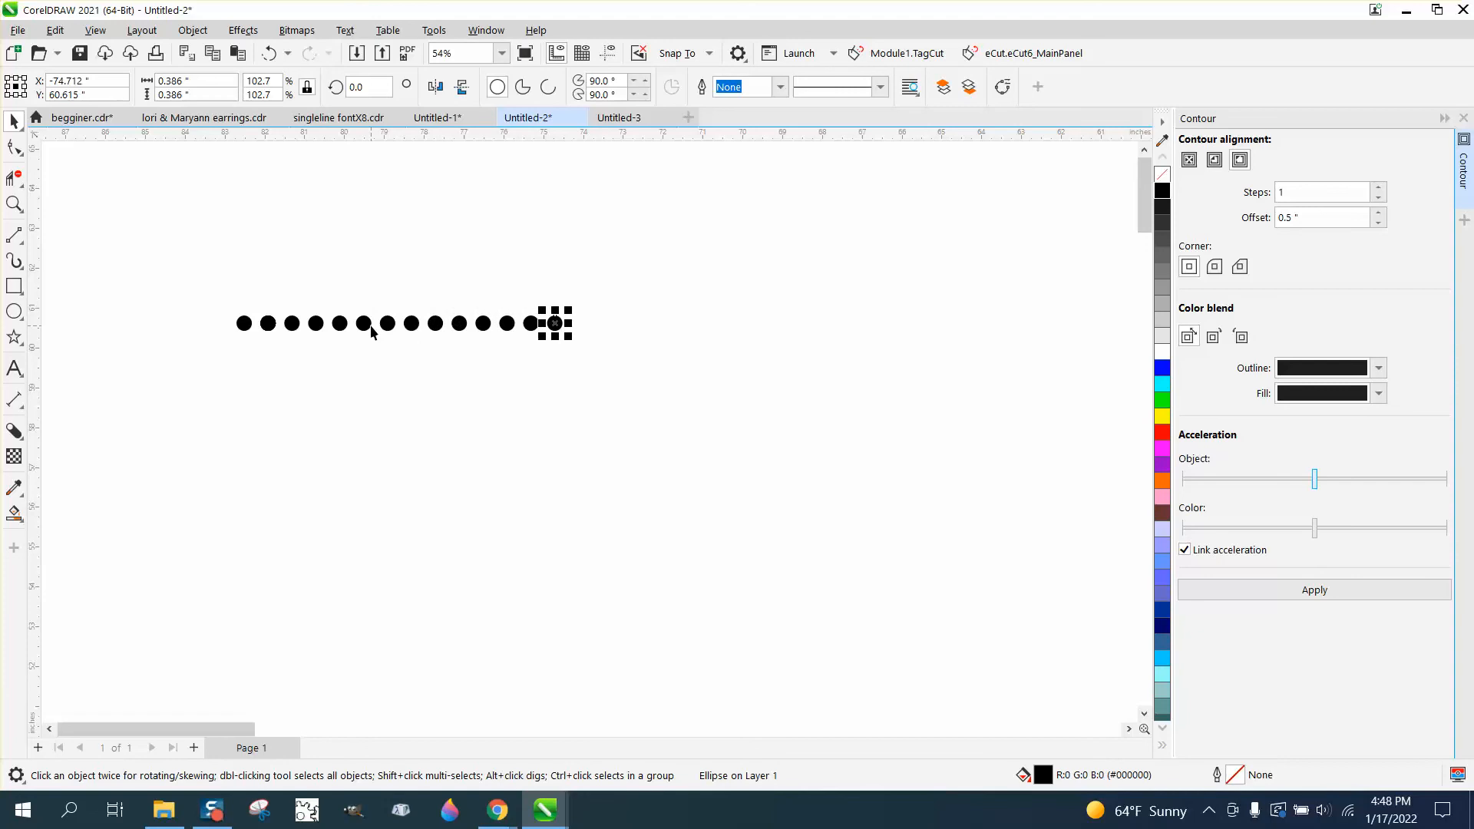
{"action": "key", "text": "ctrl+r"}
{"action": "key", "text": "ctrl+r"}
{"action": "key", "text": "ctrl+r"}
{"action": "key", "text": "ctrl+r"}
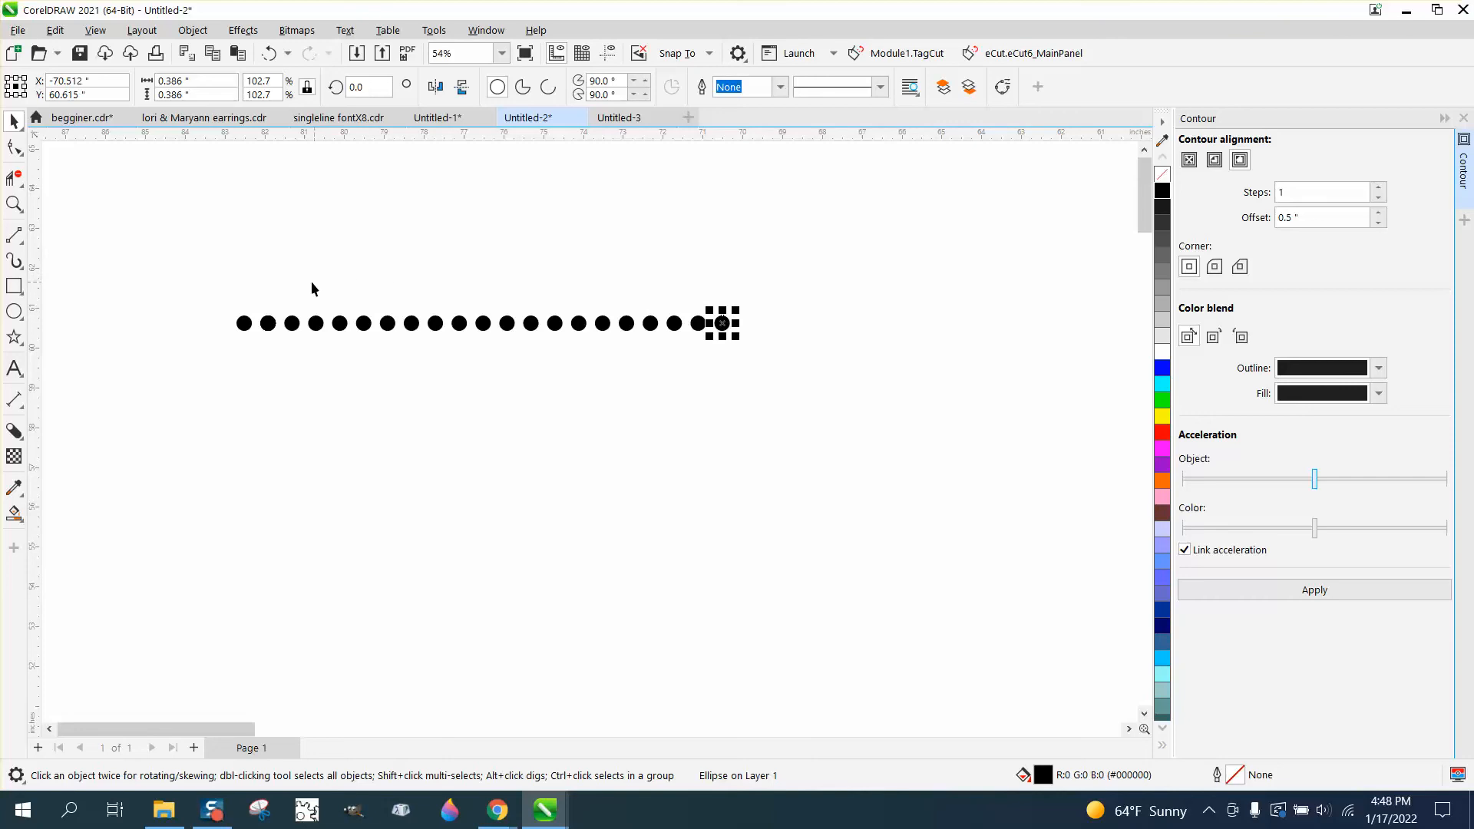
{"action": "left_click_drag", "start_coordinate": [256, 291], "coordinate": [836, 397]}
{"action": "key", "text": "Delete"}
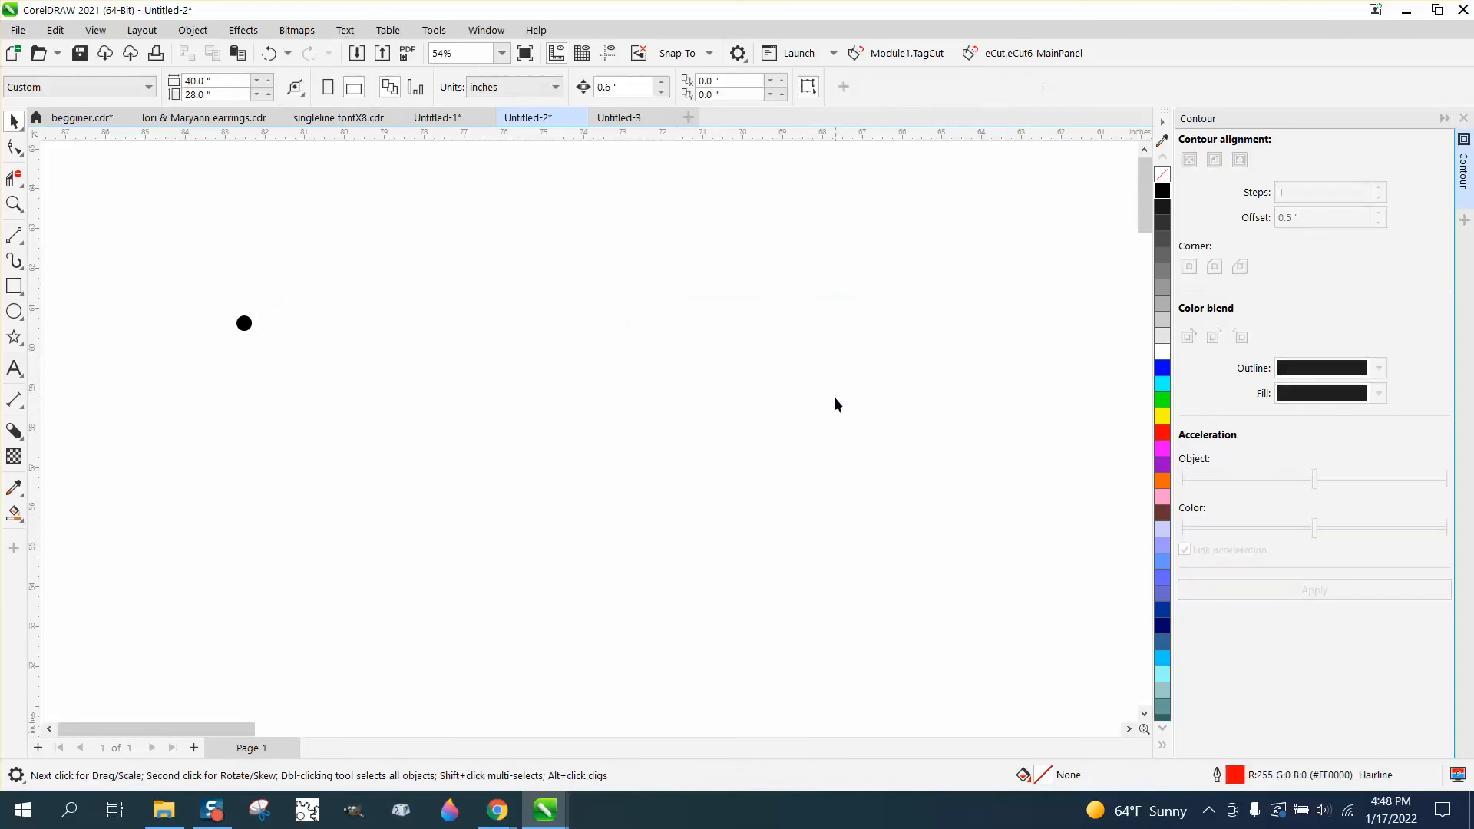
Step: Set the nudge distance to 0.7 inches and place a duplicate of the dot that far to its right
{"action": "type", "text": ".7"}
{"action": "left_click", "coordinate": [247, 323]}
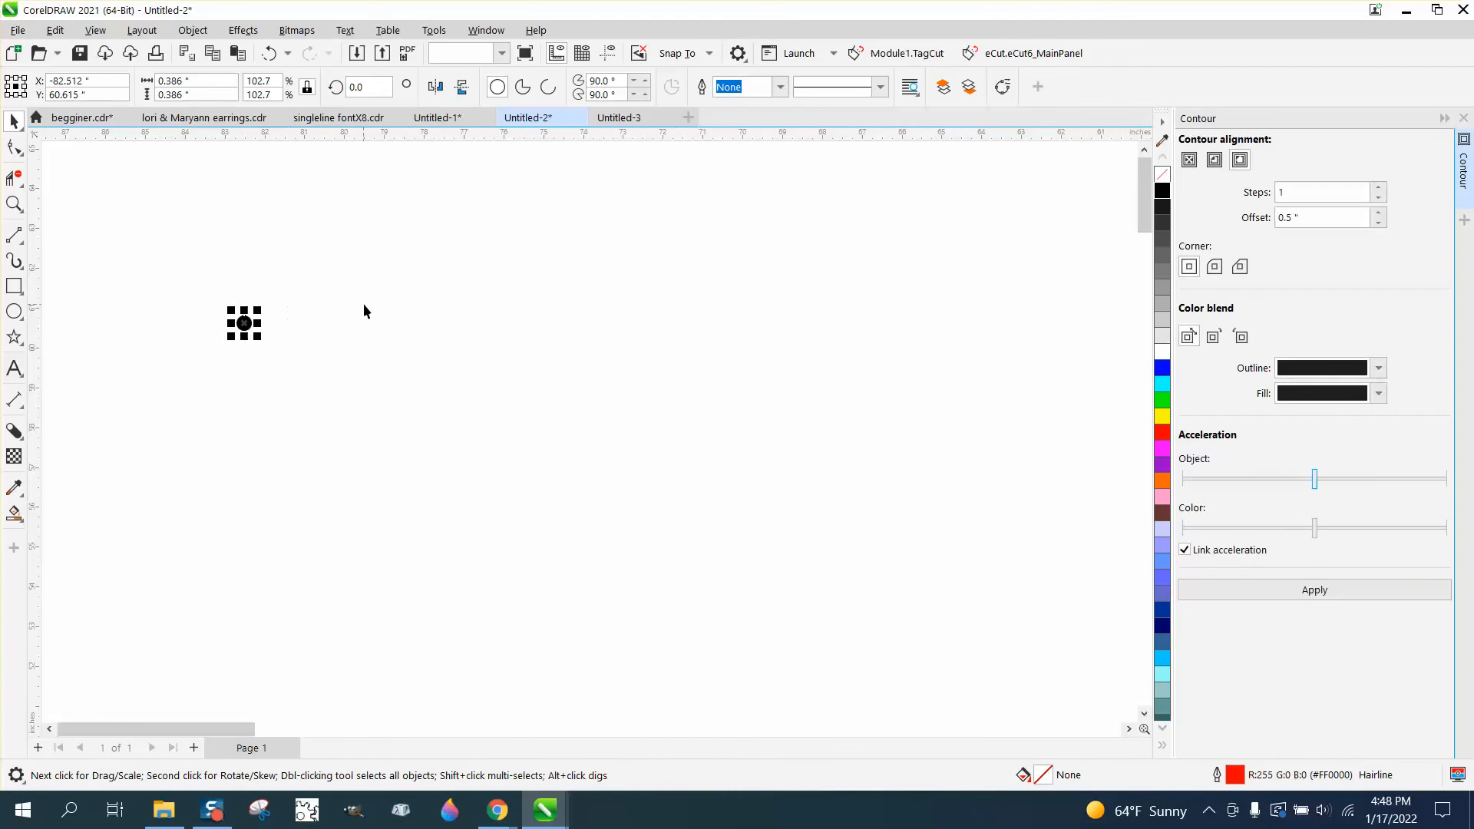
{"action": "key", "text": "ctrl+d"}
{"action": "key", "text": "Right"}
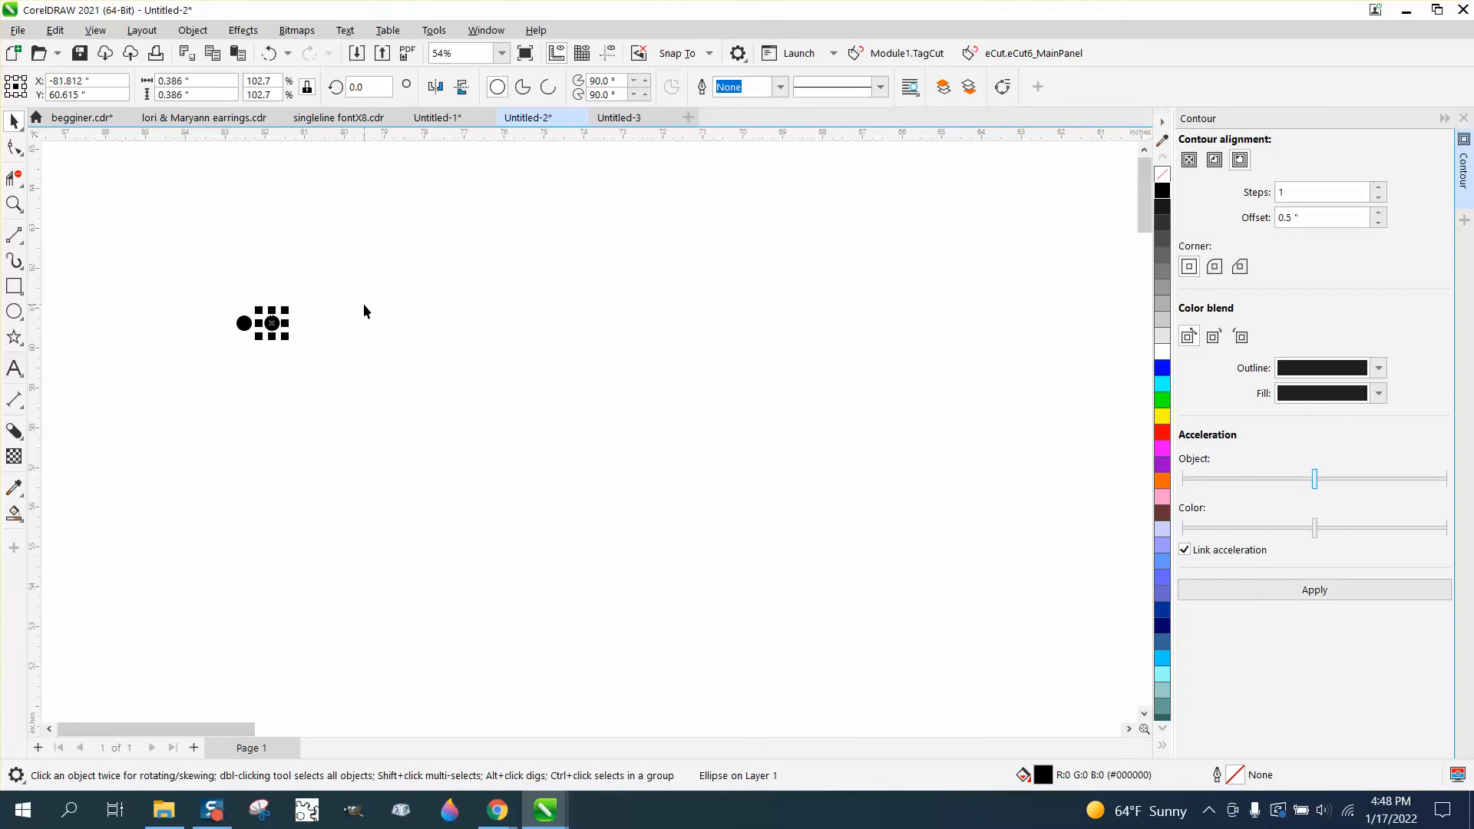
Step: Repeat the 0.7-inch duplicate to make a horizontal row of 21 dots and group the row
{"action": "key", "text": "ctrl+d"}
{"action": "key", "text": "ctrl+d"}
{"action": "key", "text": "ctrl+d"}
{"action": "key", "text": "ctrl+d"}
{"action": "key", "text": "ctrl+d"}
{"action": "key", "text": "ctrl+d"}
{"action": "key", "text": "ctrl+d"}
{"action": "key", "text": "ctrl+d"}
{"action": "key", "text": "ctrl+d"}
{"action": "key", "text": "ctrl+d"}
{"action": "key", "text": "ctrl+d"}
{"action": "key", "text": "ctrl+d"}
{"action": "key", "text": "ctrl+d"}
{"action": "key", "text": "ctrl+d"}
{"action": "key", "text": "ctrl+d"}
{"action": "key", "text": "ctrl+d"}
{"action": "key", "text": "ctrl+d"}
{"action": "key", "text": "ctrl+d"}
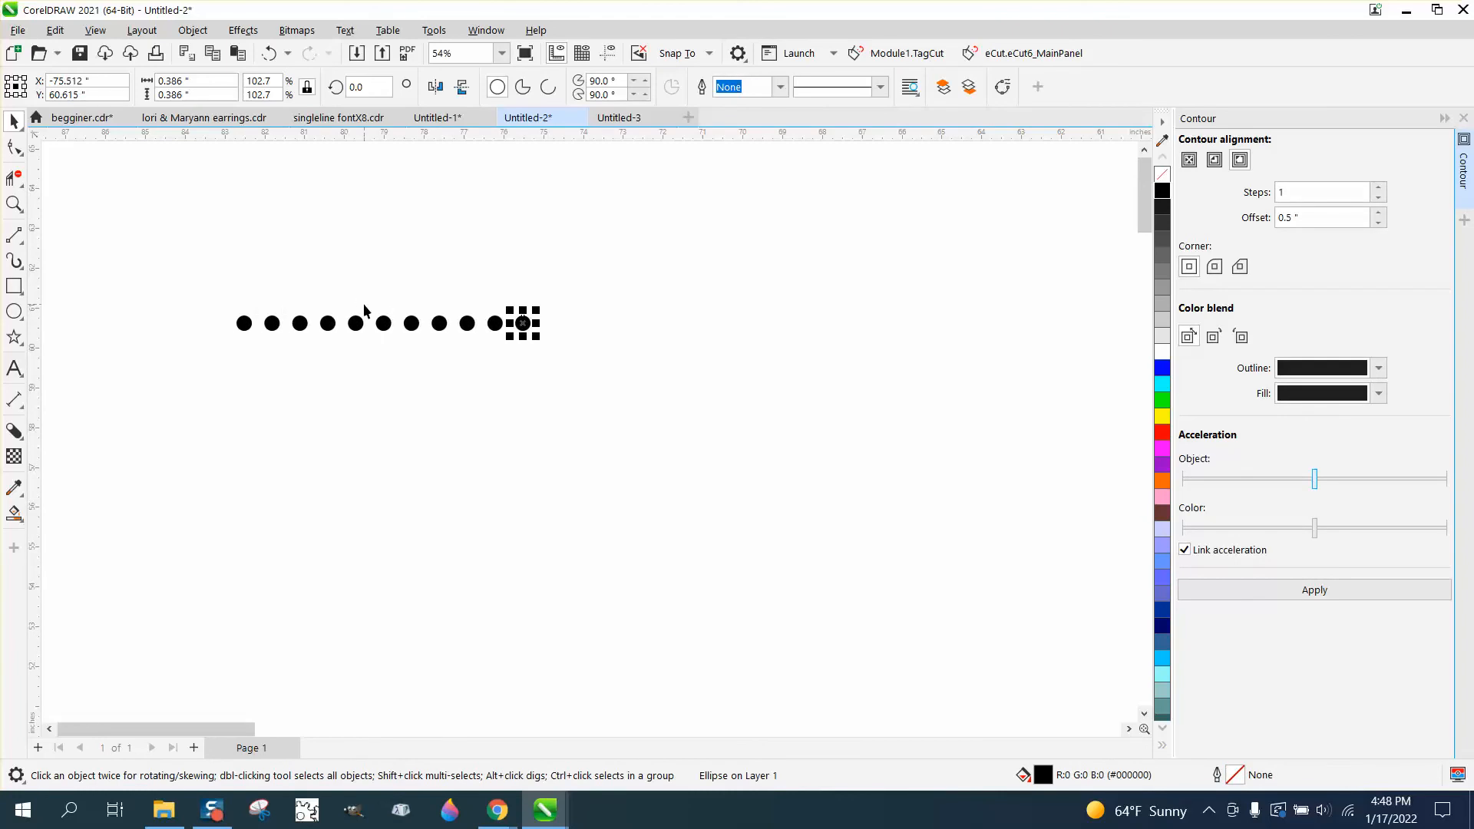
{"action": "key", "text": "ctrl+d"}
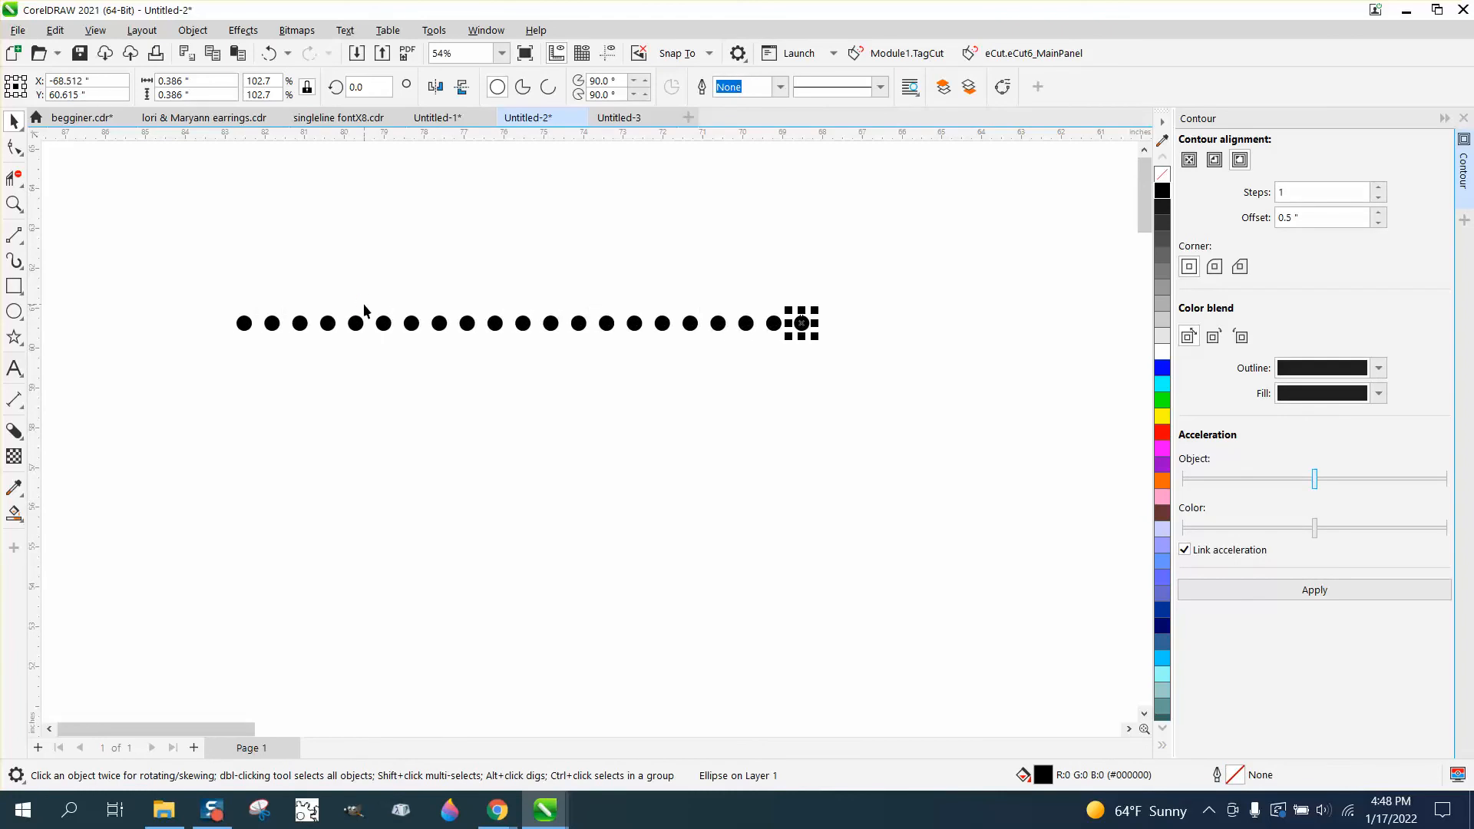
{"action": "left_click_drag", "start_coordinate": [208, 278], "coordinate": [932, 372]}
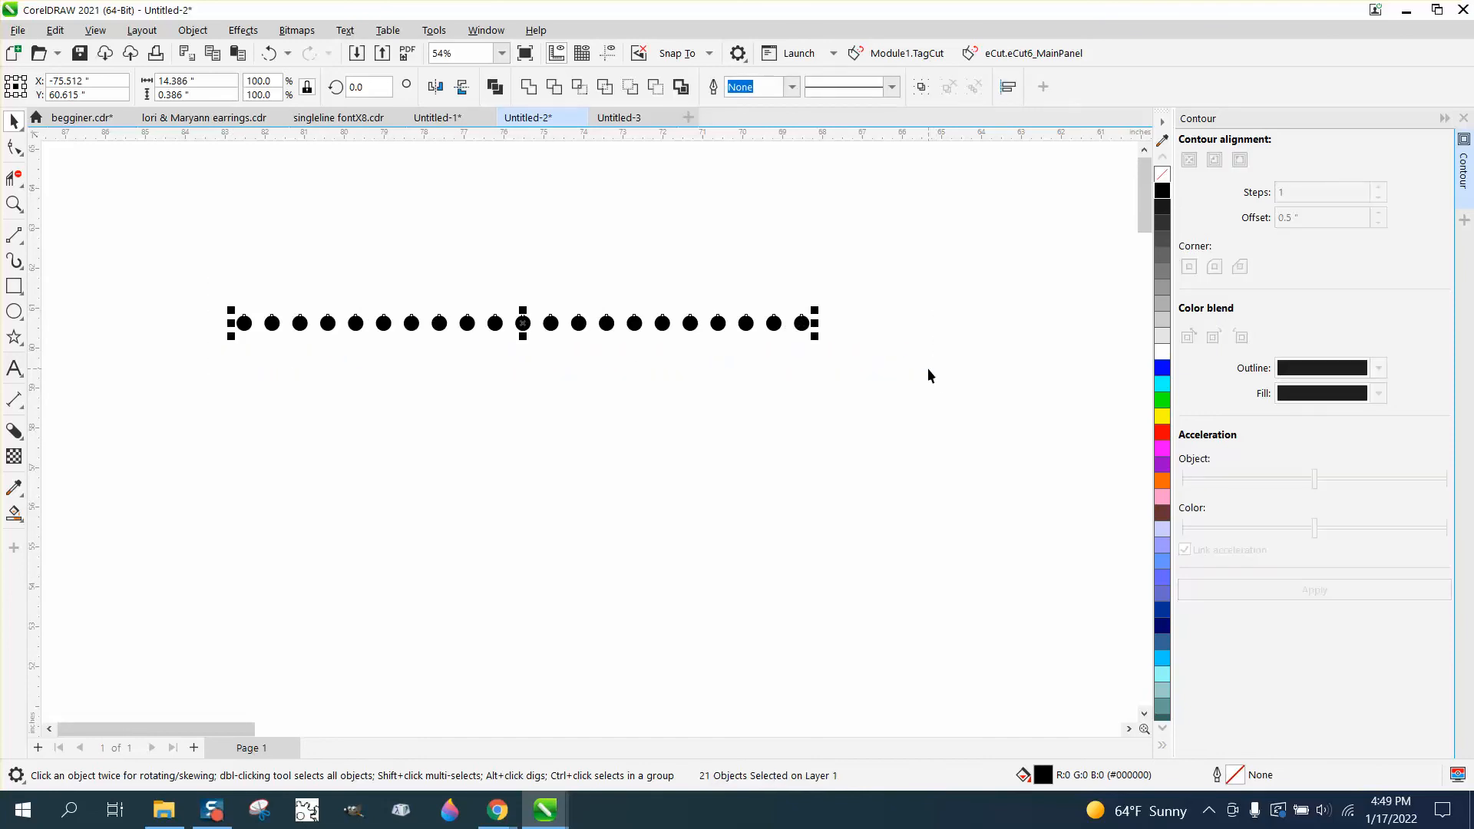
{"action": "key", "text": "ctrl+g"}
Step: Place a duplicate of the grouped dot row 0.7 inches directly below the first
{"action": "left_click", "coordinate": [747, 246]}
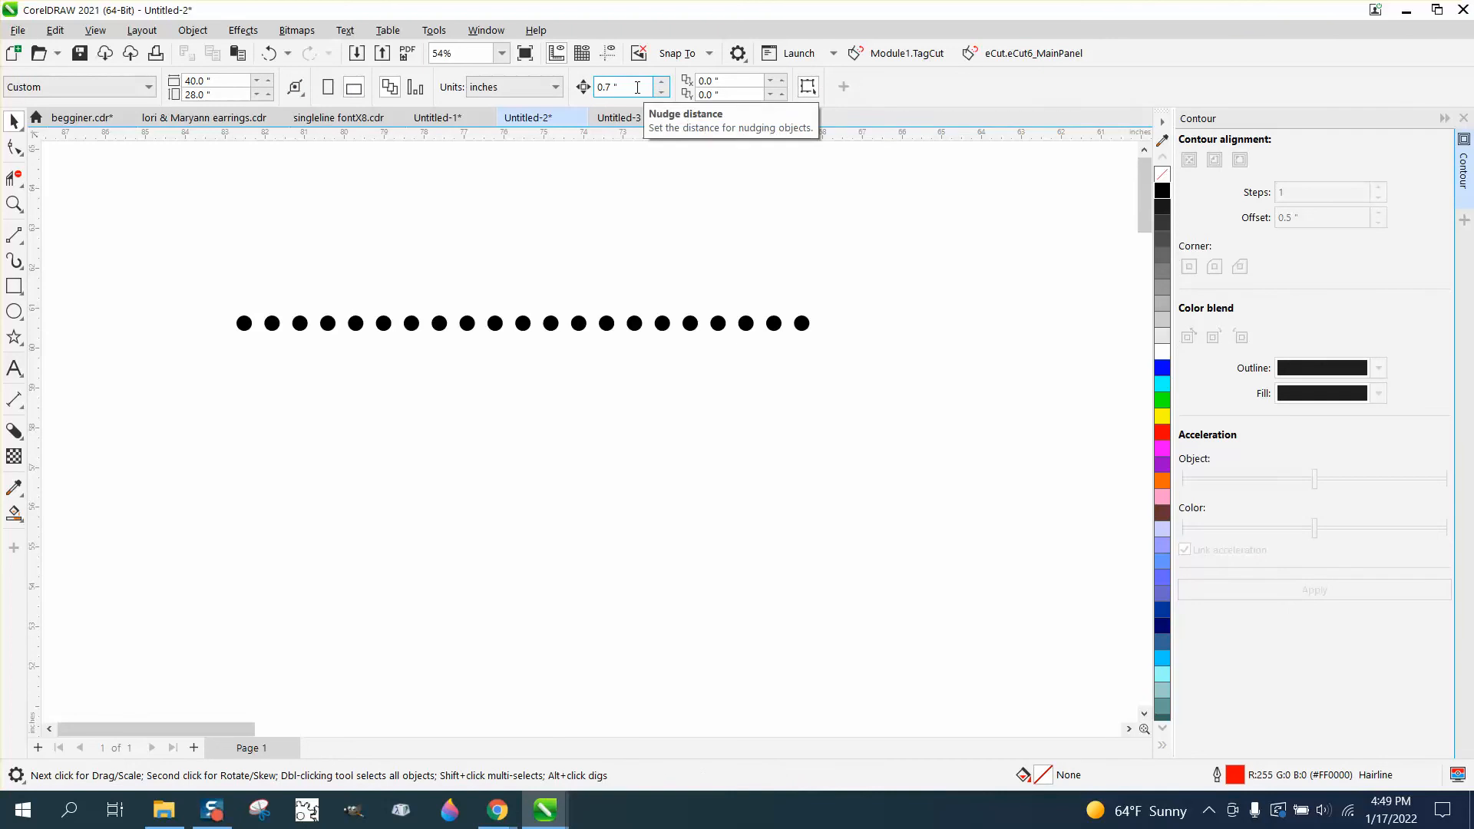
{"action": "left_click", "coordinate": [634, 328]}
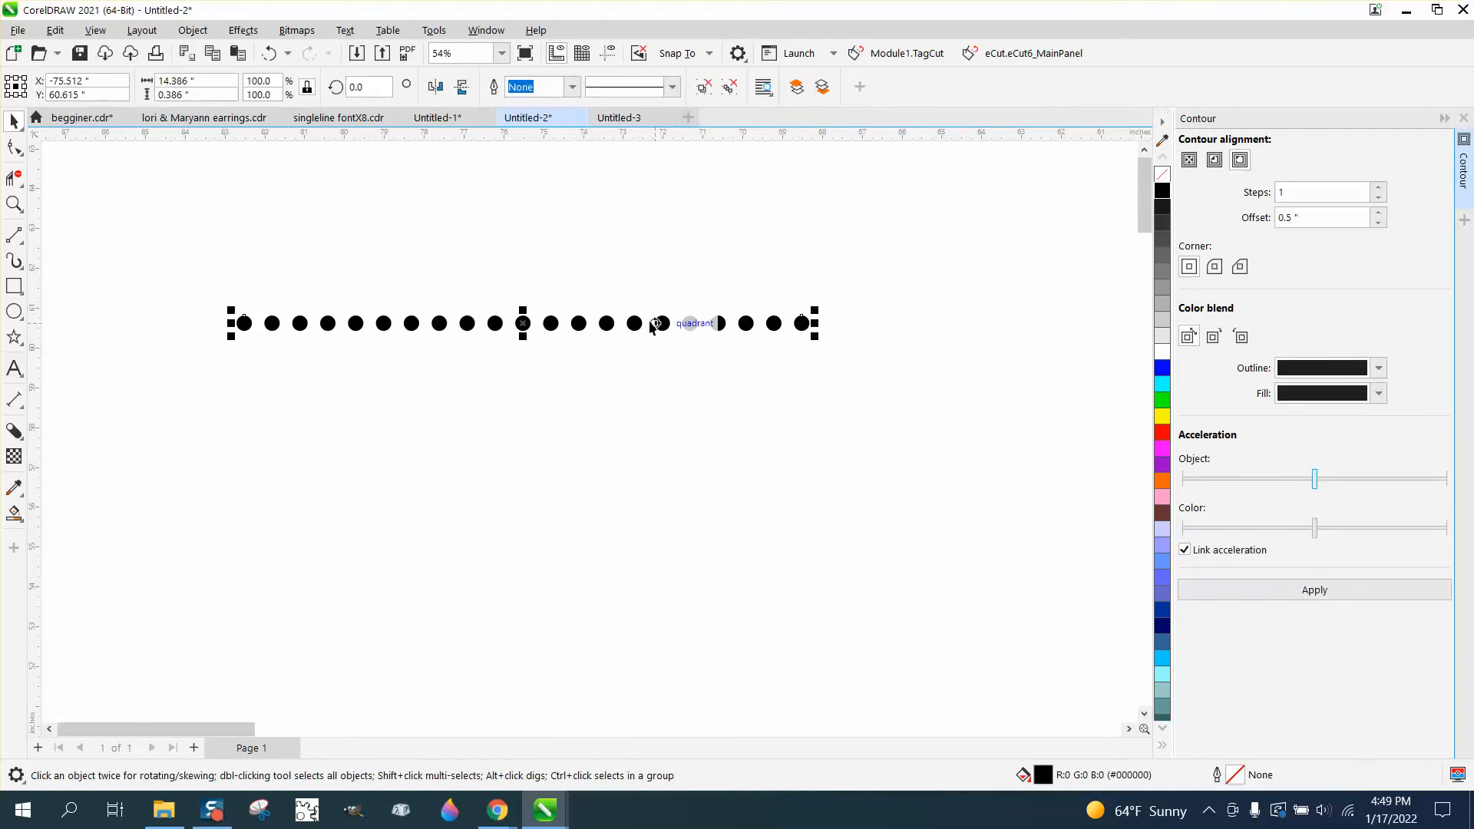
{"action": "key", "text": "ctrl+d"}
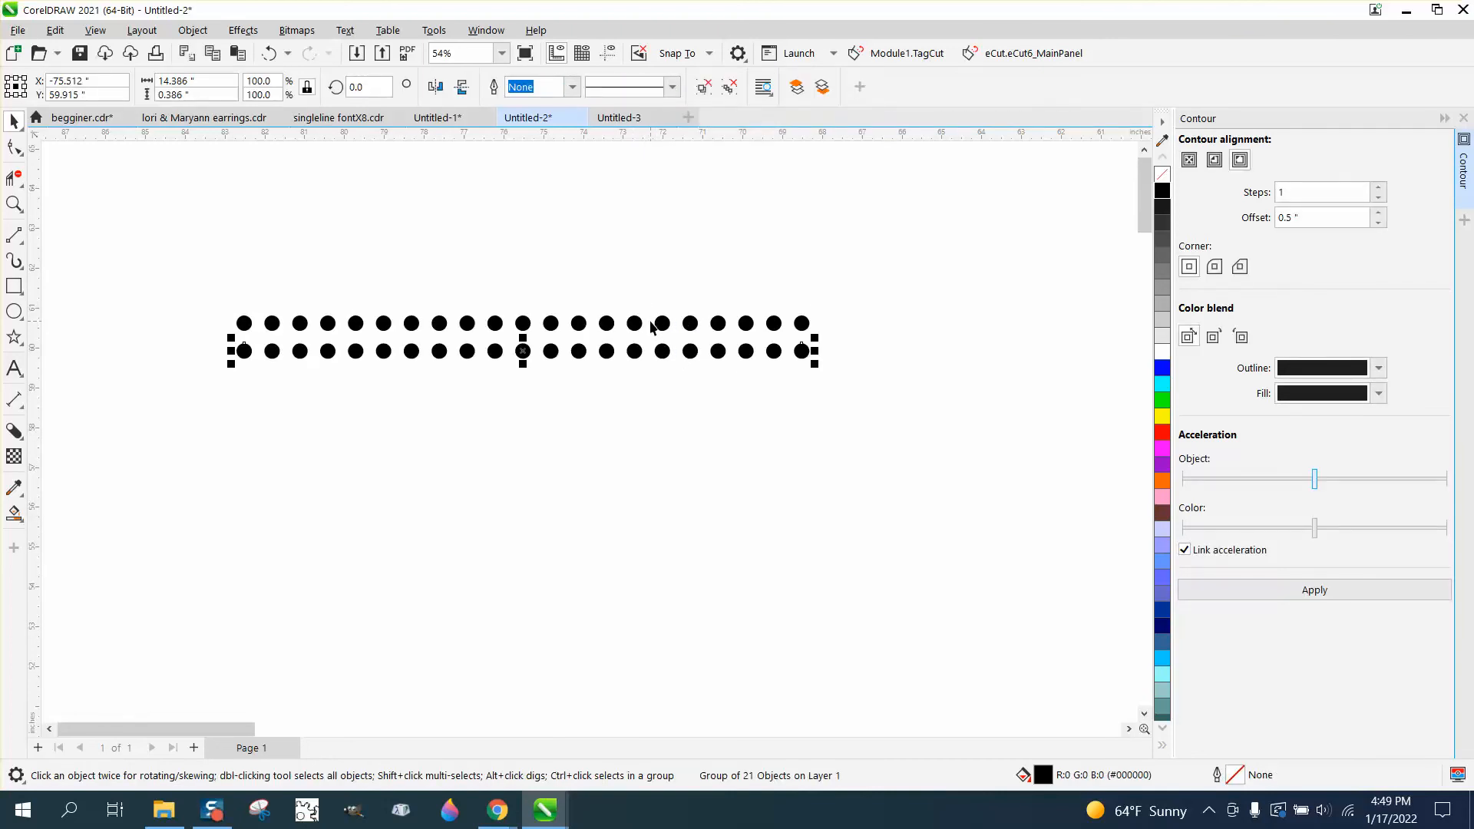
Step: Set the nudge distance to 0.35 inches, shift the lower dot row left by that amount, and group both rows
{"action": "left_click", "coordinate": [554, 228]}
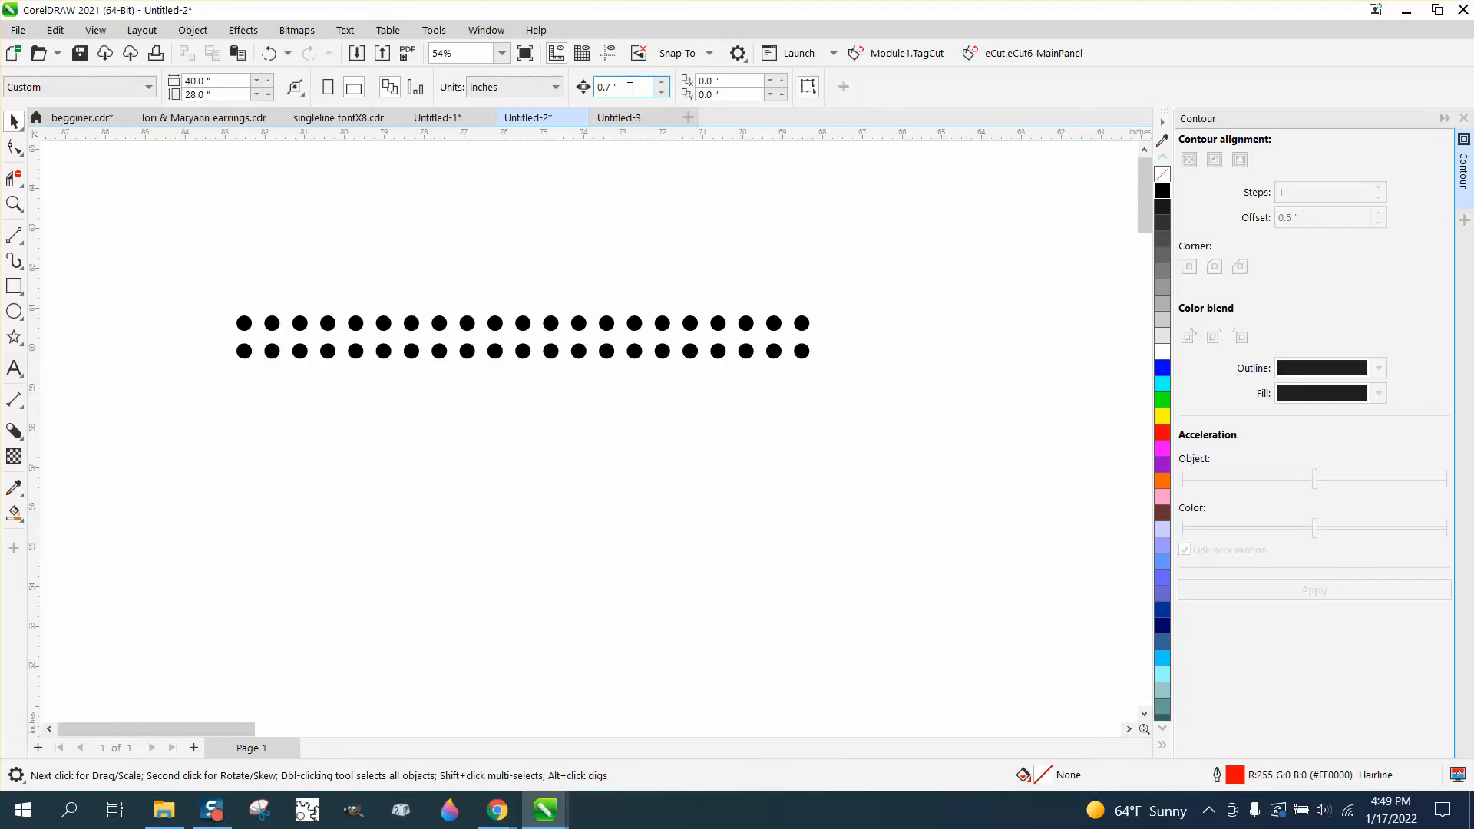
{"action": "type", "text": ".35"}
{"action": "left_click", "coordinate": [606, 350]}
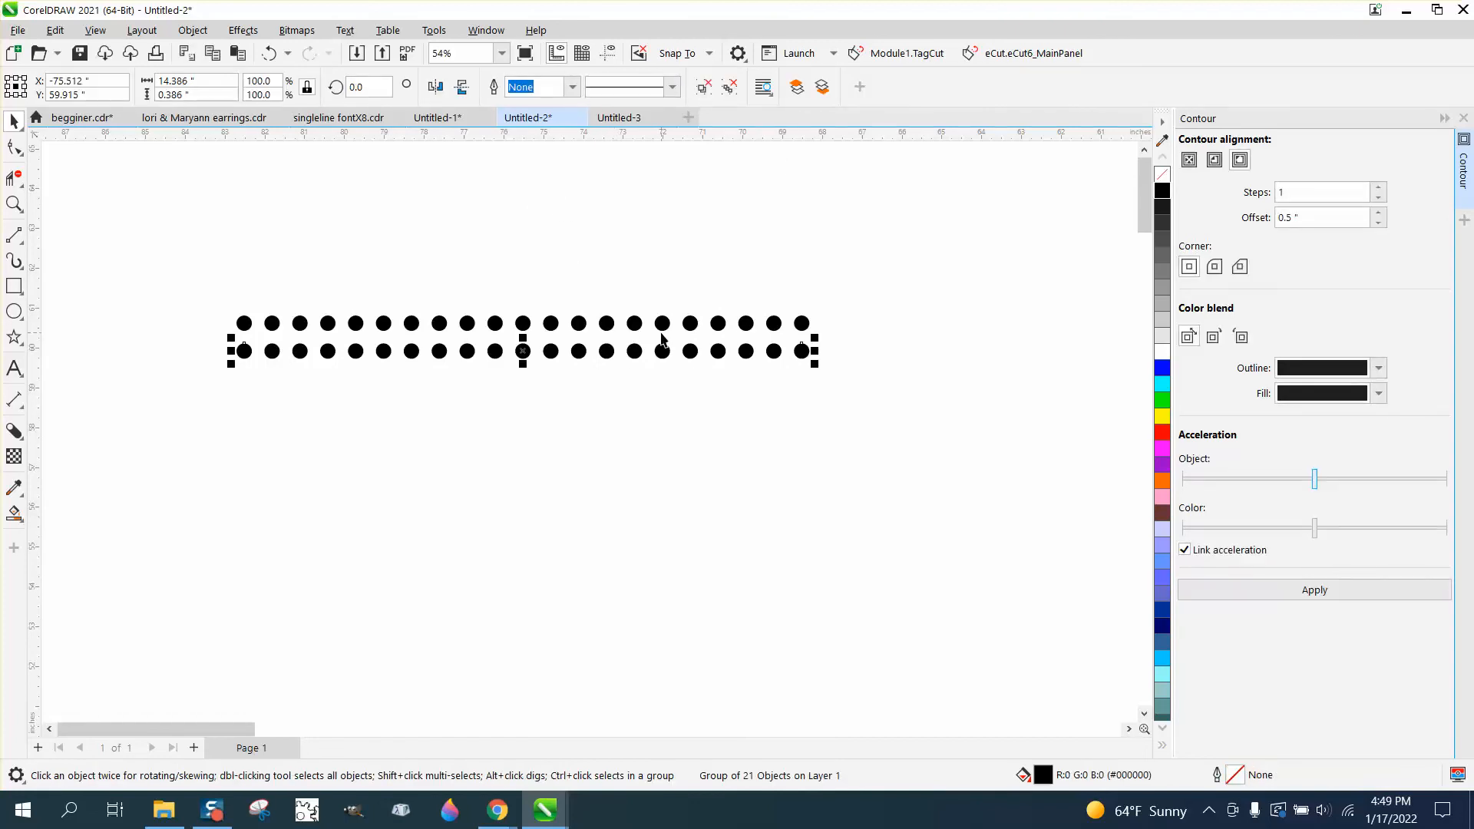
{"action": "key", "text": "Left"}
{"action": "left_click_drag", "start_coordinate": [182, 281], "coordinate": [873, 403]}
{"action": "key", "text": "ctrl+g"}
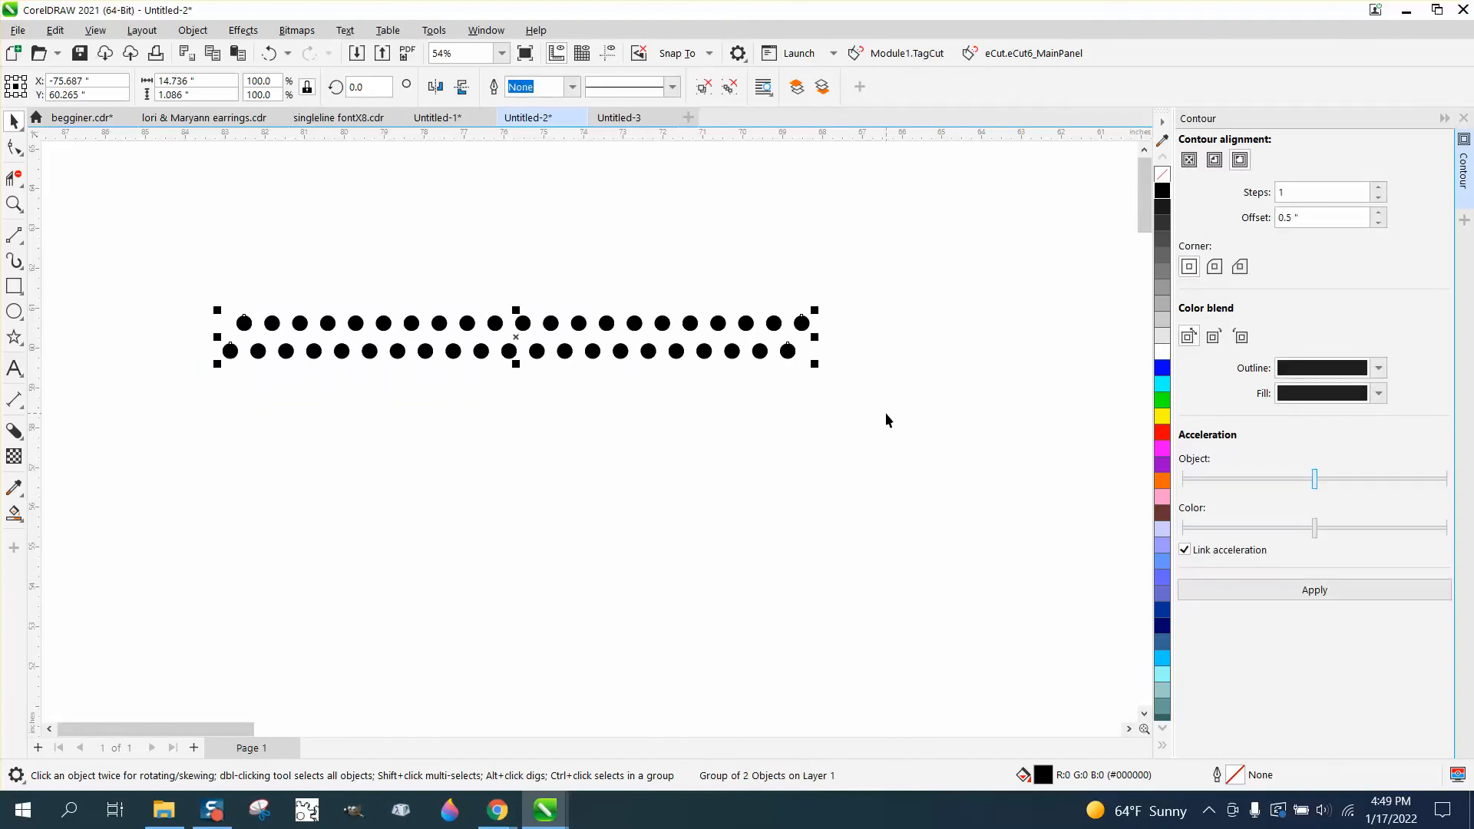
Step: Place a copy of the staggered row pair 1.4 inches below the original pair
{"action": "key", "text": "KP_Add"}
{"action": "key", "text": "Down"}
{"action": "key", "text": "Down"}
{"action": "key", "text": "Down"}
{"action": "key", "text": "Down"}
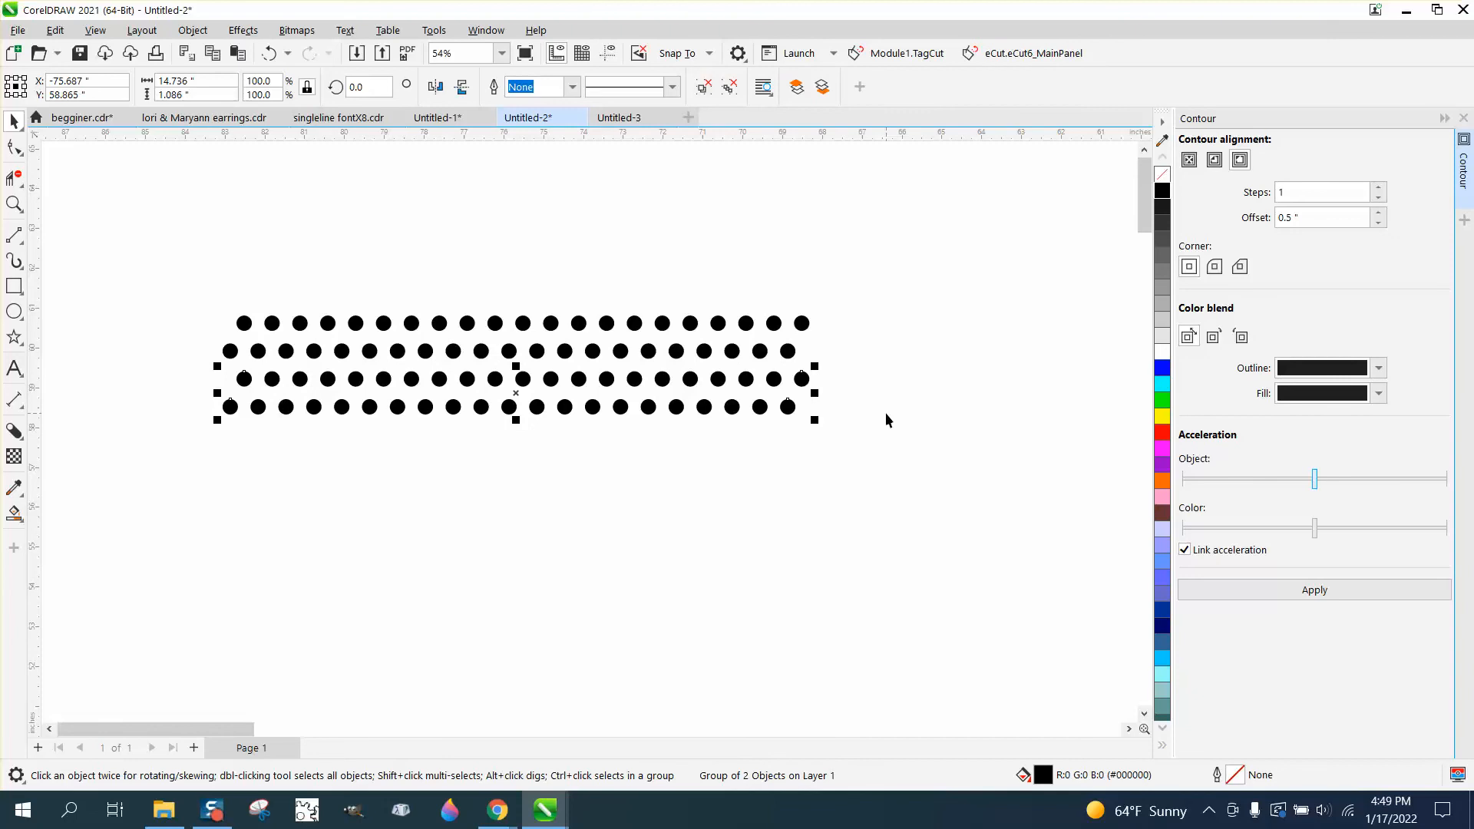
Step: Repeat the copied row pair downward to build a staggered dot block 22 rows high
{"action": "key", "text": "ctrl+d"}
{"action": "key", "text": "ctrl+d"}
{"action": "key", "text": "ctrl+d"}
{"action": "key", "text": "ctrl+d"}
{"action": "key", "text": "ctrl+d"}
{"action": "key", "text": "ctrl+d"}
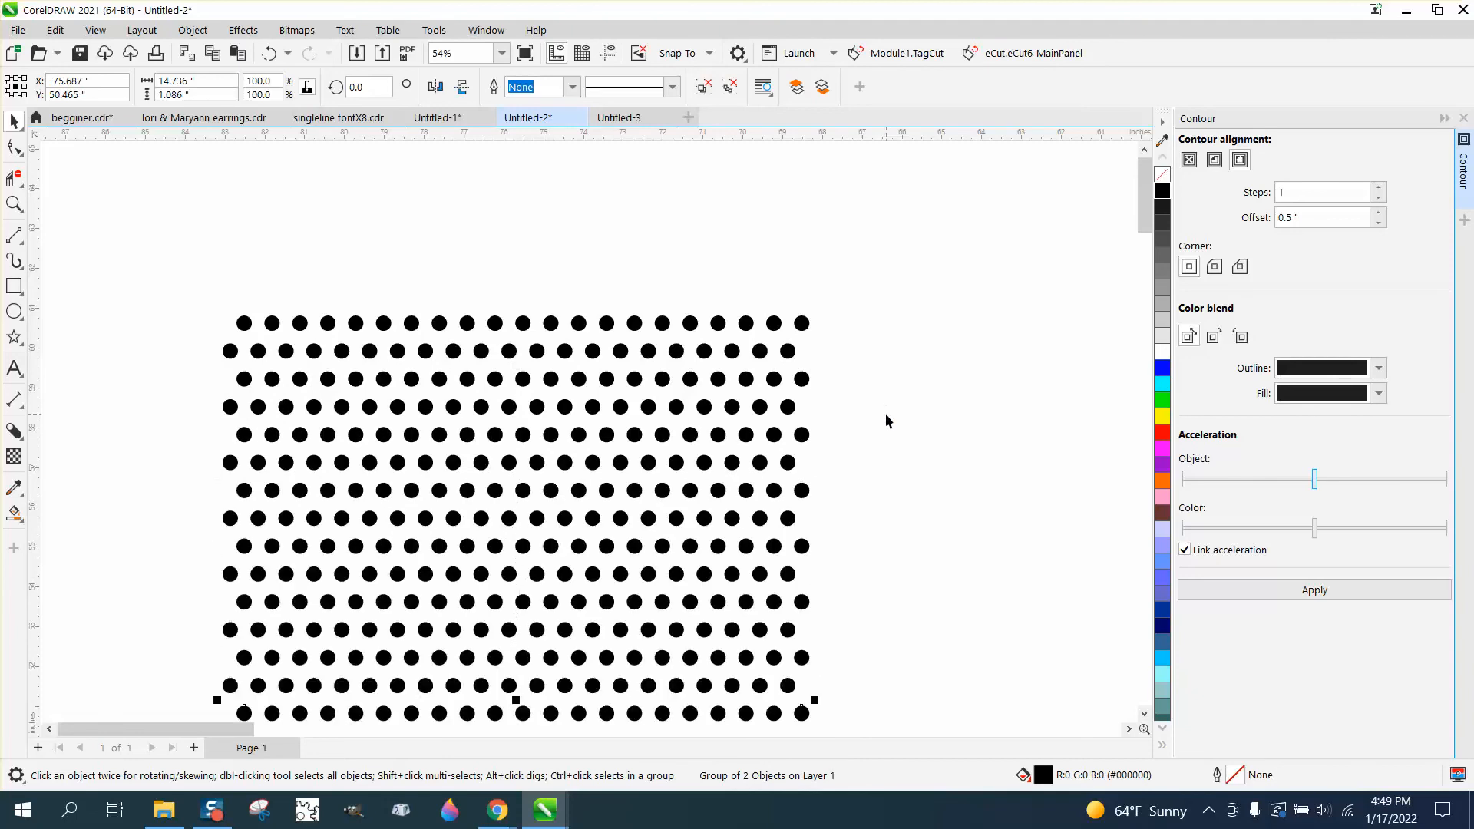
{"action": "scroll", "coordinate": [886, 413], "scroll_direction": "down", "scroll_amount": 2}
{"action": "key", "text": "ctrl+d"}
{"action": "key", "text": "ctrl+d"}
{"action": "key", "text": "ctrl+d"}
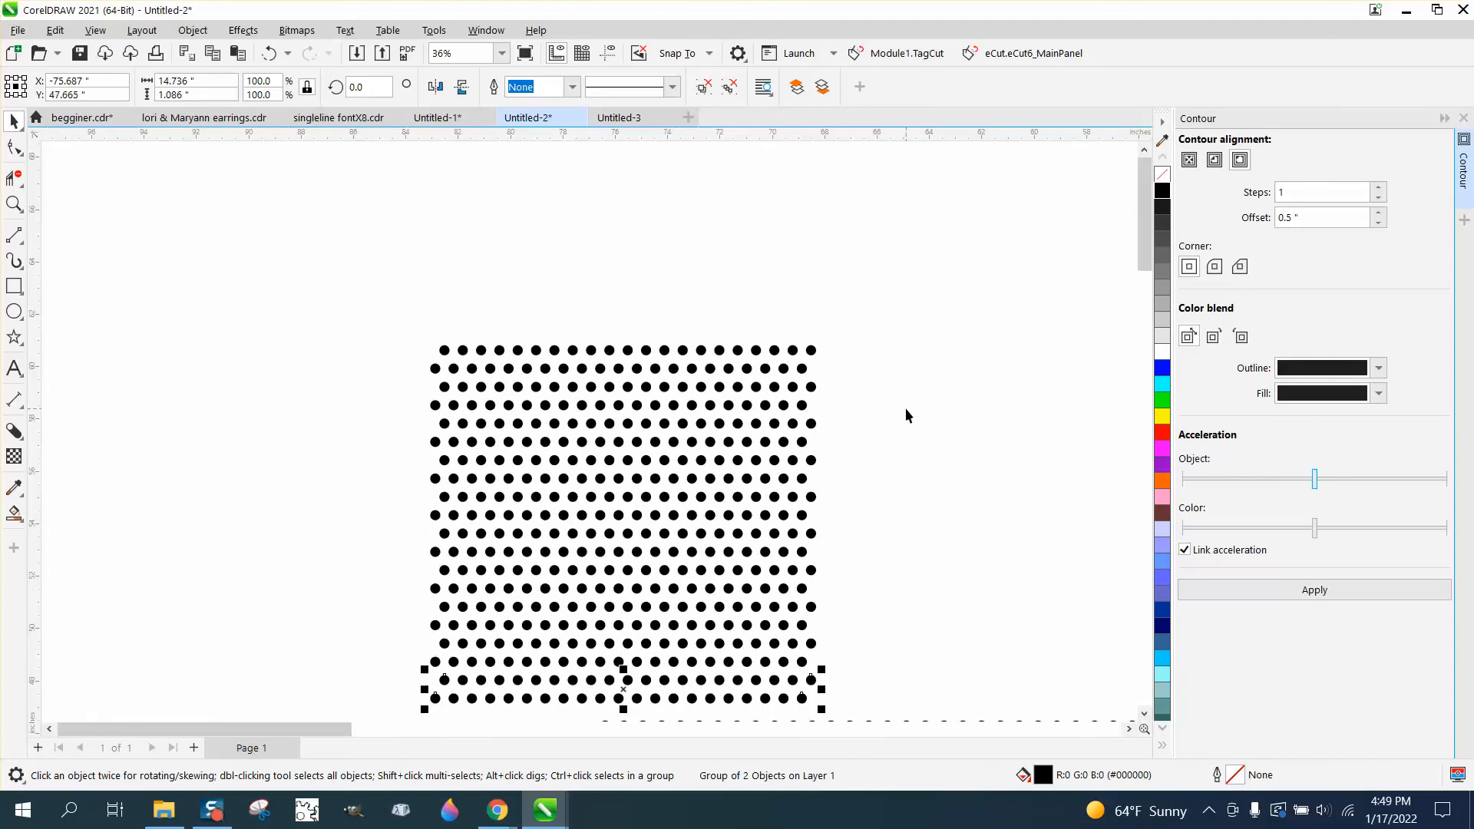
{"action": "scroll", "coordinate": [796, 315], "scroll_direction": "down", "scroll_amount": 1}
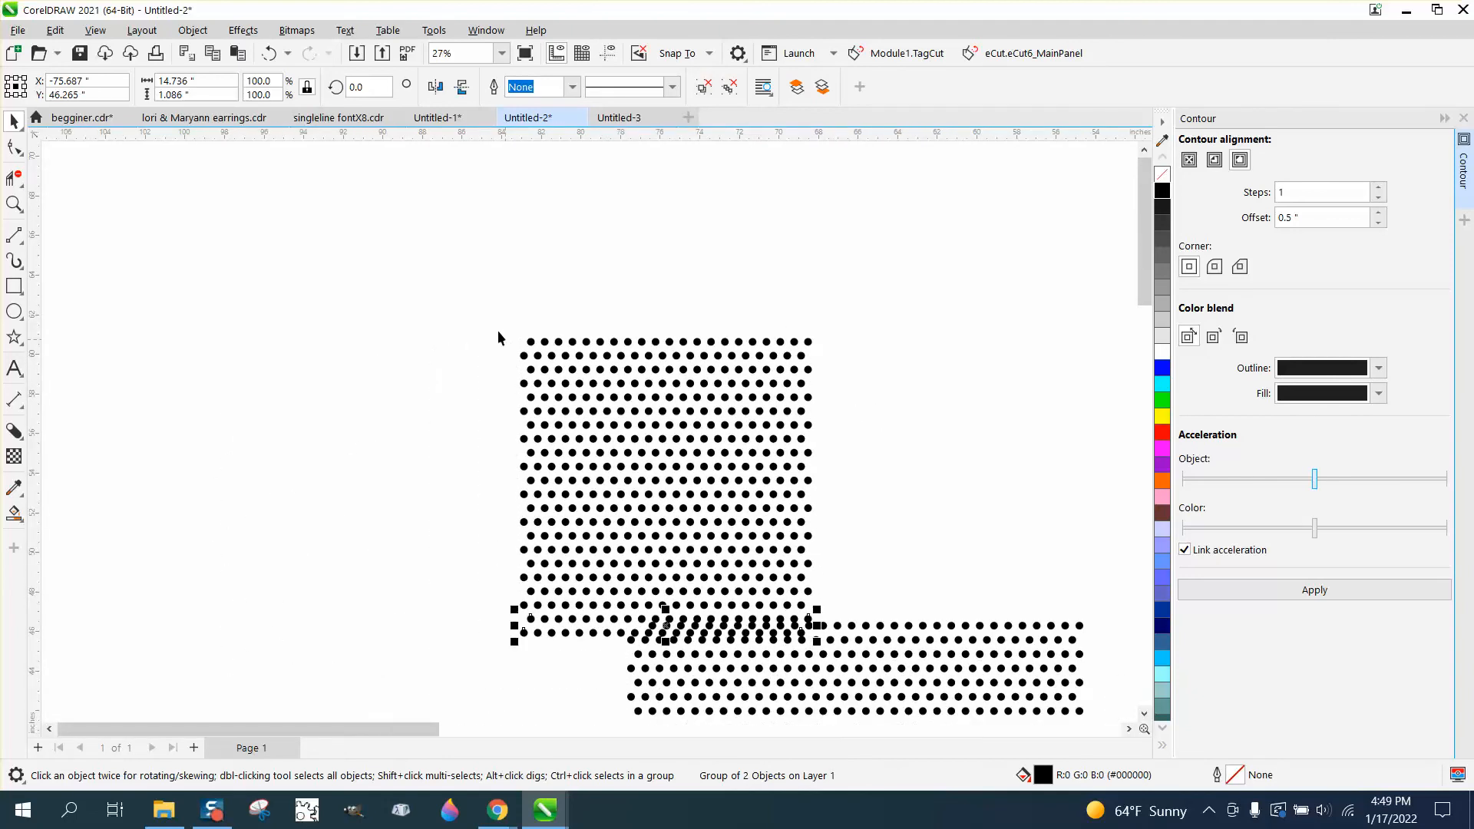
Step: Move the new dot block up and to the left, clear of most of the older dot pattern
{"action": "left_click_drag", "start_coordinate": [498, 332], "coordinate": [929, 695]}
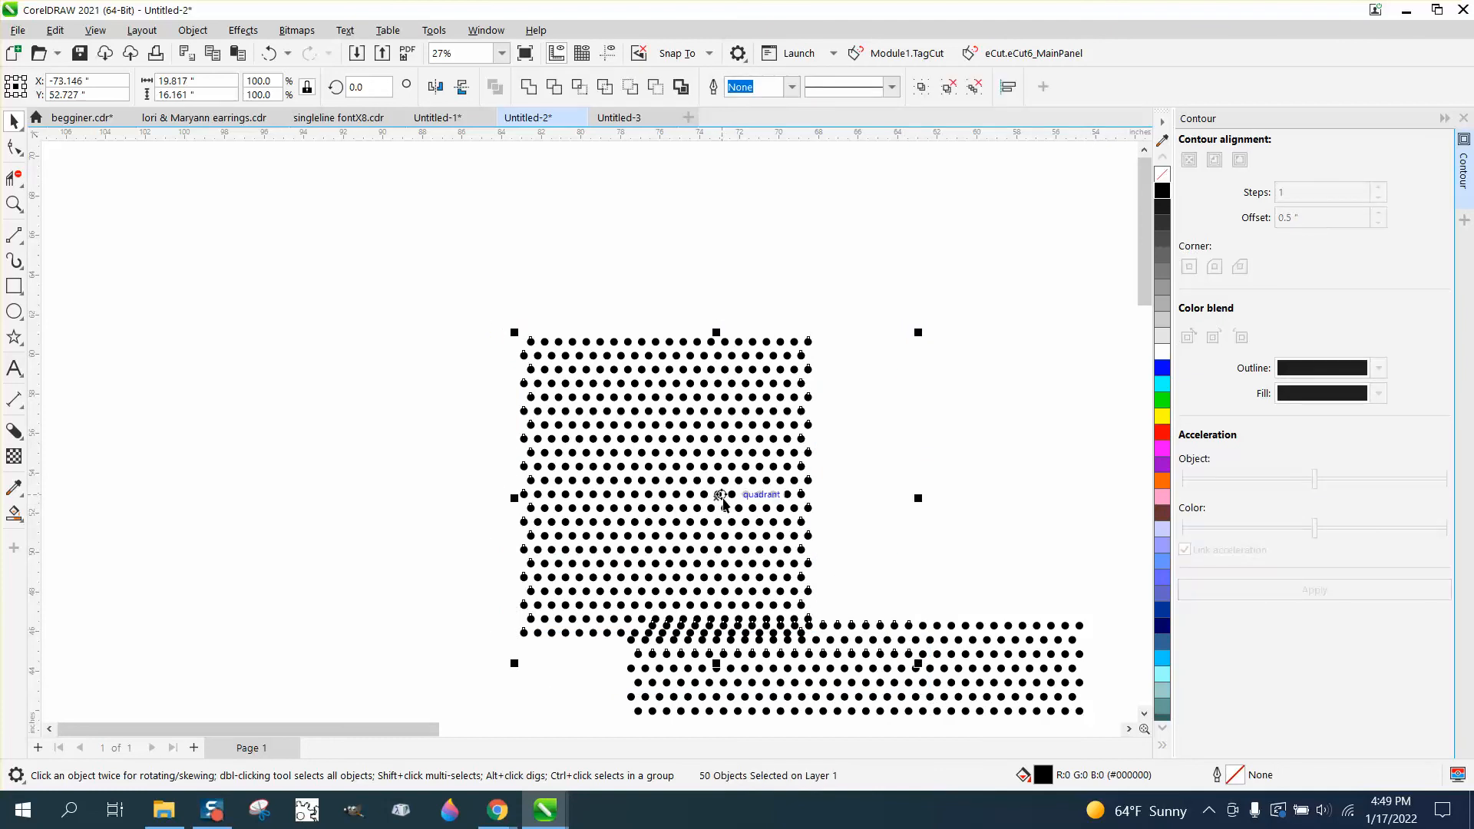
{"action": "left_click", "coordinate": [840, 321]}
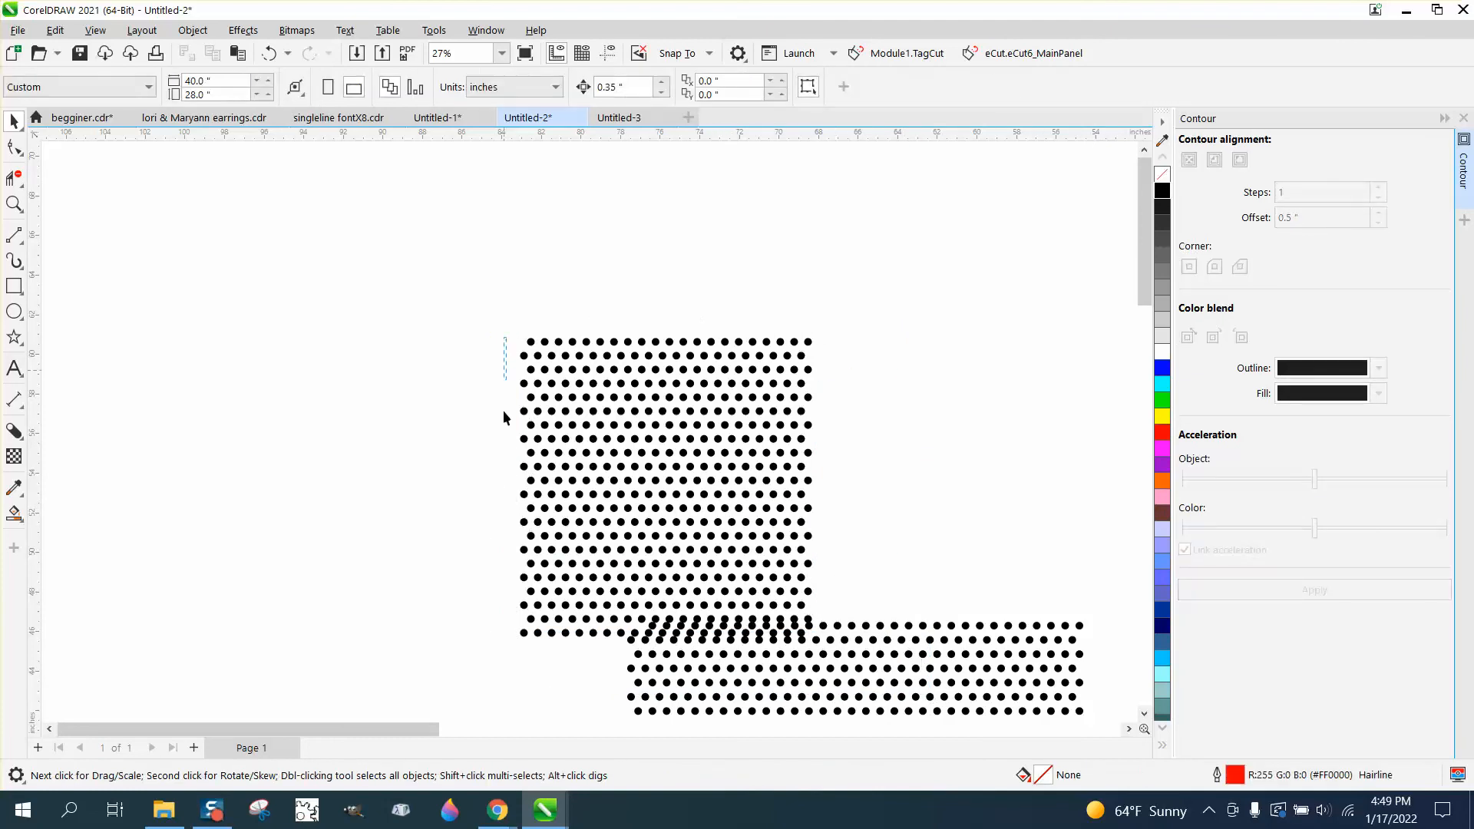
{"action": "left_click_drag", "start_coordinate": [504, 412], "coordinate": [829, 652]}
{"action": "left_click_drag", "start_coordinate": [695, 494], "coordinate": [491, 393]}
{"action": "left_click", "coordinate": [576, 583]}
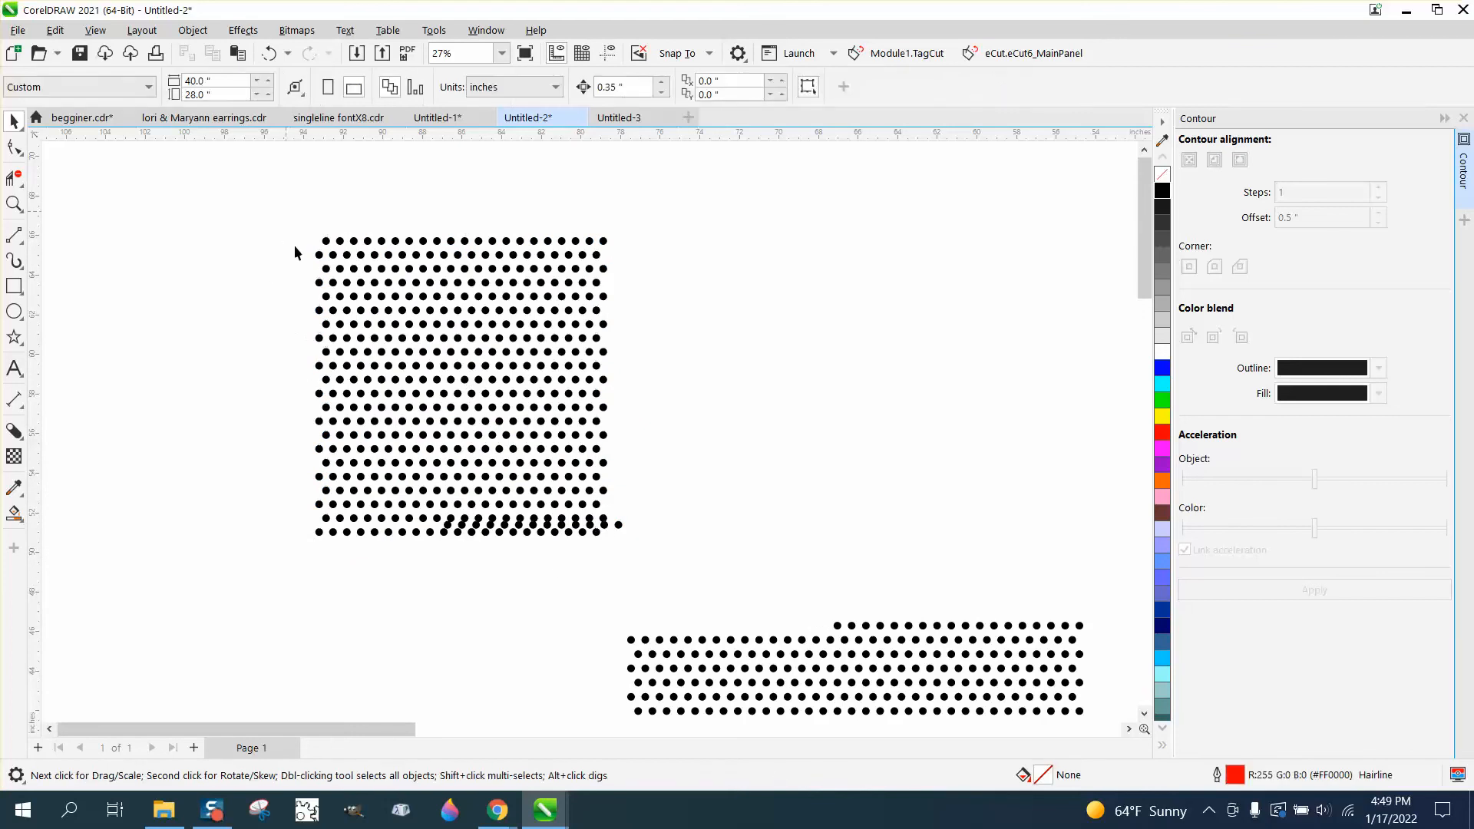
Step: Select the whole relocated dot block and group its rows into one object
{"action": "left_click_drag", "start_coordinate": [288, 215], "coordinate": [753, 597]}
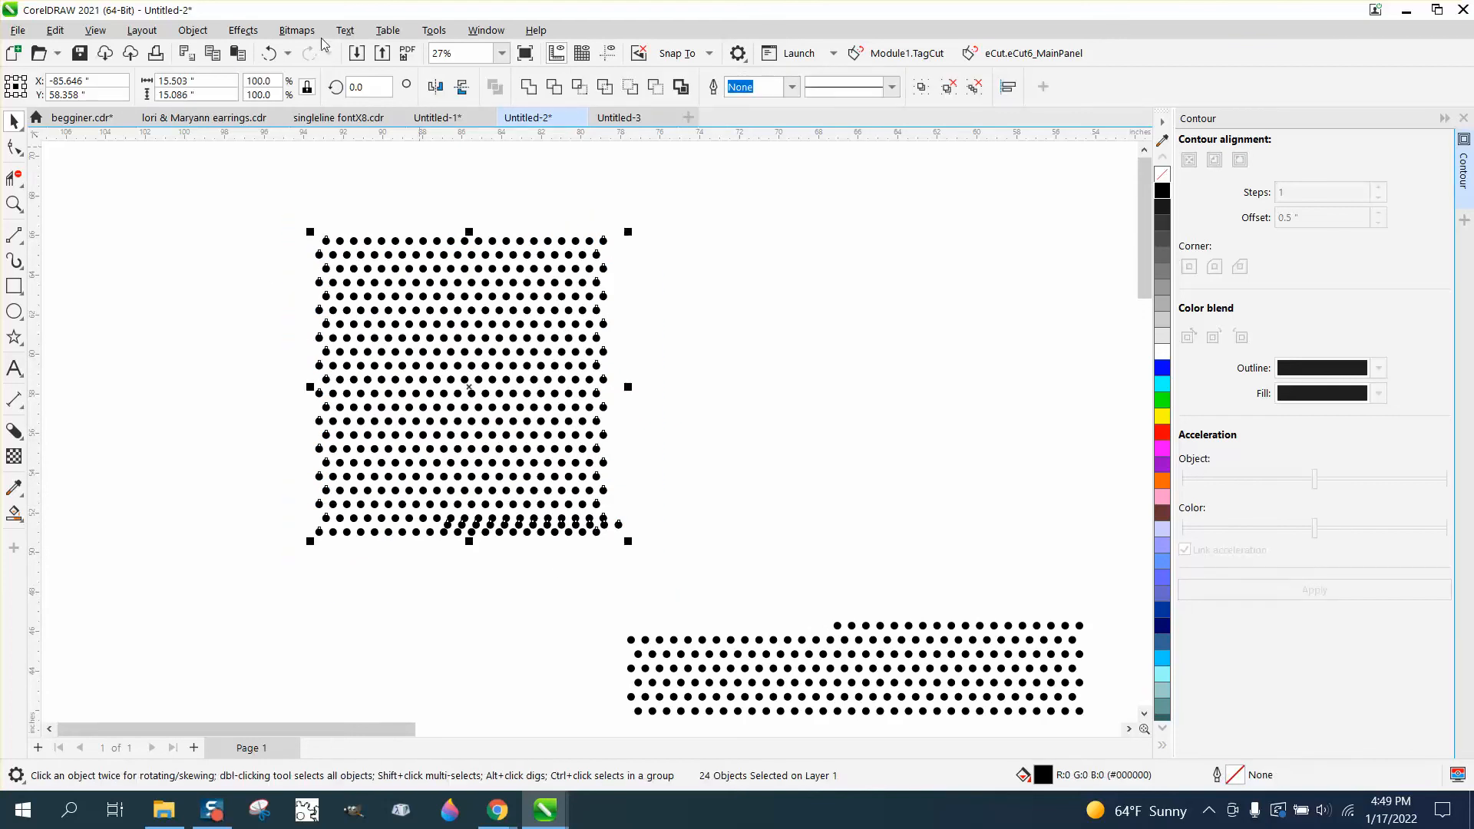
{"action": "left_click", "coordinate": [205, 31]}
{"action": "mouse_move", "coordinate": [238, 340]}
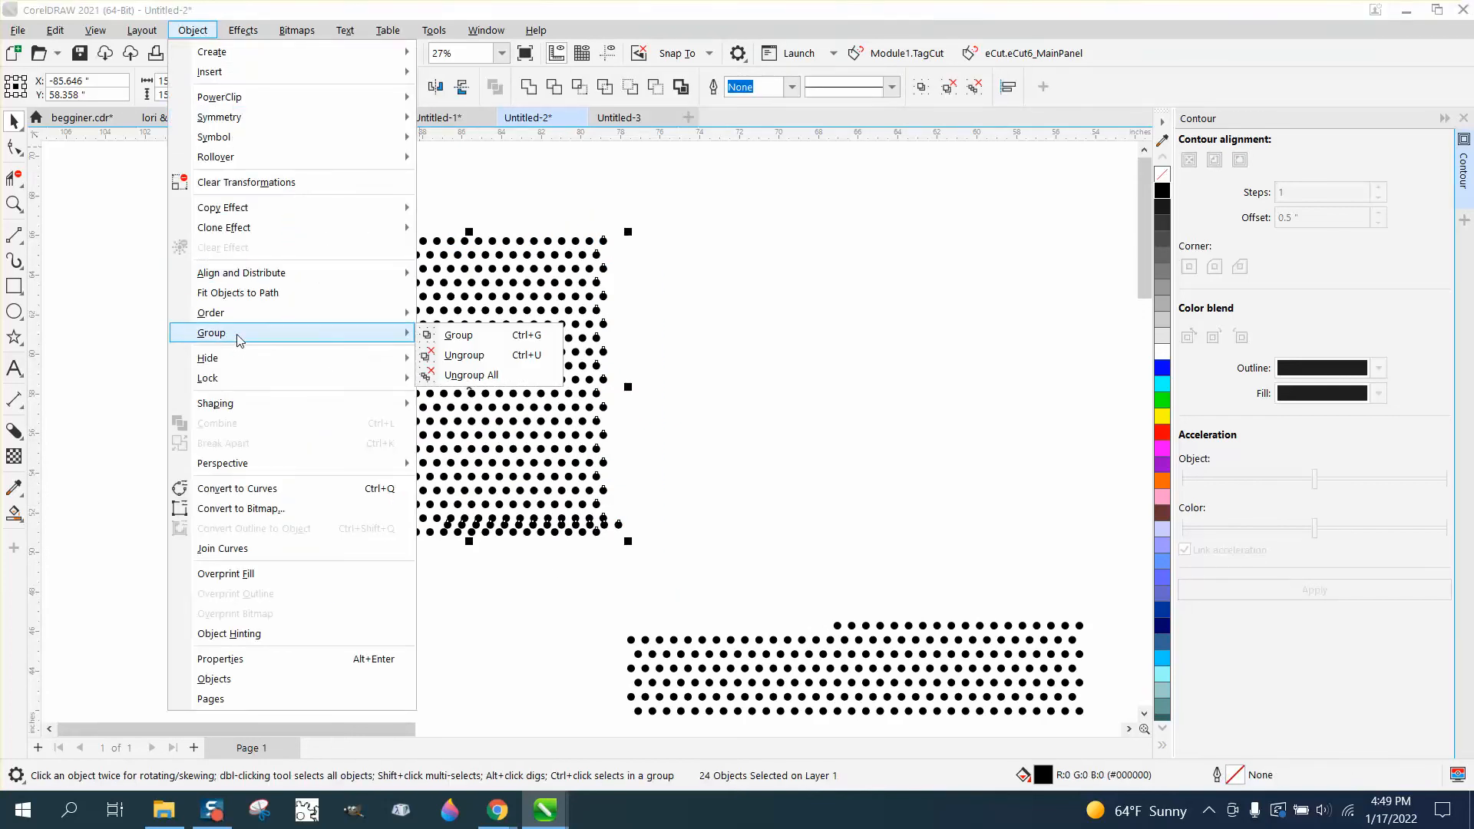
{"action": "left_click", "coordinate": [455, 335]}
Step: Draw a five-pointed star about 10.8 by 10.3 inches and move it onto the grouped dots
{"action": "left_click", "coordinate": [15, 286]}
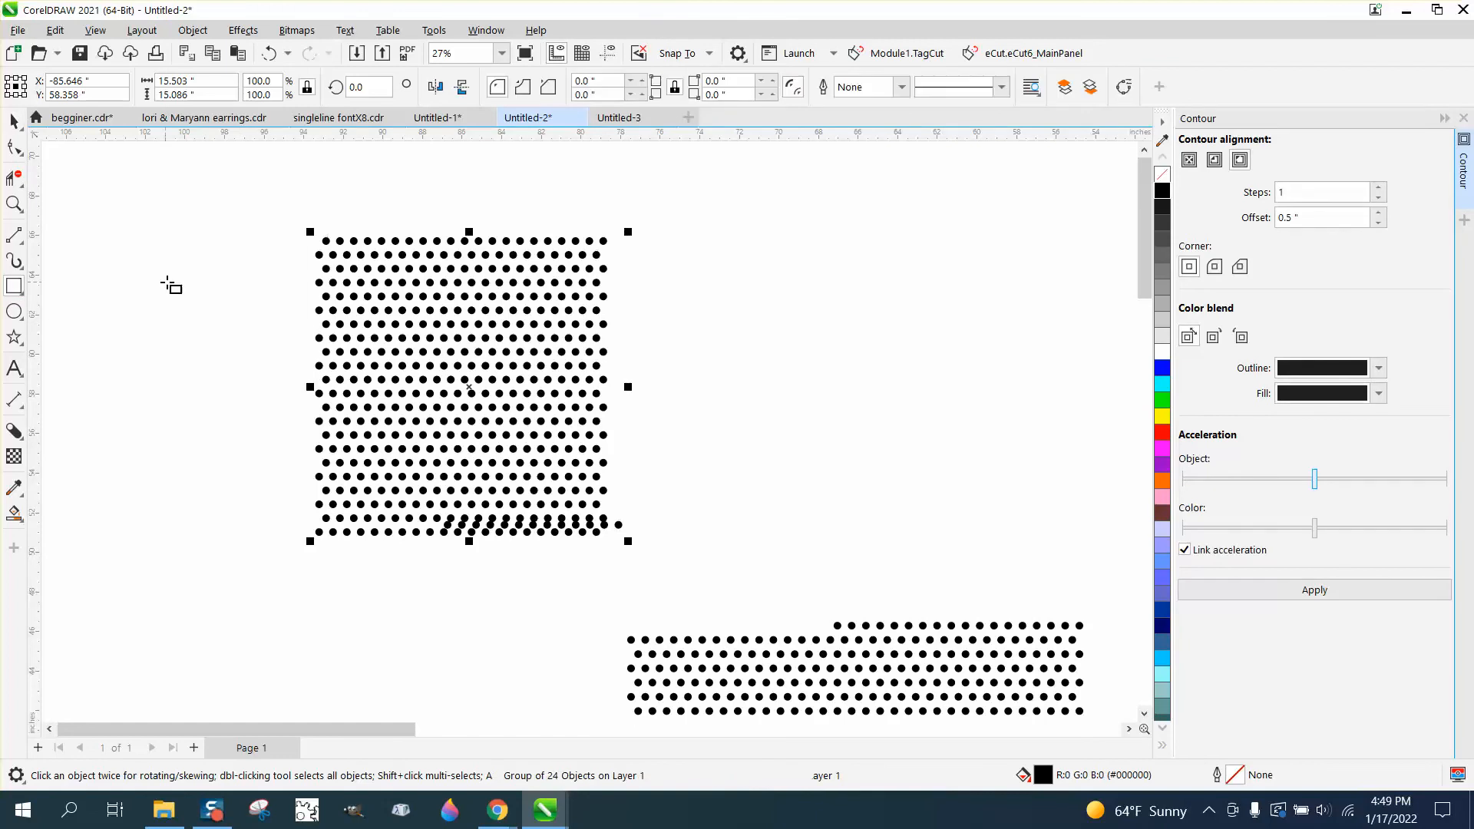
{"action": "left_click", "coordinate": [14, 337]}
{"action": "left_click_drag", "start_coordinate": [917, 277], "coordinate": [702, 481]}
{"action": "left_click", "coordinate": [14, 122]}
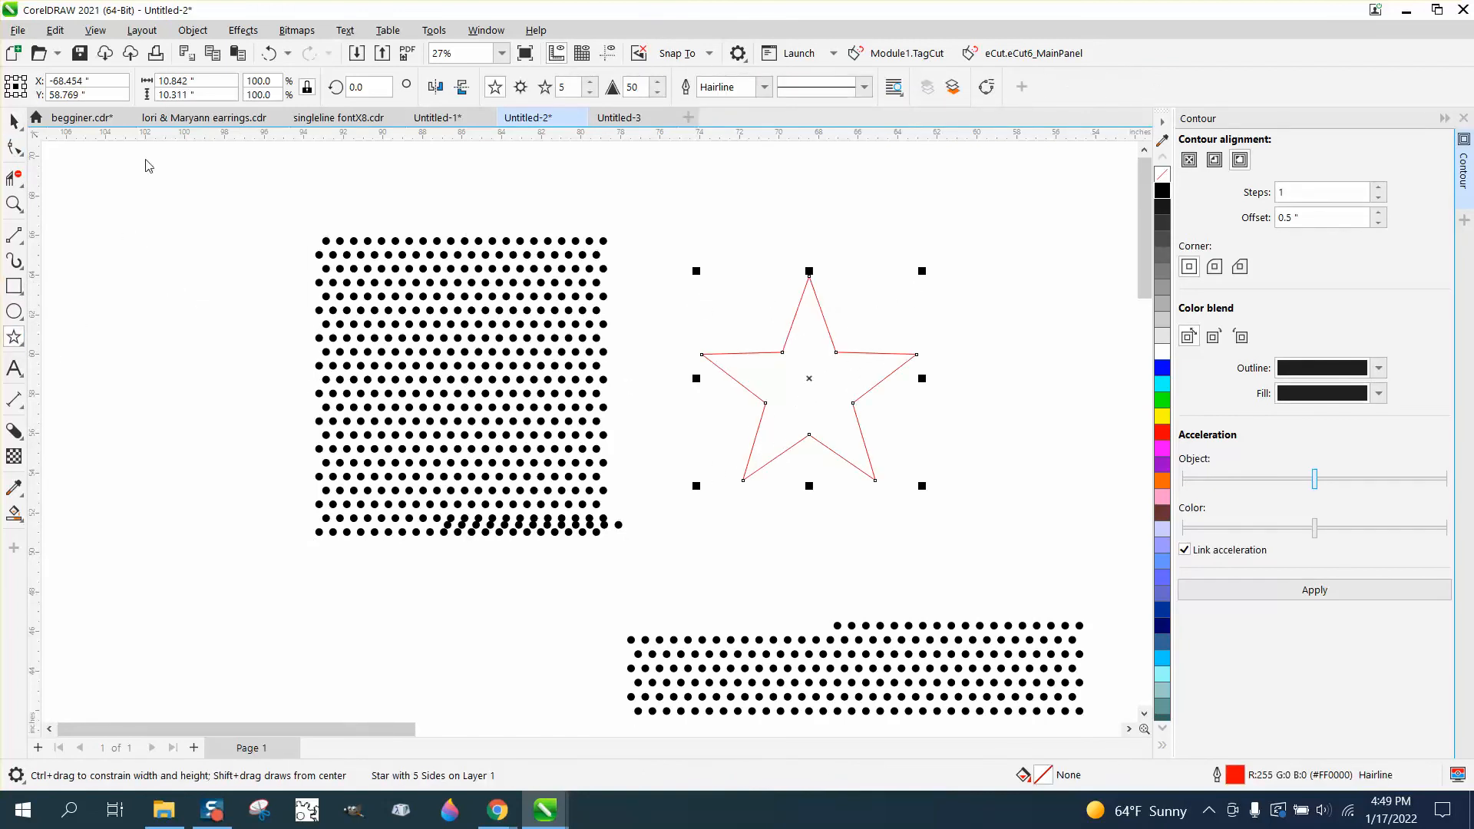
{"action": "left_click_drag", "start_coordinate": [810, 378], "coordinate": [434, 353]}
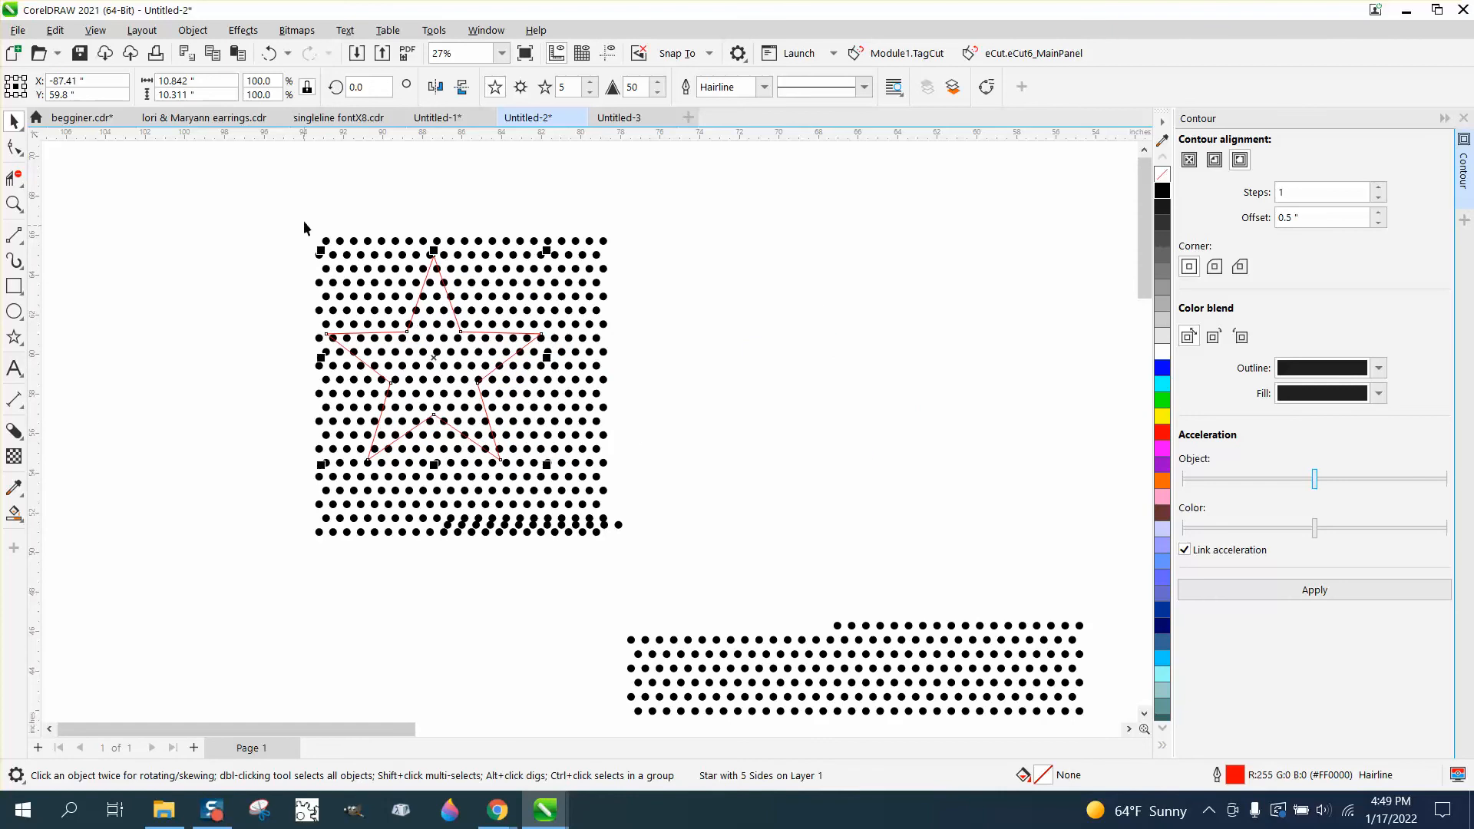
Step: Intersect the star with the grouped dots and move the star-shaped dot piece right of the block to X -67.743 inches
{"action": "left_click_drag", "start_coordinate": [291, 207], "coordinate": [721, 555]}
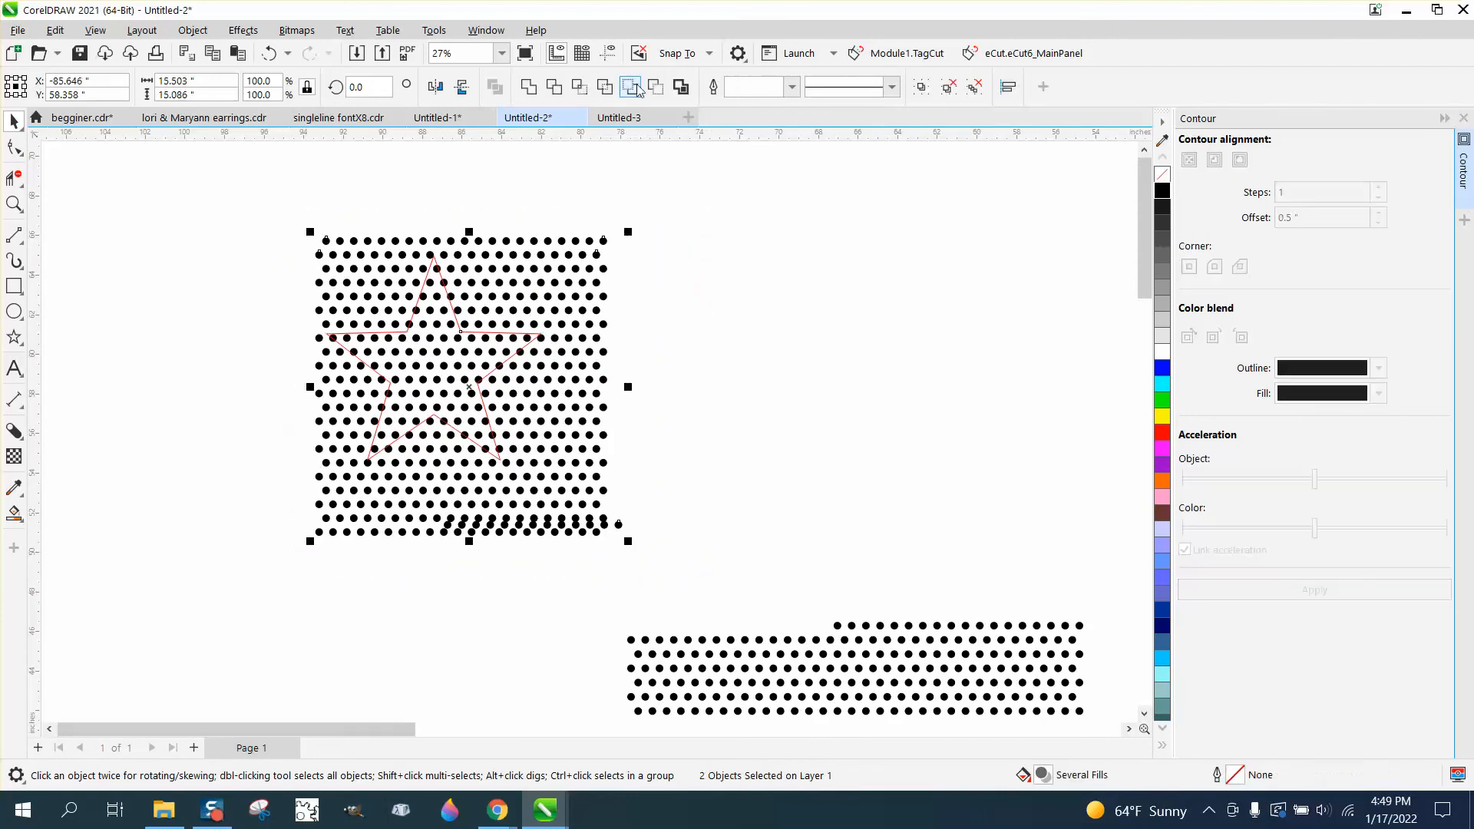
{"action": "left_click", "coordinate": [577, 87]}
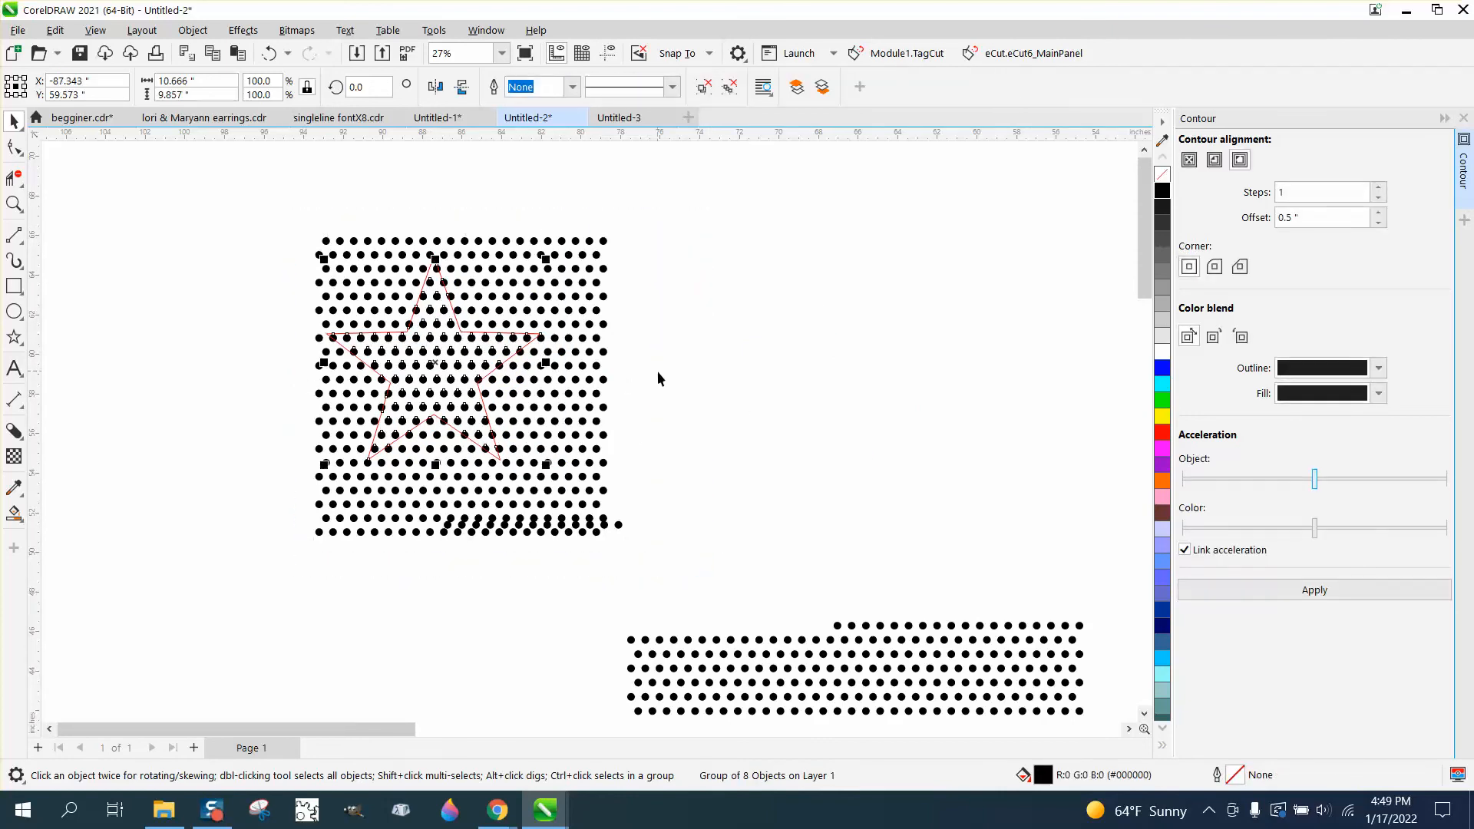
{"action": "key", "text": "Right"}
{"action": "key", "text": "Right"}
{"action": "key", "text": "Right"}
{"action": "key", "text": "Right"}
{"action": "key", "text": "Right"}
{"action": "key", "text": "Right"}
{"action": "key", "text": "Right"}
{"action": "key", "text": "Right"}
{"action": "key", "text": "Right"}
{"action": "key", "text": "Right"}
{"action": "key", "text": "Right"}
{"action": "key", "text": "Right"}
{"action": "key", "text": "Right"}
{"action": "key", "text": "Right"}
{"action": "key", "text": "Right"}
{"action": "key", "text": "Right"}
{"action": "key", "text": "Right"}
{"action": "key", "text": "Right"}
{"action": "key", "text": "Right"}
{"action": "key", "text": "Right"}
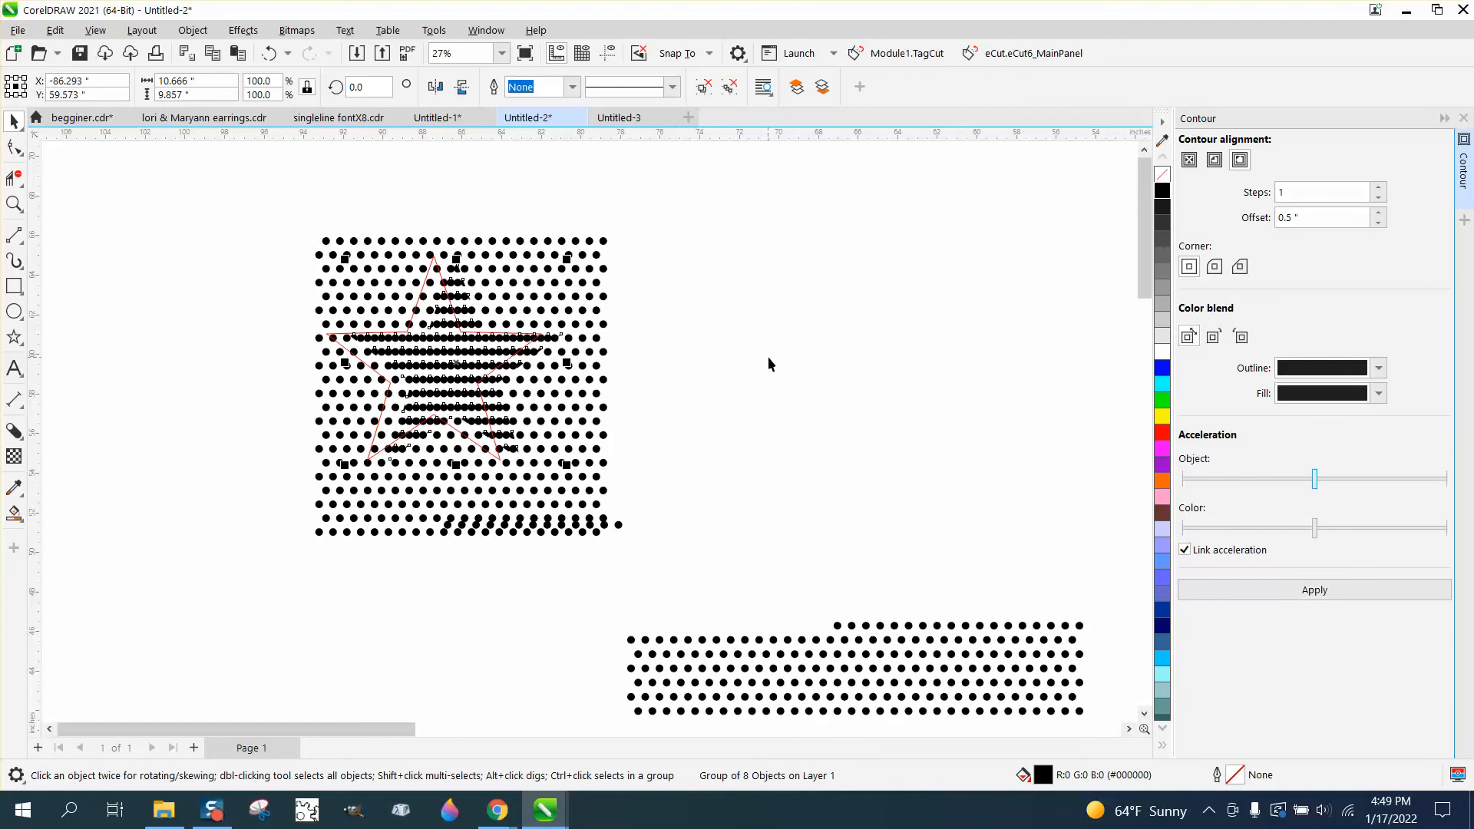
{"action": "key", "text": "Right"}
{"action": "key", "text": "Right"}
{"action": "key", "text": "Right"}
{"action": "key", "text": "Right"}
{"action": "key", "text": "Right"}
{"action": "key", "text": "Right"}
{"action": "key", "text": "Right"}
{"action": "key", "text": "Right"}
{"action": "key", "text": "Right"}
{"action": "key", "text": "Right"}
{"action": "key", "text": "Right"}
{"action": "key", "text": "Right"}
{"action": "key", "text": "Right"}
{"action": "key", "text": "Right"}
{"action": "key", "text": "Right"}
{"action": "key", "text": "Right"}
{"action": "key", "text": "Right"}
{"action": "key", "text": "Right"}
{"action": "key", "text": "Right"}
{"action": "key", "text": "Right"}
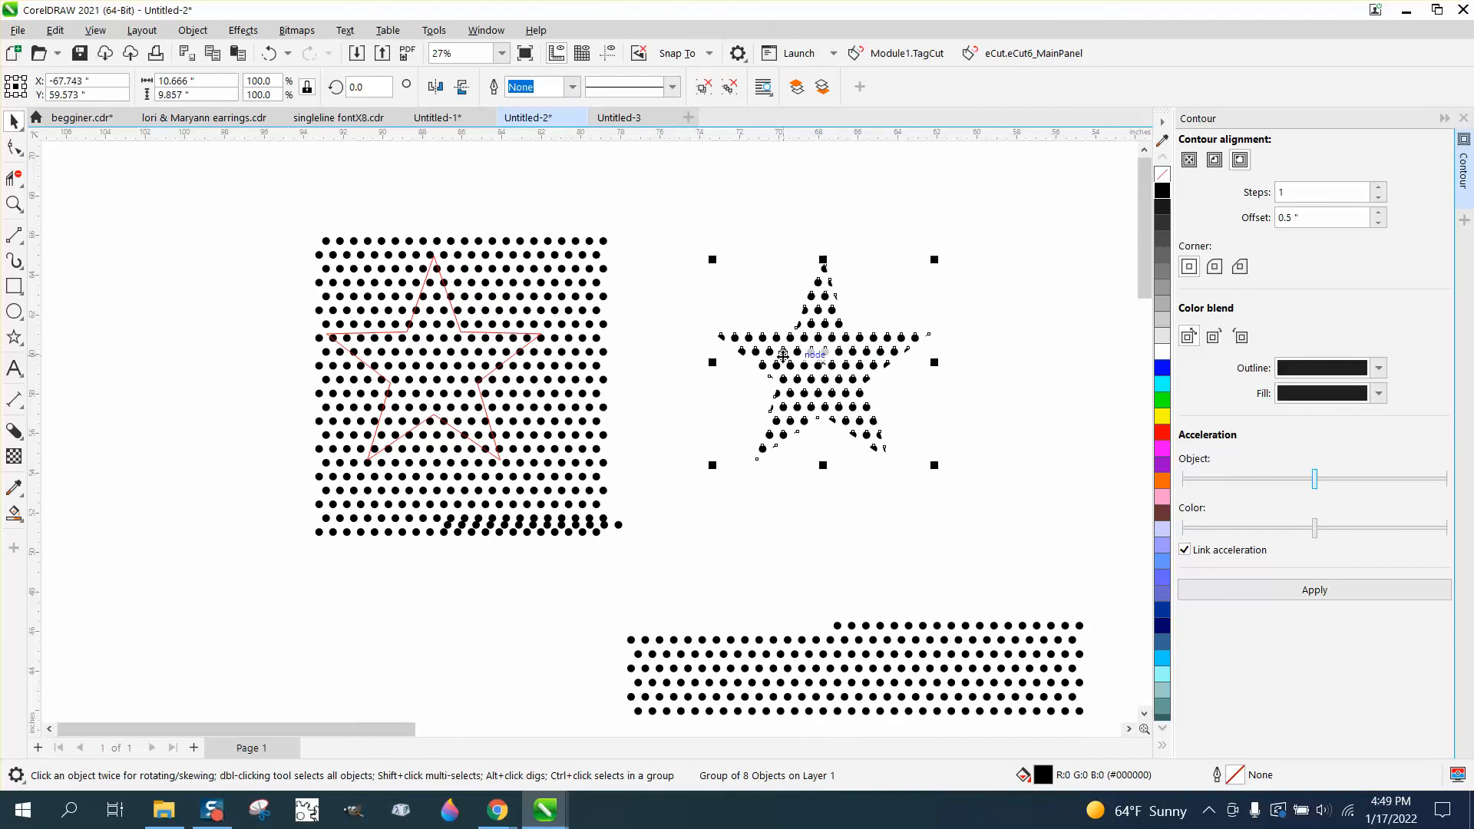
Step: Move the red star outline right to X -67.81 inches so it frames the star-shaped dot piece
{"action": "left_click", "coordinate": [692, 279]}
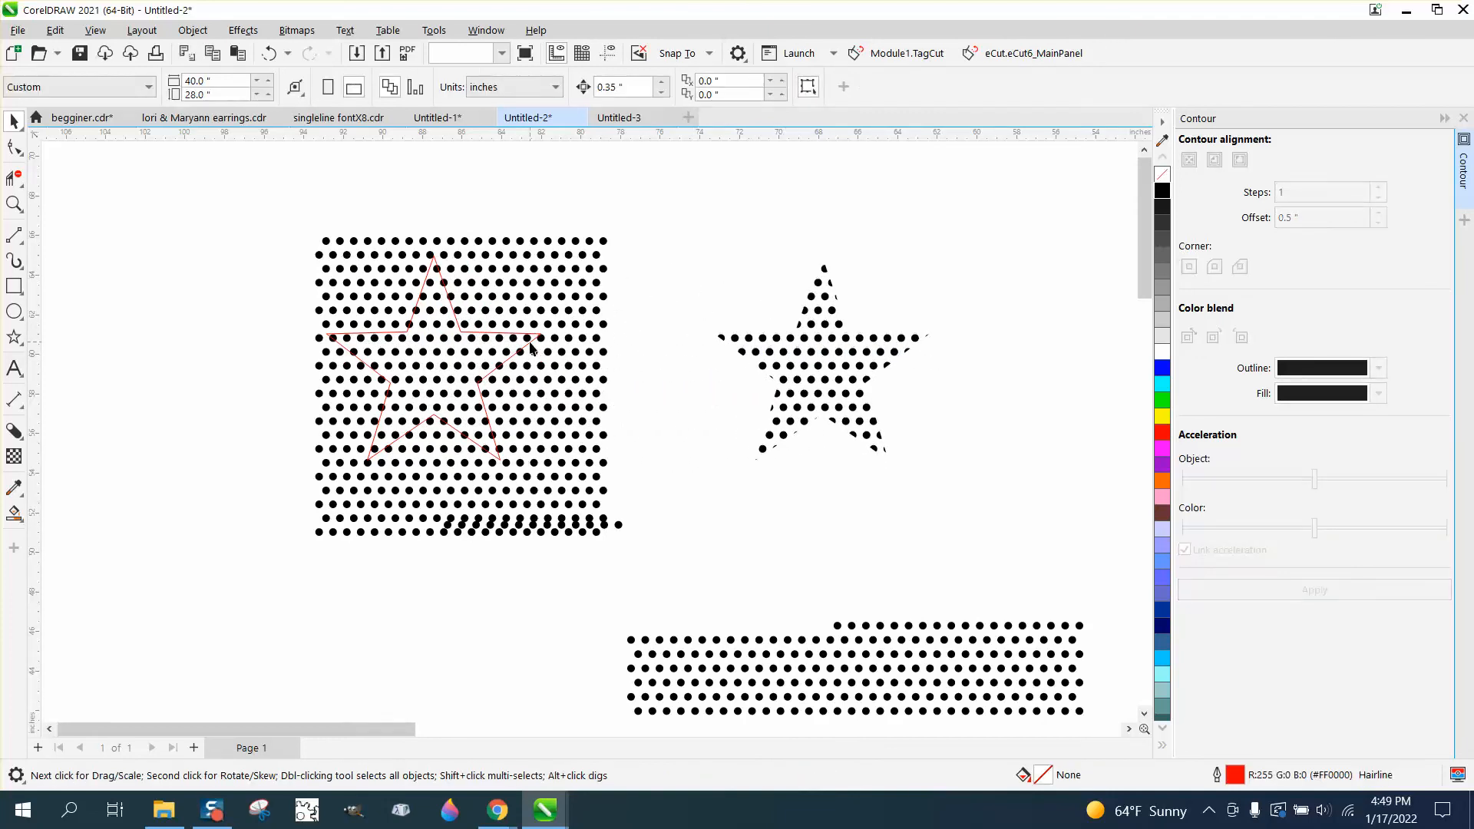
{"action": "left_click", "coordinate": [536, 345]}
{"action": "key", "text": "Right"}
{"action": "key", "text": "Right"}
{"action": "key", "text": "Right"}
{"action": "key", "text": "Right"}
{"action": "key", "text": "Right"}
{"action": "key", "text": "Right"}
{"action": "key", "text": "Right"}
{"action": "key", "text": "Right"}
{"action": "key", "text": "Right"}
{"action": "key", "text": "Right"}
{"action": "key", "text": "Right"}
{"action": "key", "text": "Right"}
{"action": "key", "text": "Right"}
{"action": "key", "text": "Right"}
{"action": "key", "text": "Right"}
{"action": "key", "text": "Right"}
{"action": "key", "text": "Right"}
{"action": "key", "text": "Right"}
{"action": "key", "text": "Right"}
{"action": "key", "text": "Right"}
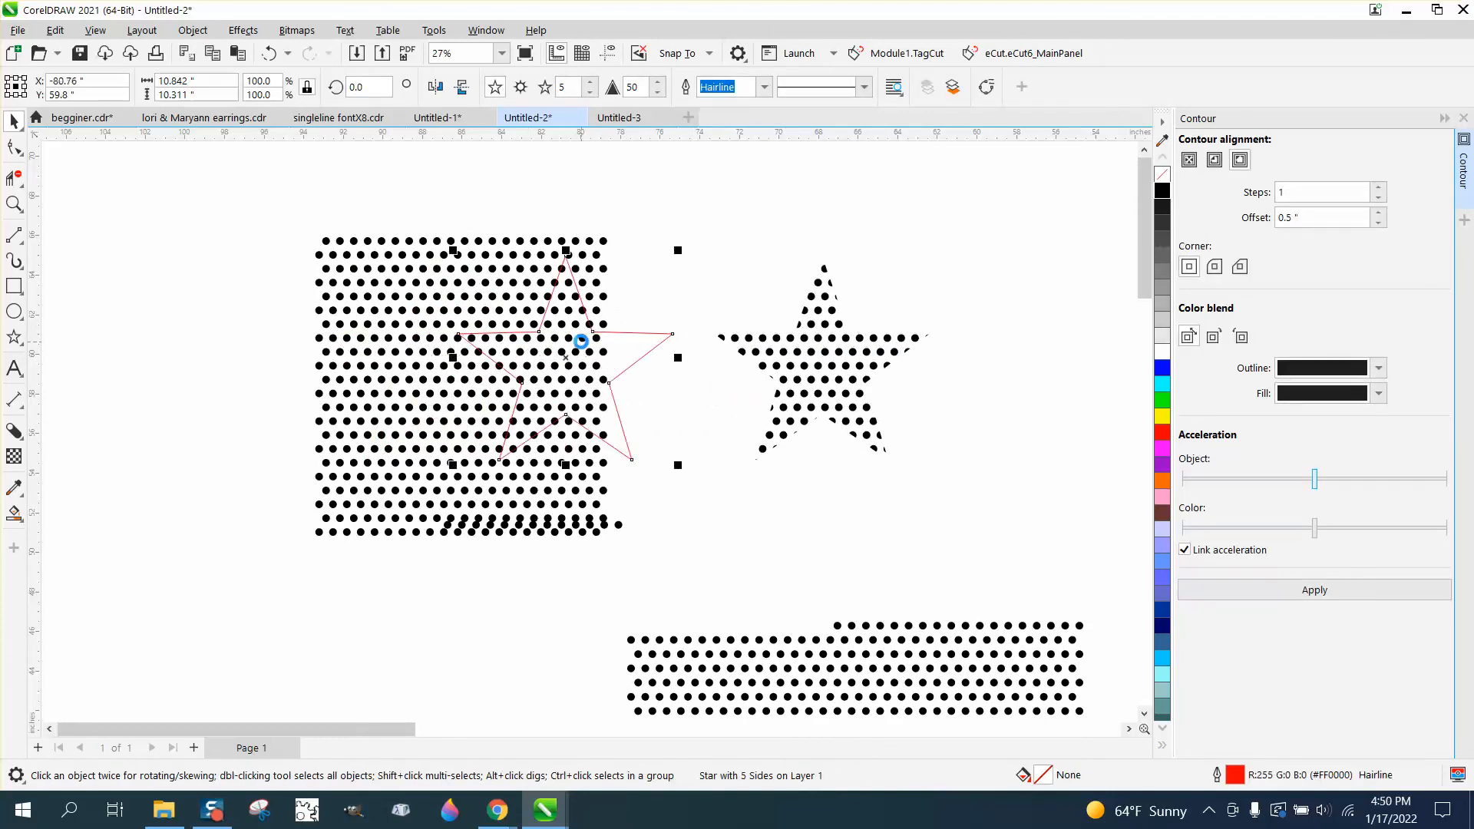
{"action": "key", "text": "Right"}
{"action": "key", "text": "Right"}
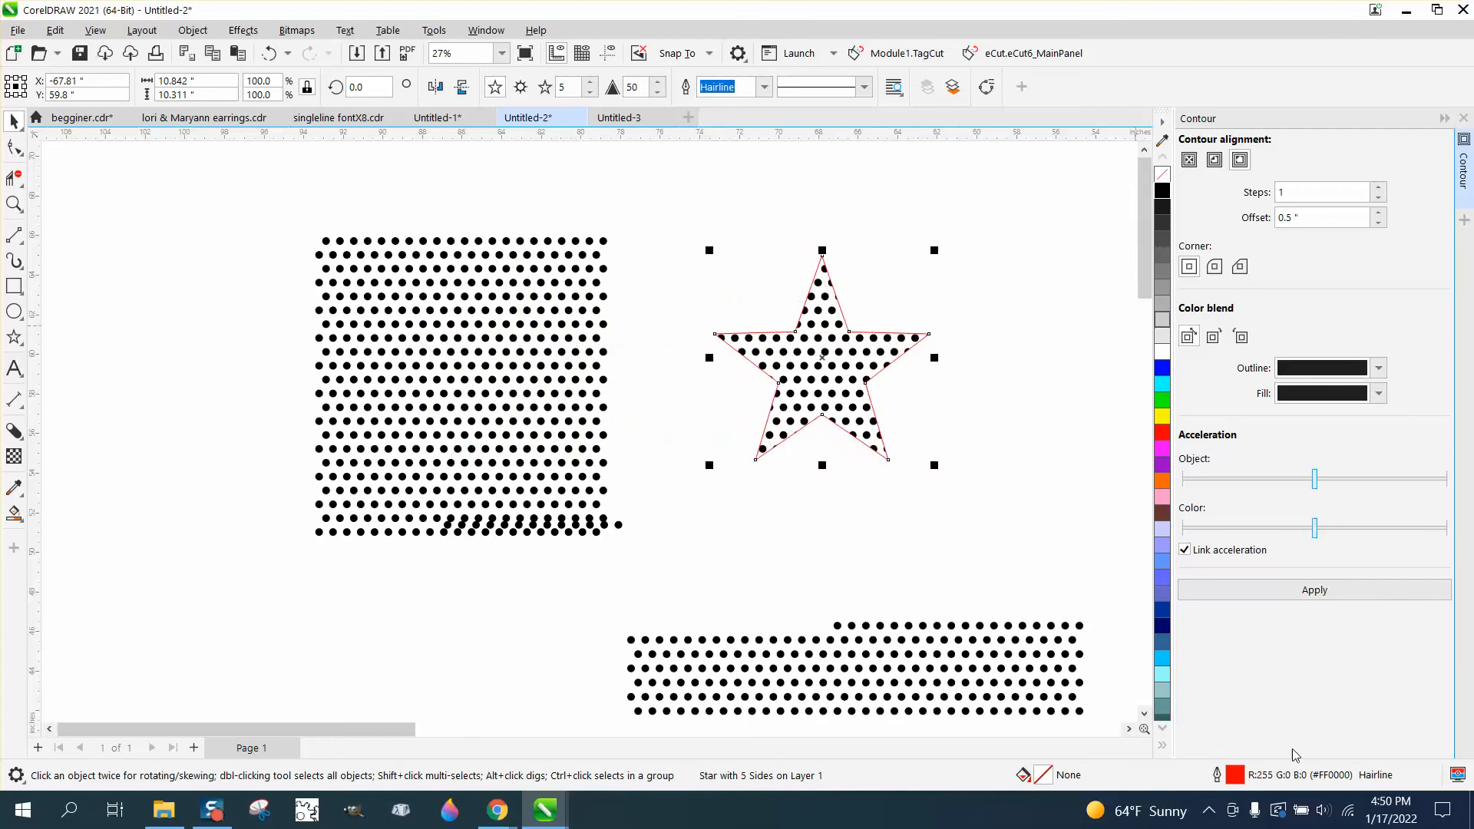
Step: Thicken the star's outline, trying 3 pt first and settling on 12 pt
{"action": "left_click", "coordinate": [764, 87]}
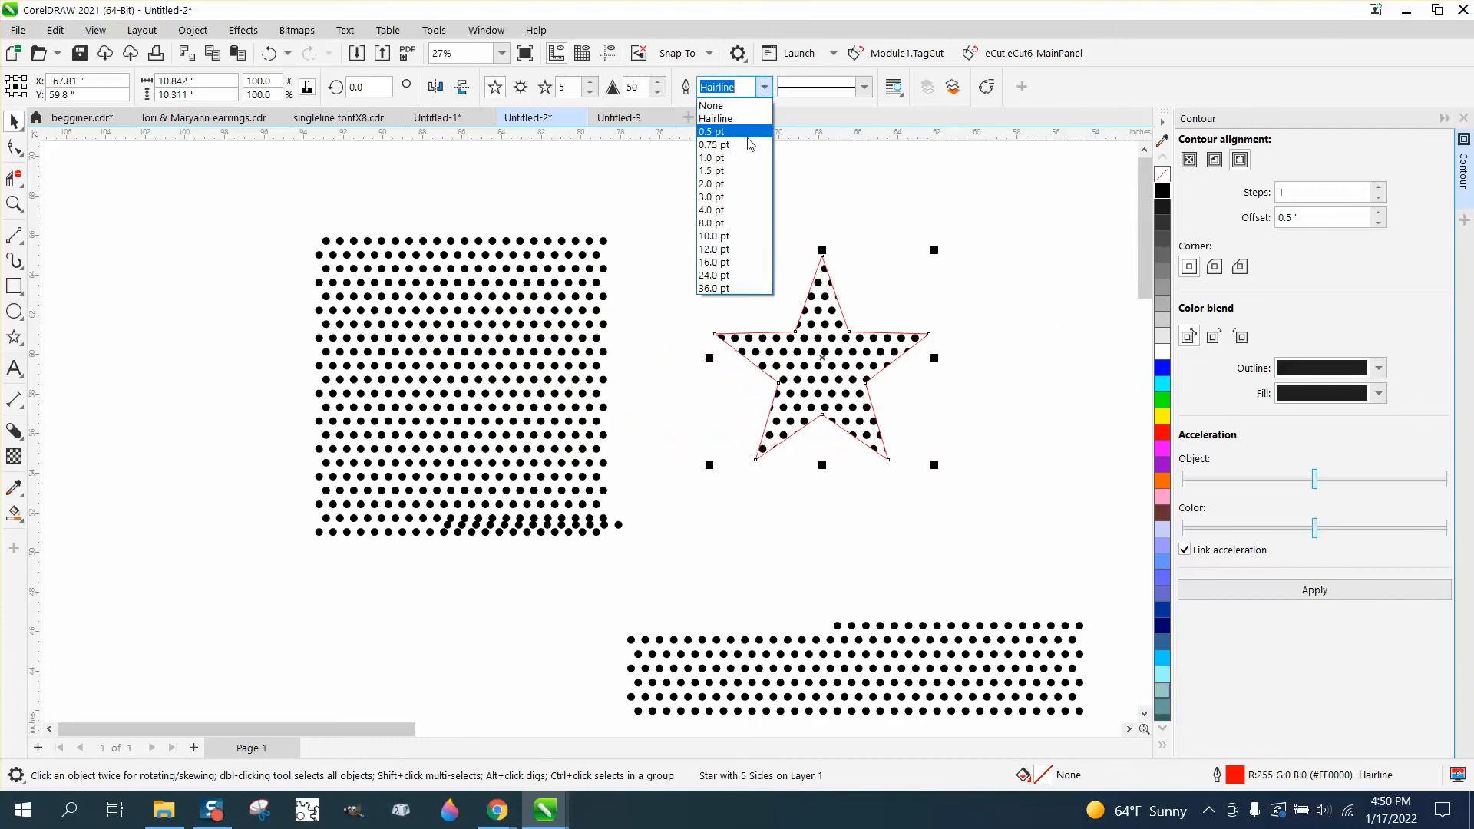
{"action": "left_click", "coordinate": [720, 197]}
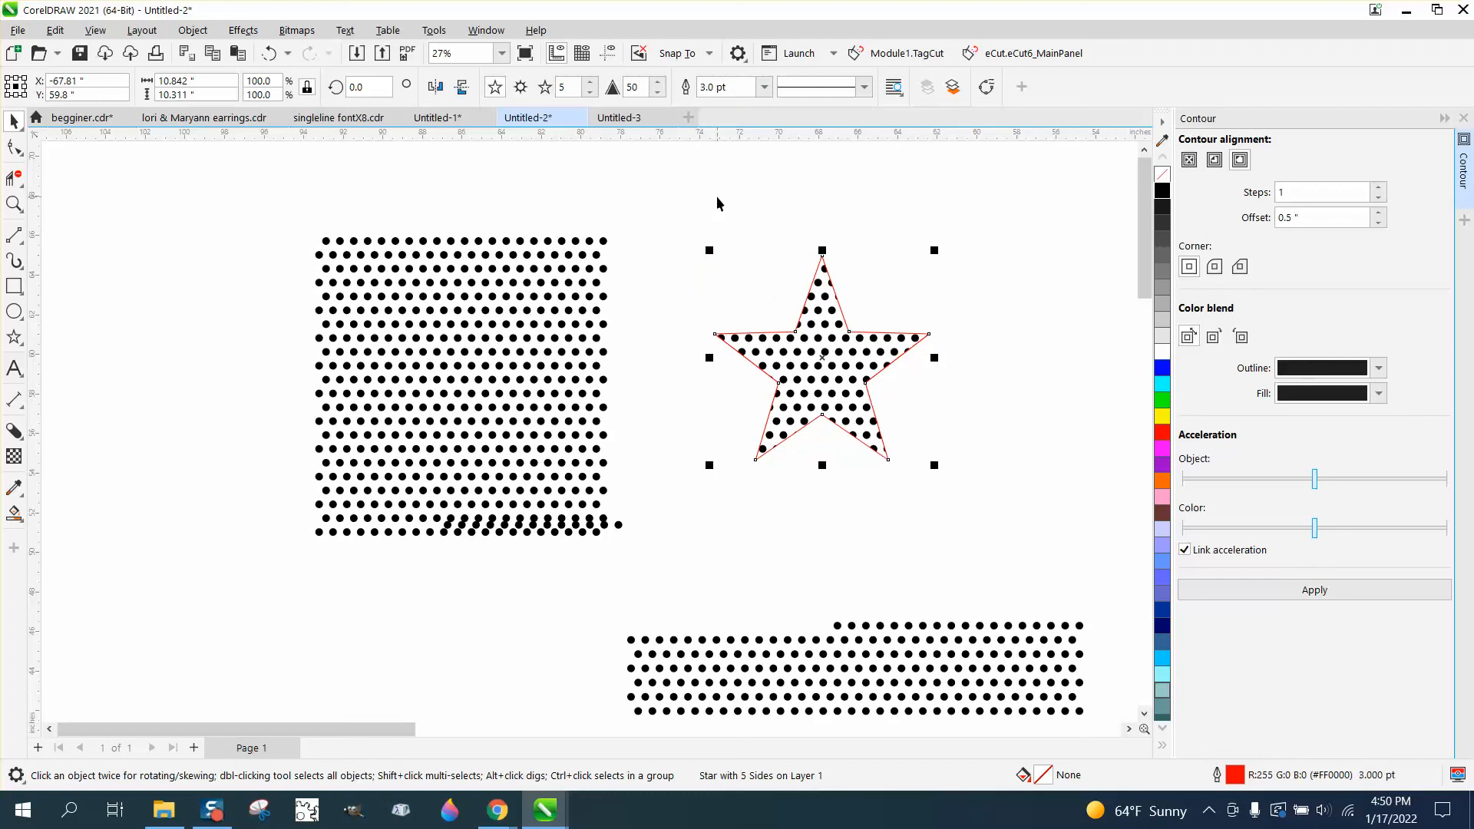
{"action": "left_click", "coordinate": [764, 87]}
{"action": "left_click", "coordinate": [730, 254]}
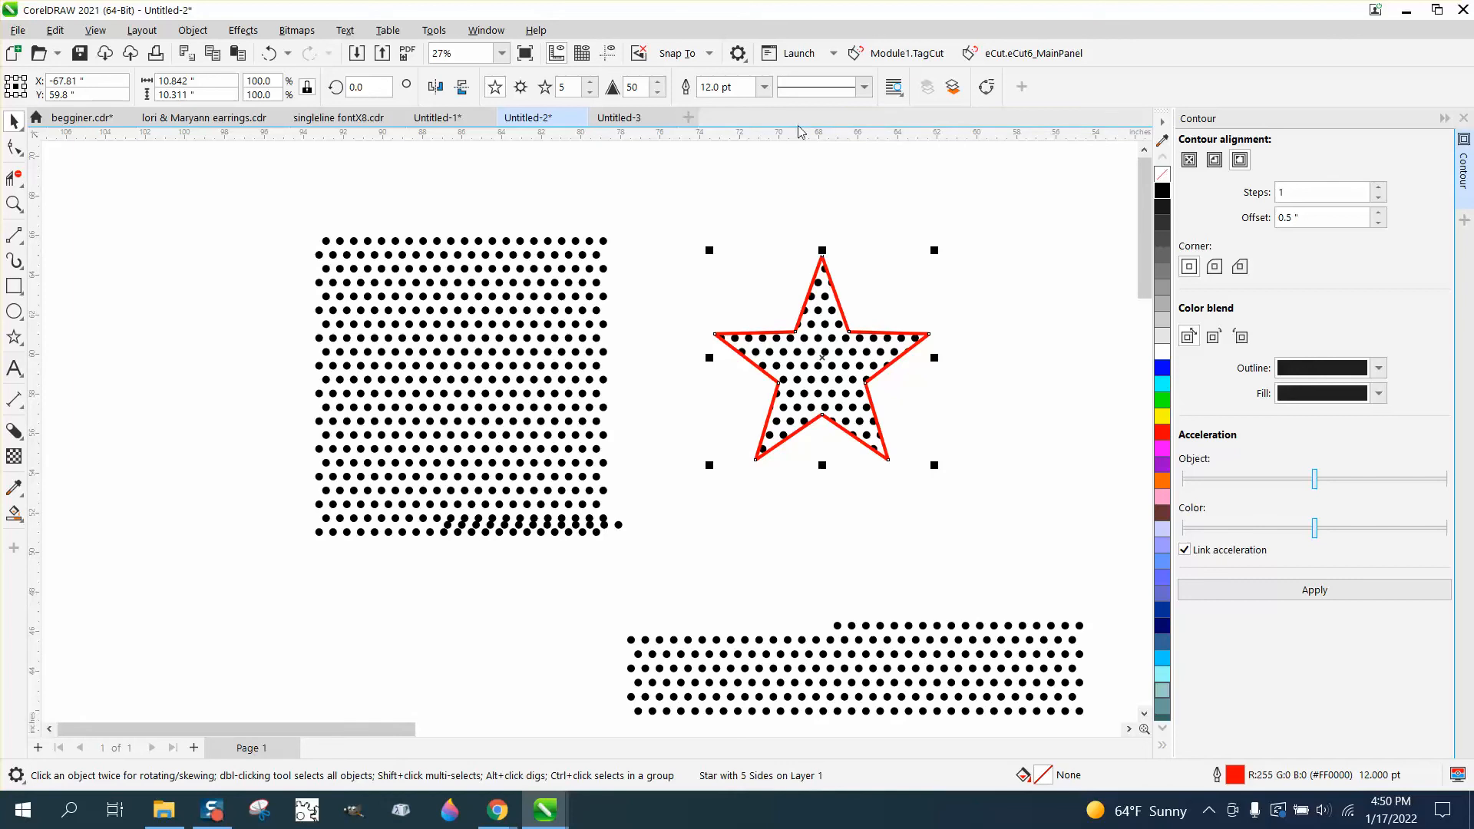
Step: Change the star's outline color to black
{"action": "key", "text": "F12"}
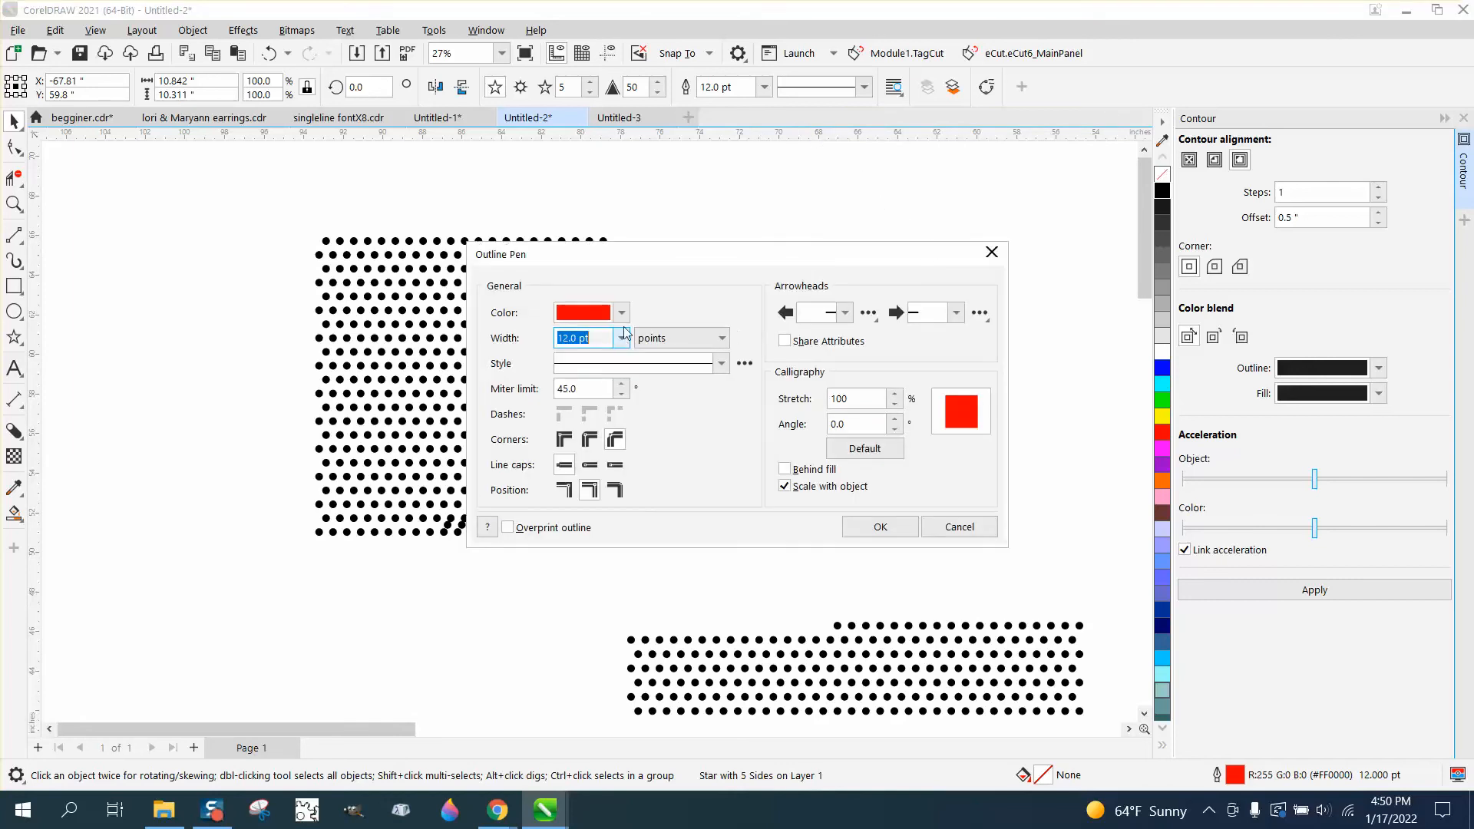
{"action": "left_click", "coordinate": [583, 313]}
{"action": "left_click", "coordinate": [580, 402]}
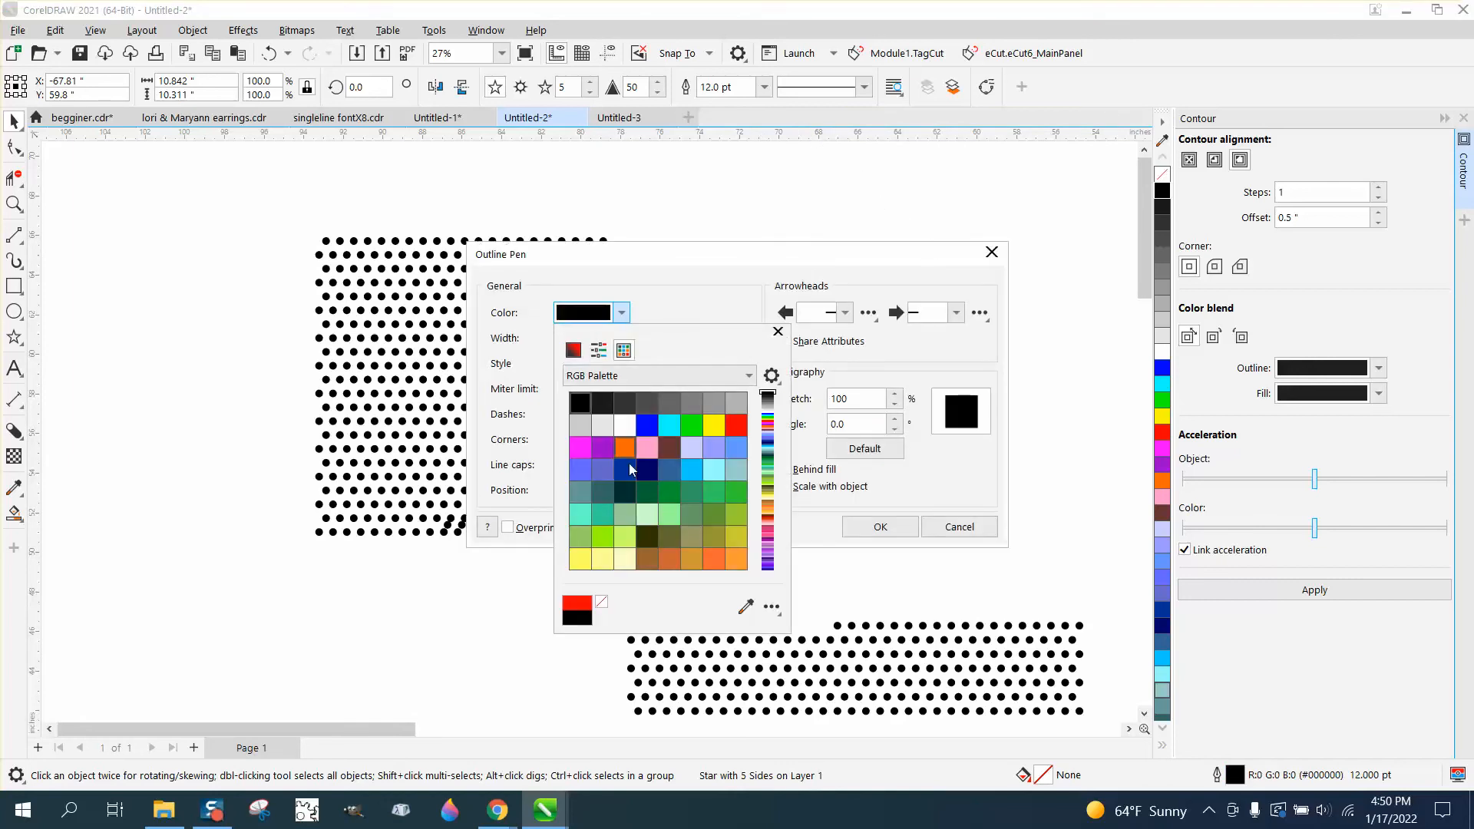
{"action": "left_click", "coordinate": [880, 525]}
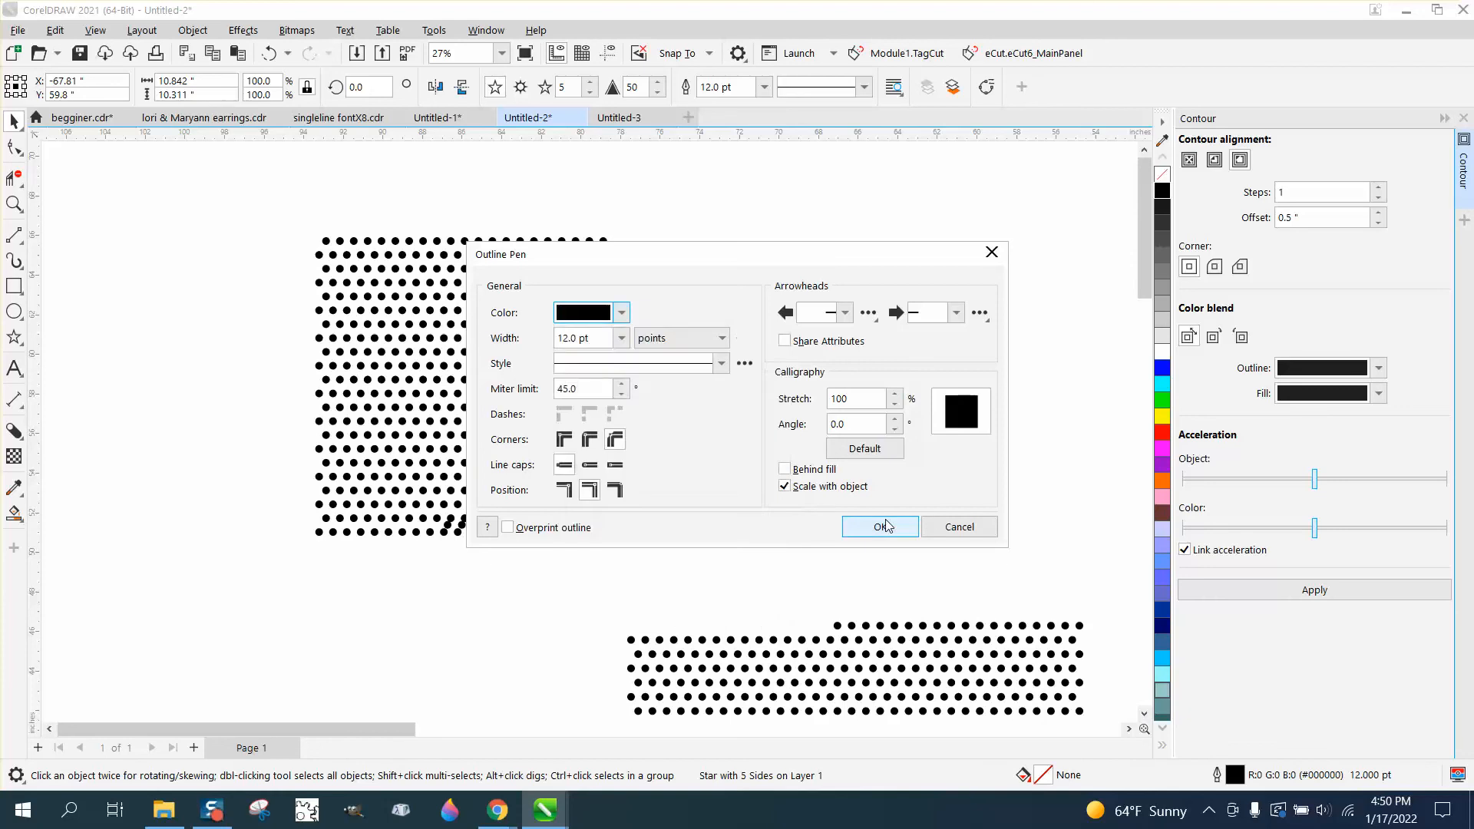
{"action": "left_click", "coordinate": [882, 525]}
Step: Examine the outlined polka-dot star up close, along with the magenta L.O.L. Birthday Girl! designs
{"action": "left_click", "coordinate": [14, 203]}
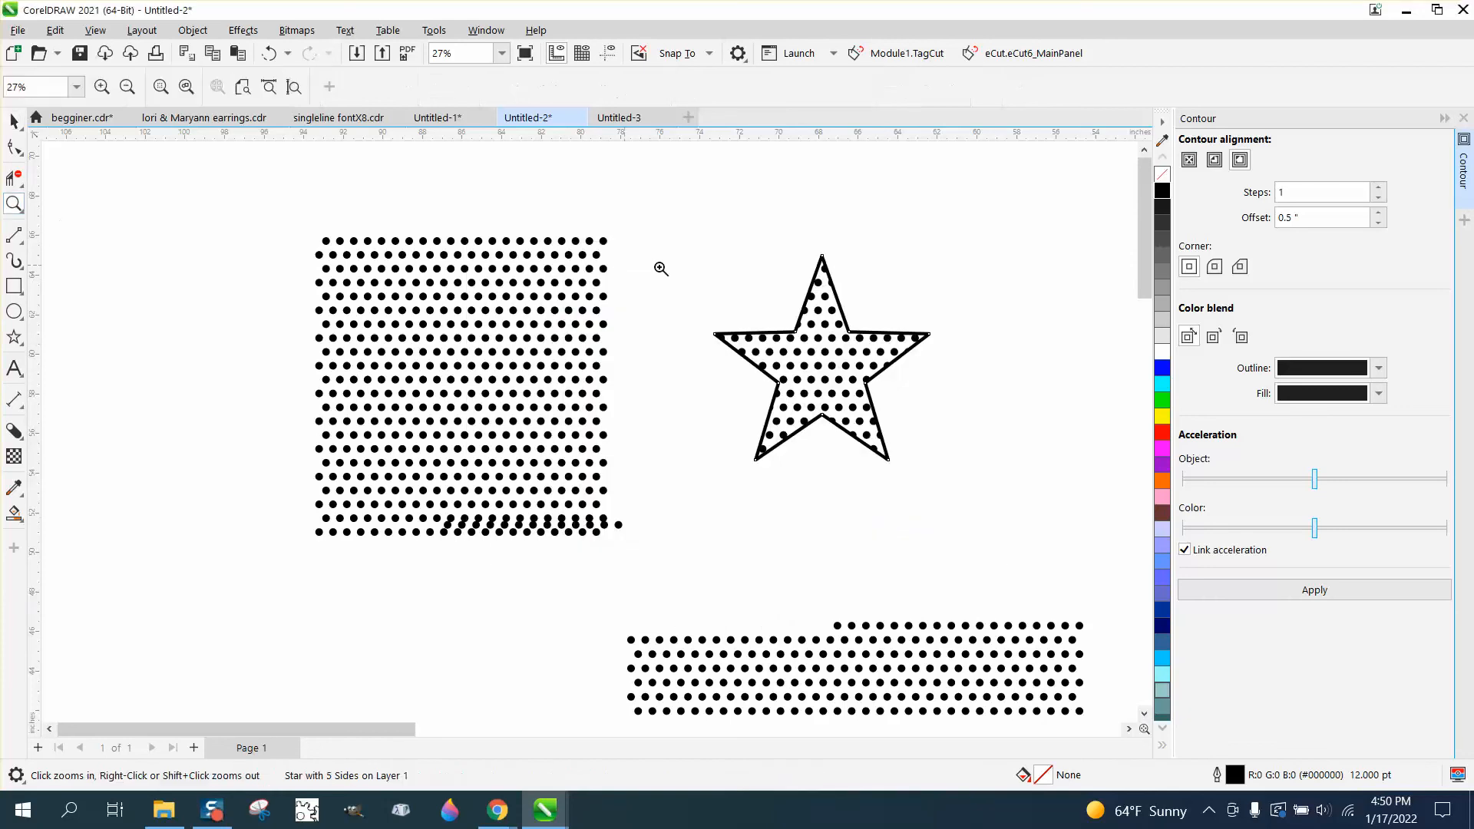
{"action": "left_click_drag", "start_coordinate": [713, 266], "coordinate": [984, 474]}
{"action": "scroll", "coordinate": [637, 368], "scroll_direction": "down", "scroll_amount": 10}
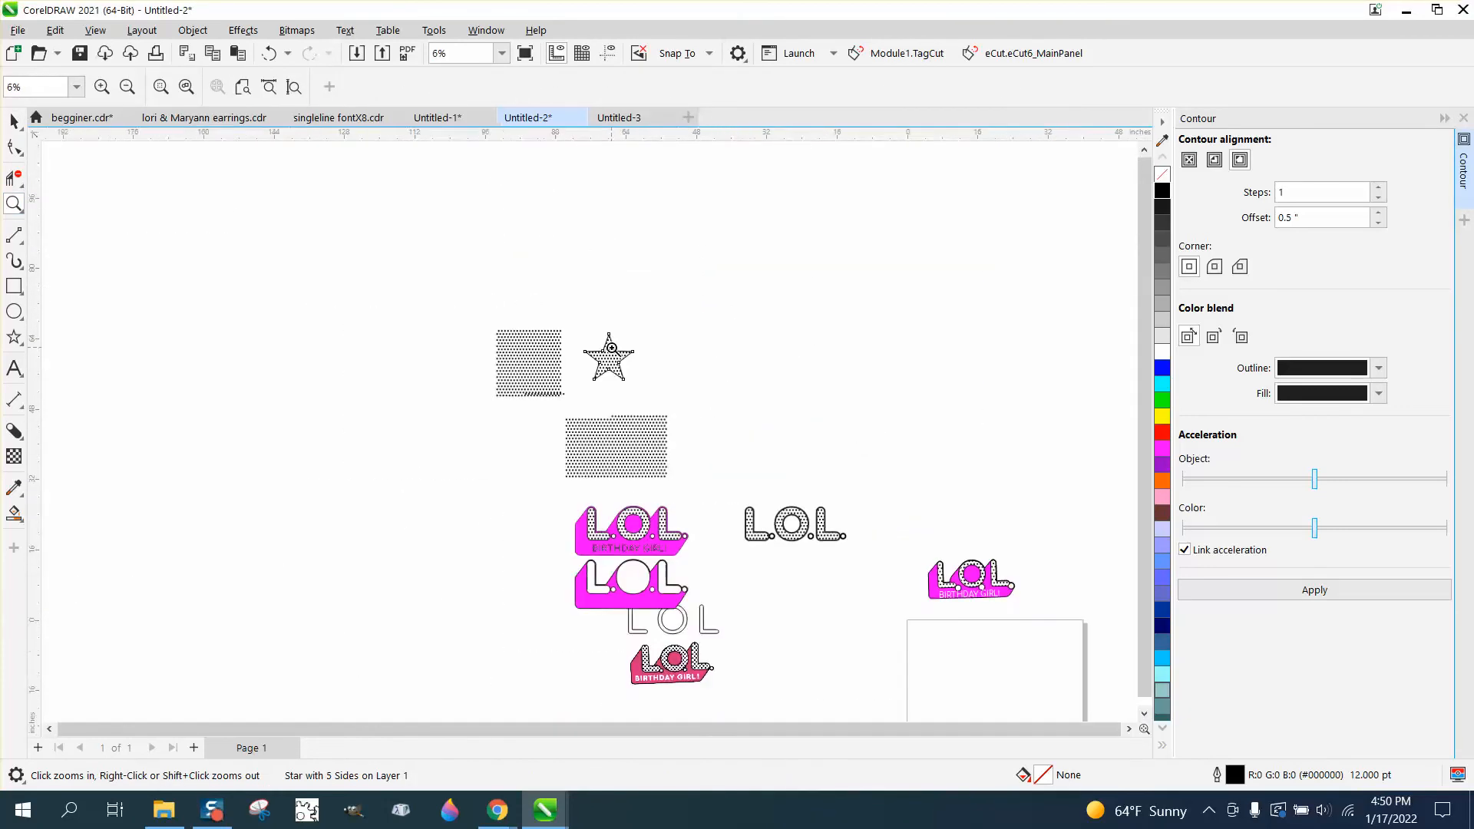
{"action": "scroll", "coordinate": [686, 564], "scroll_direction": "up", "scroll_amount": 6}
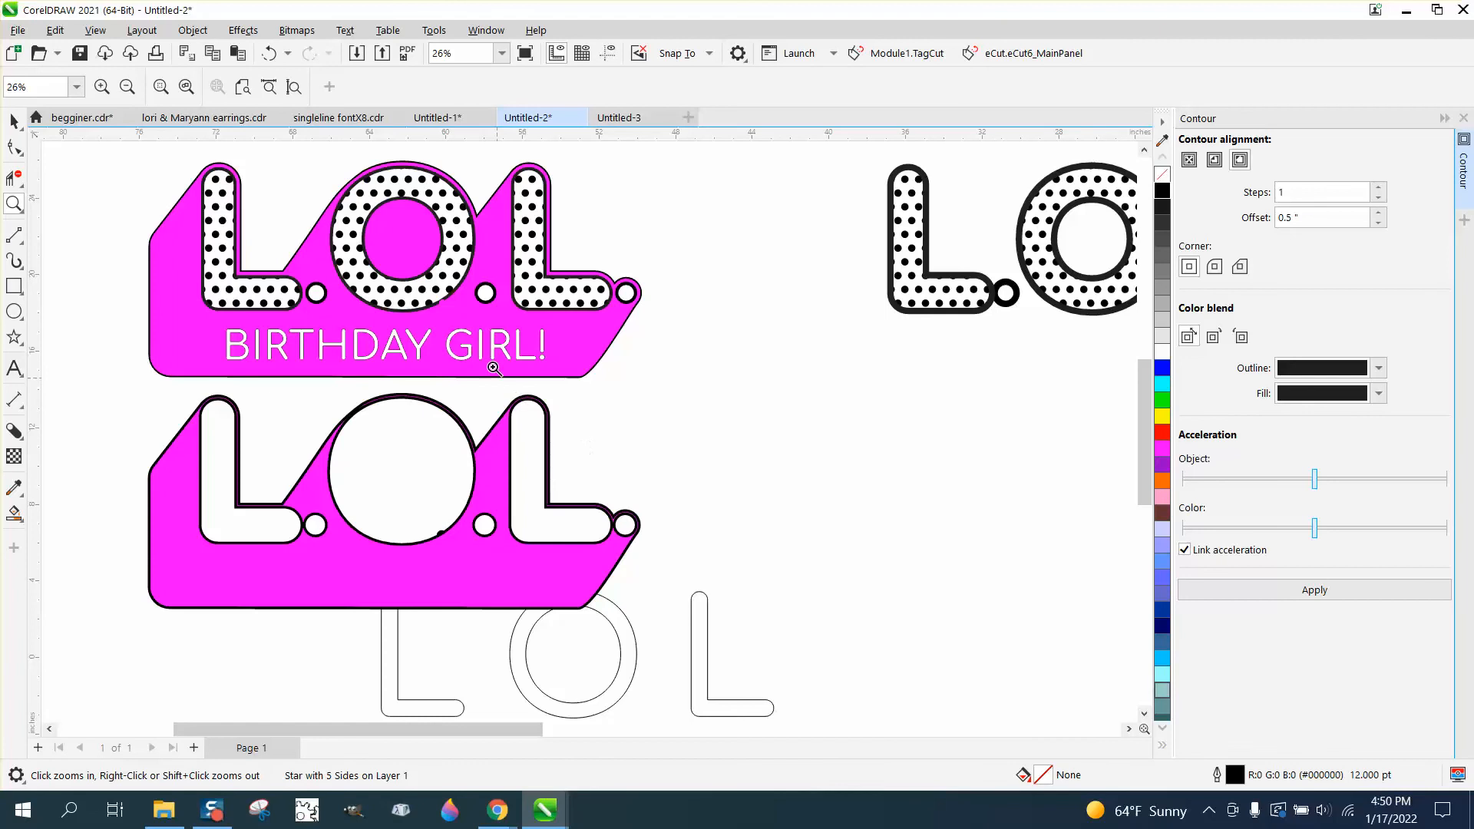
{"action": "scroll", "coordinate": [544, 314], "scroll_direction": "down", "scroll_amount": 1}
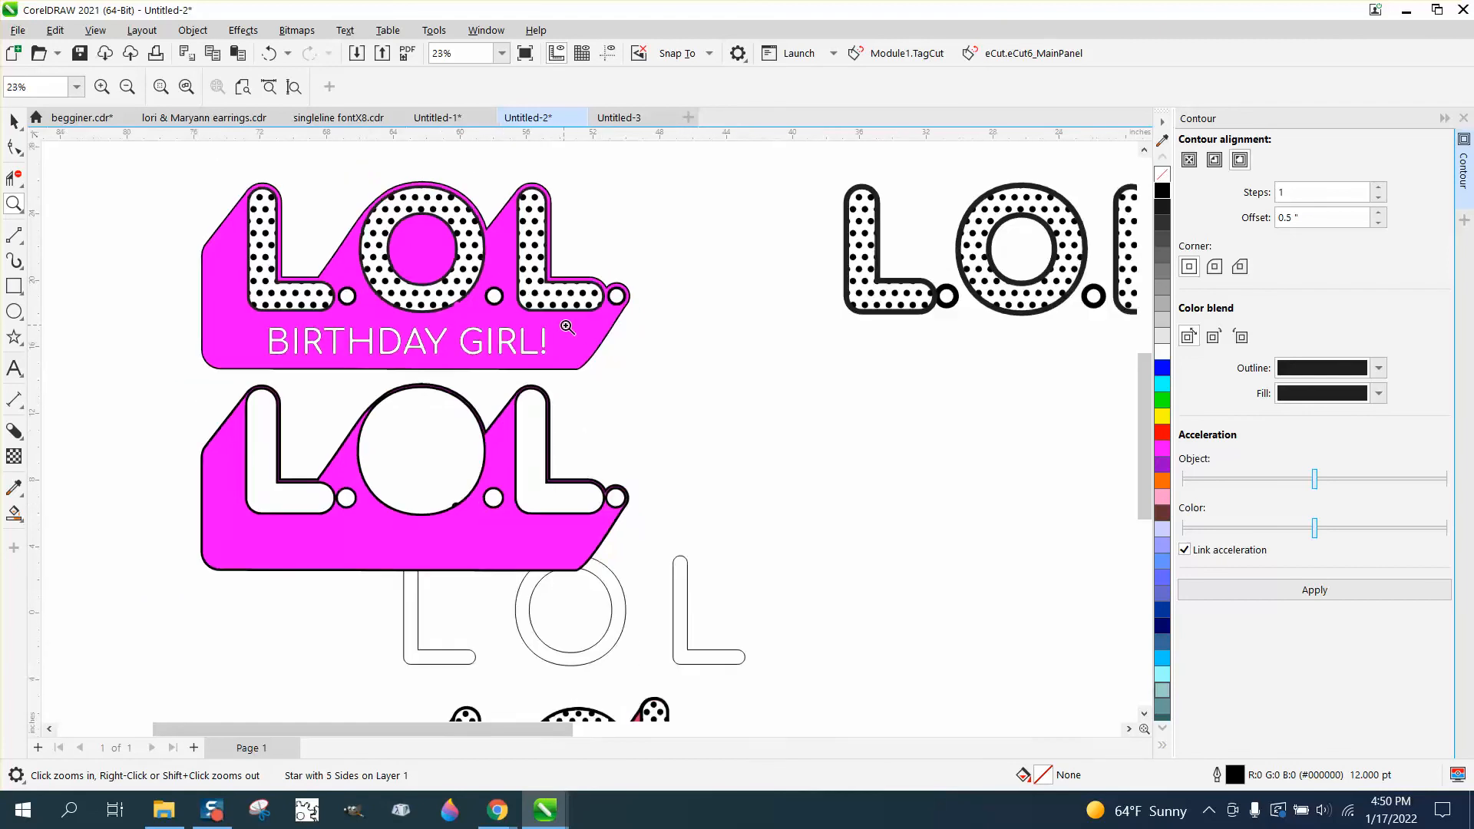
{"action": "scroll", "coordinate": [581, 331], "scroll_direction": "down", "scroll_amount": 1}
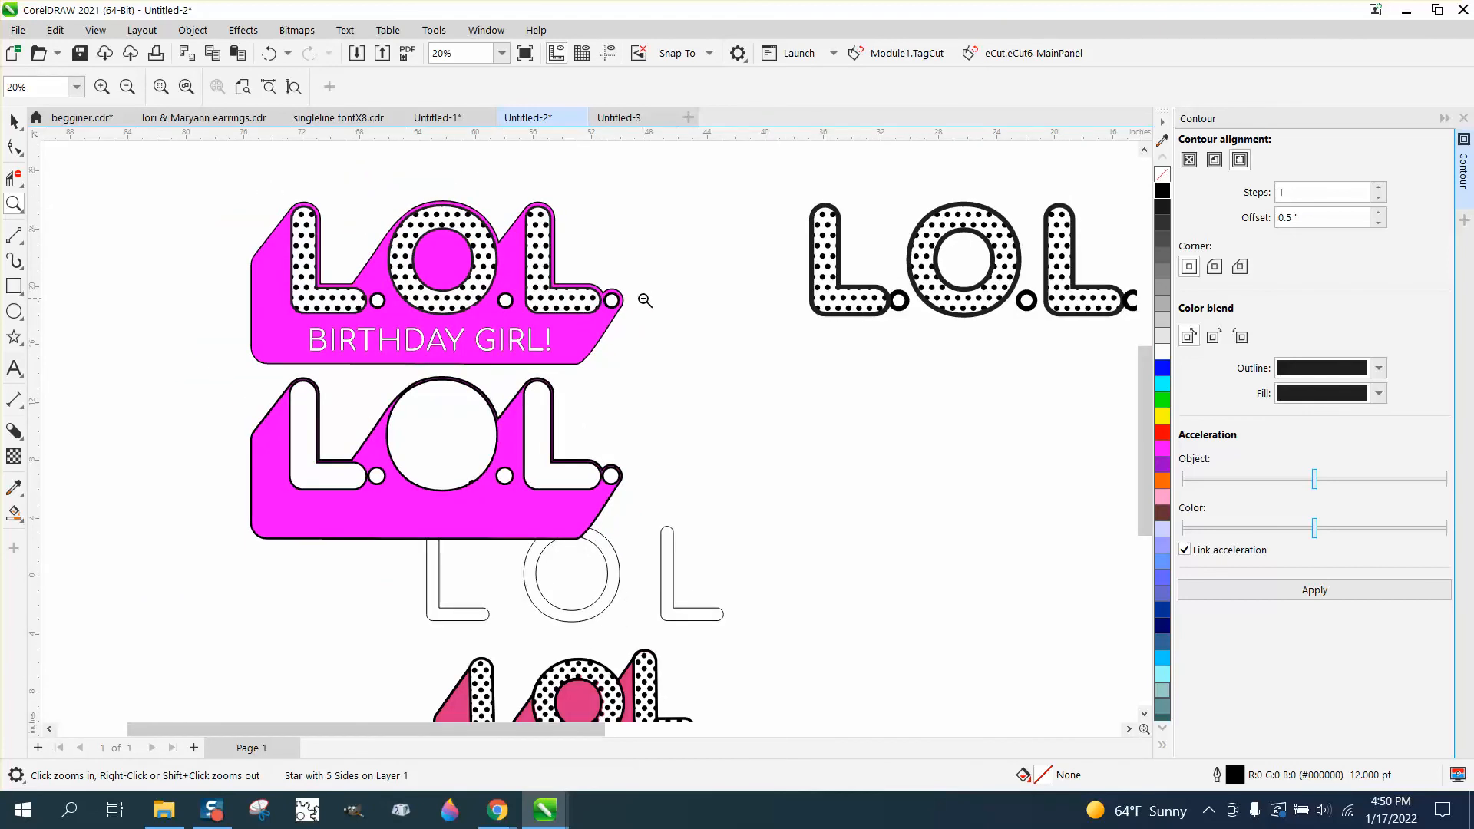